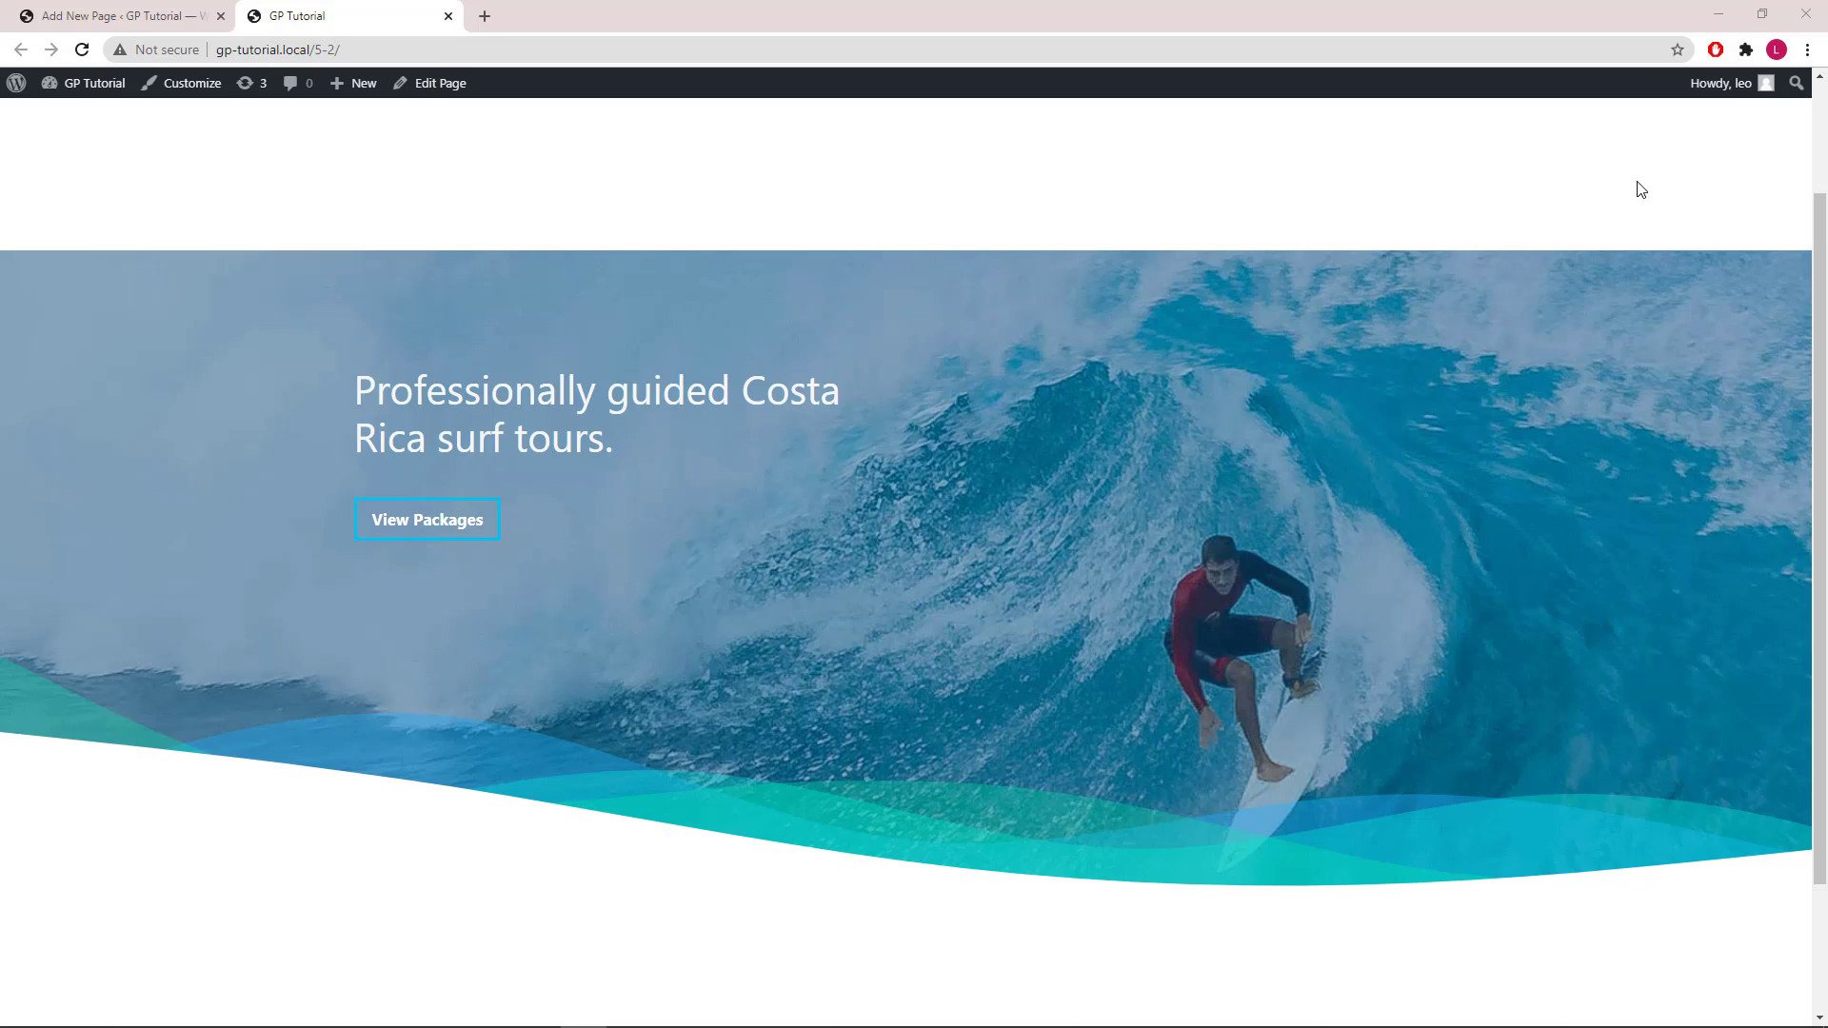
Return to editing the Hero 3 page and set its content container to Full Width.
click(133, 29)
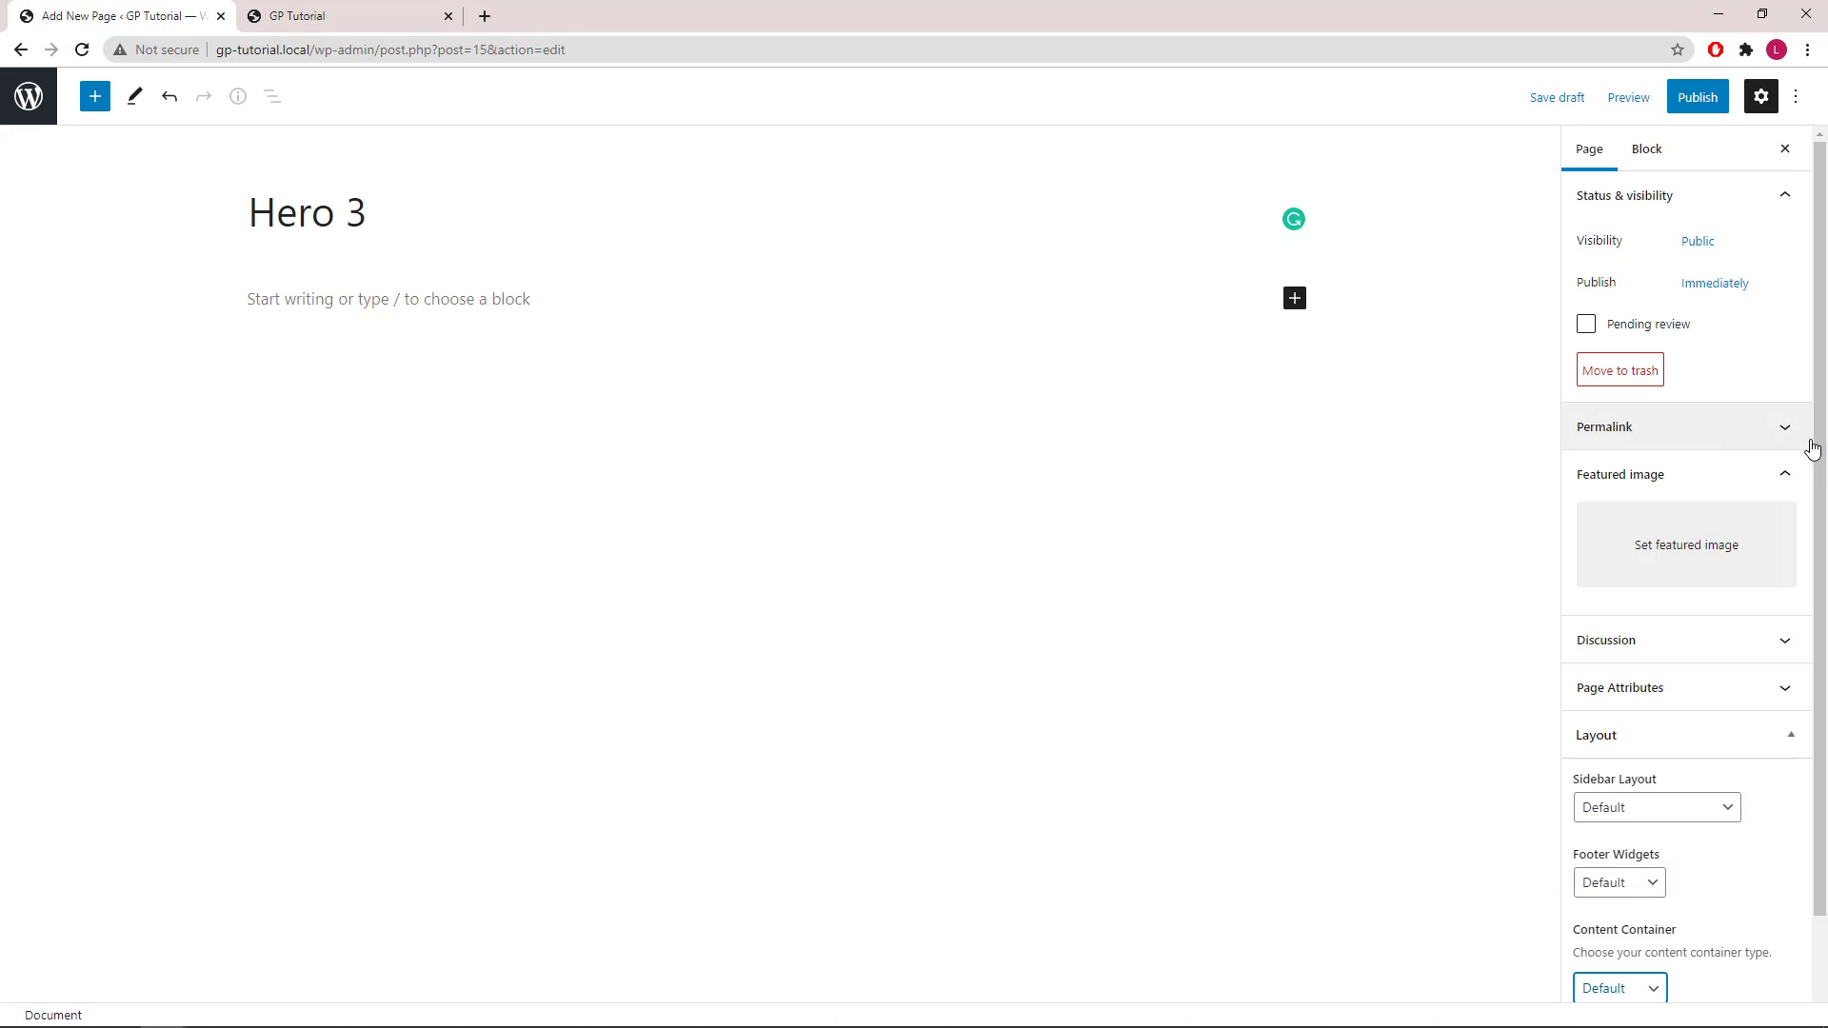
scroll(1818, 447, down, 1)
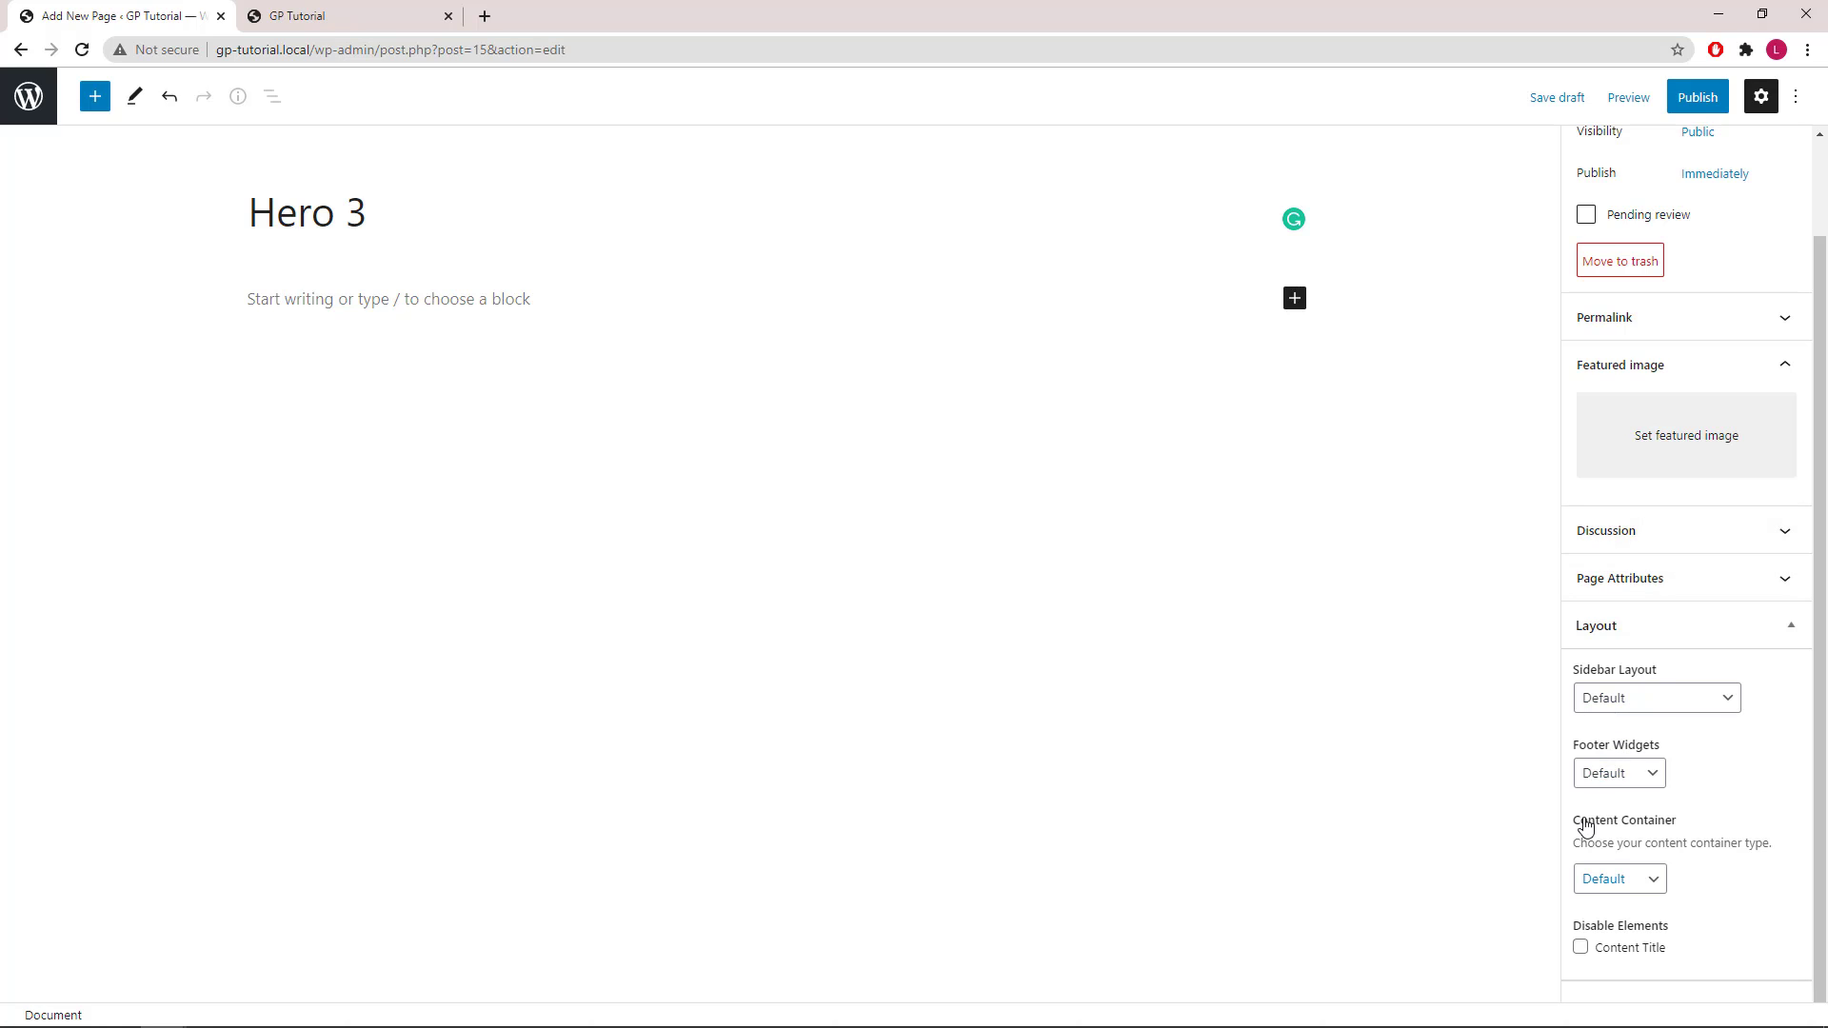
click(1625, 882)
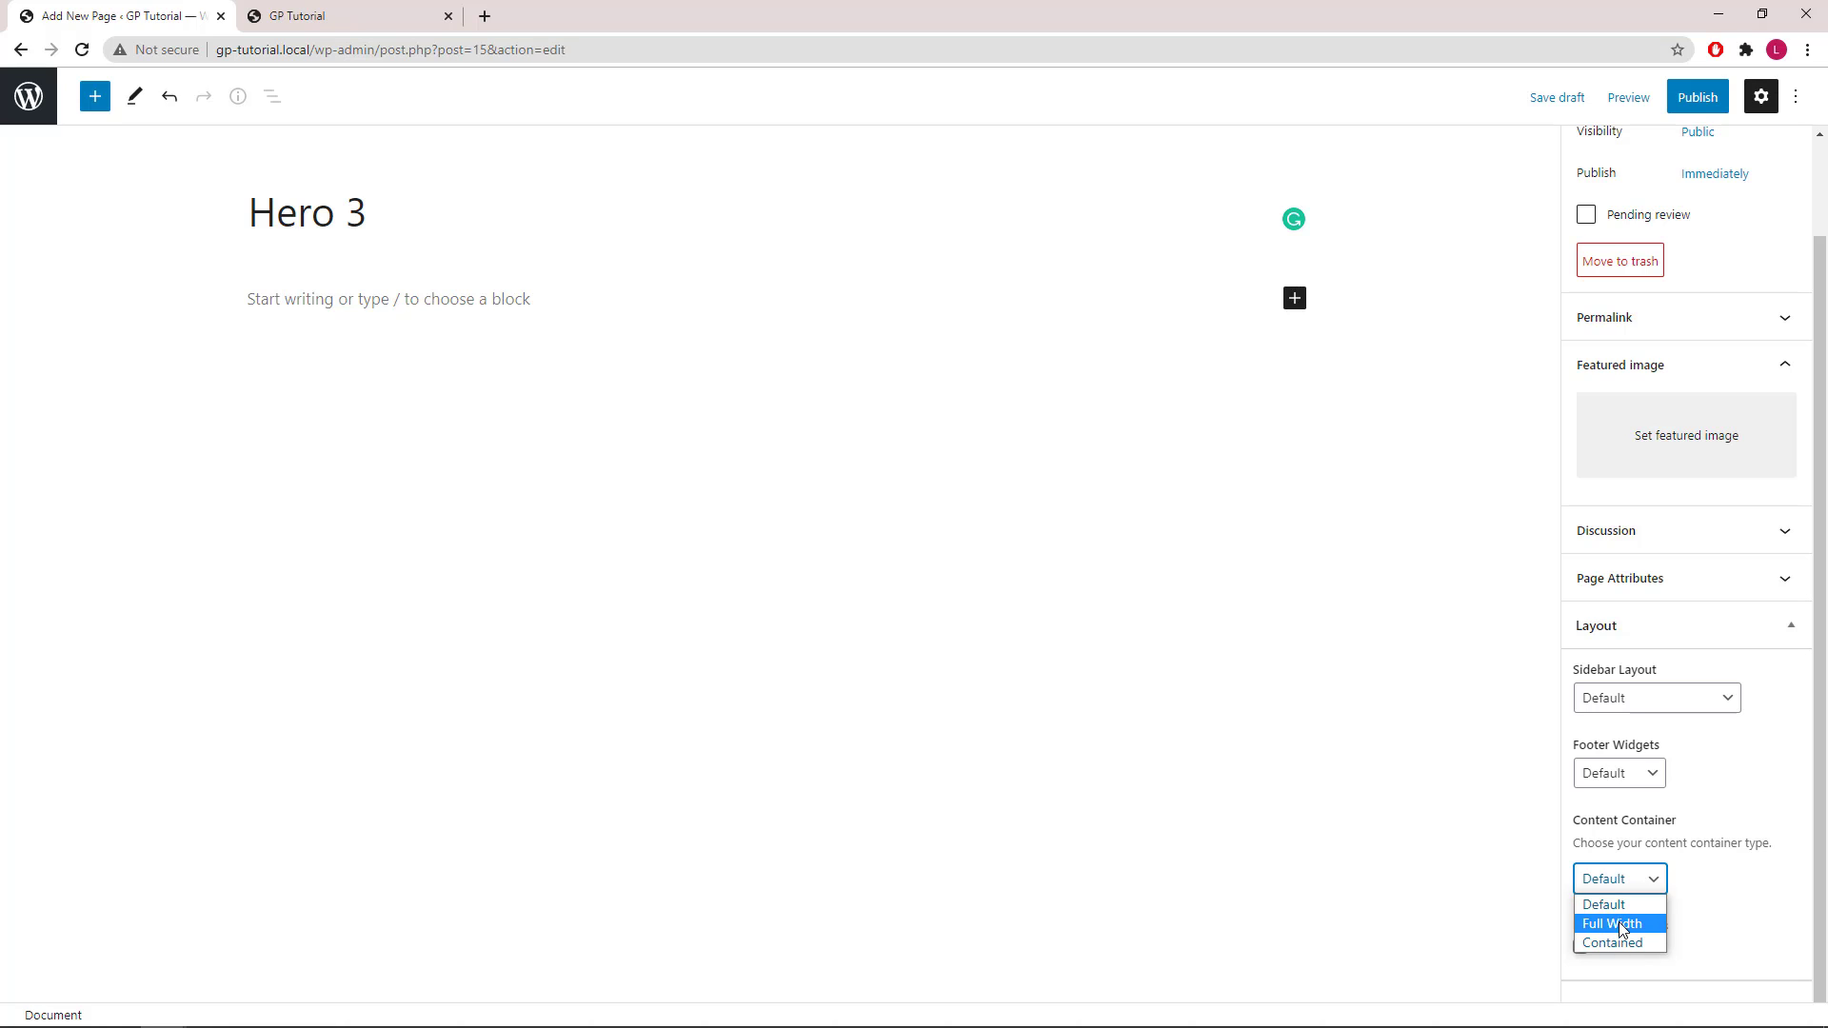
click(1619, 922)
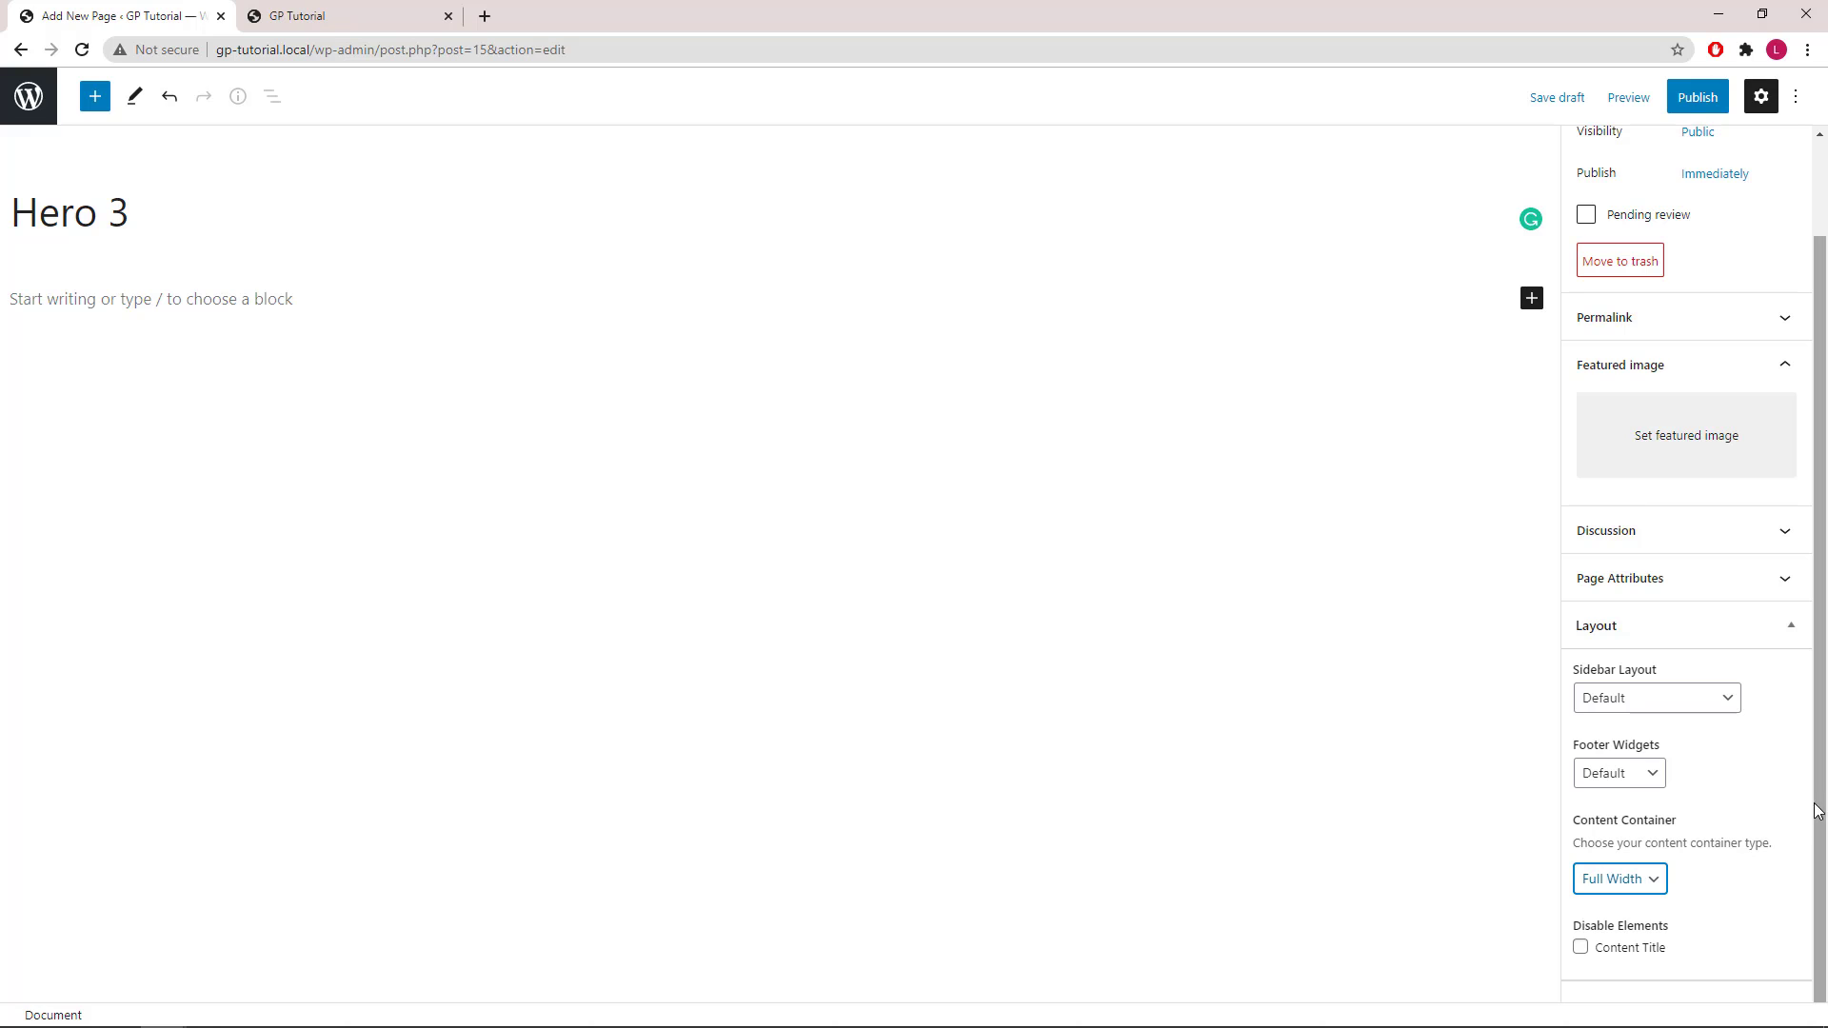
scroll(1809, 810, up, 2)
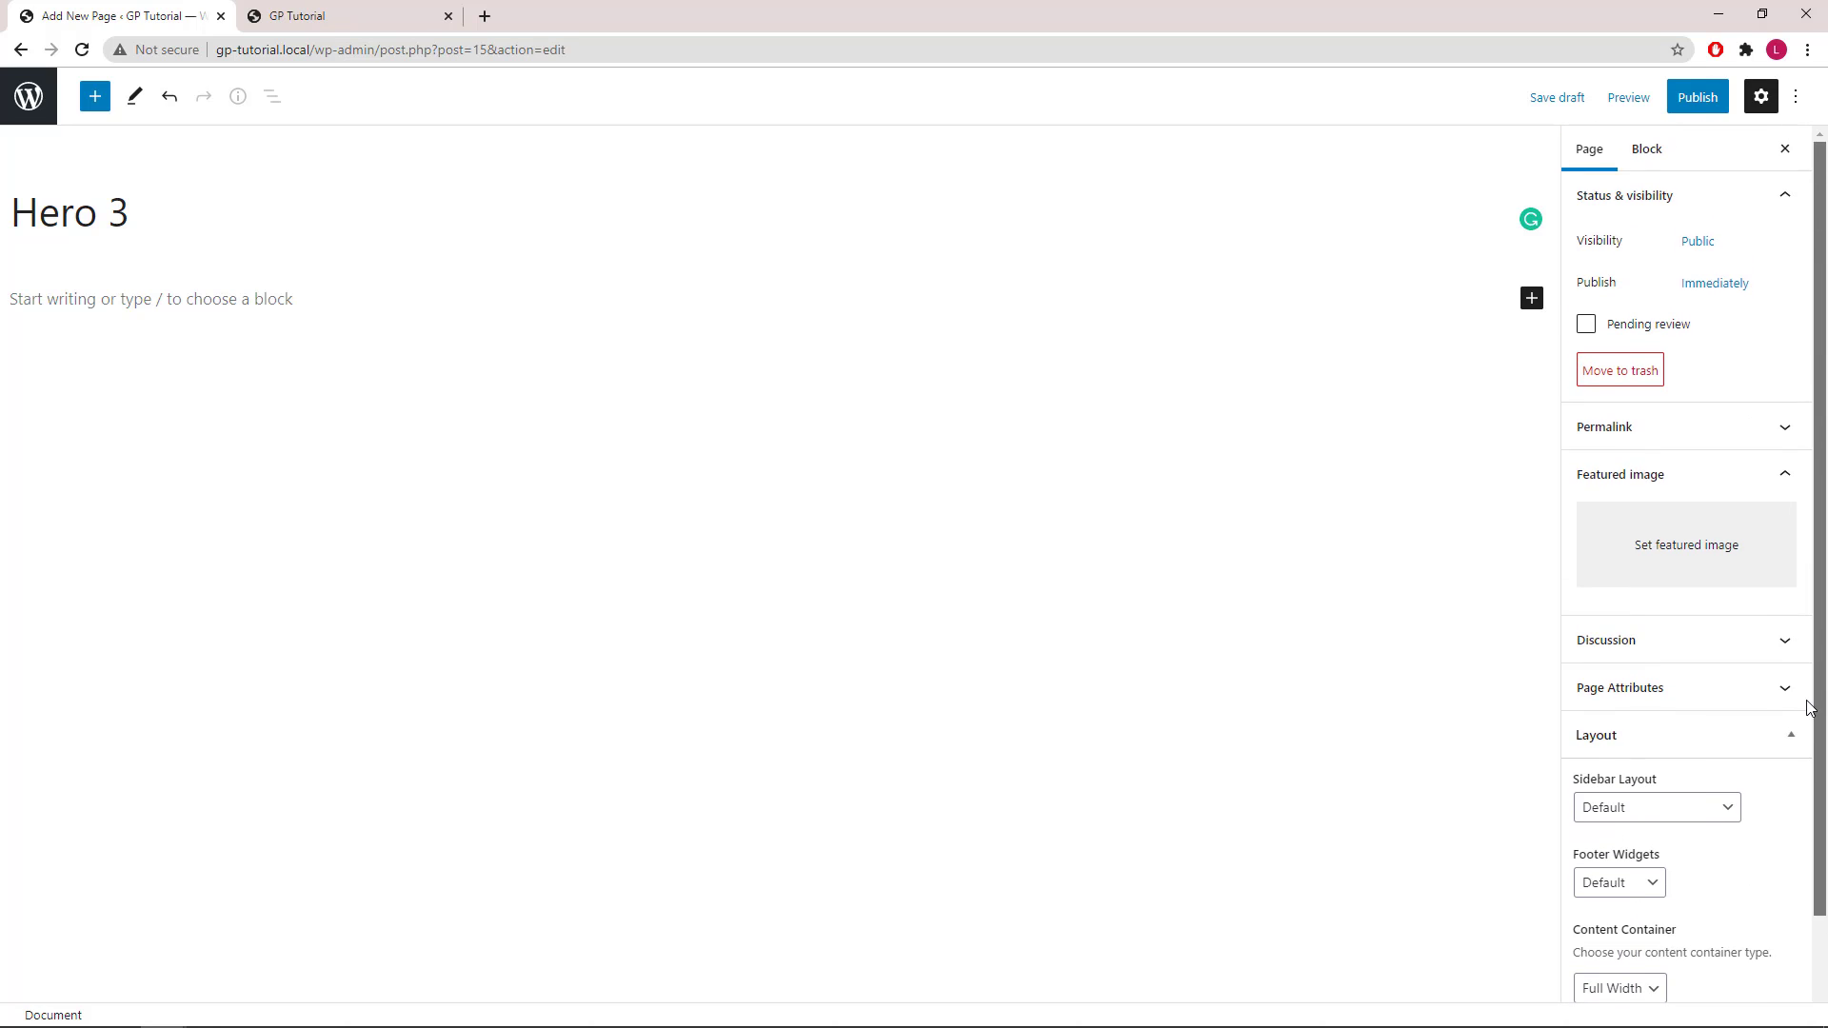
Add a Container block below the Hero 3 page title.
click(1531, 300)
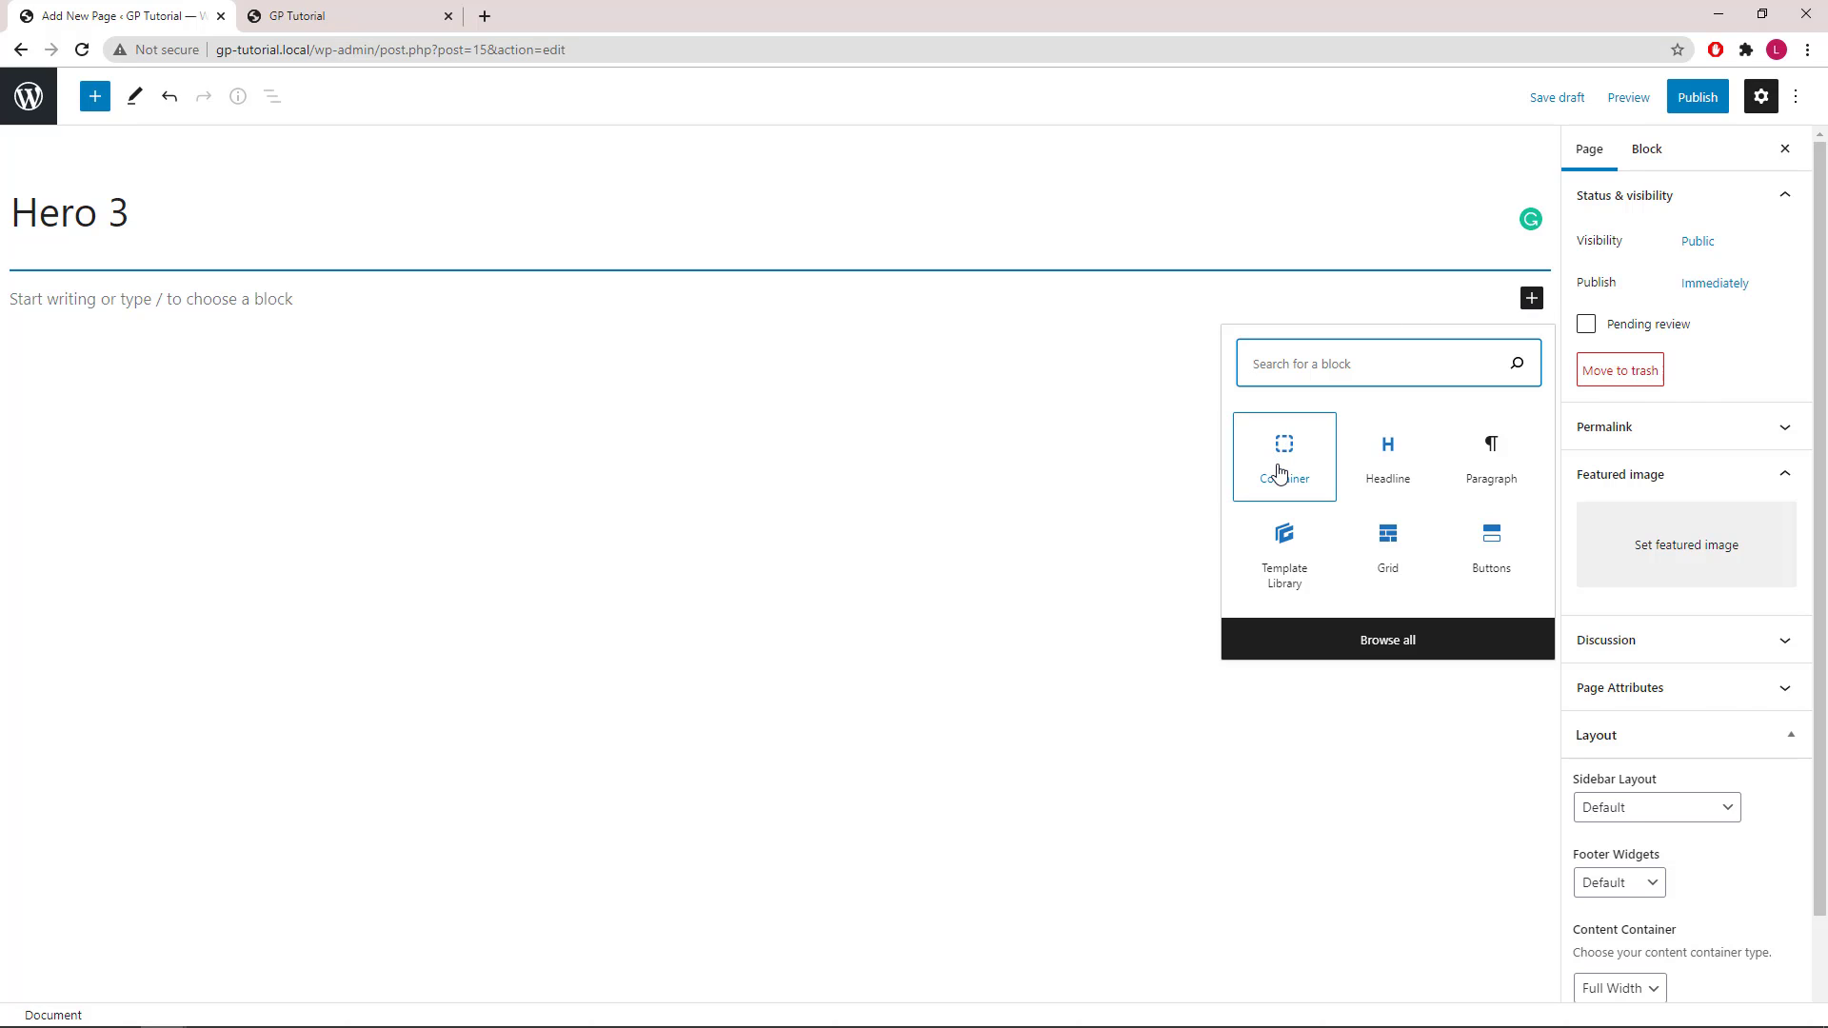
click(1280, 470)
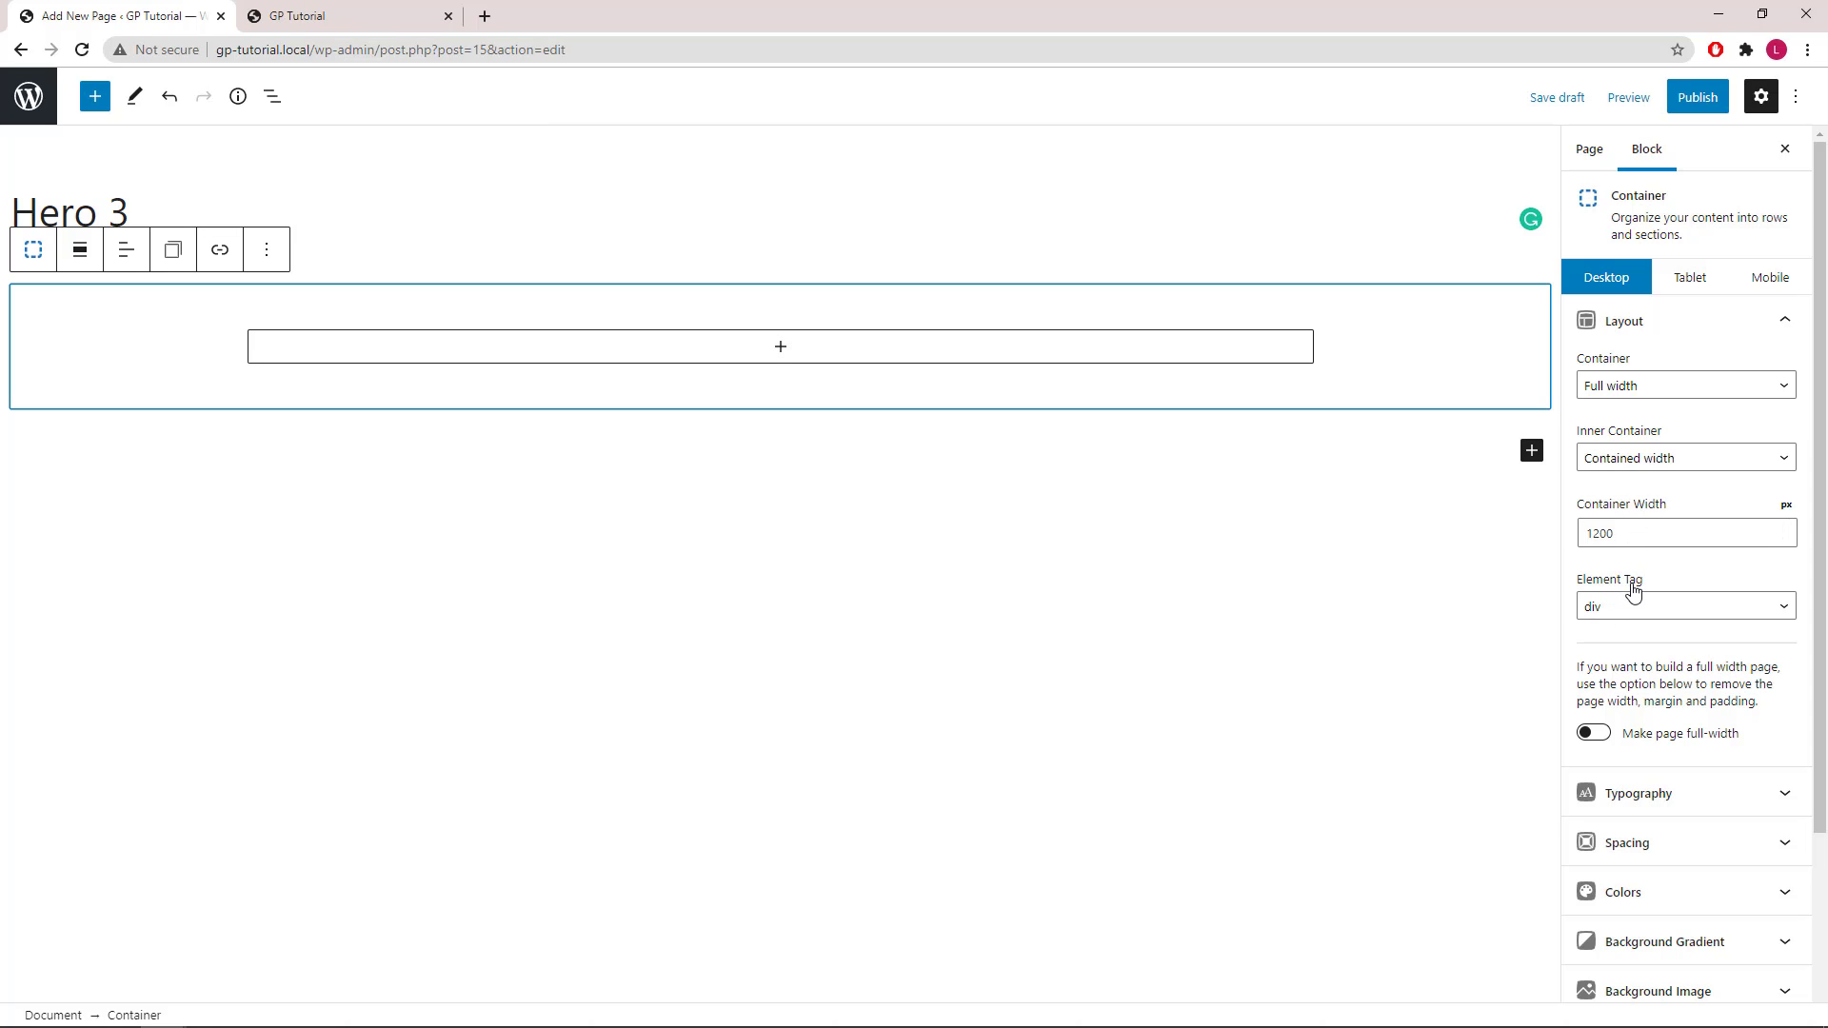
click(1786, 328)
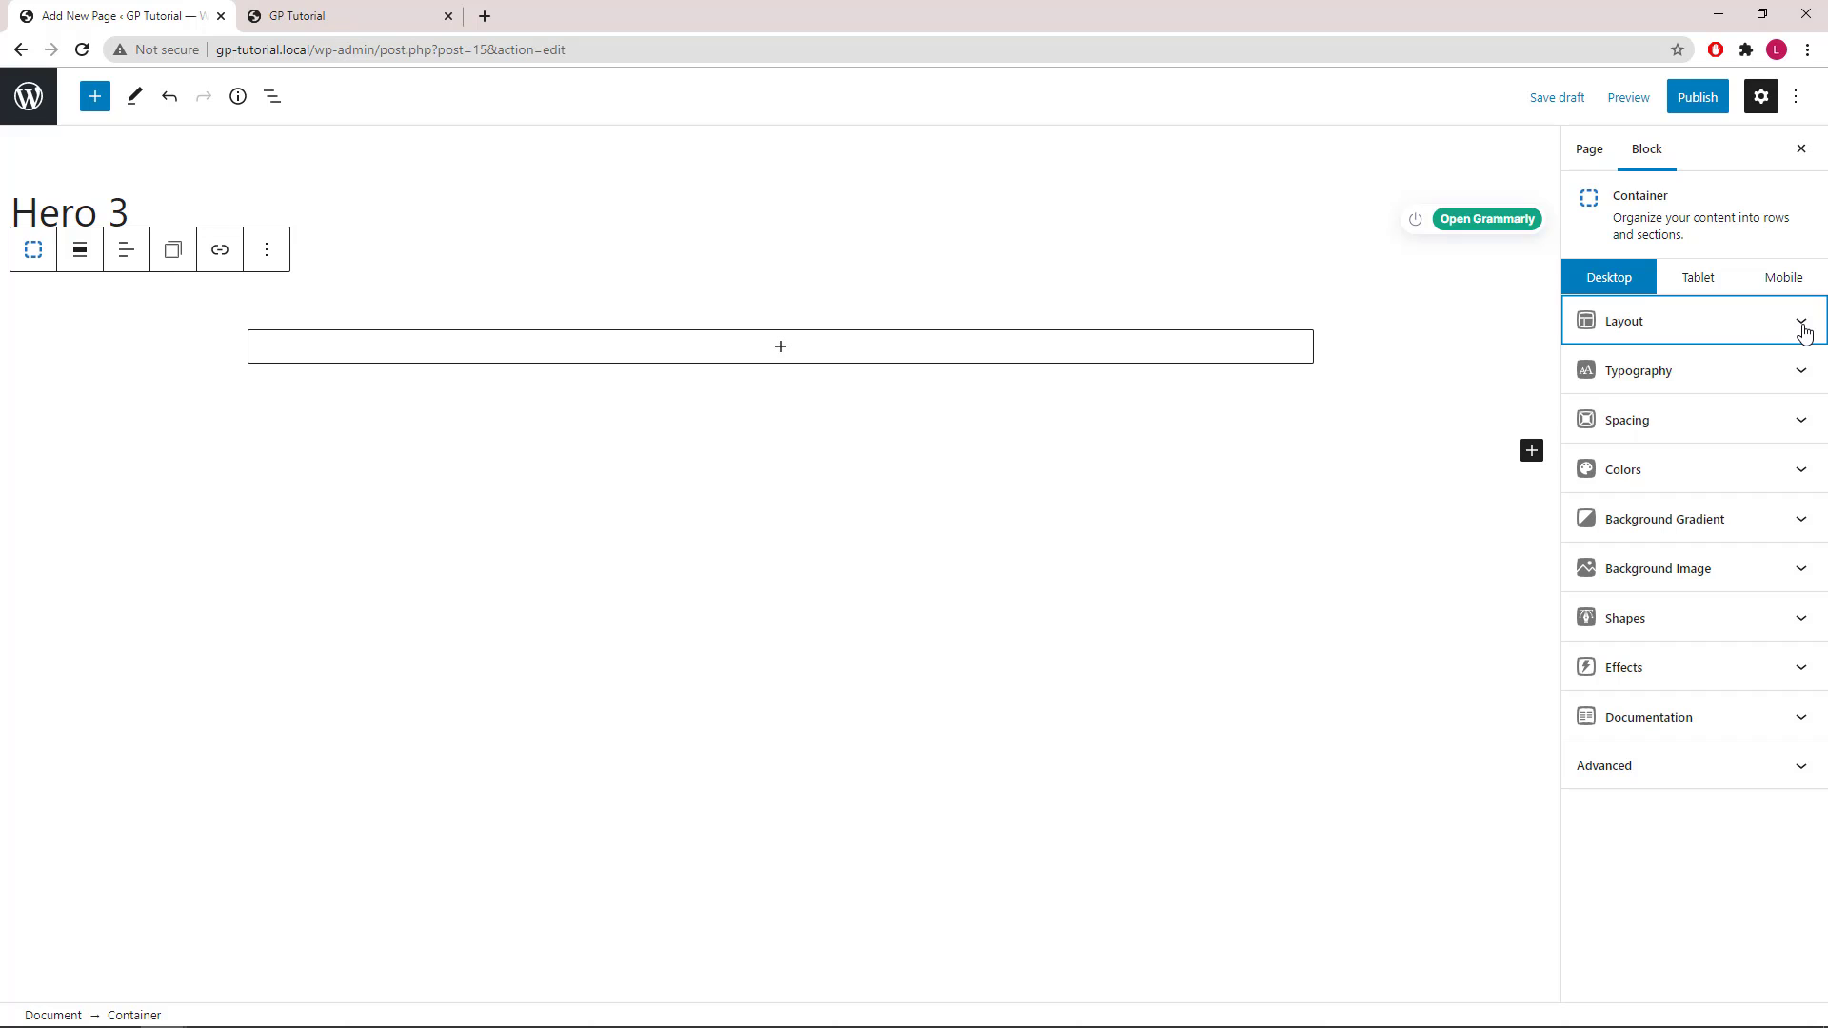
Set the surfer photo from the media library as the container's background image.
click(1798, 575)
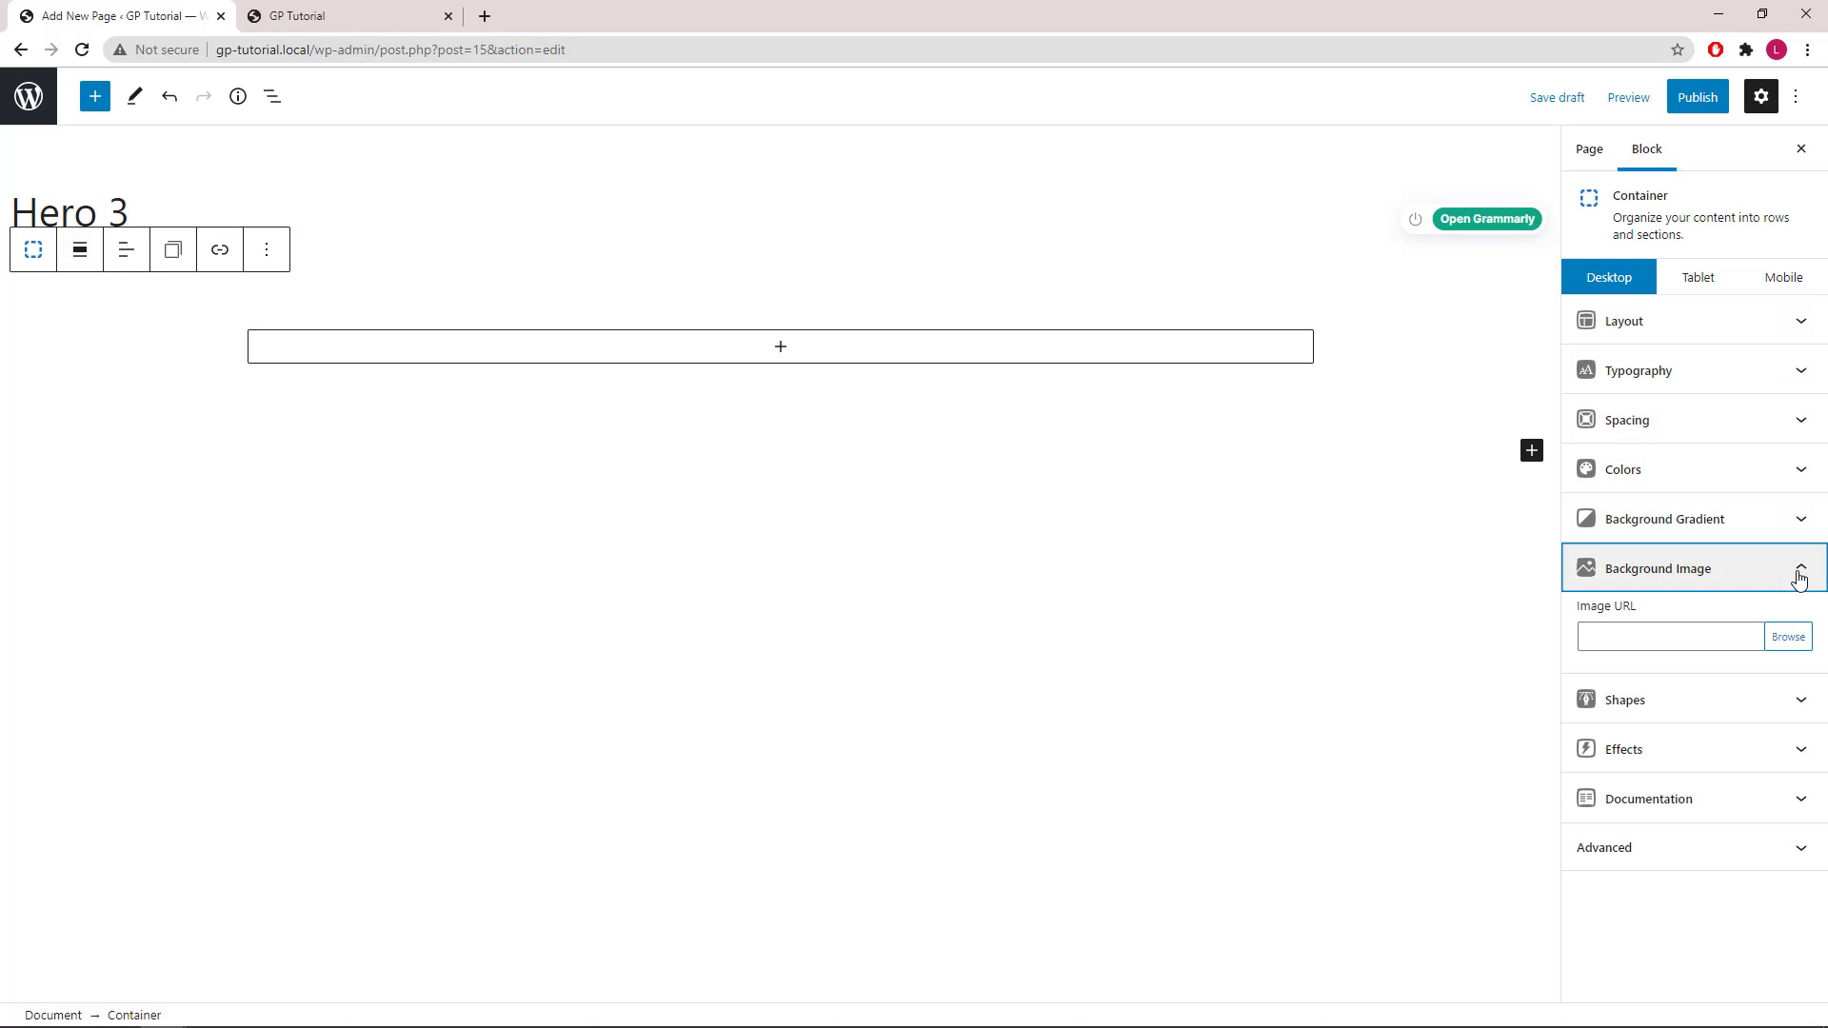
click(1784, 640)
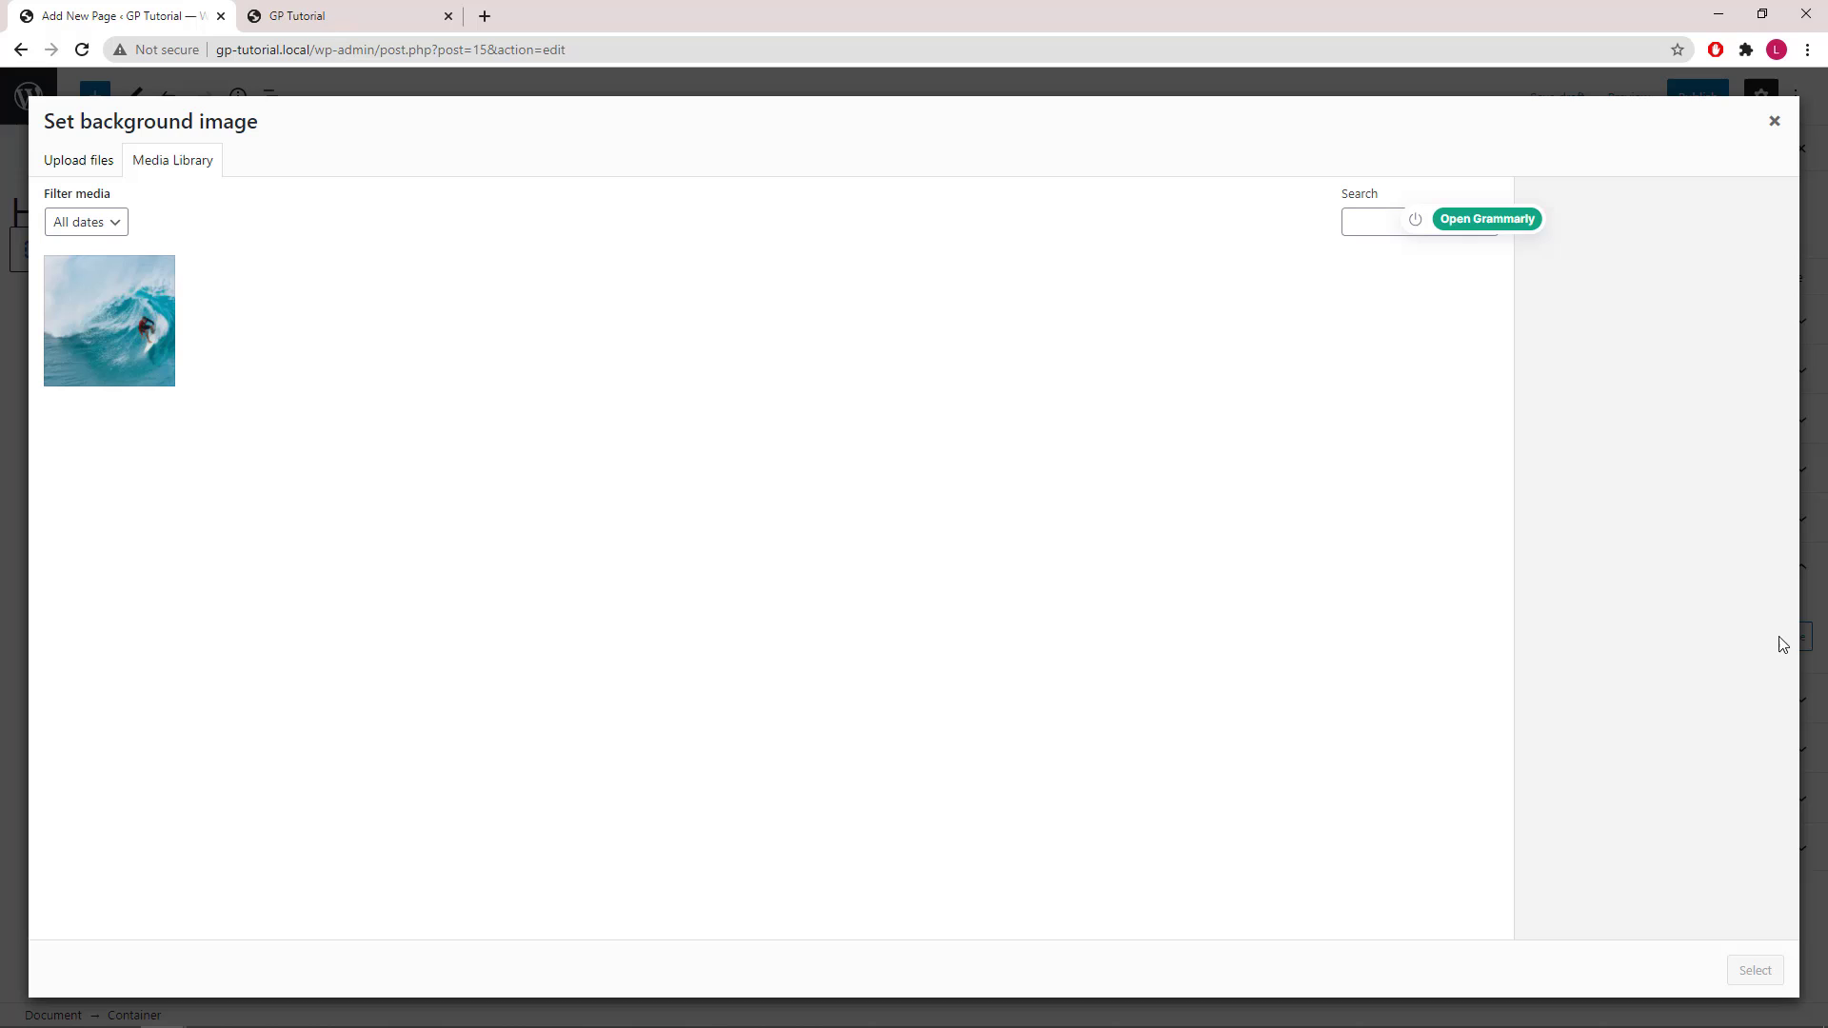
click(130, 341)
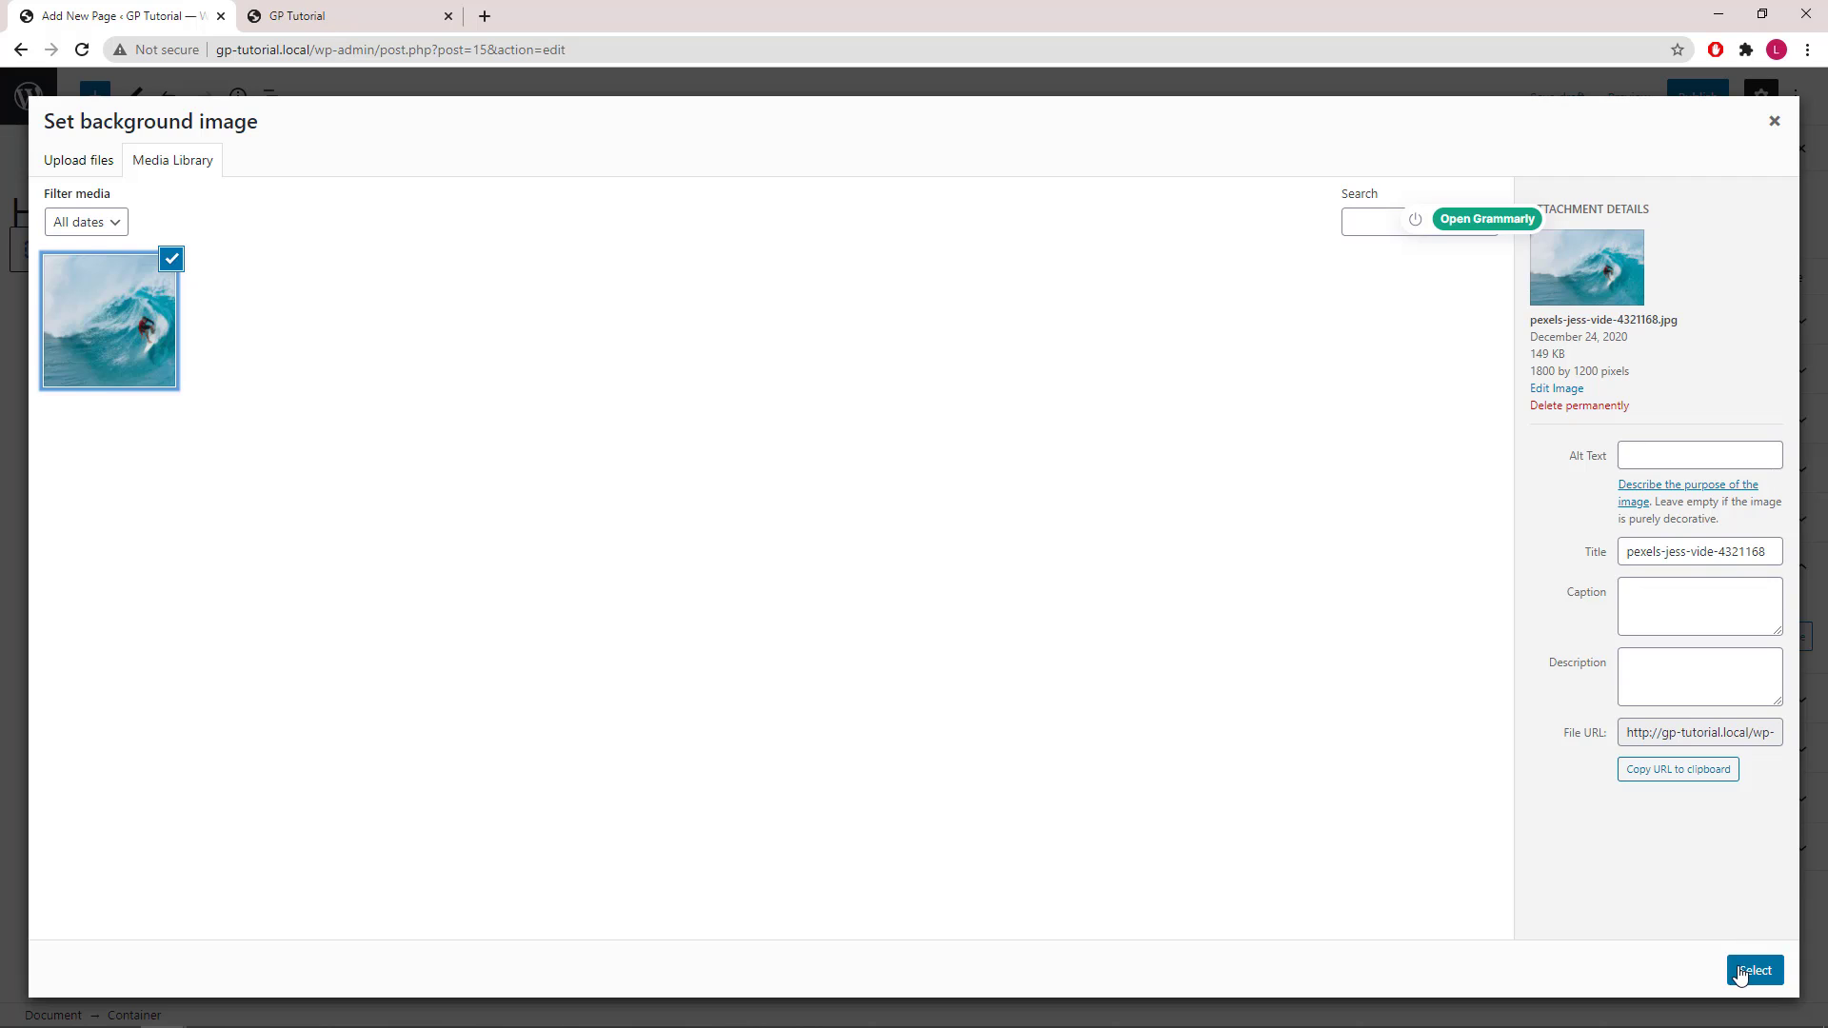
click(1742, 973)
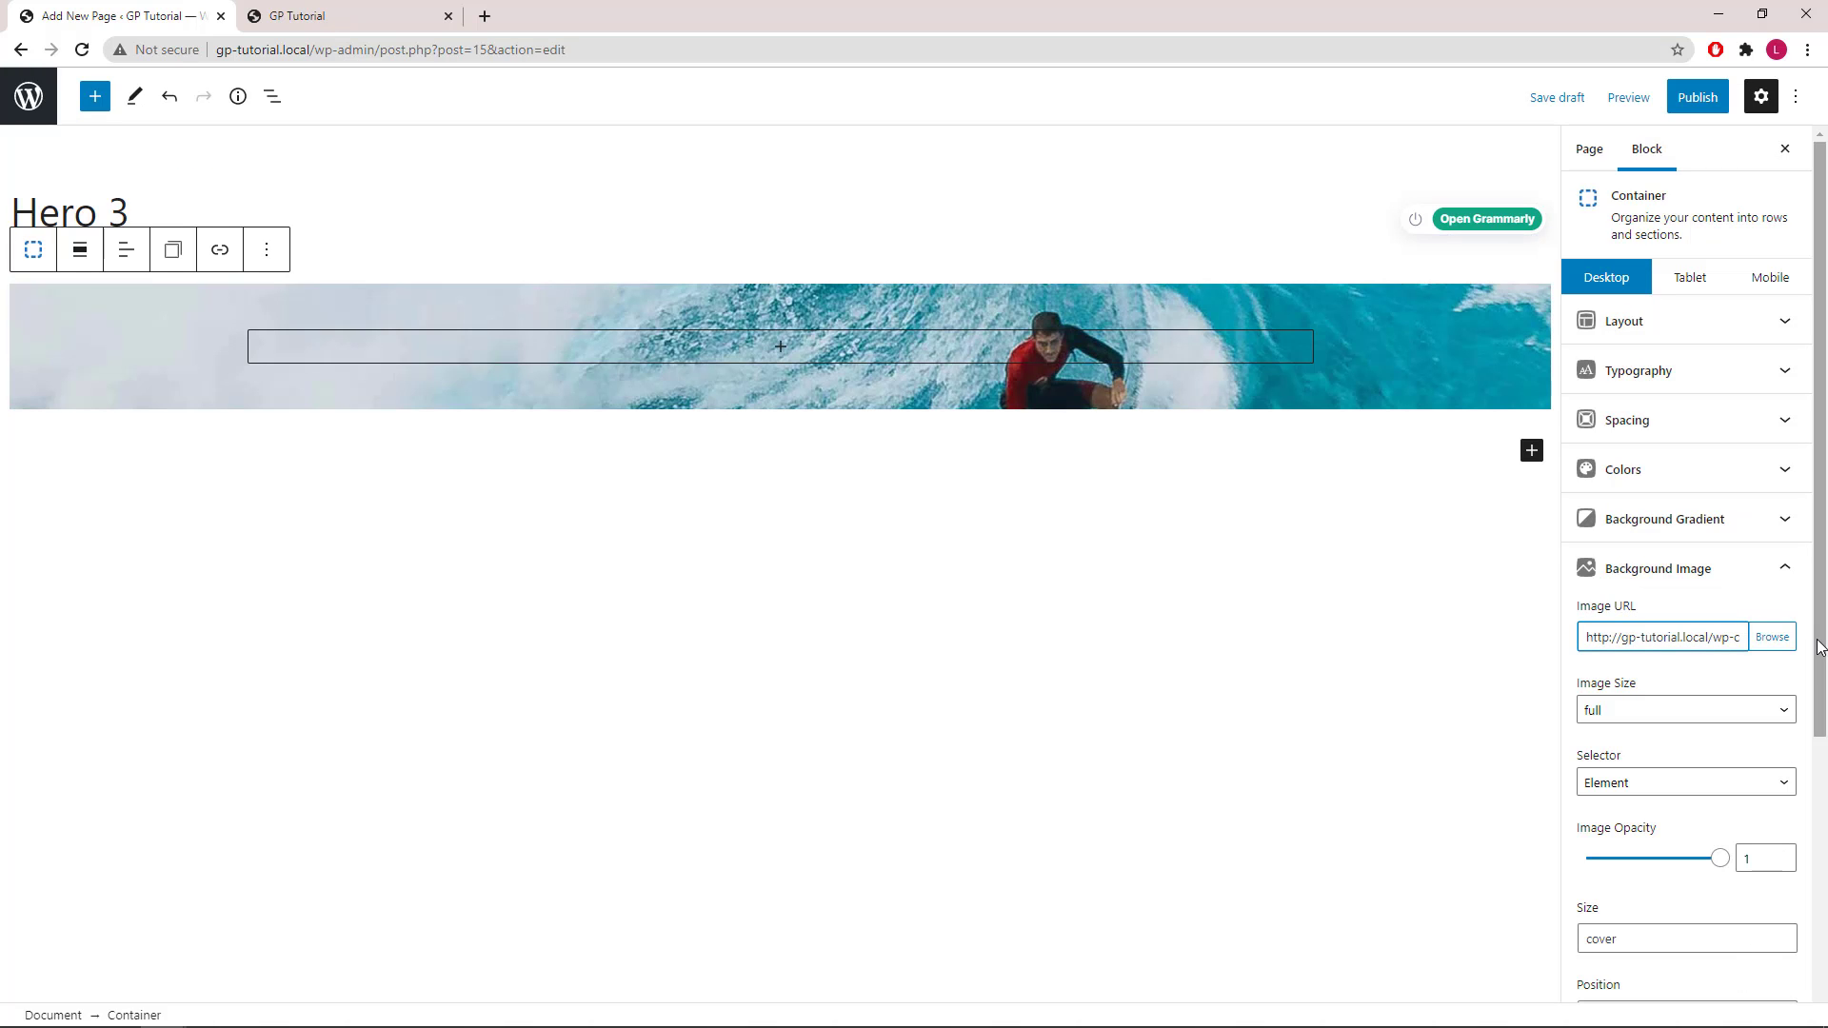
Set the background image's selector to Pseudo Element and its opacity to 0.6.
drag(1819, 646, 1814, 846)
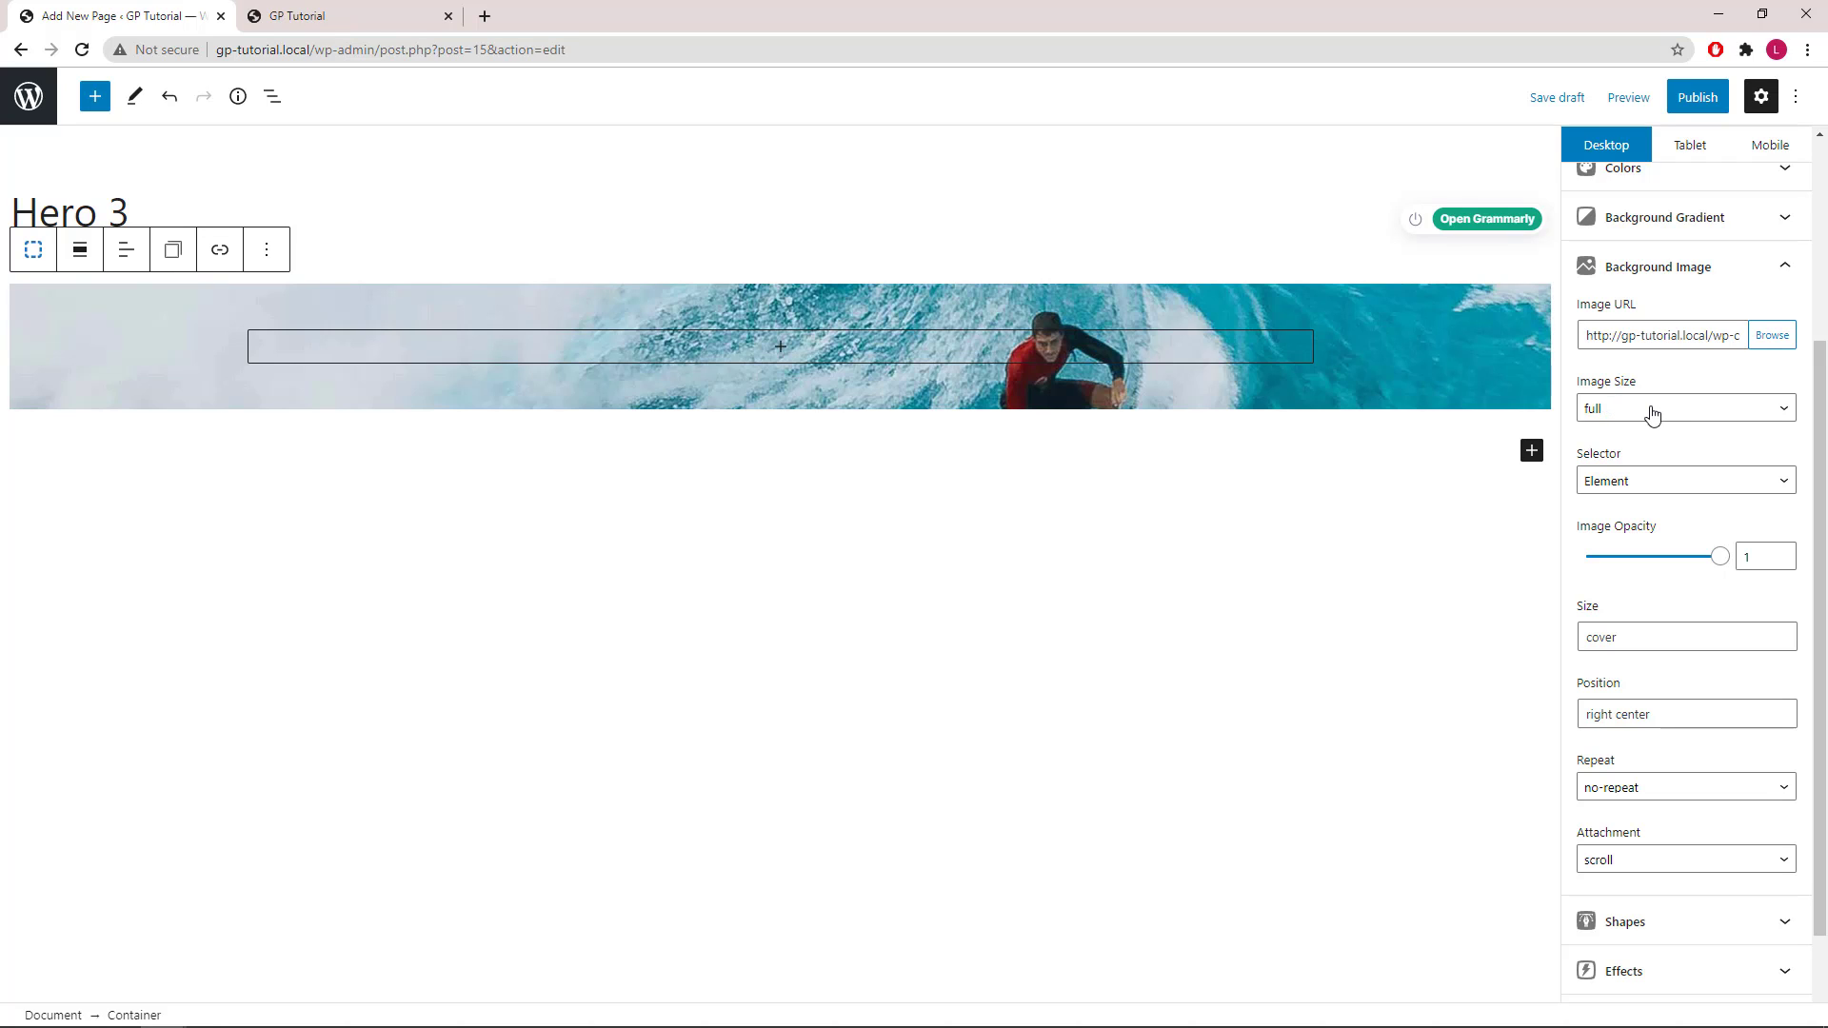
click(1643, 489)
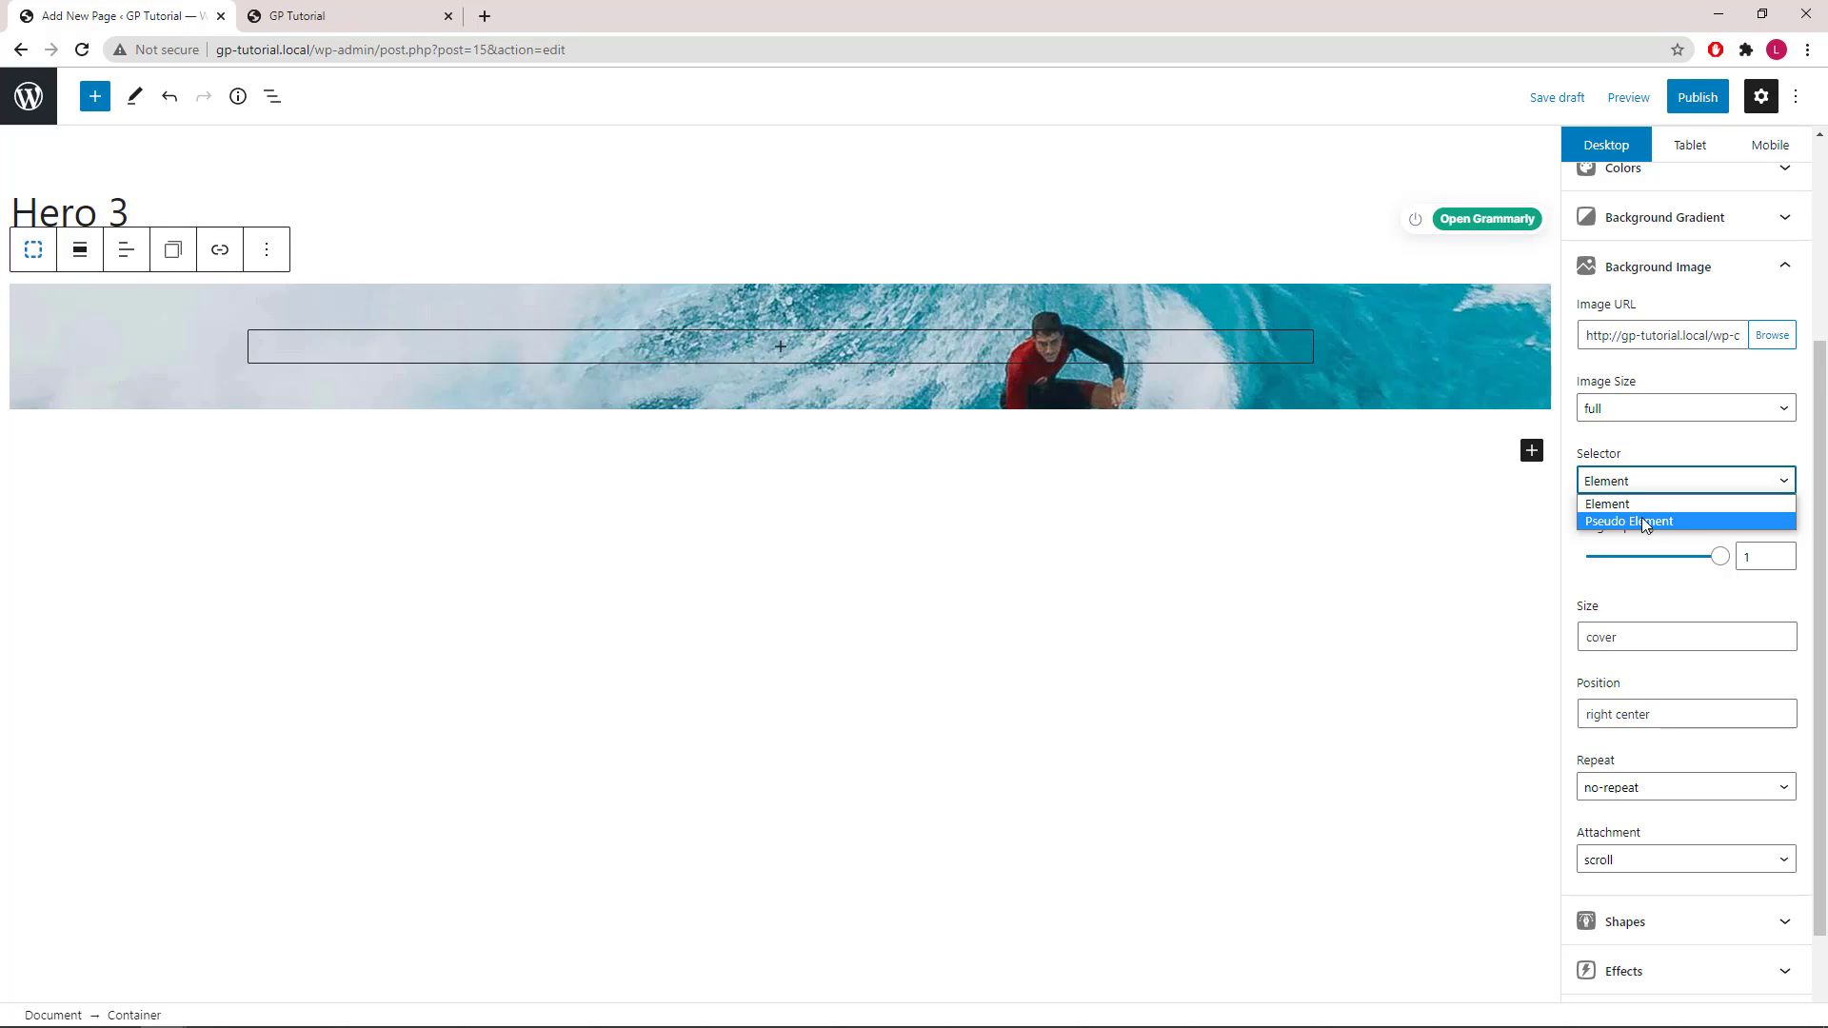
click(1641, 521)
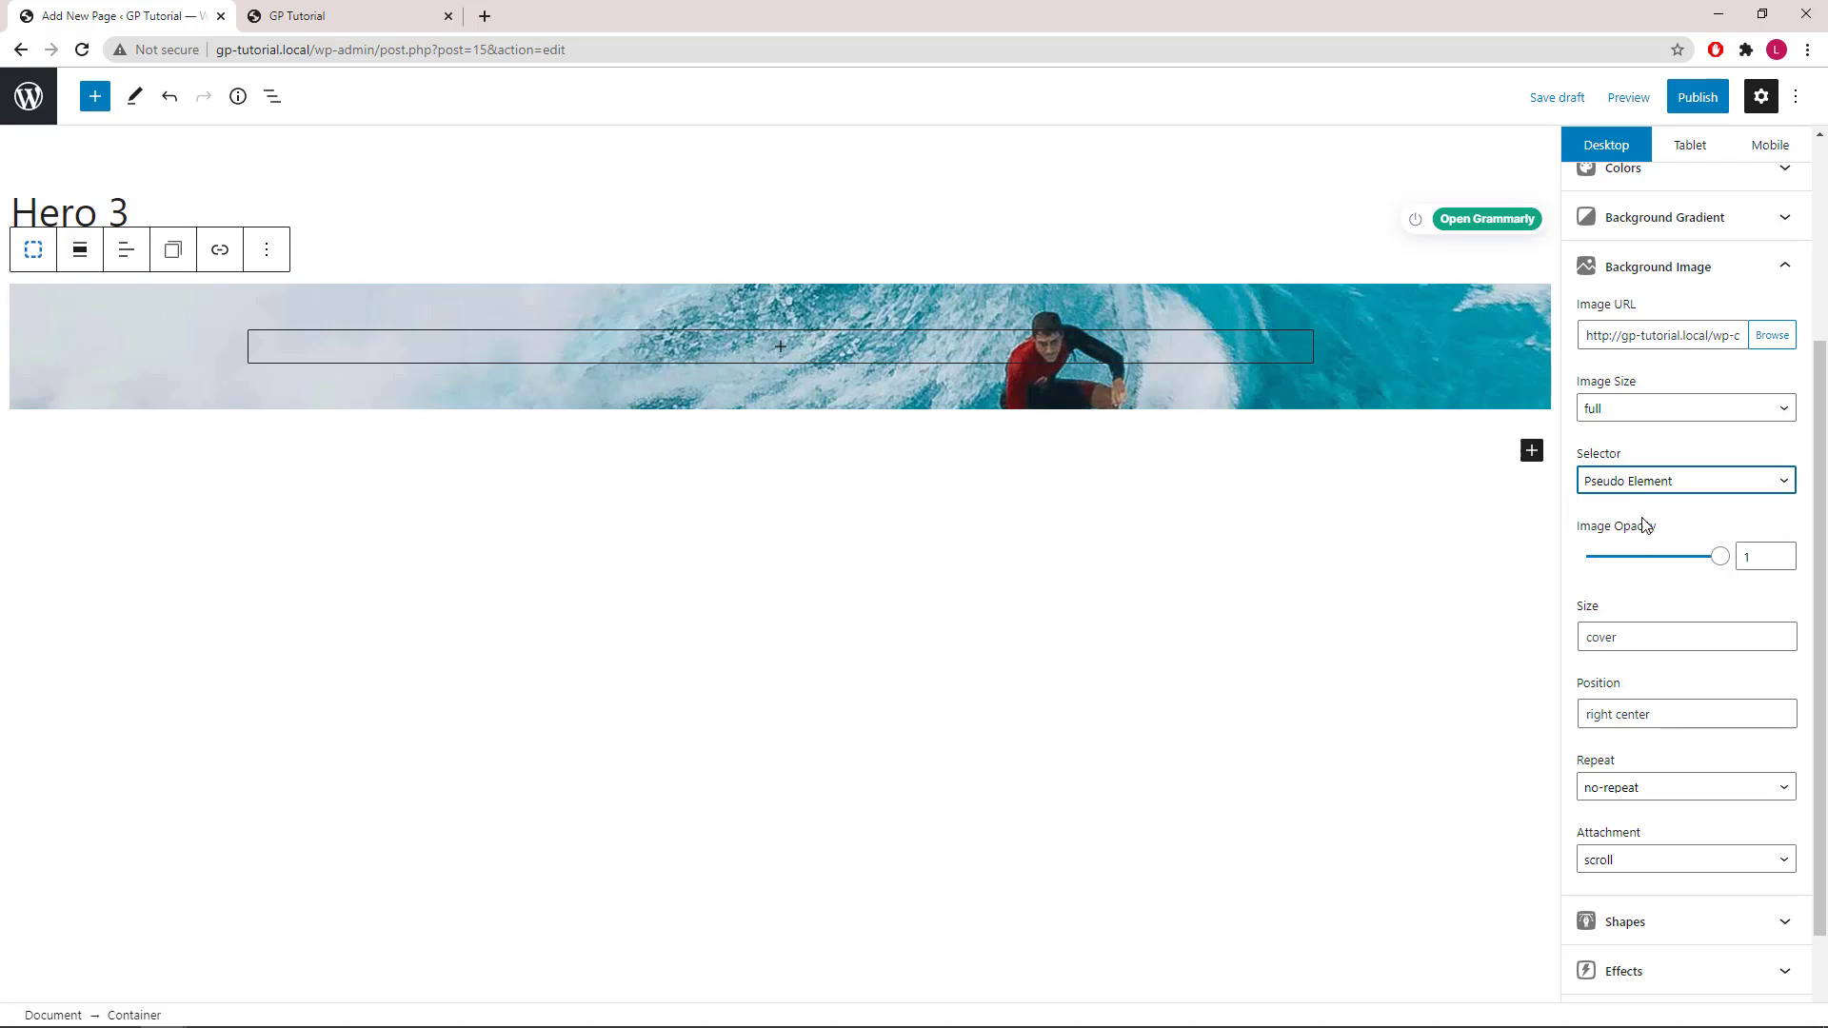
click(1755, 559)
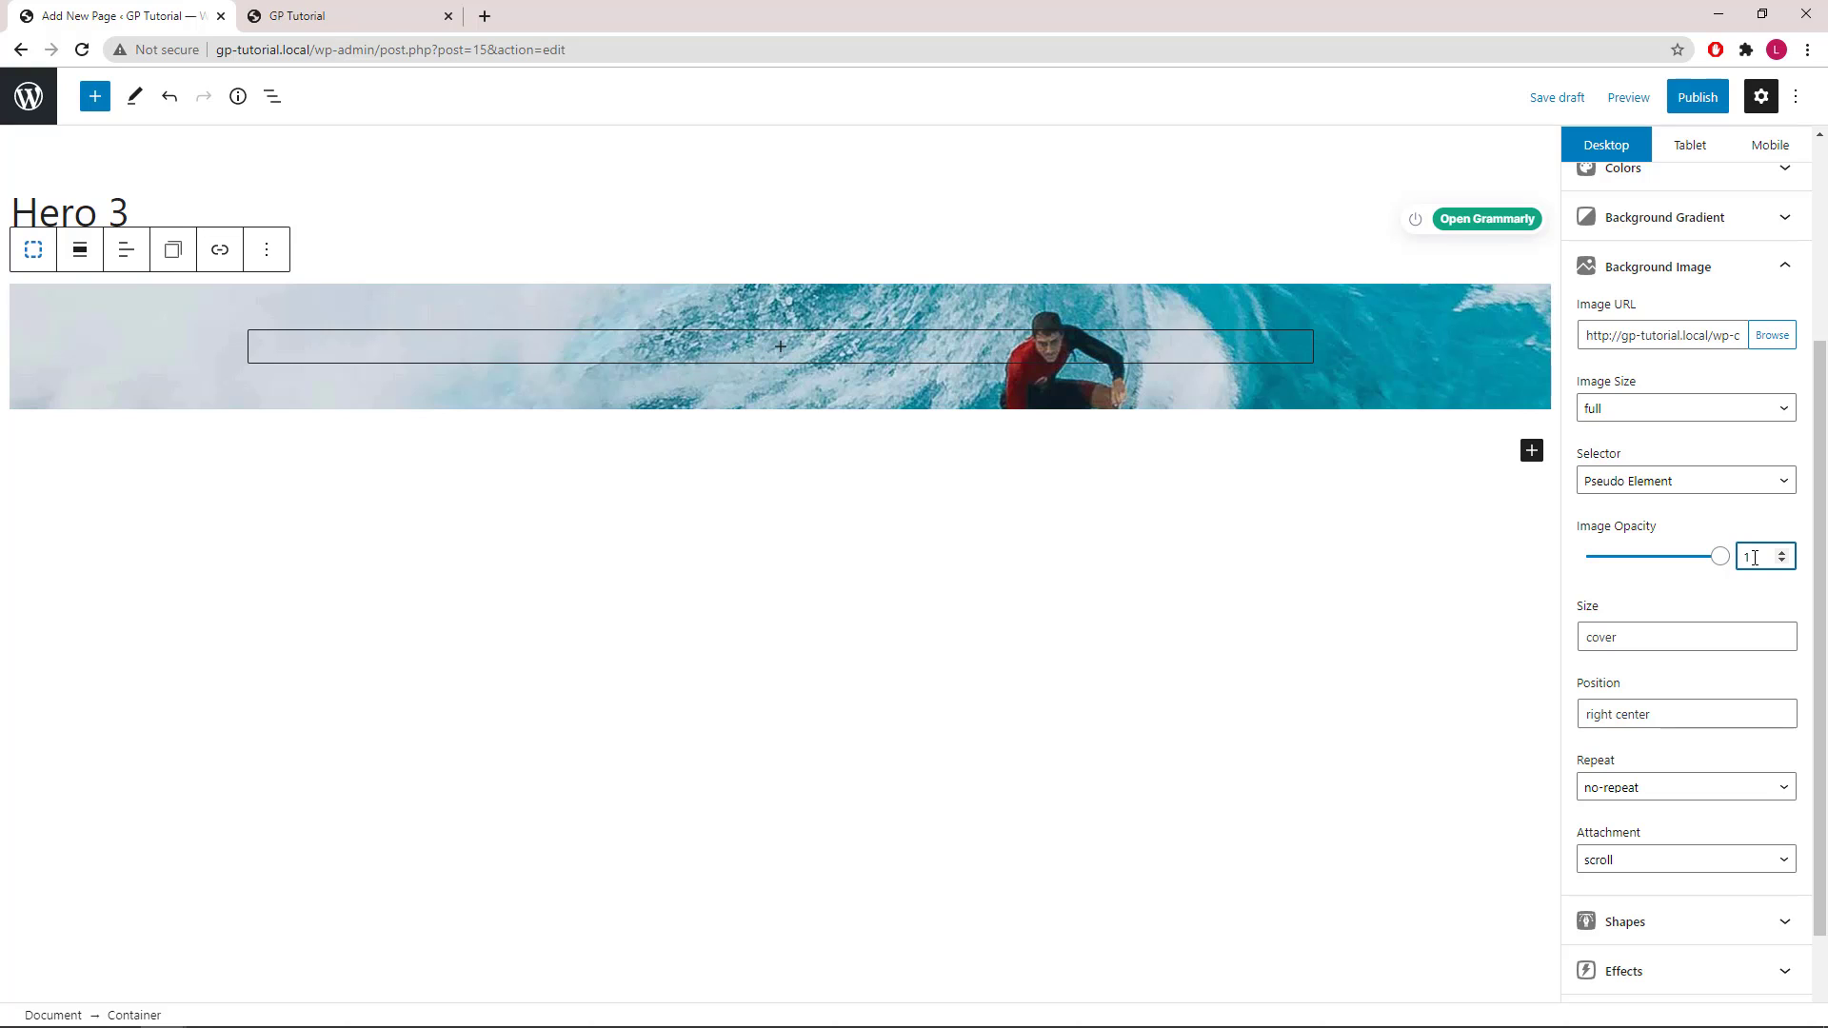
key(BackSpace)
text(0.6)
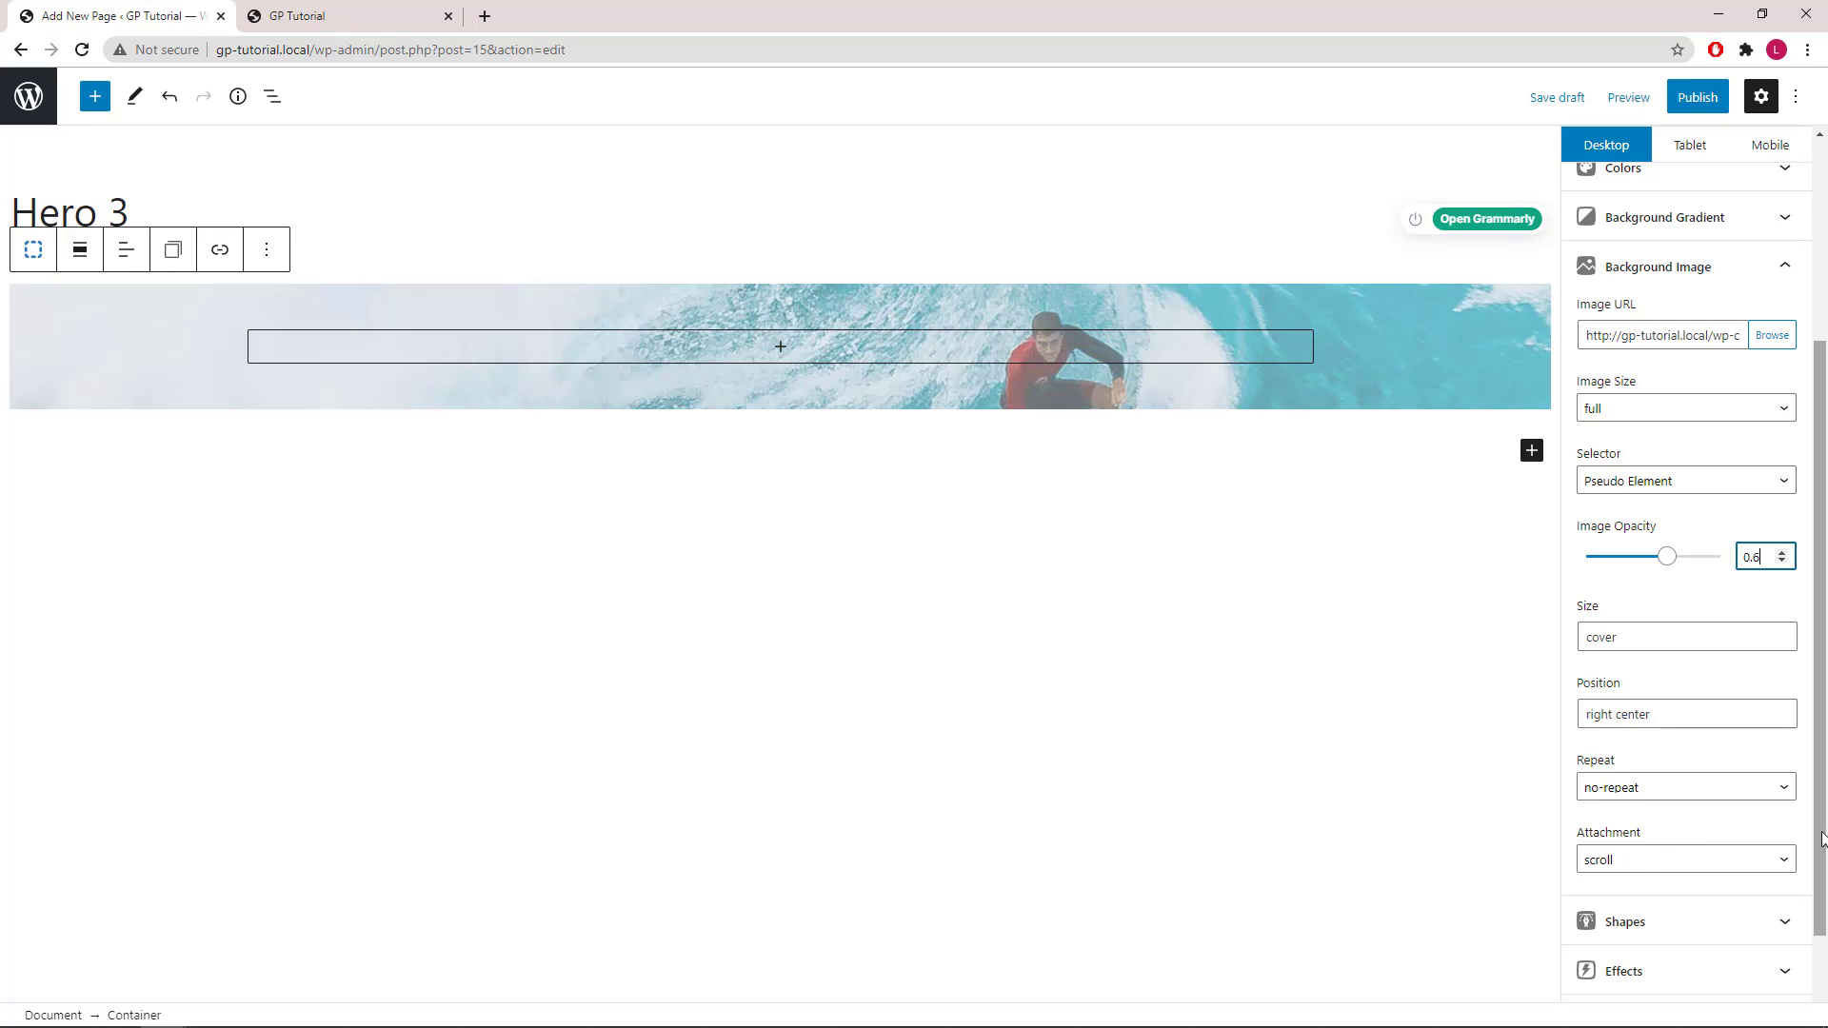
drag(1822, 837, 1823, 833)
scroll(1788, 619, up, 3)
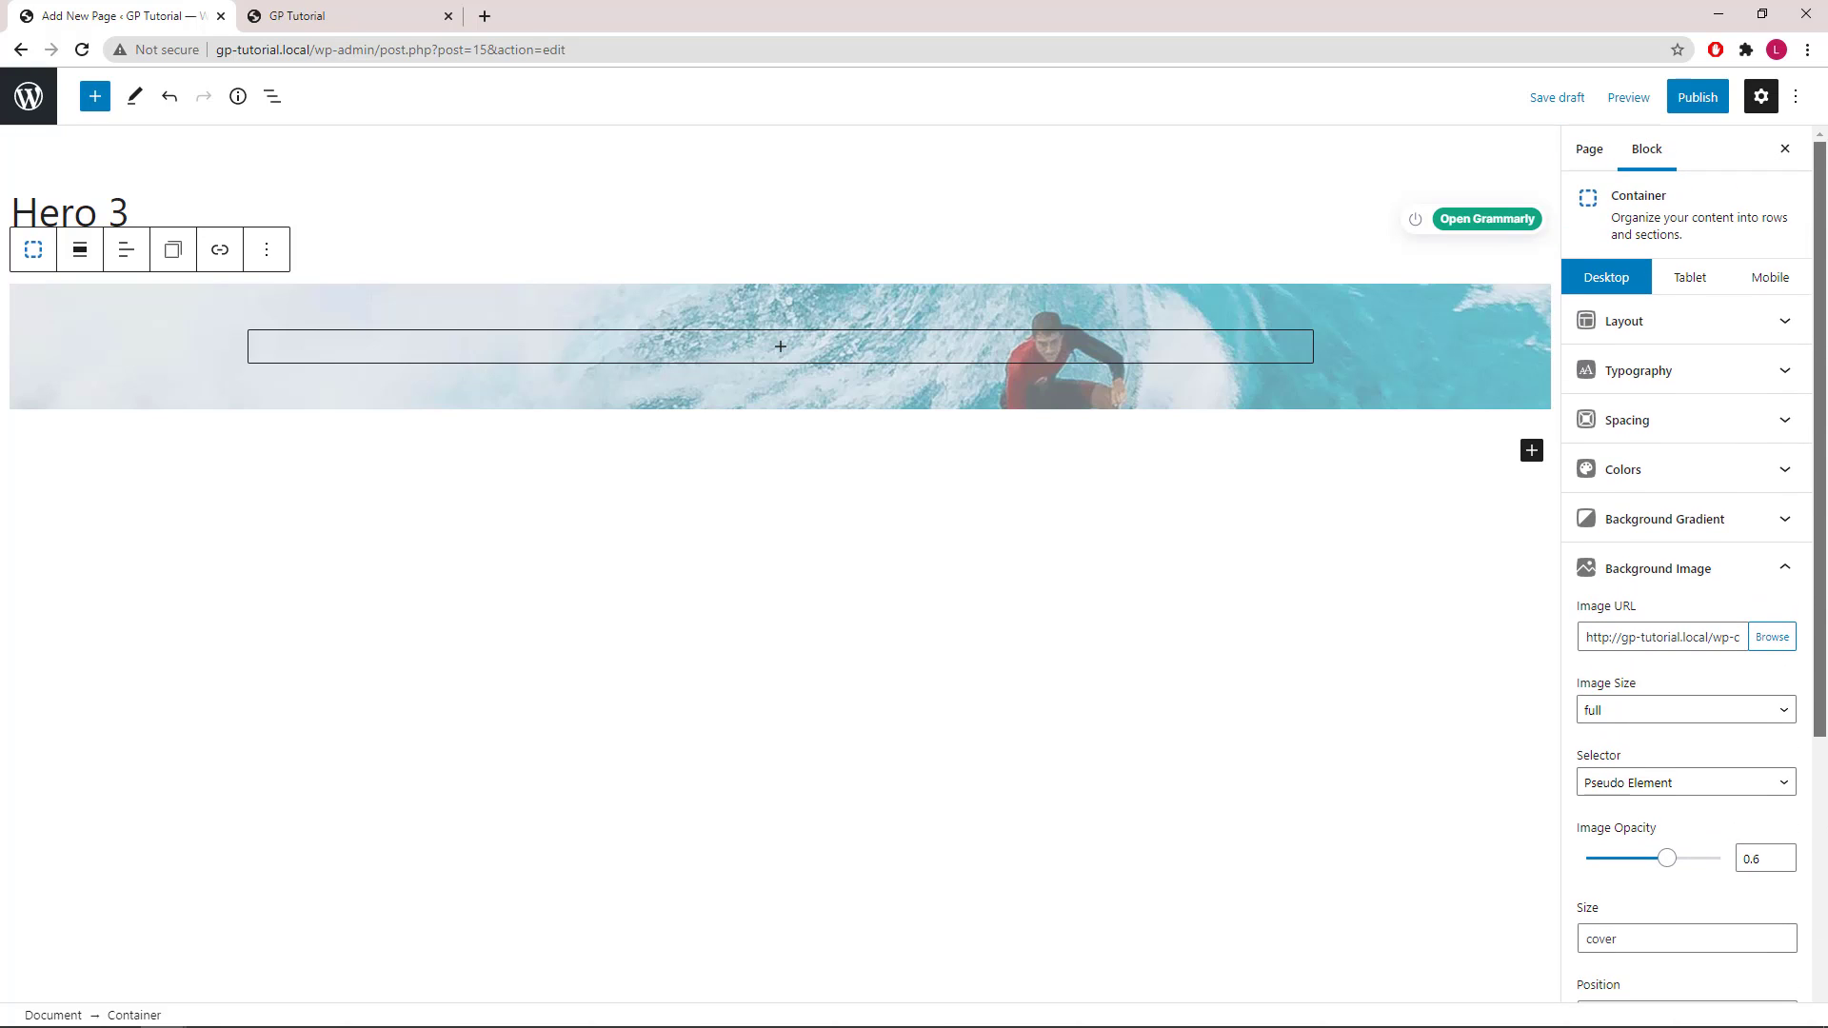
click(1785, 572)
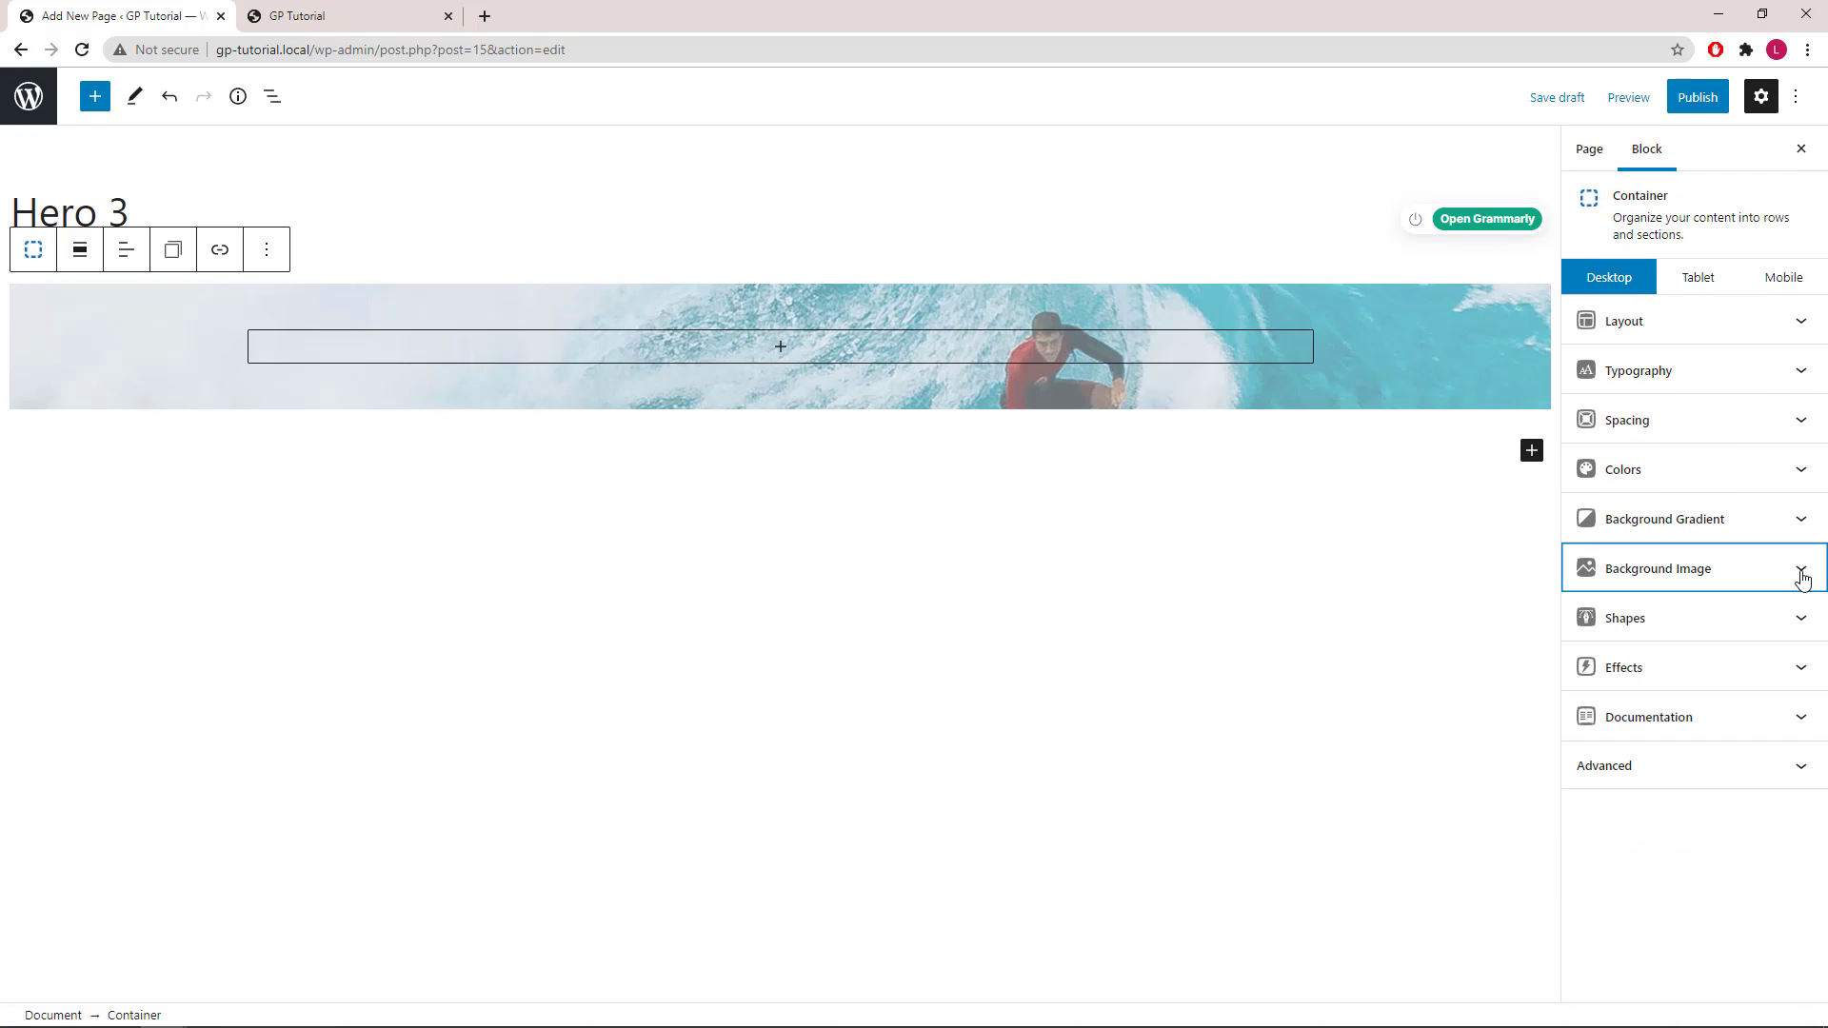
Set the container's padding to 120 px top, 20 px right, 360 px bottom and 20 px left.
click(1802, 427)
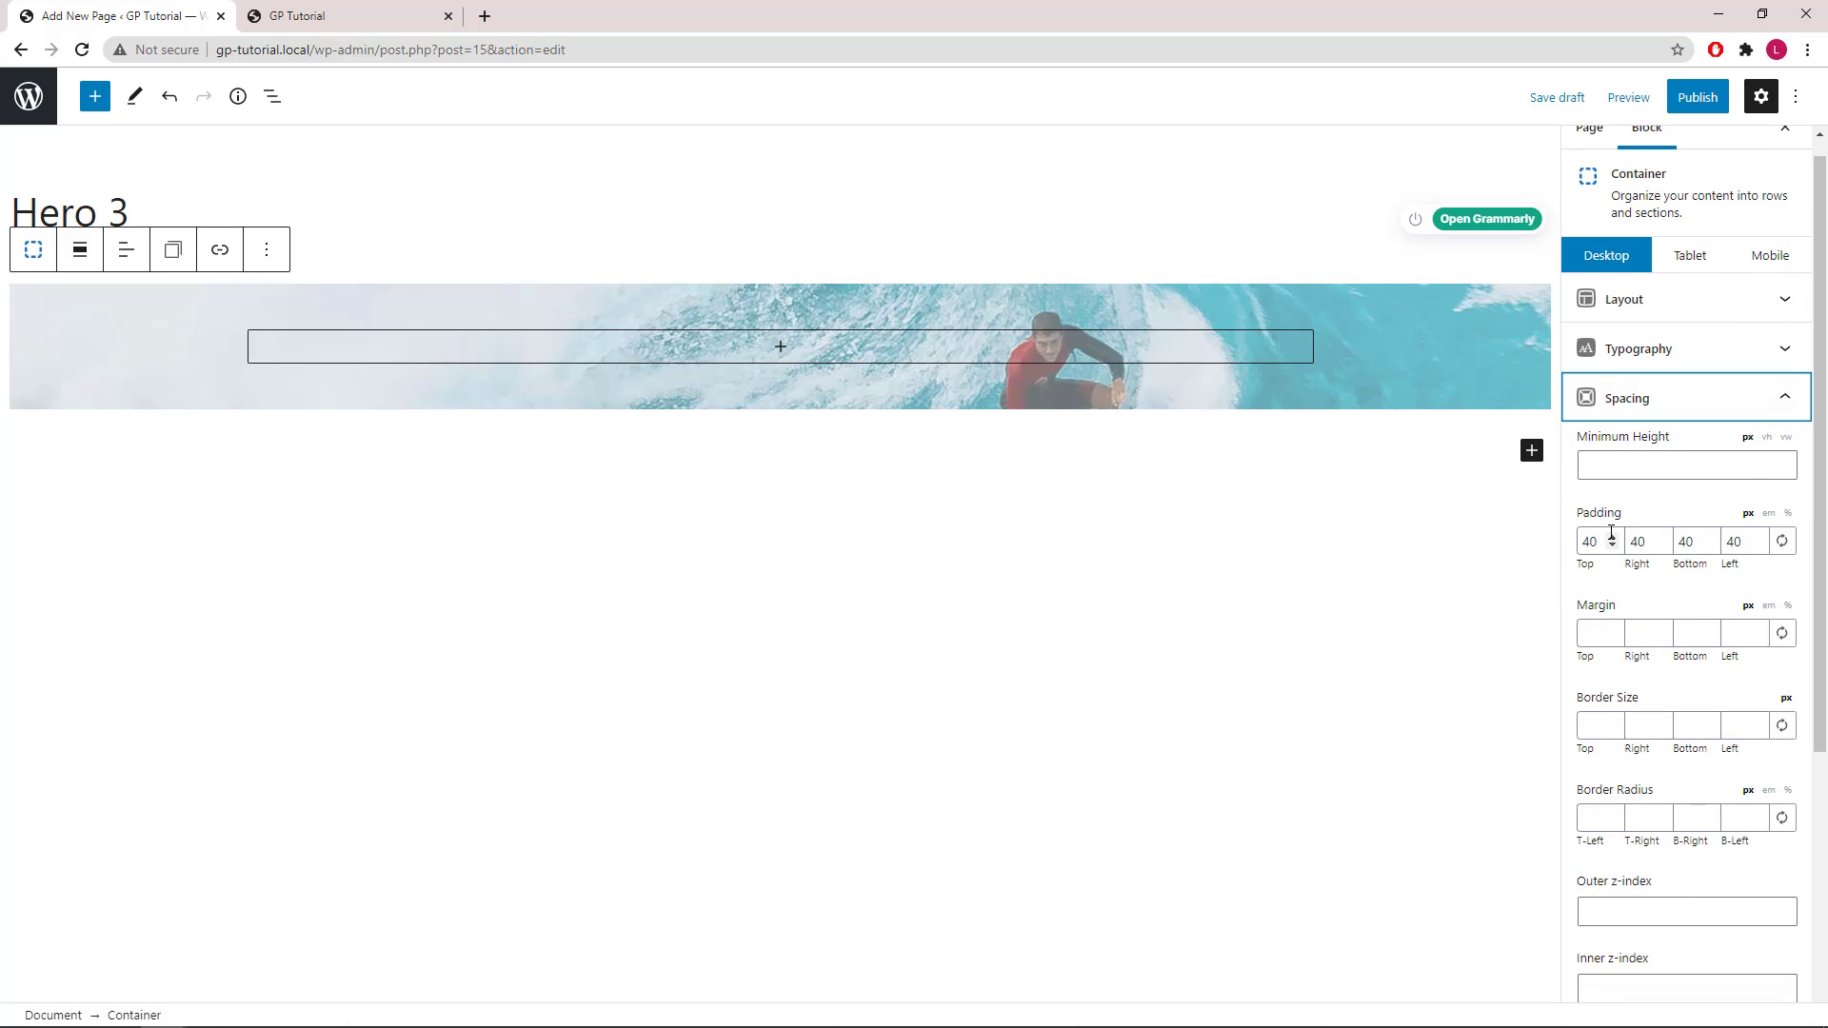
double_click(1594, 541)
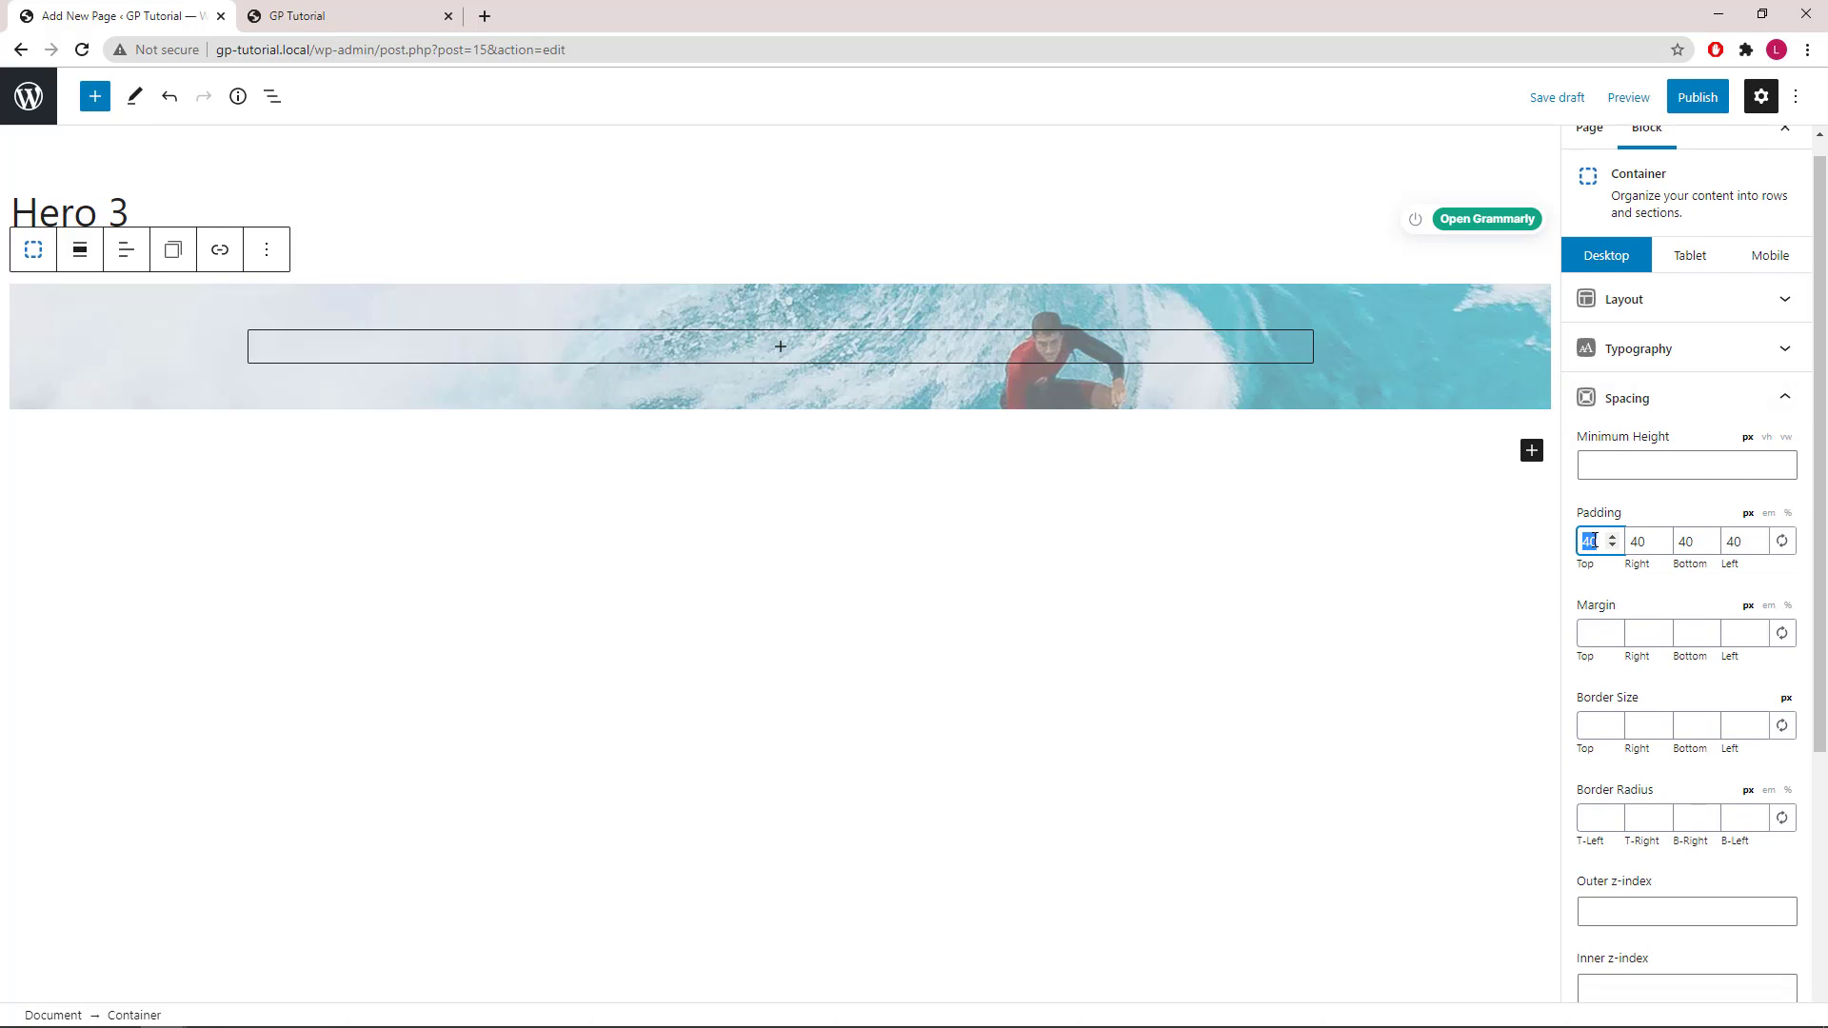
text(120)
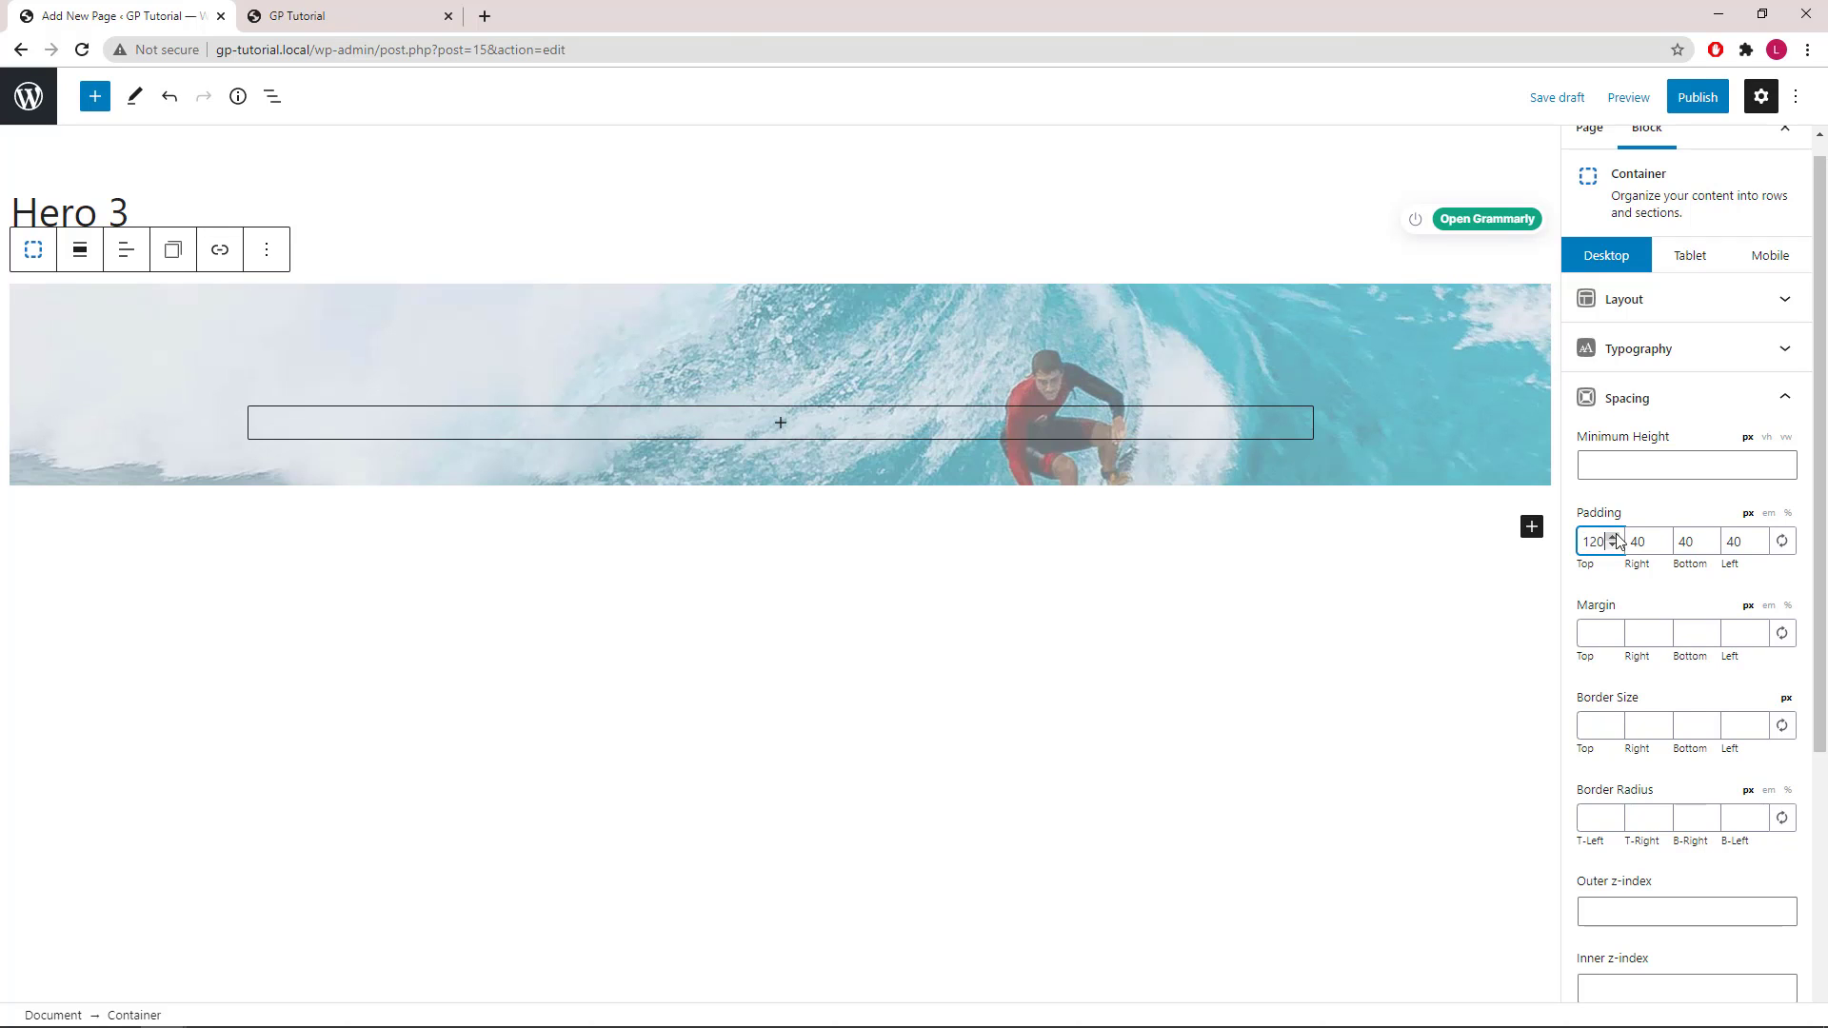
double_click(1637, 541)
text(20)
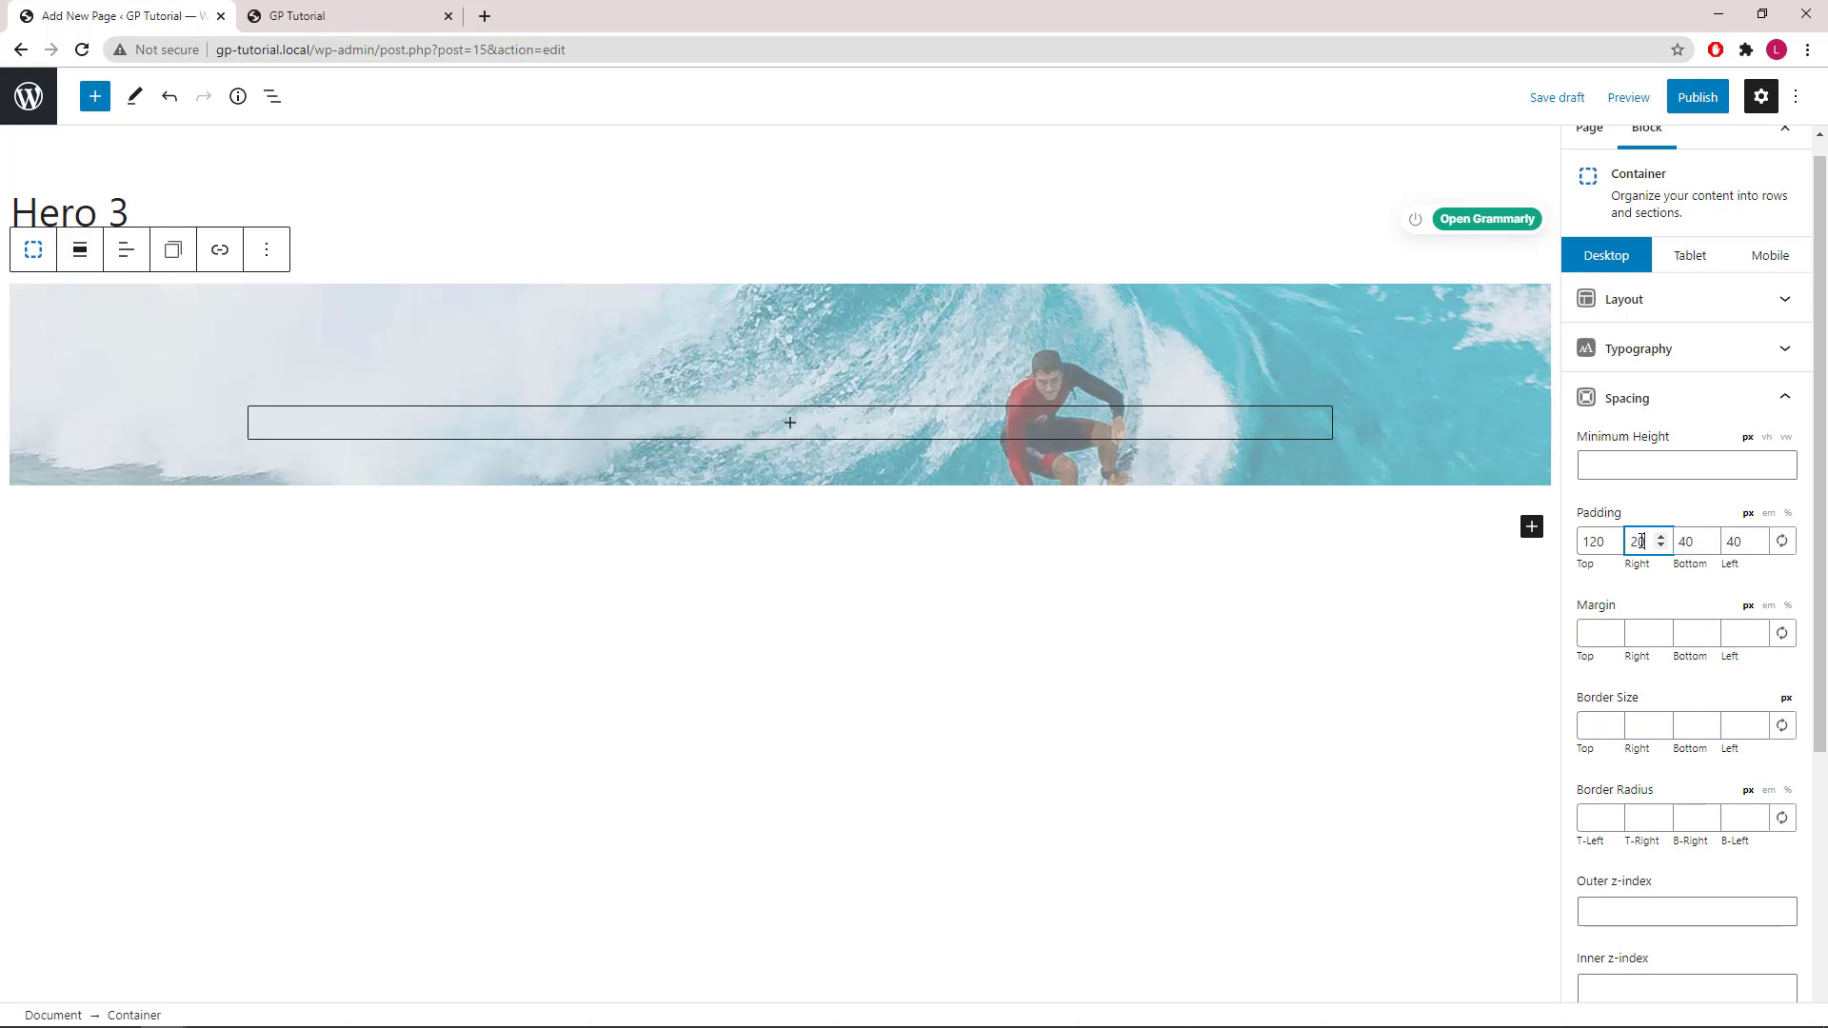
double_click(1733, 542)
text(20)
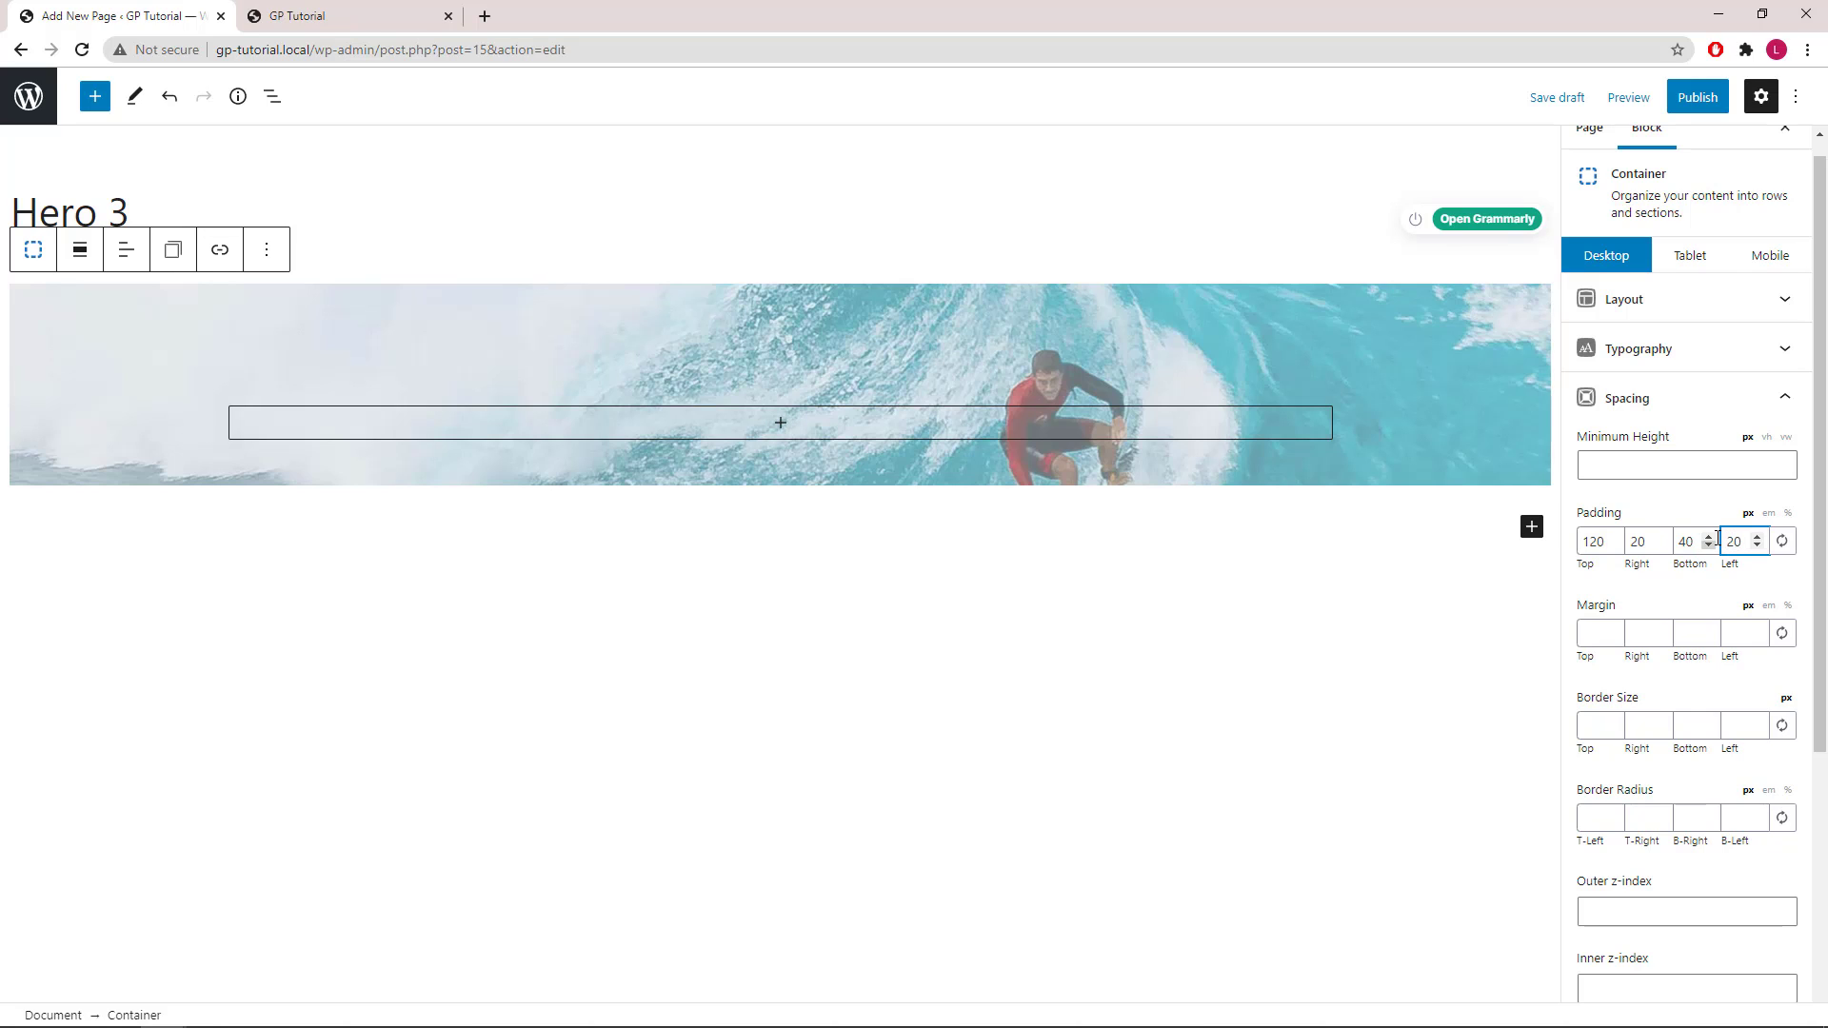
double_click(1685, 542)
text(360)
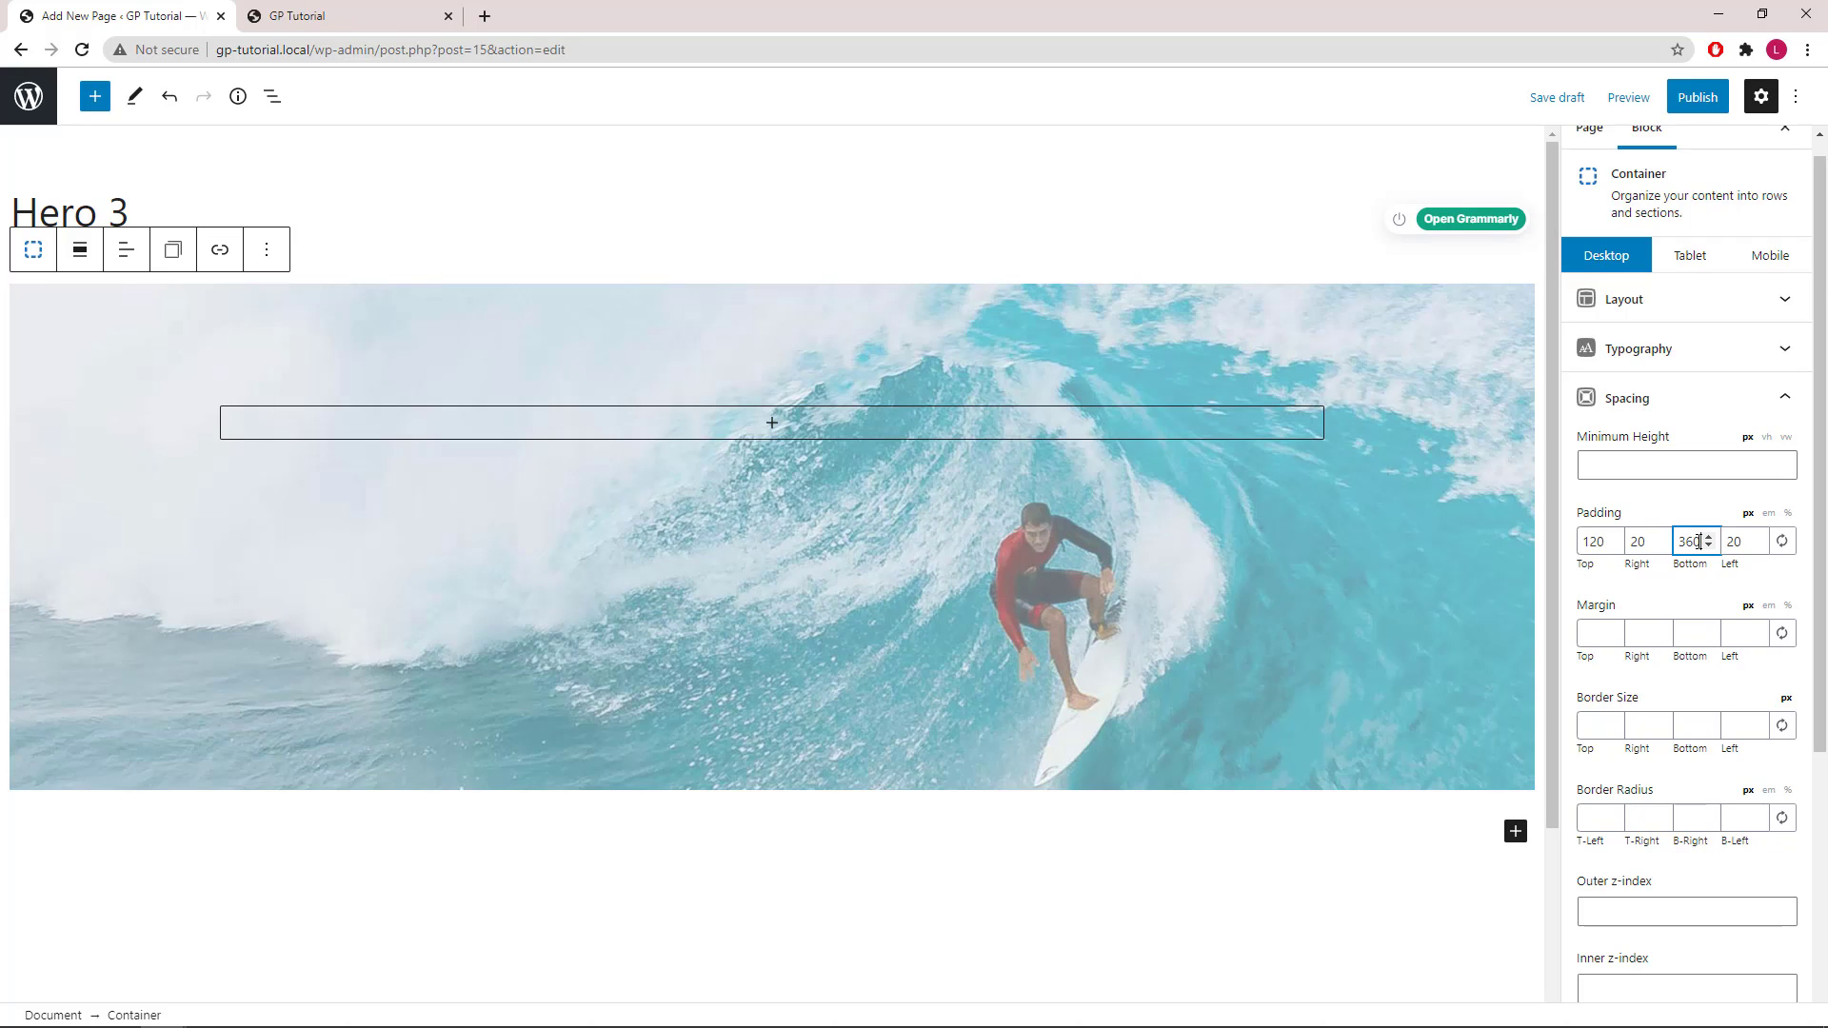
click(1786, 405)
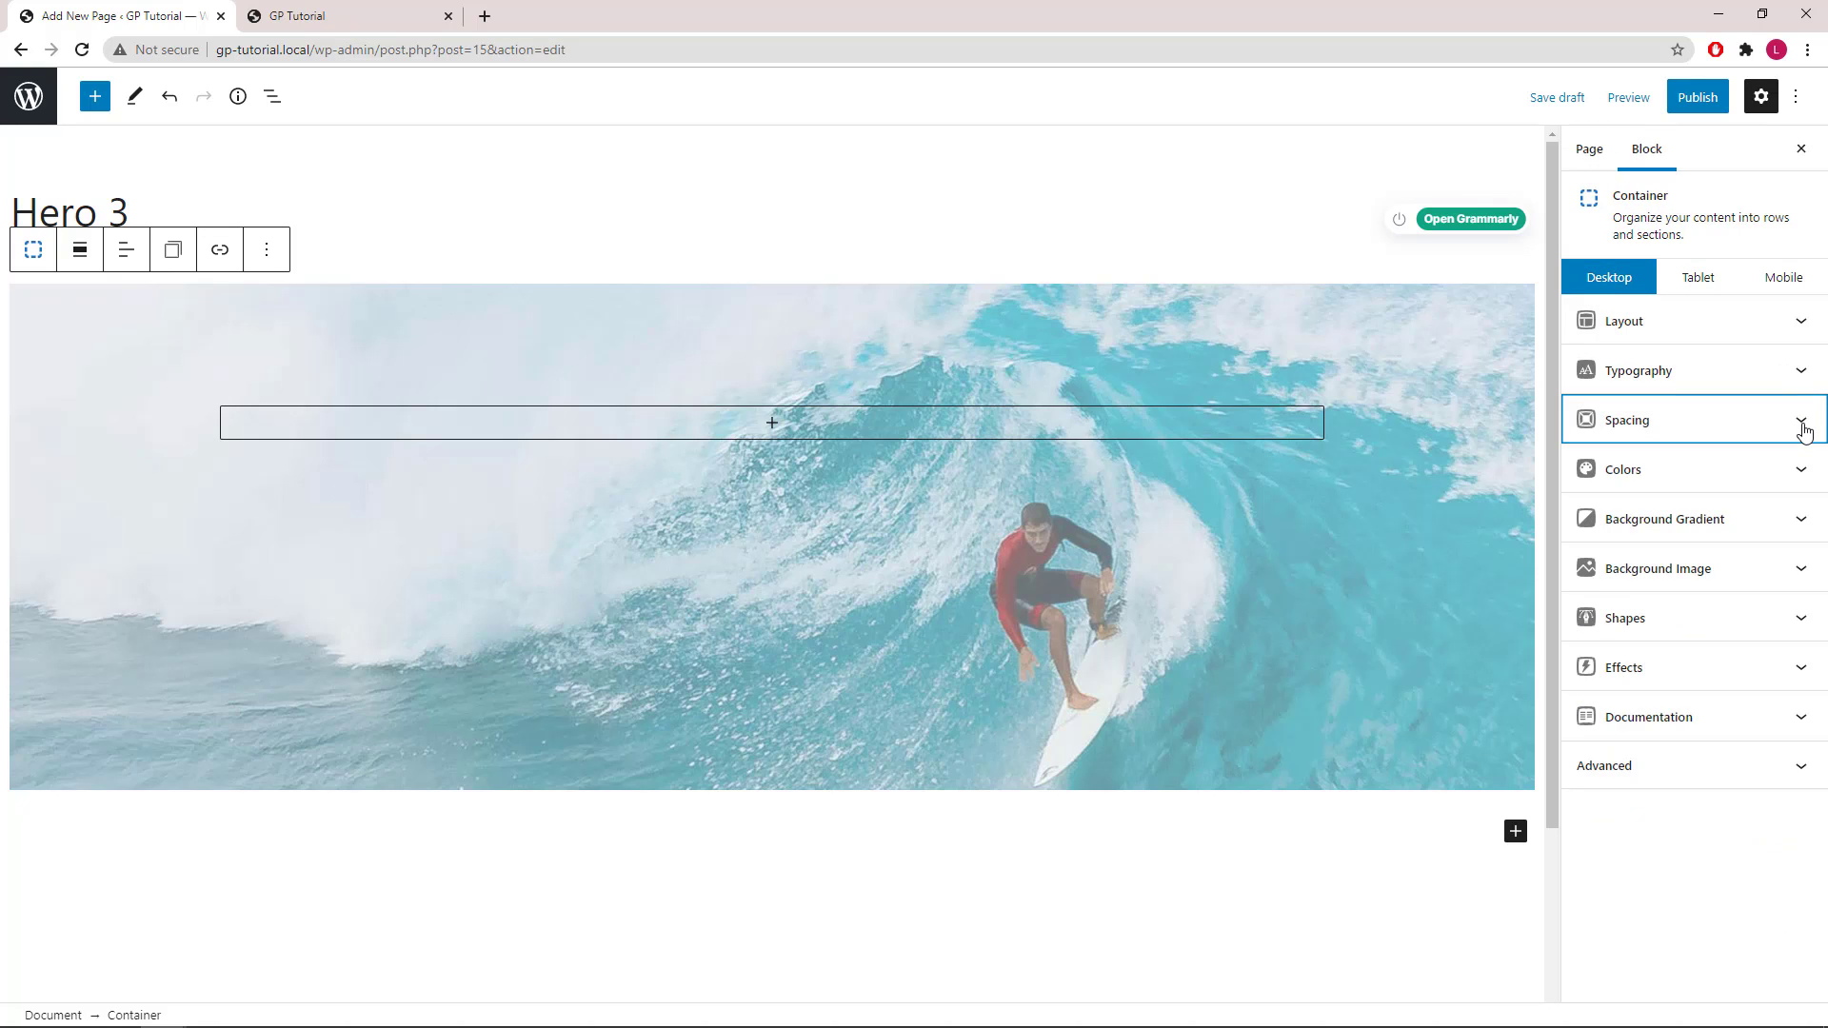
Set the container's background color to #00457d using the copied hexadecimal value.
click(1803, 476)
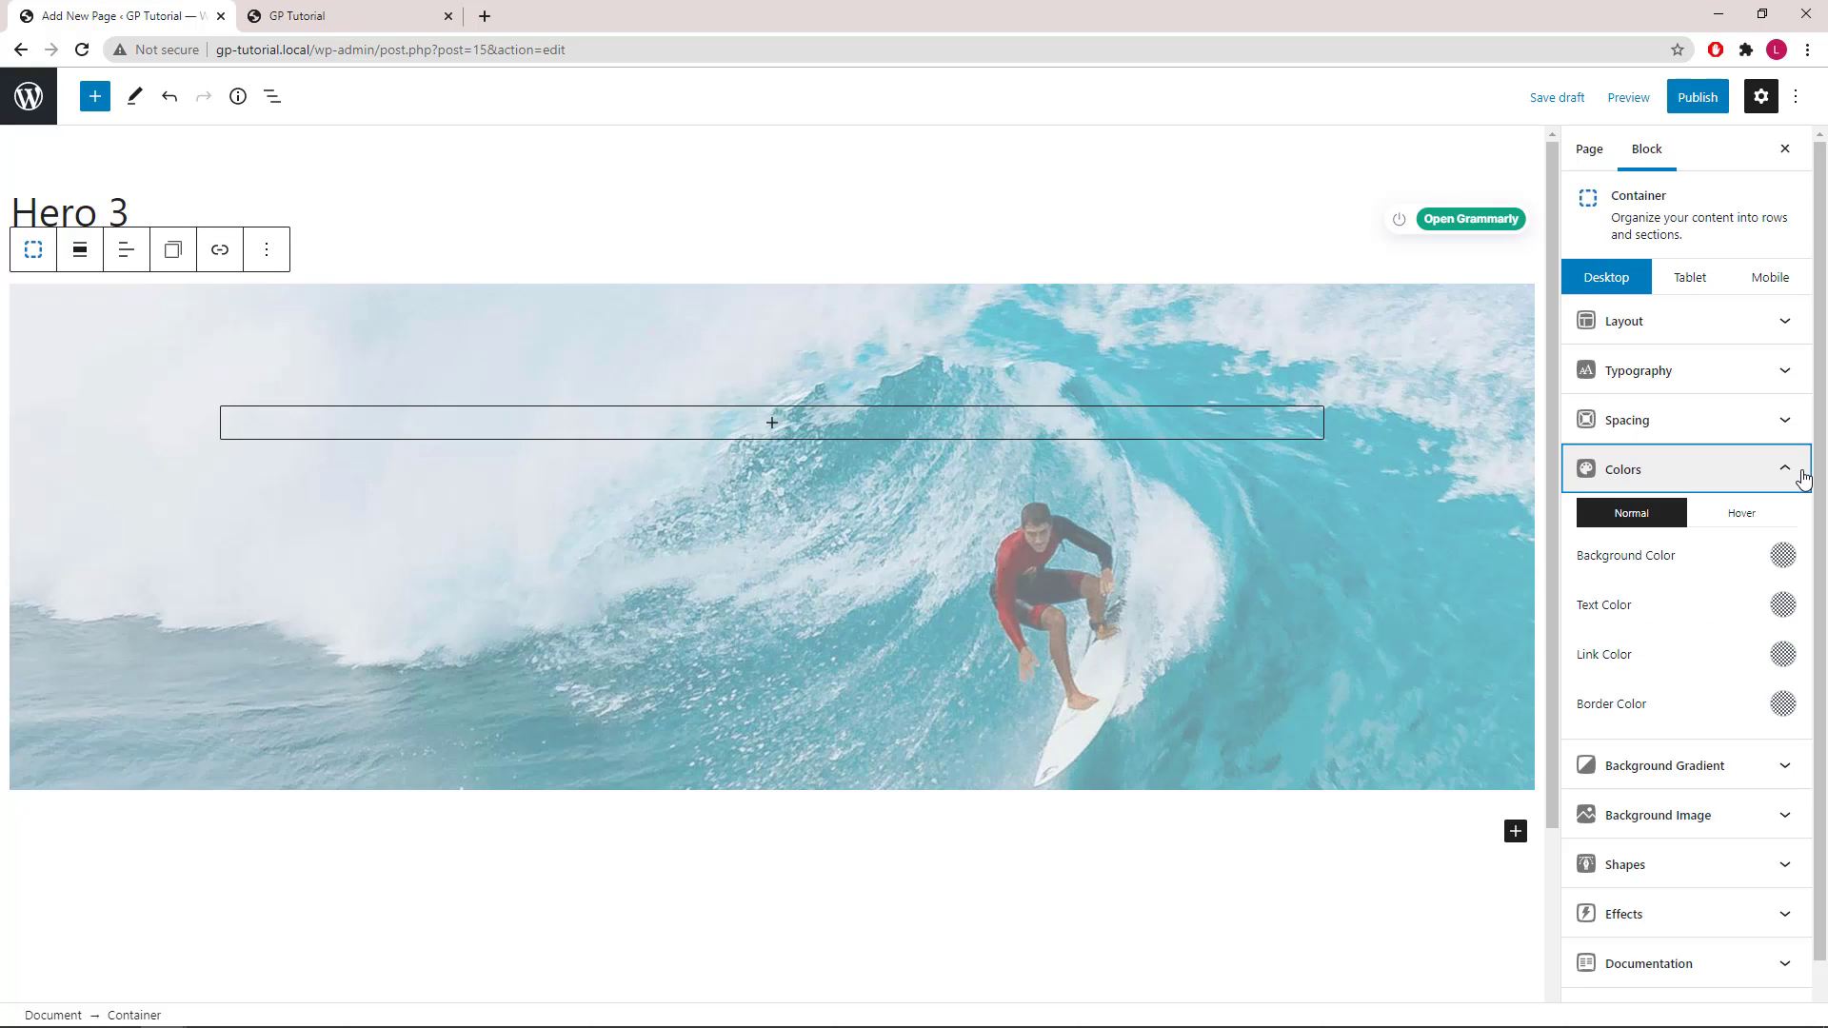
click(1781, 556)
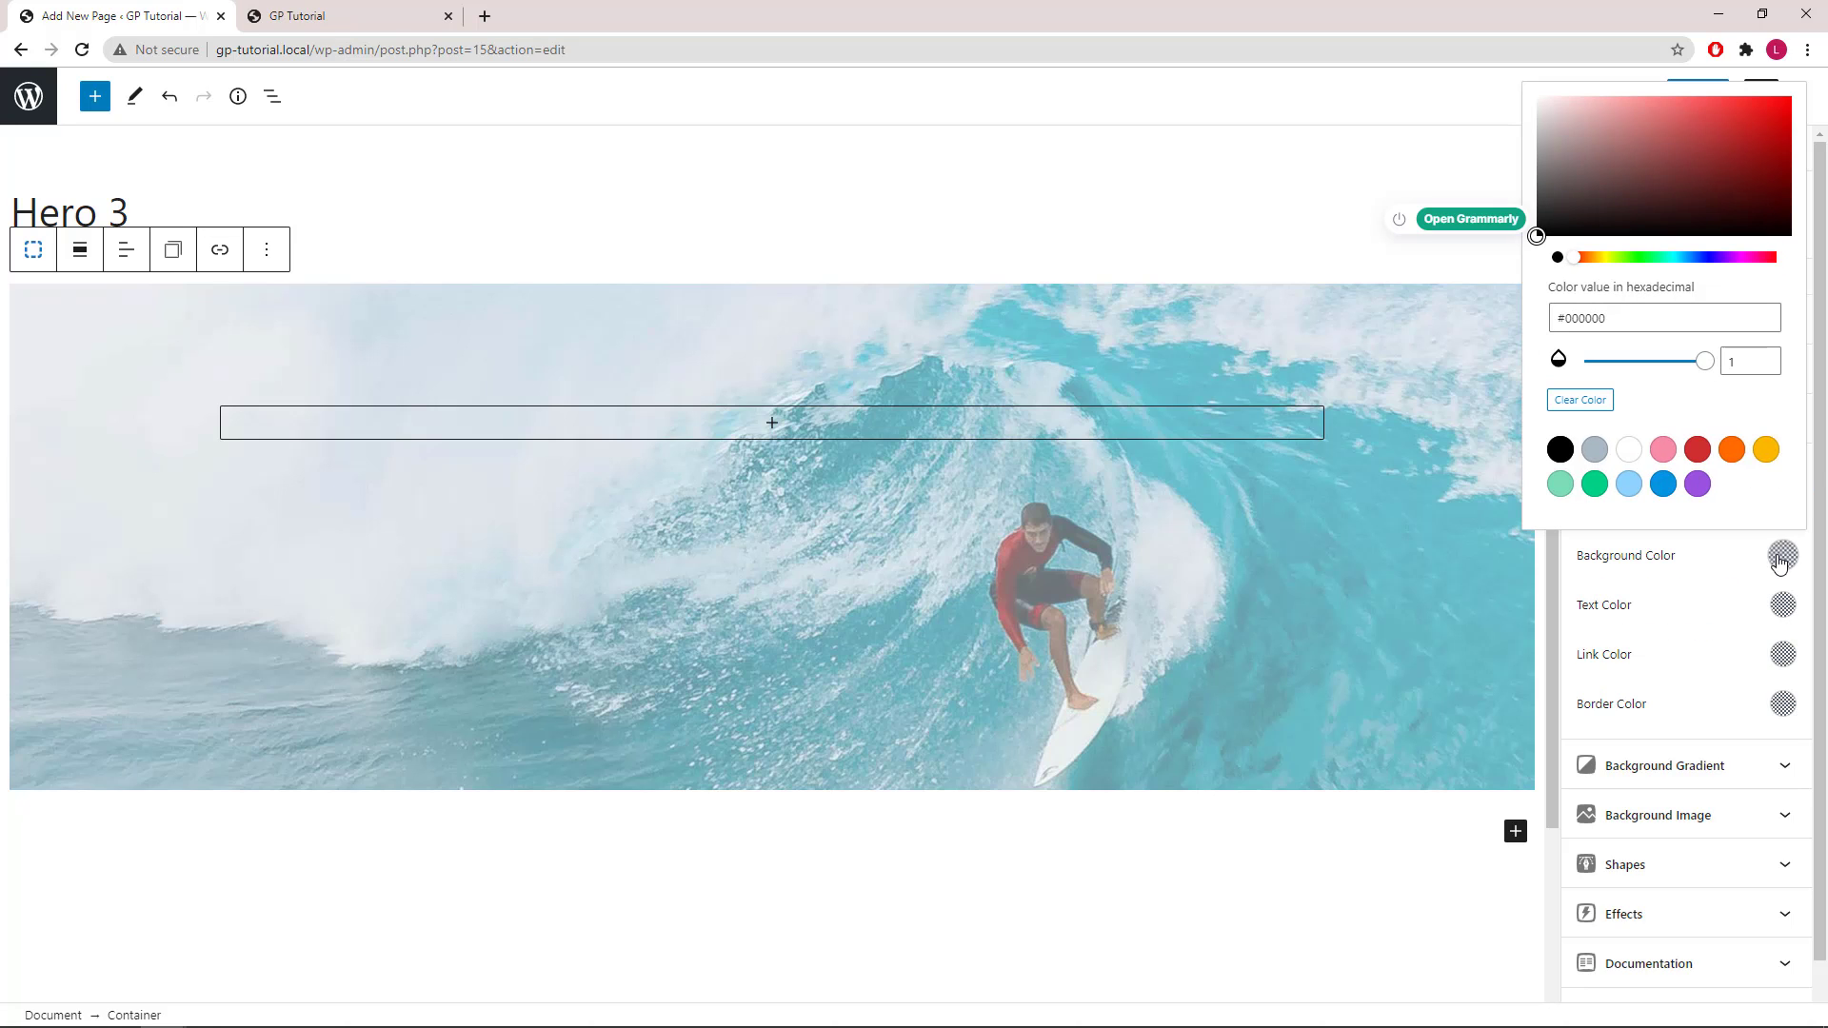
double_click(1592, 317)
right_click(1592, 318)
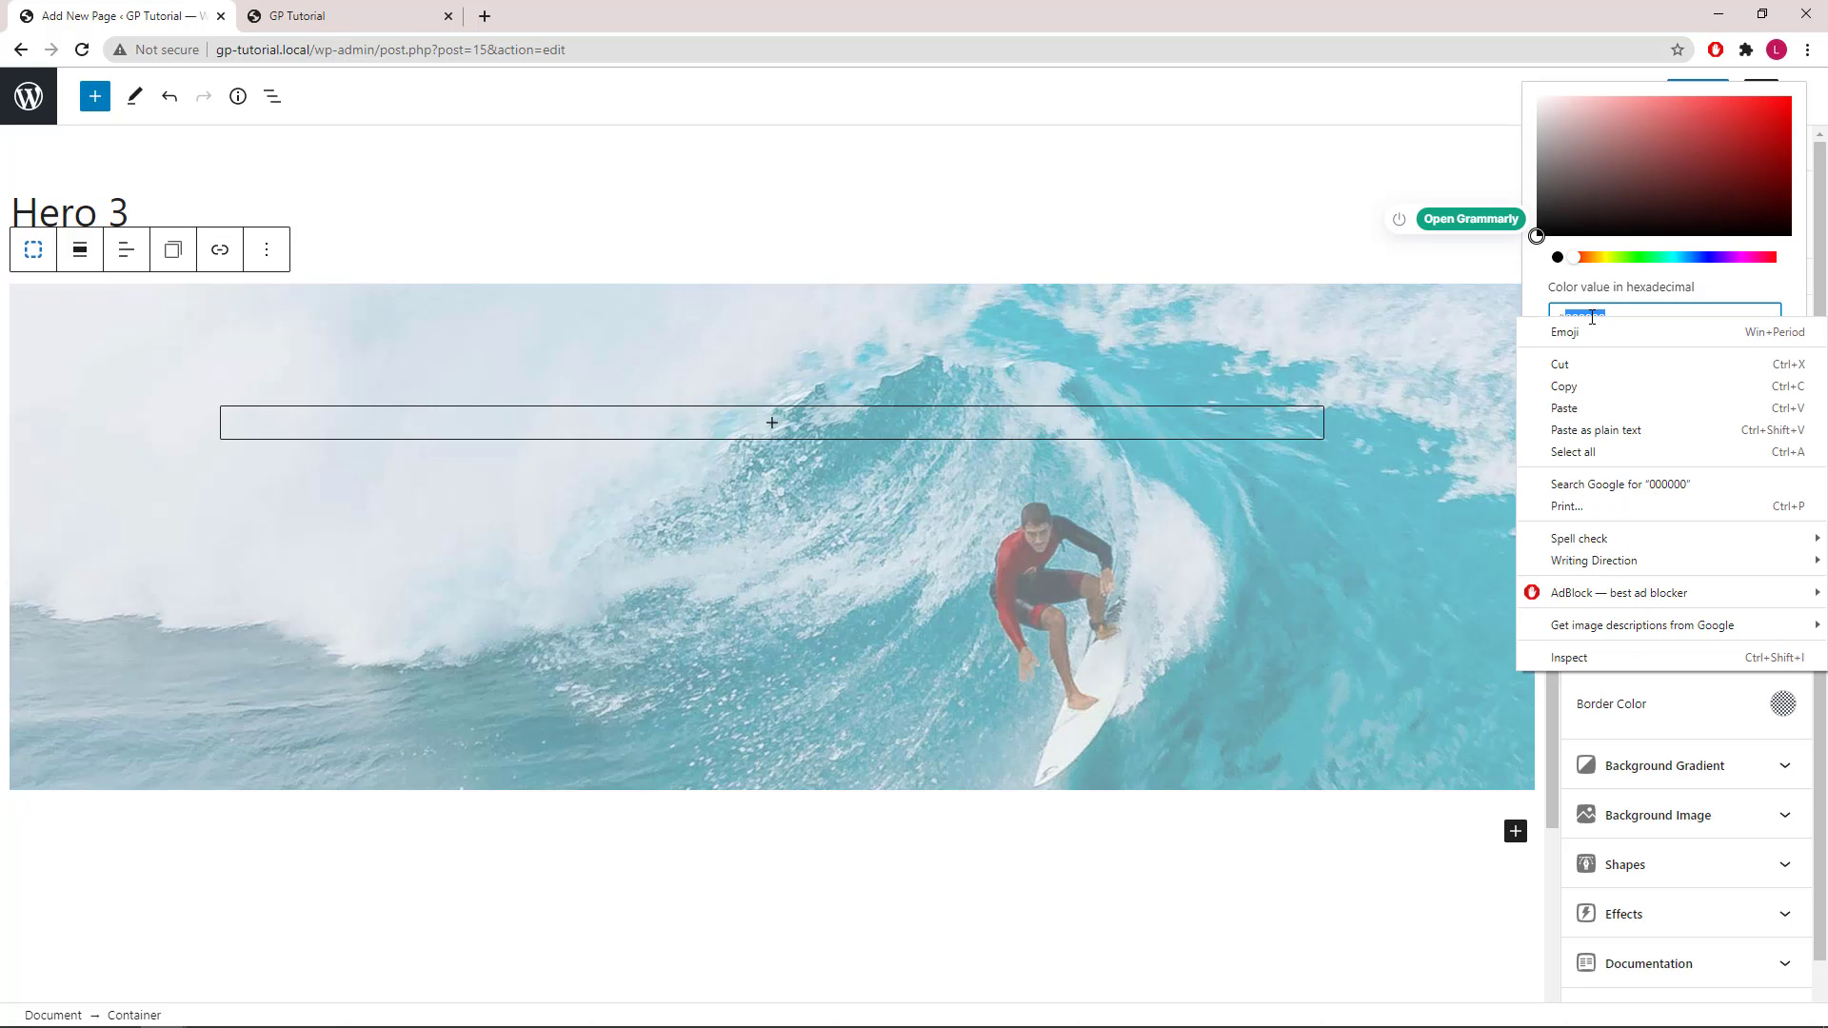
click(1586, 409)
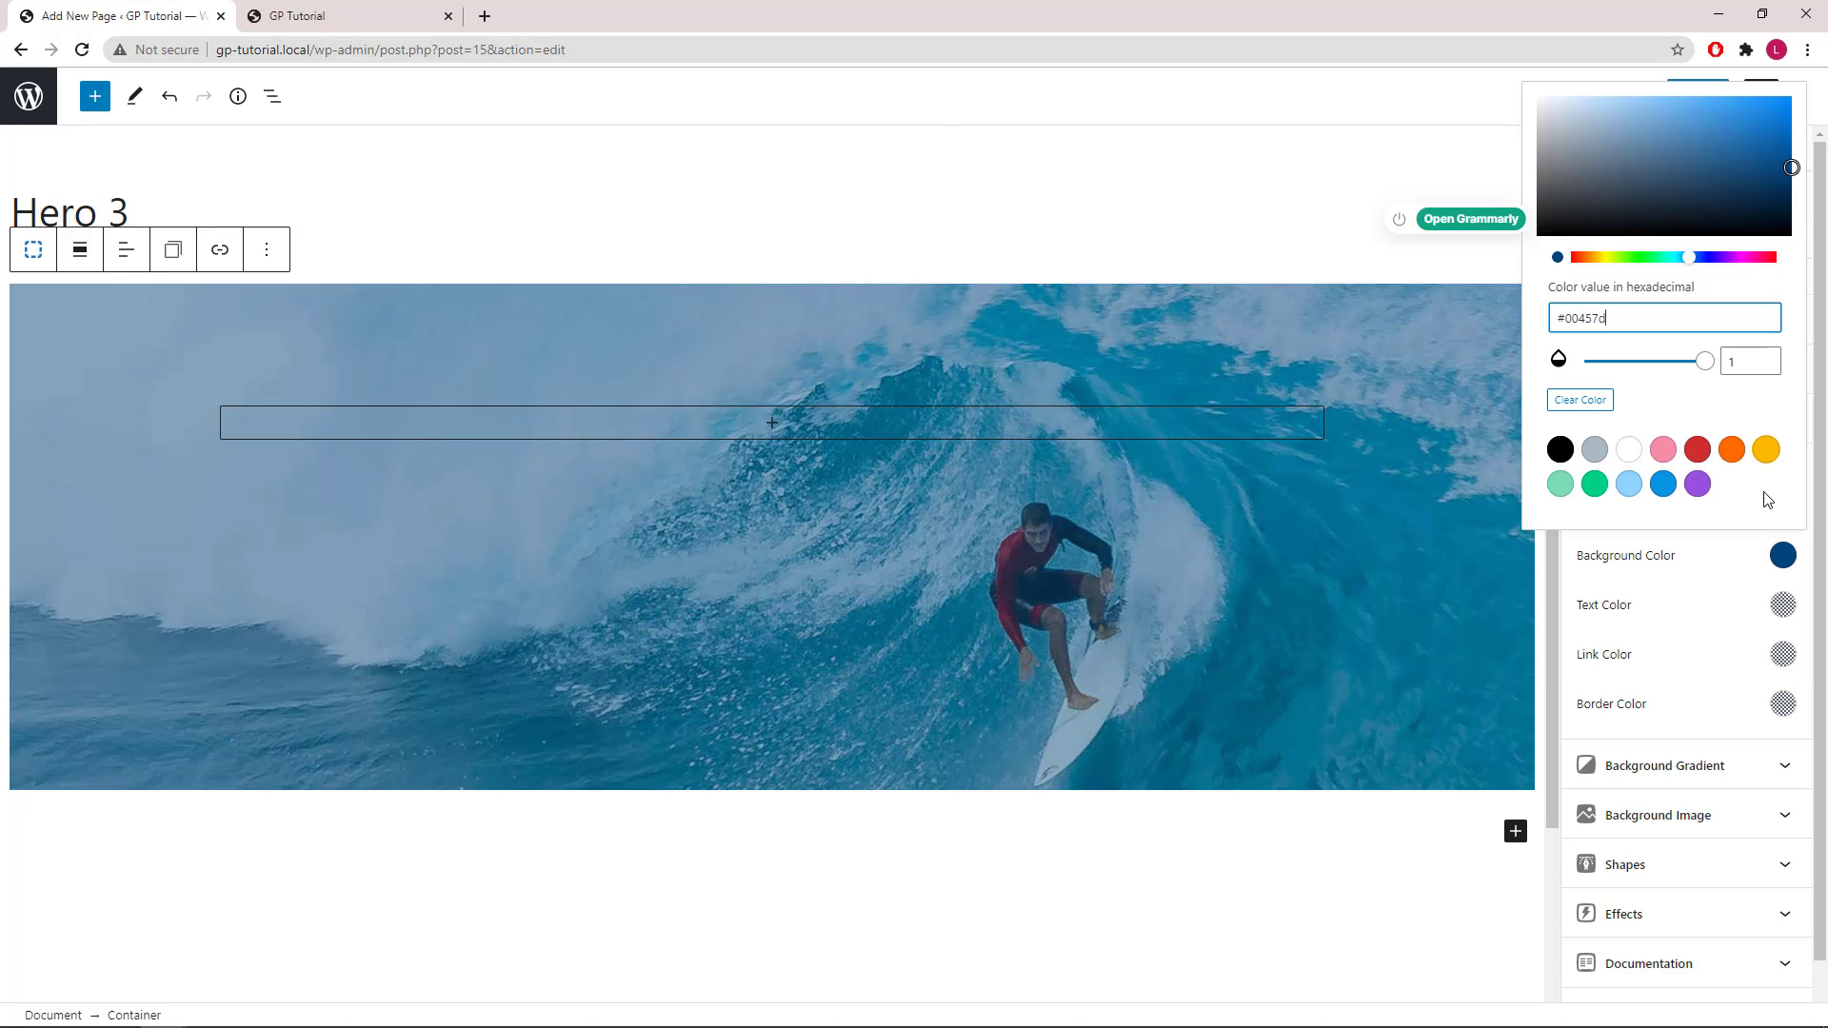
click(1783, 557)
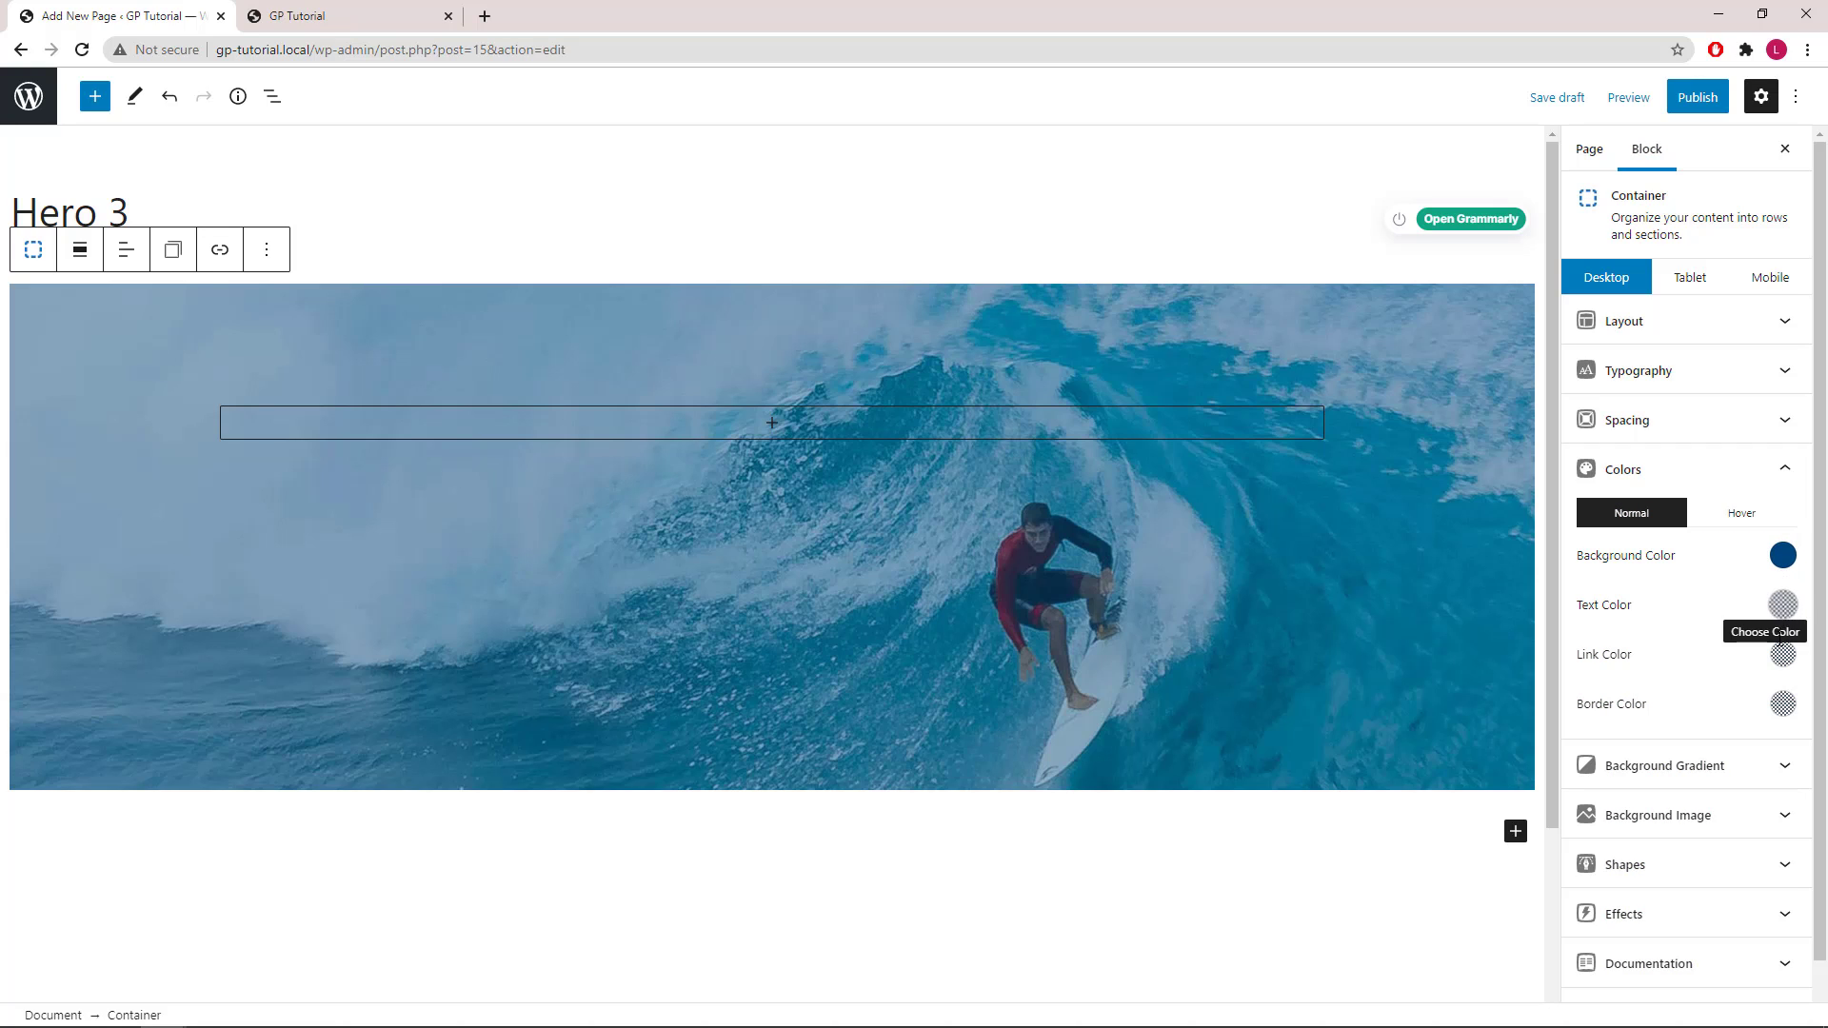
click(1786, 473)
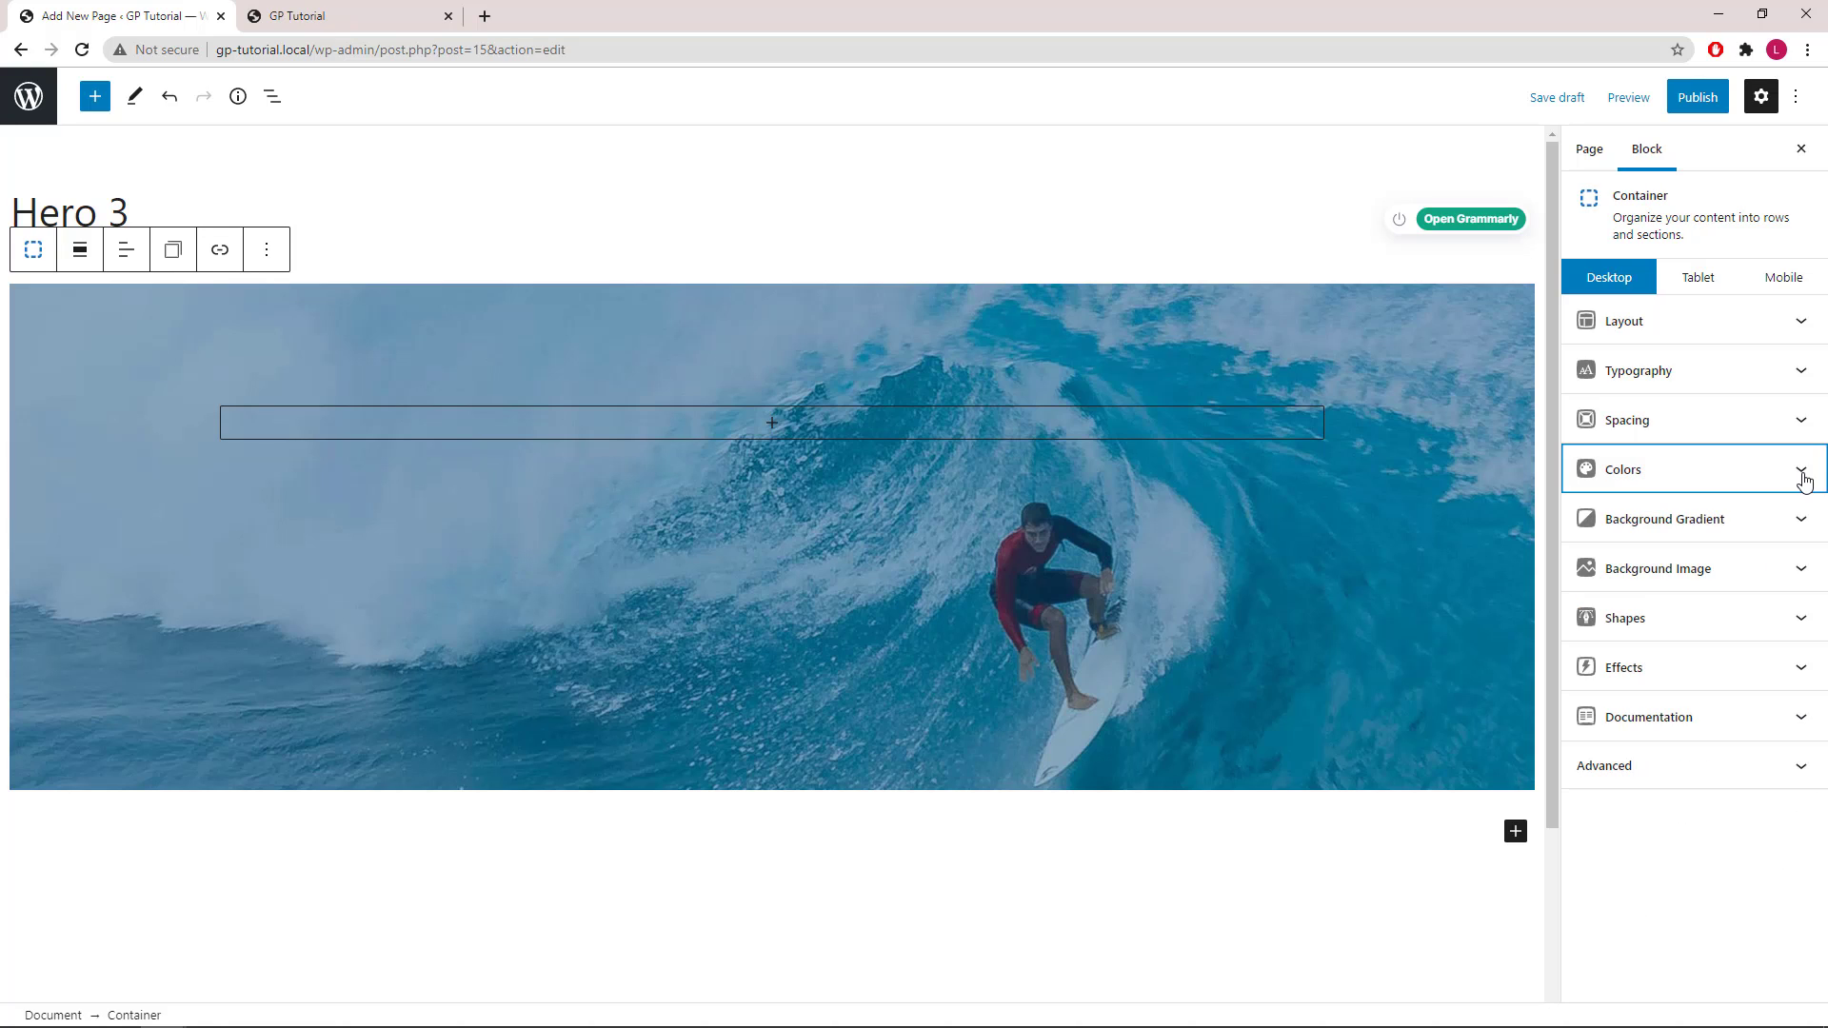
Add a first shape to the container, keeping the Wave 1 style, and color it white.
click(1803, 621)
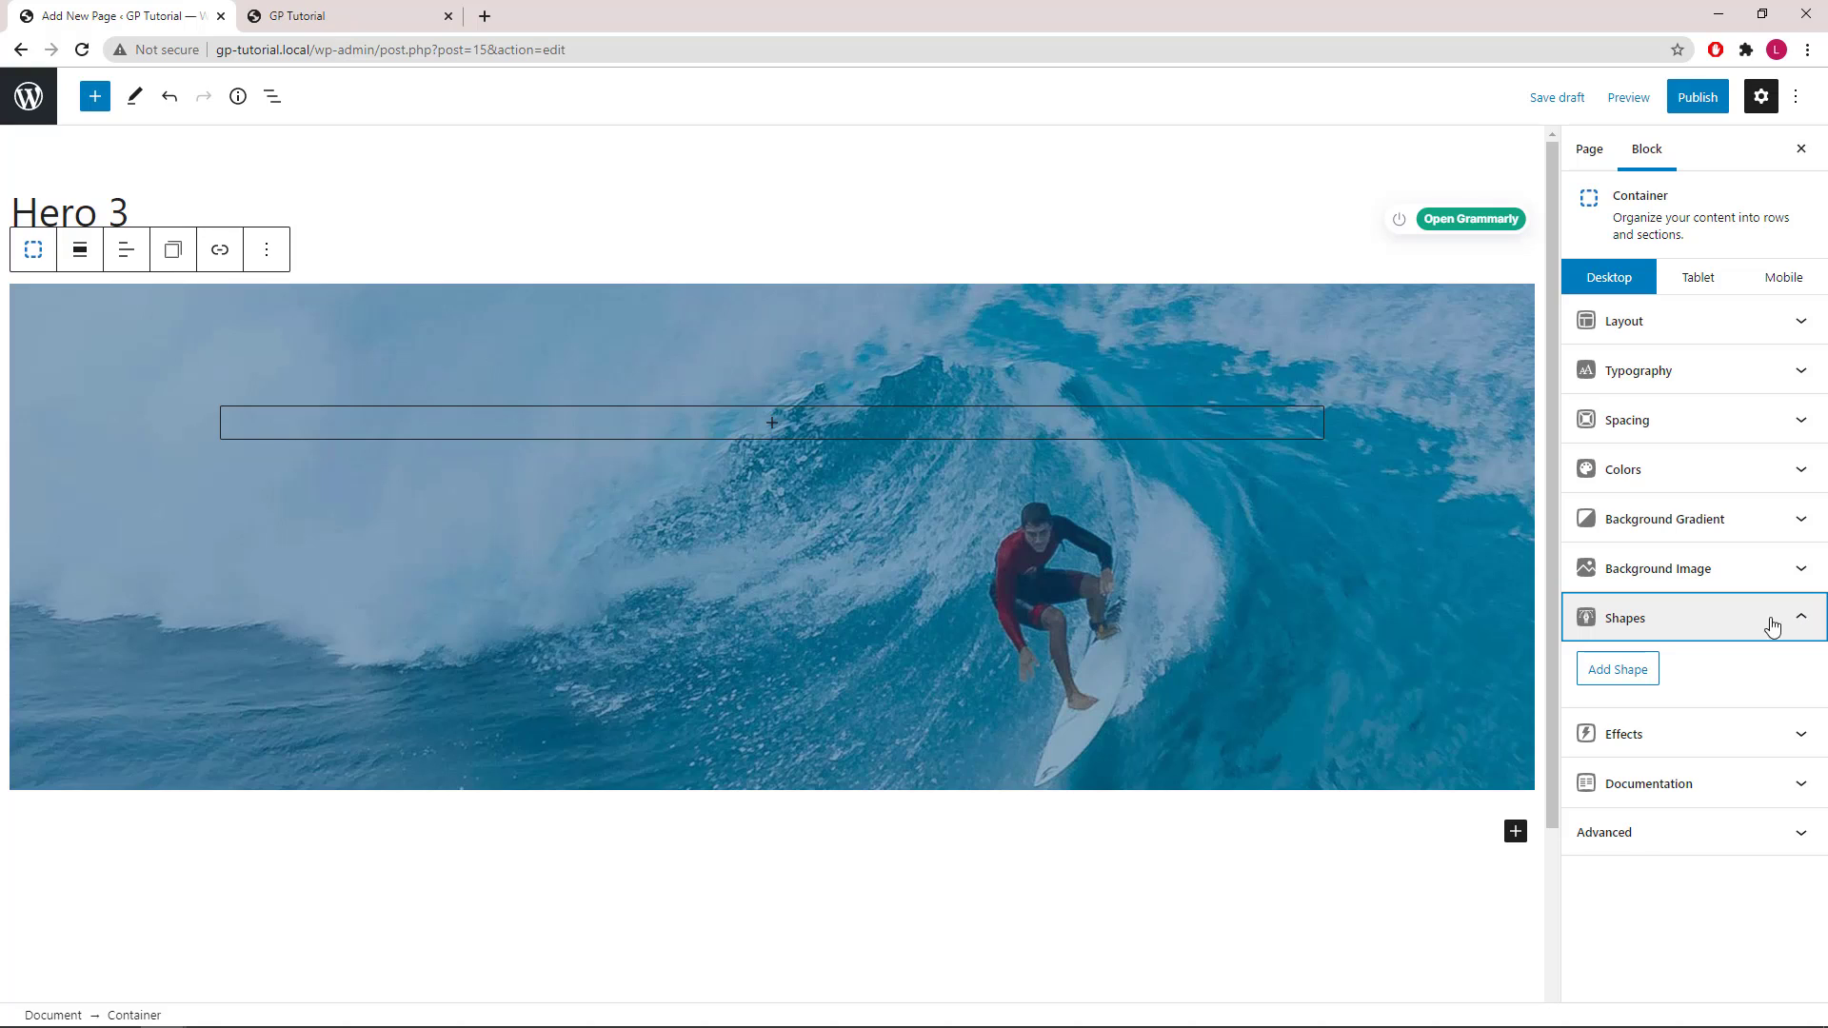
click(1635, 672)
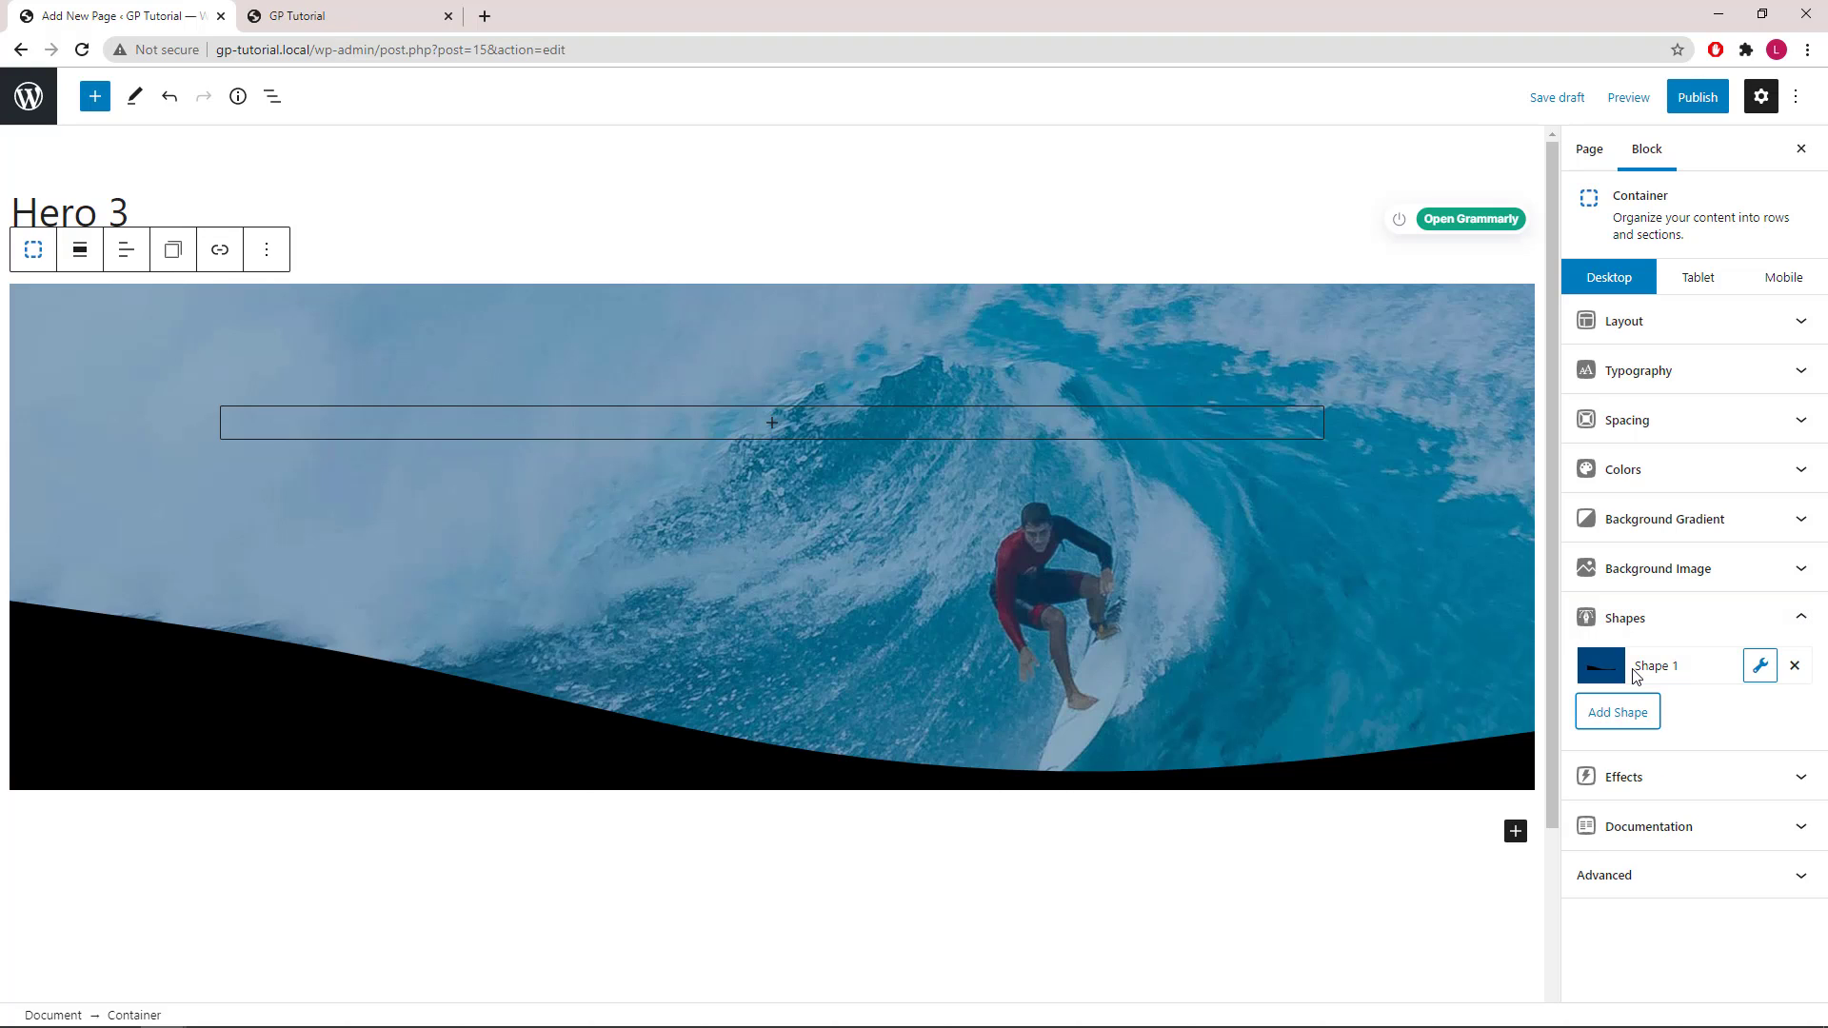
click(1760, 667)
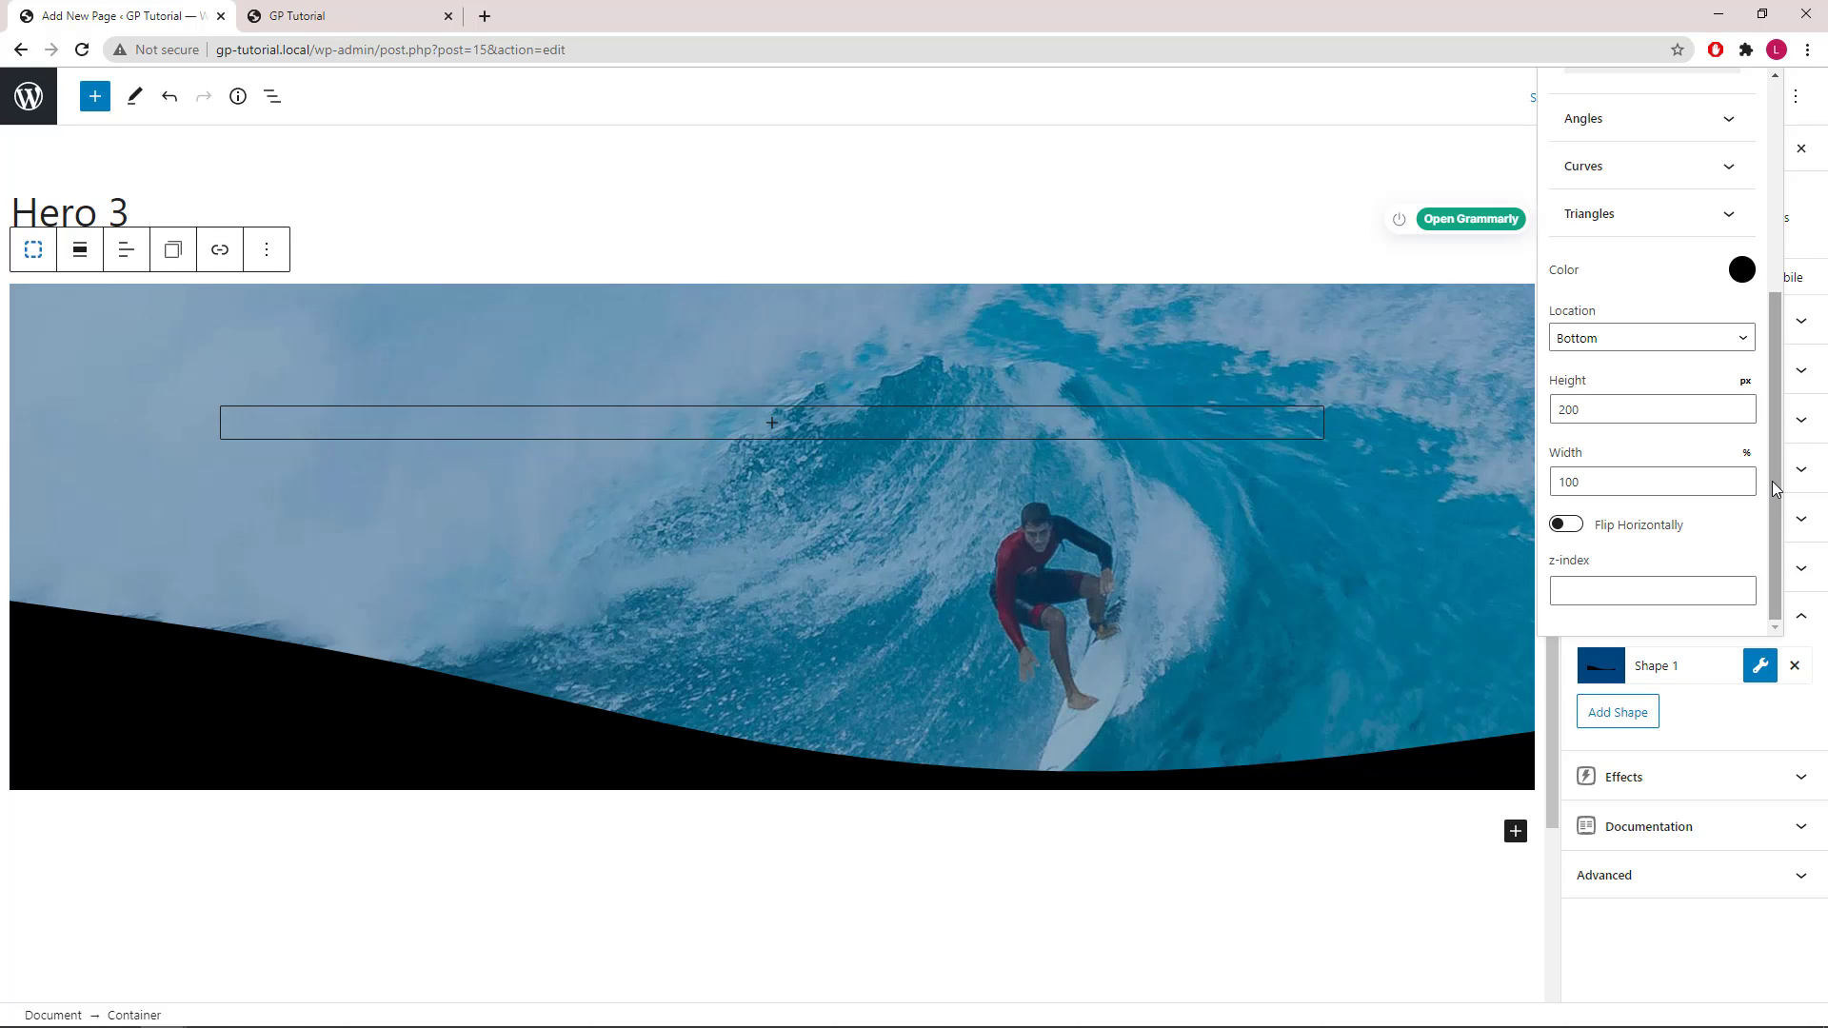
scroll(1777, 483, up, 1)
scroll(1776, 483, up, 5)
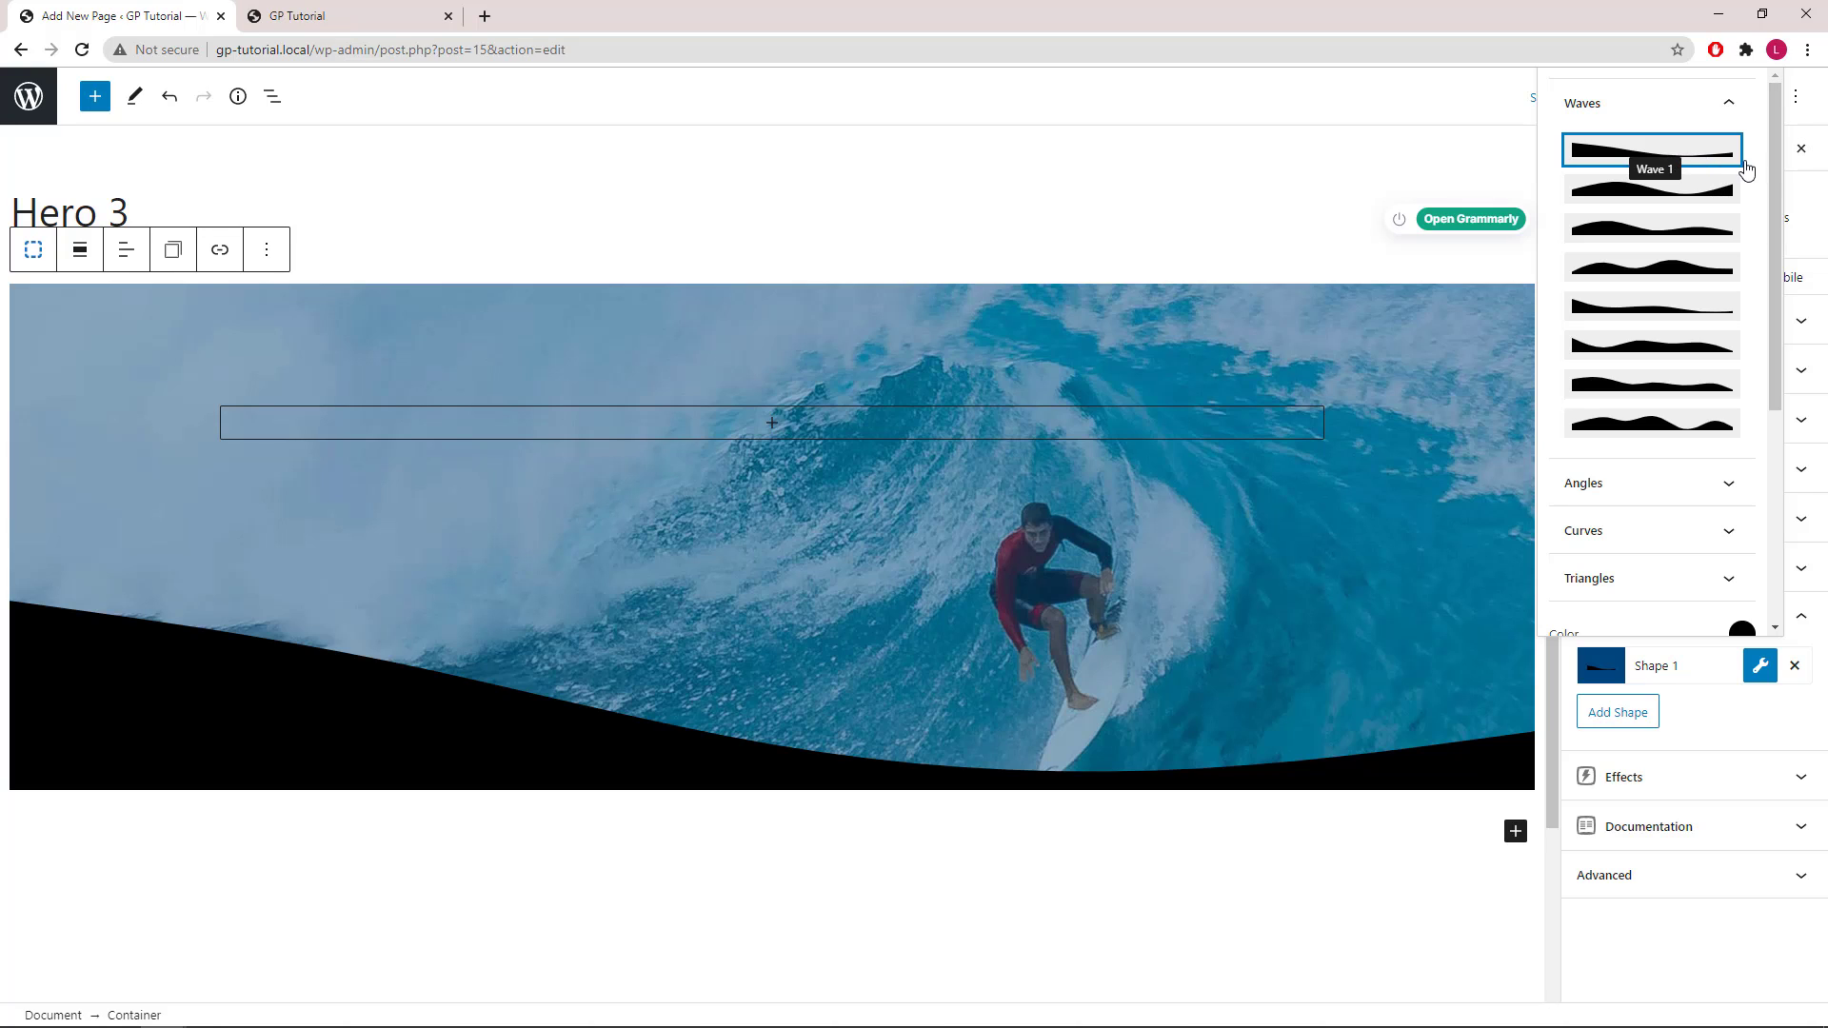
drag(1775, 173, 1775, 399)
click(1742, 271)
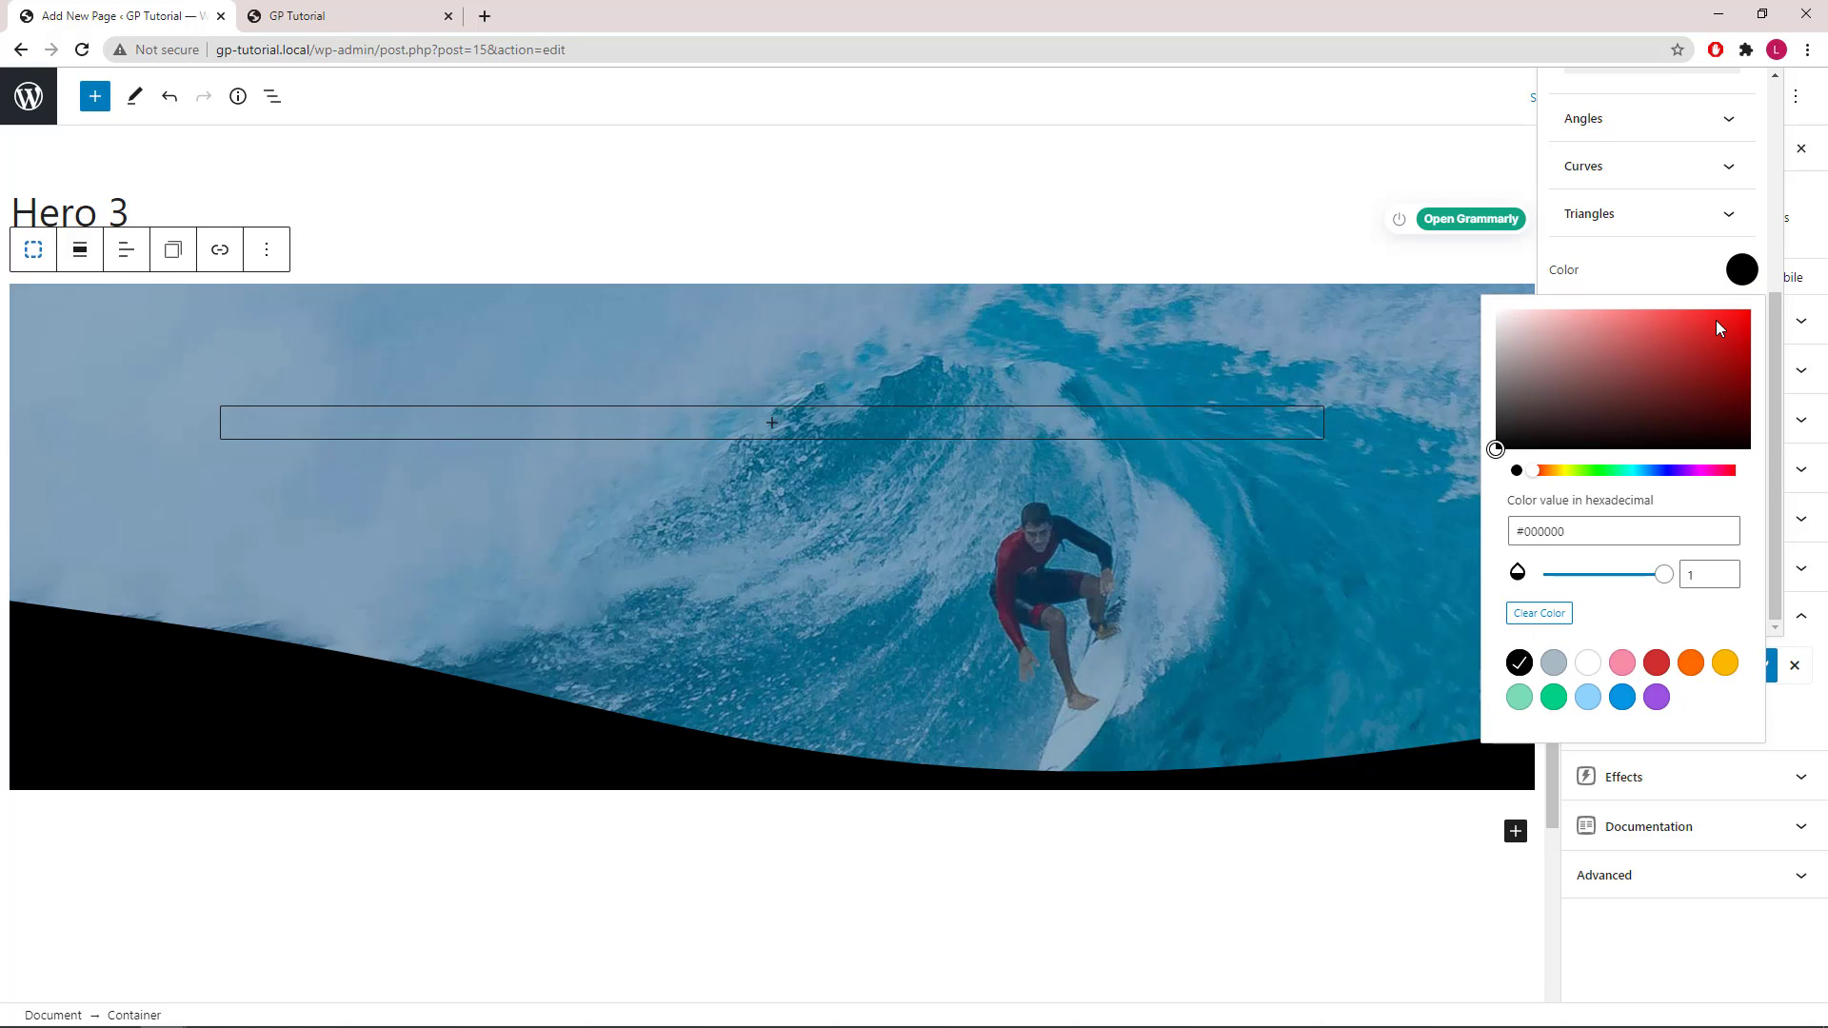
click(1589, 664)
click(1742, 271)
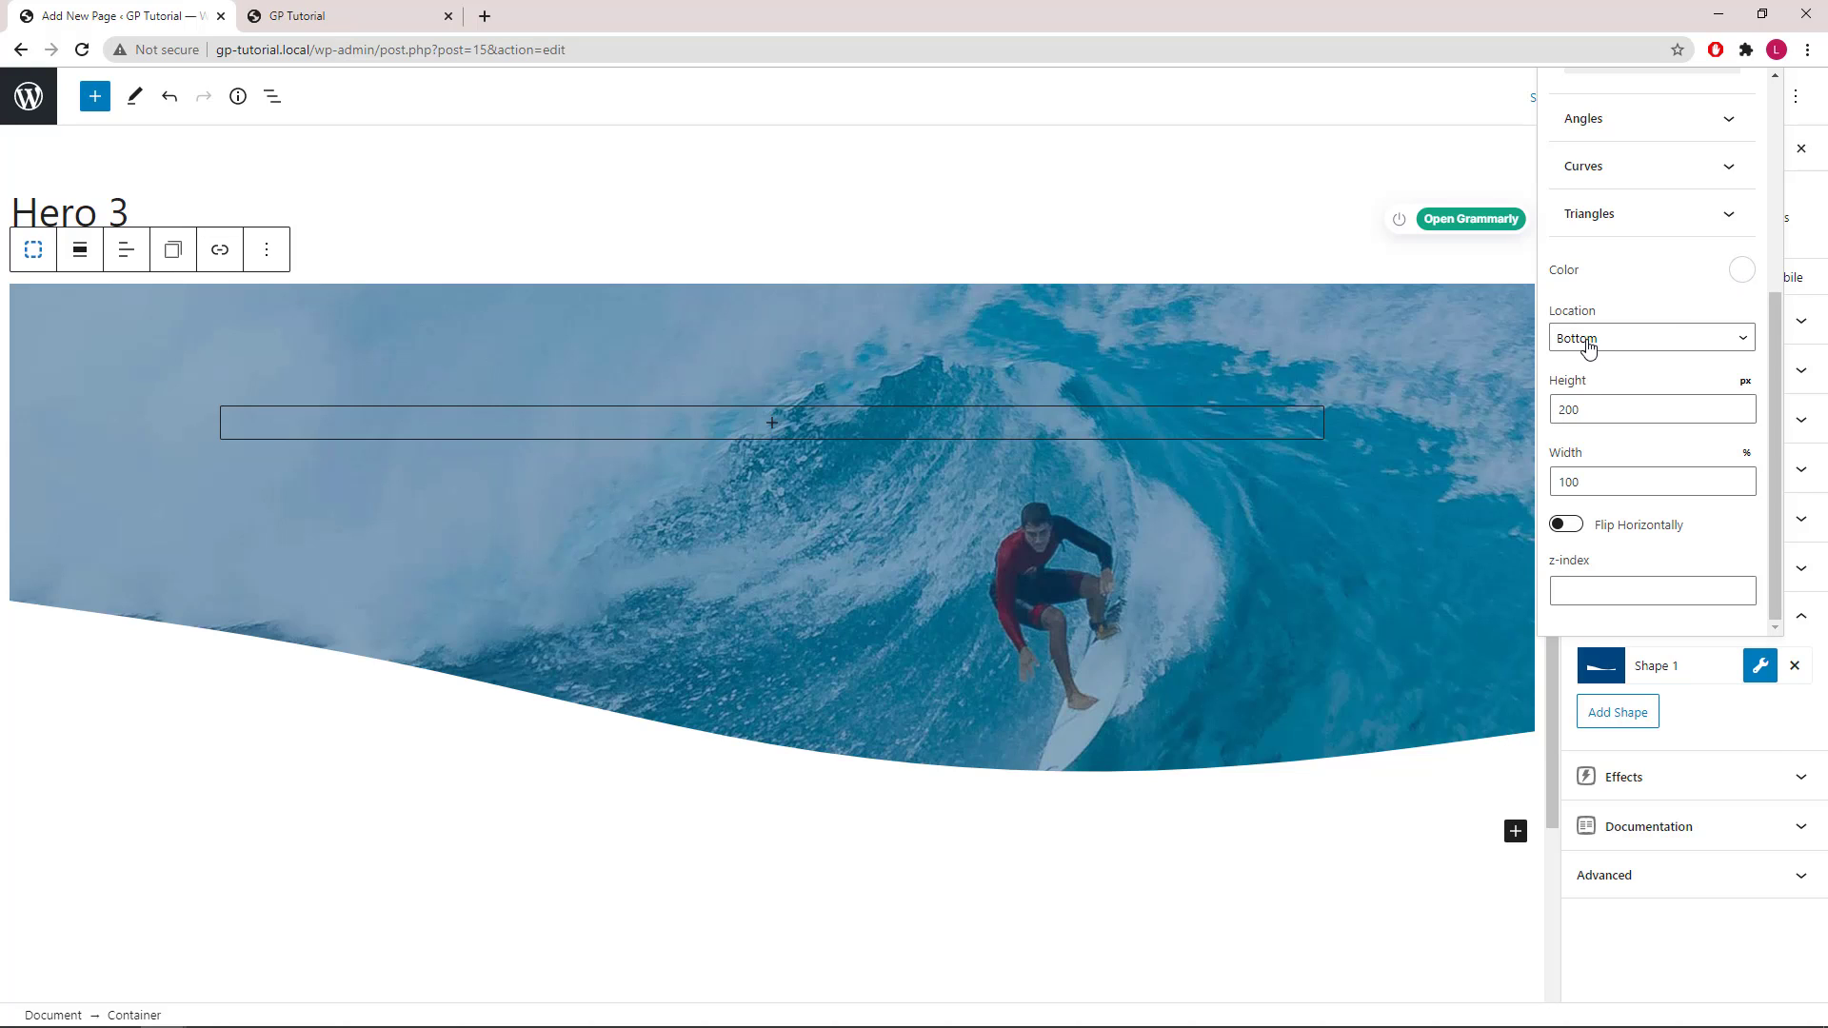
Set Shape 1's height to 180 px and its z-index to 2.
double_click(1571, 412)
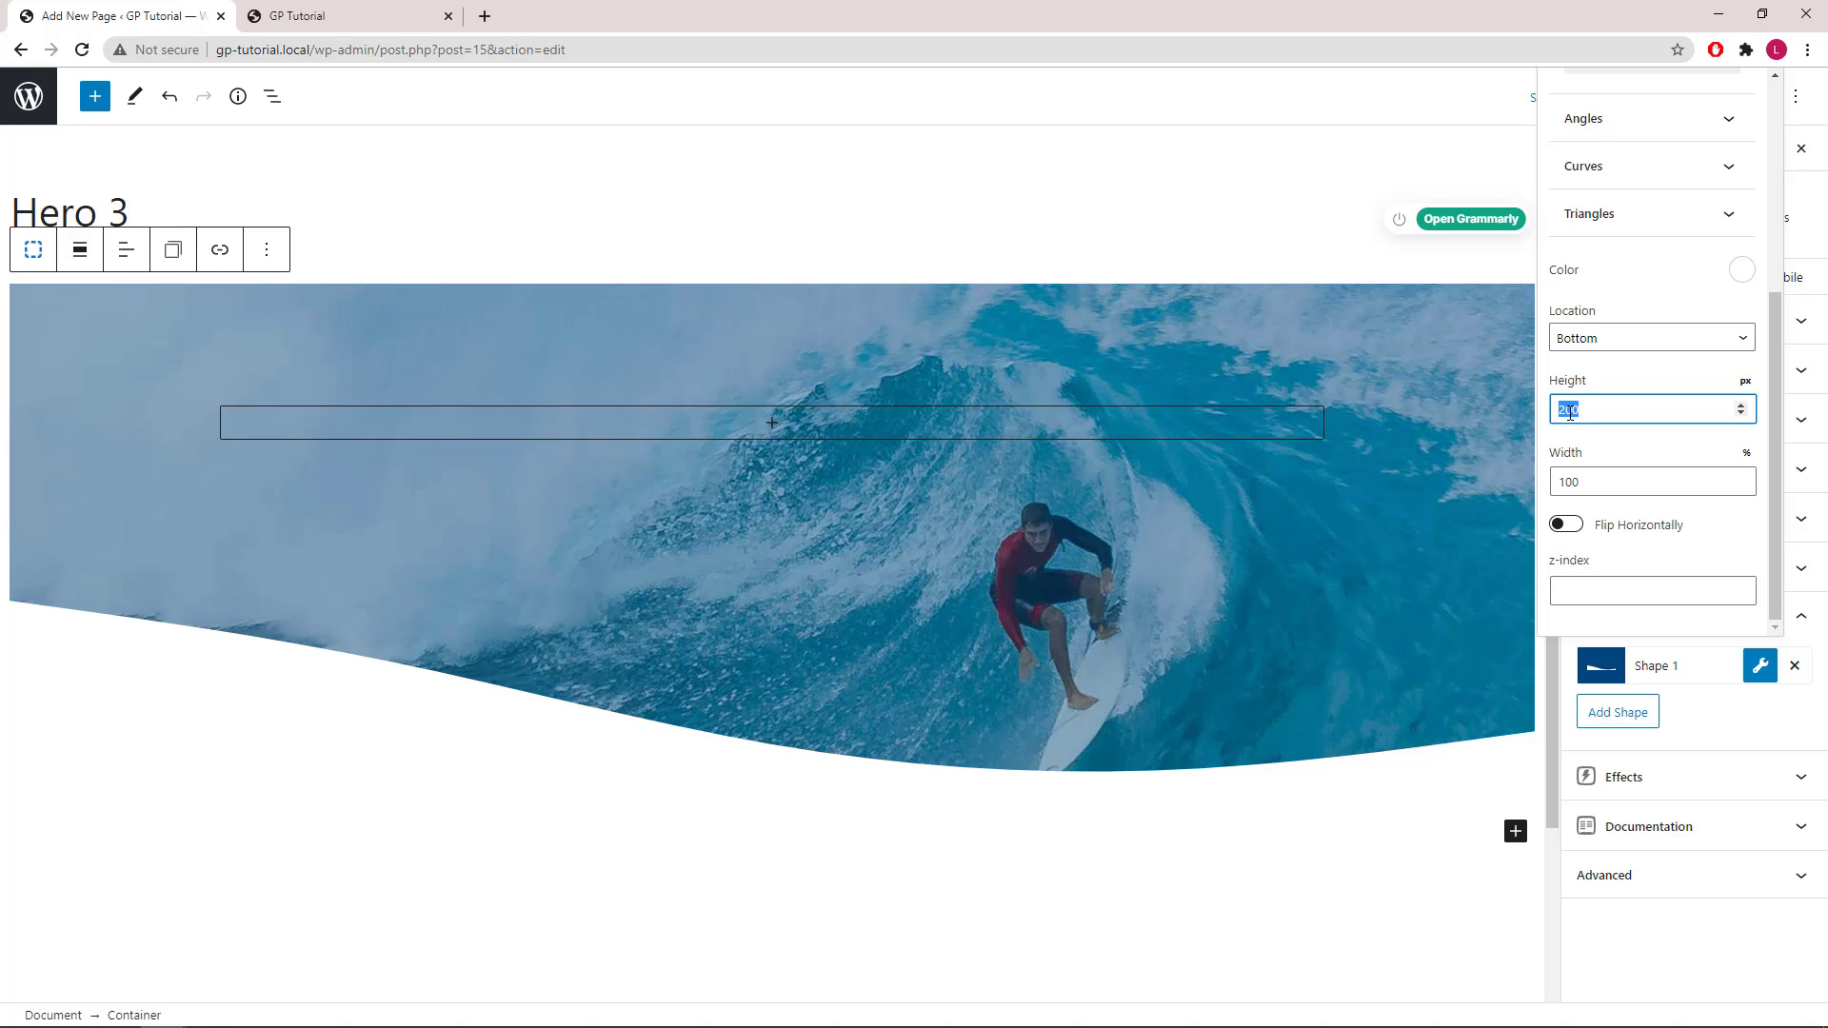
text(180)
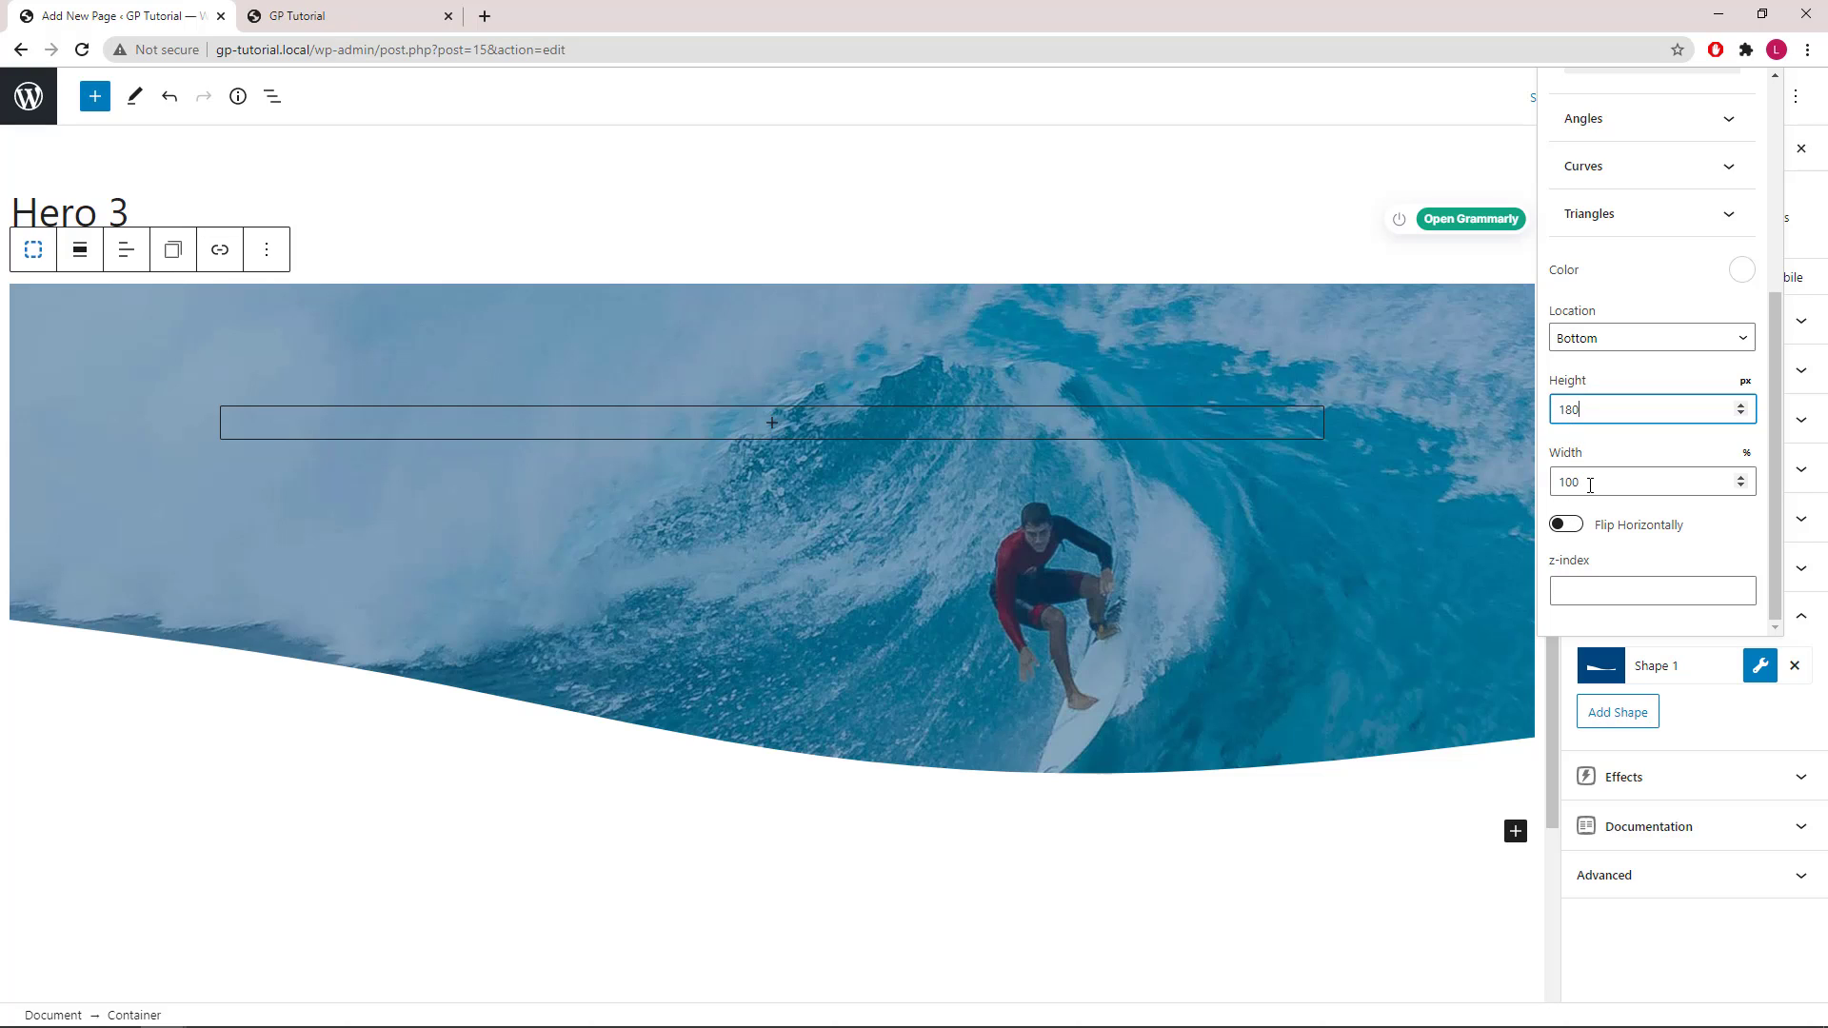
click(1583, 590)
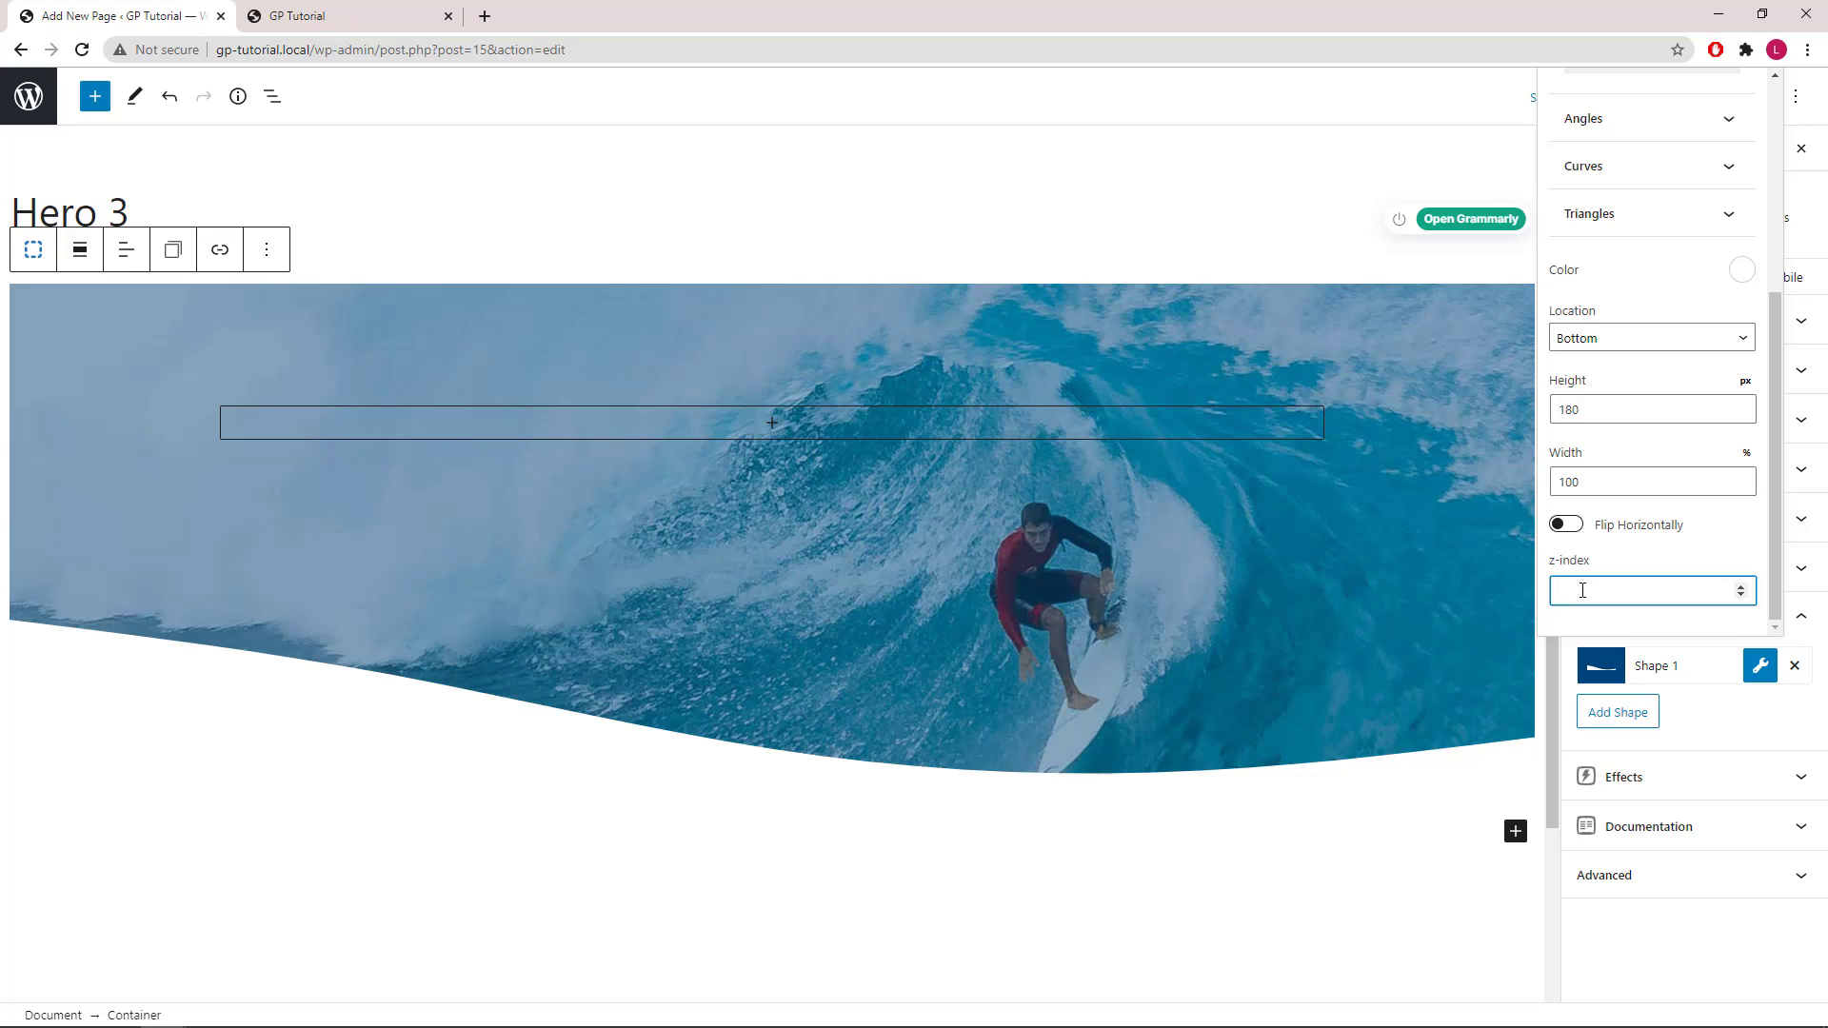
text(2)
click(1761, 666)
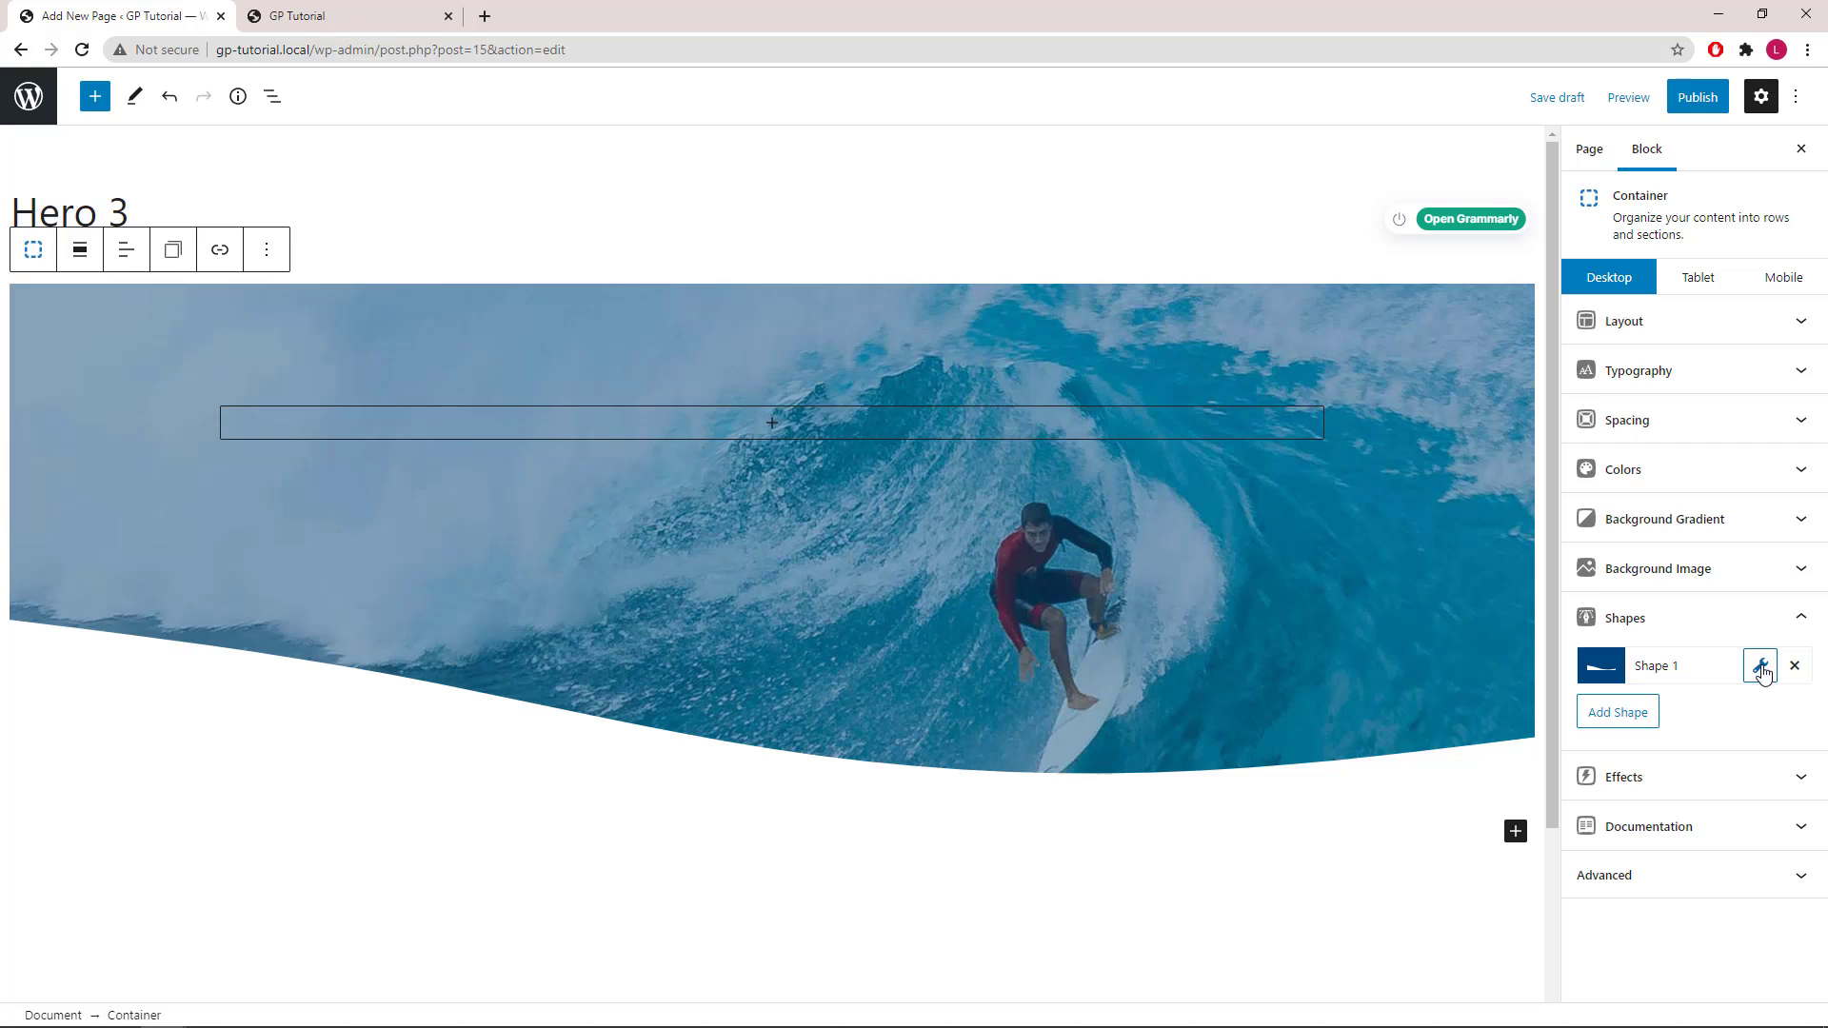
Add a second shape to the container and give it the third wave style.
click(1625, 722)
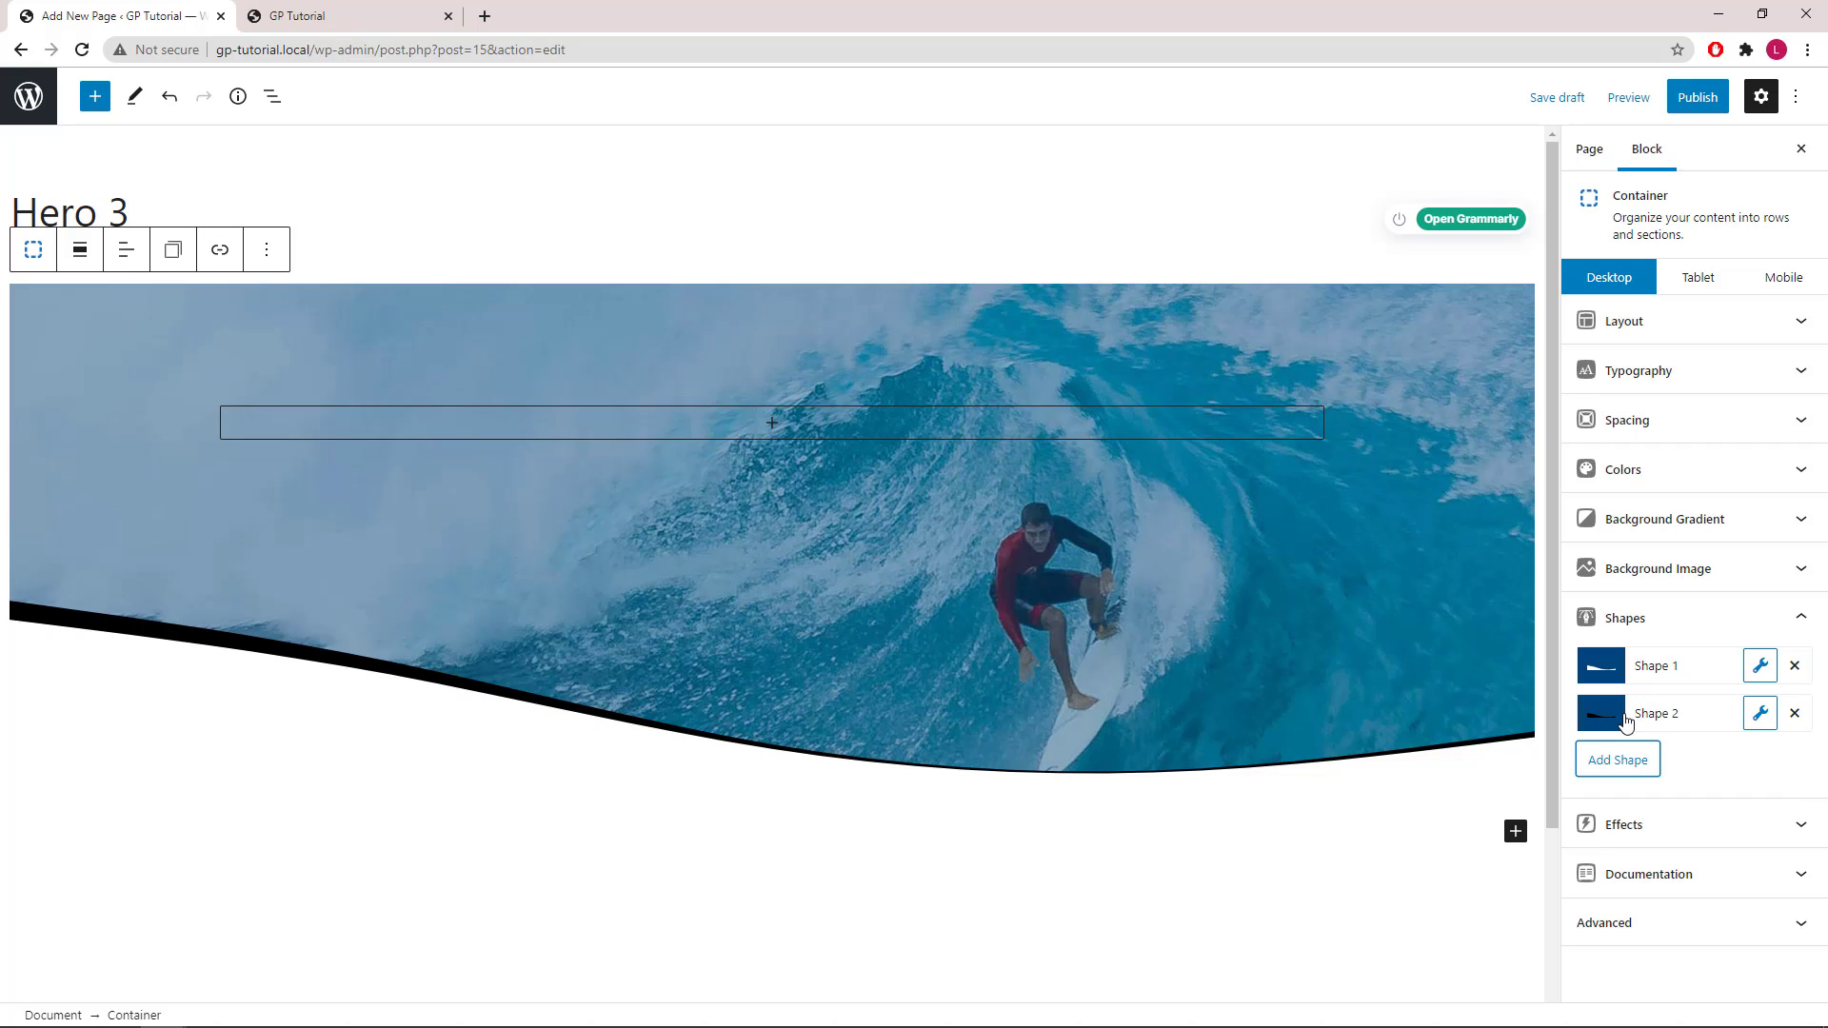
click(1760, 716)
drag(1773, 568, 1773, 370)
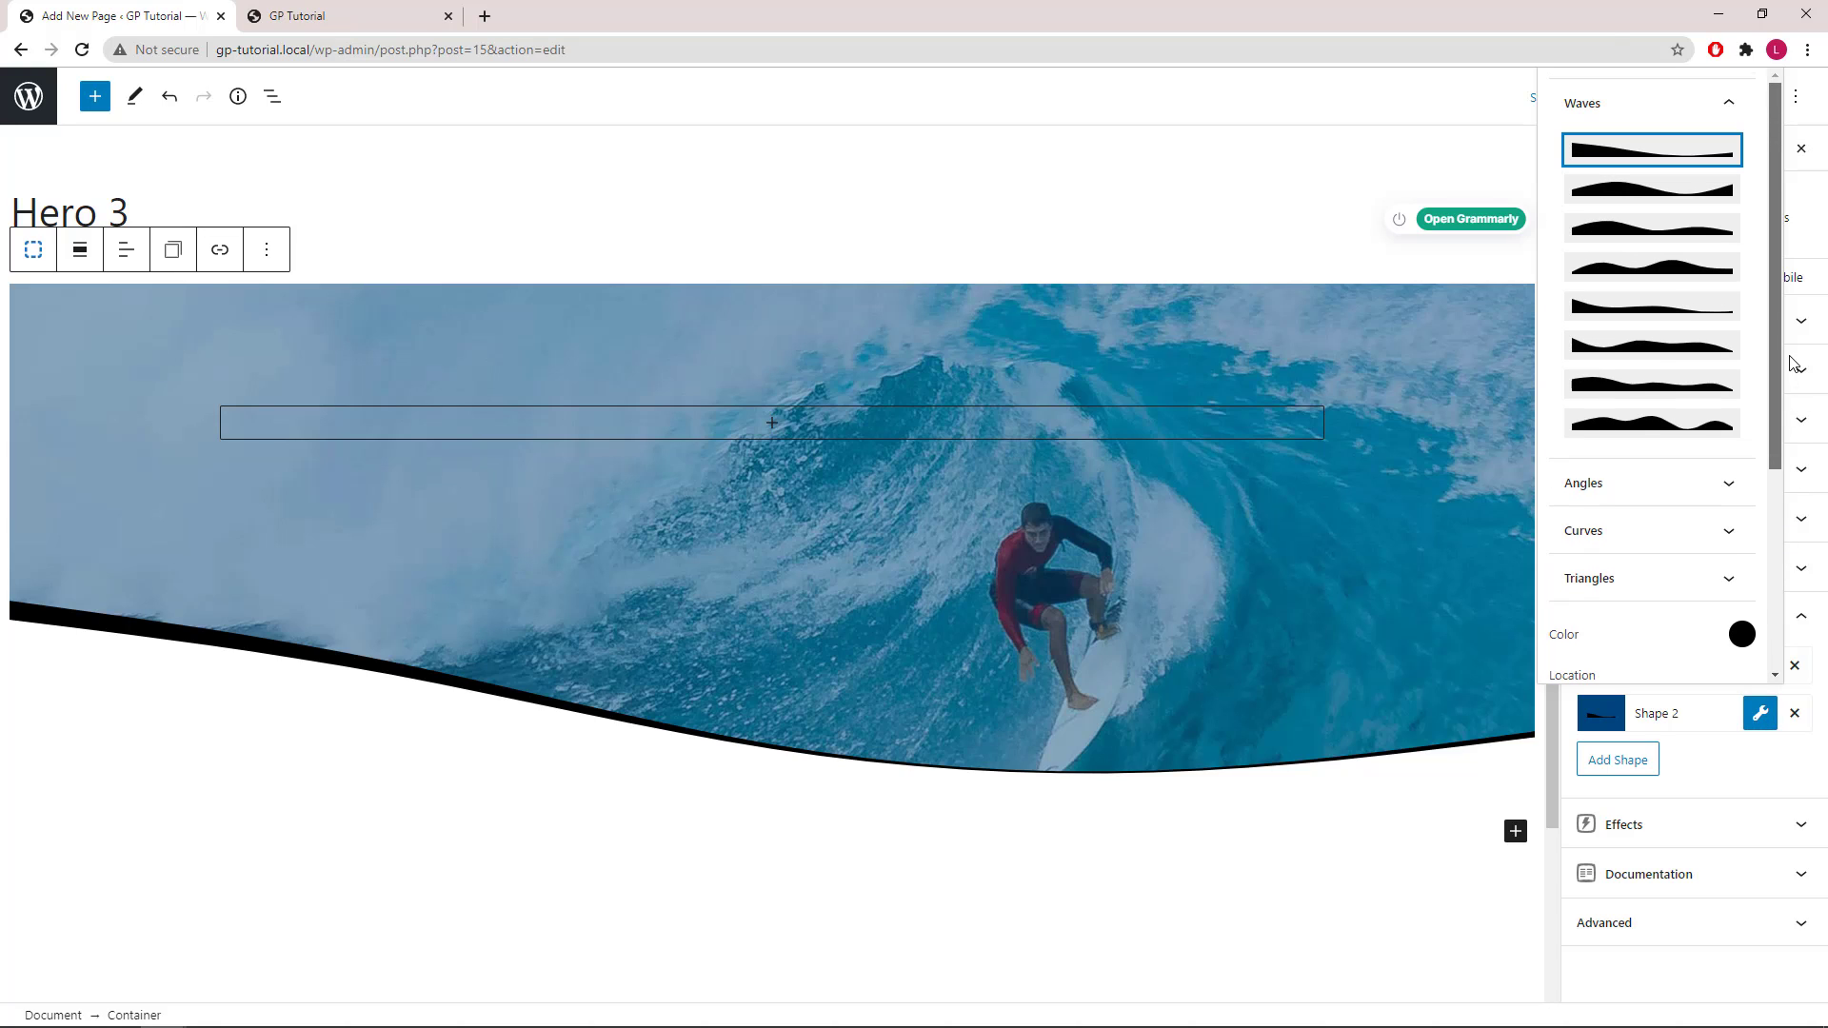
click(1654, 232)
Set Shape 2's color to #1daefc using the copied hexadecimal value, with an opacity of 0.4.
drag(1773, 236, 1765, 448)
click(1733, 329)
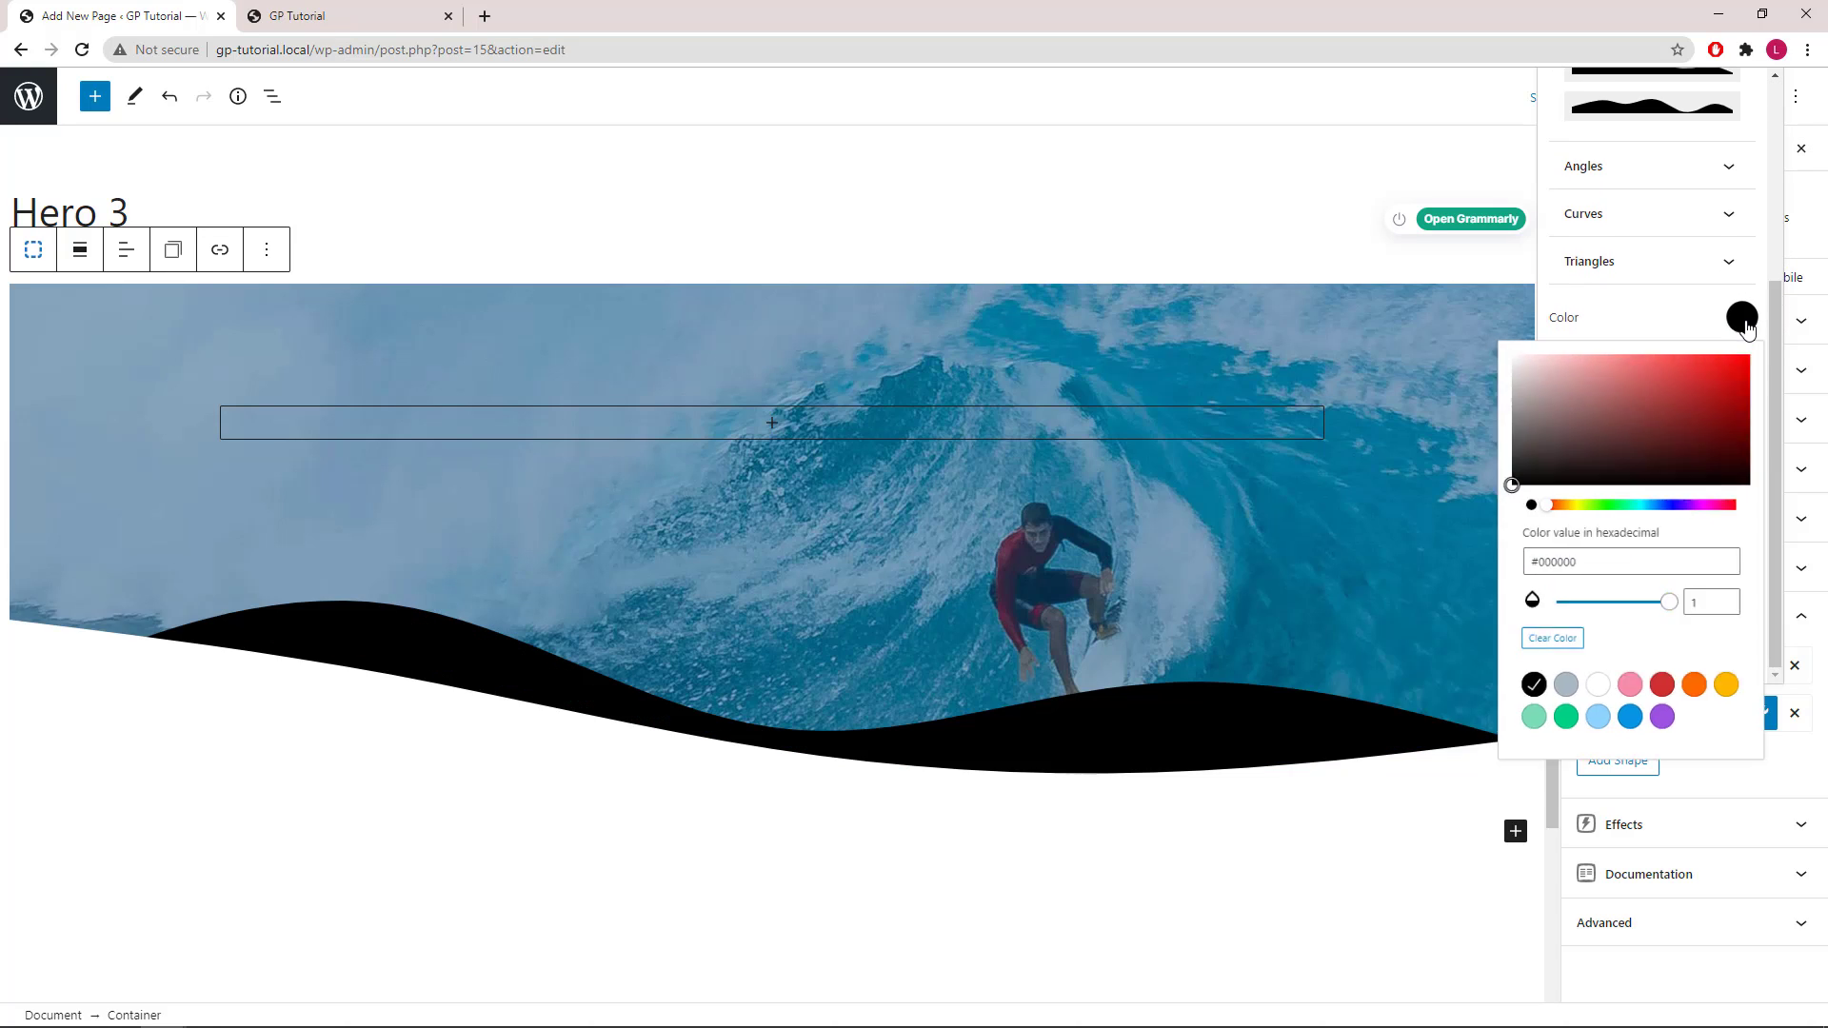
double_click(1551, 576)
right_click(1551, 576)
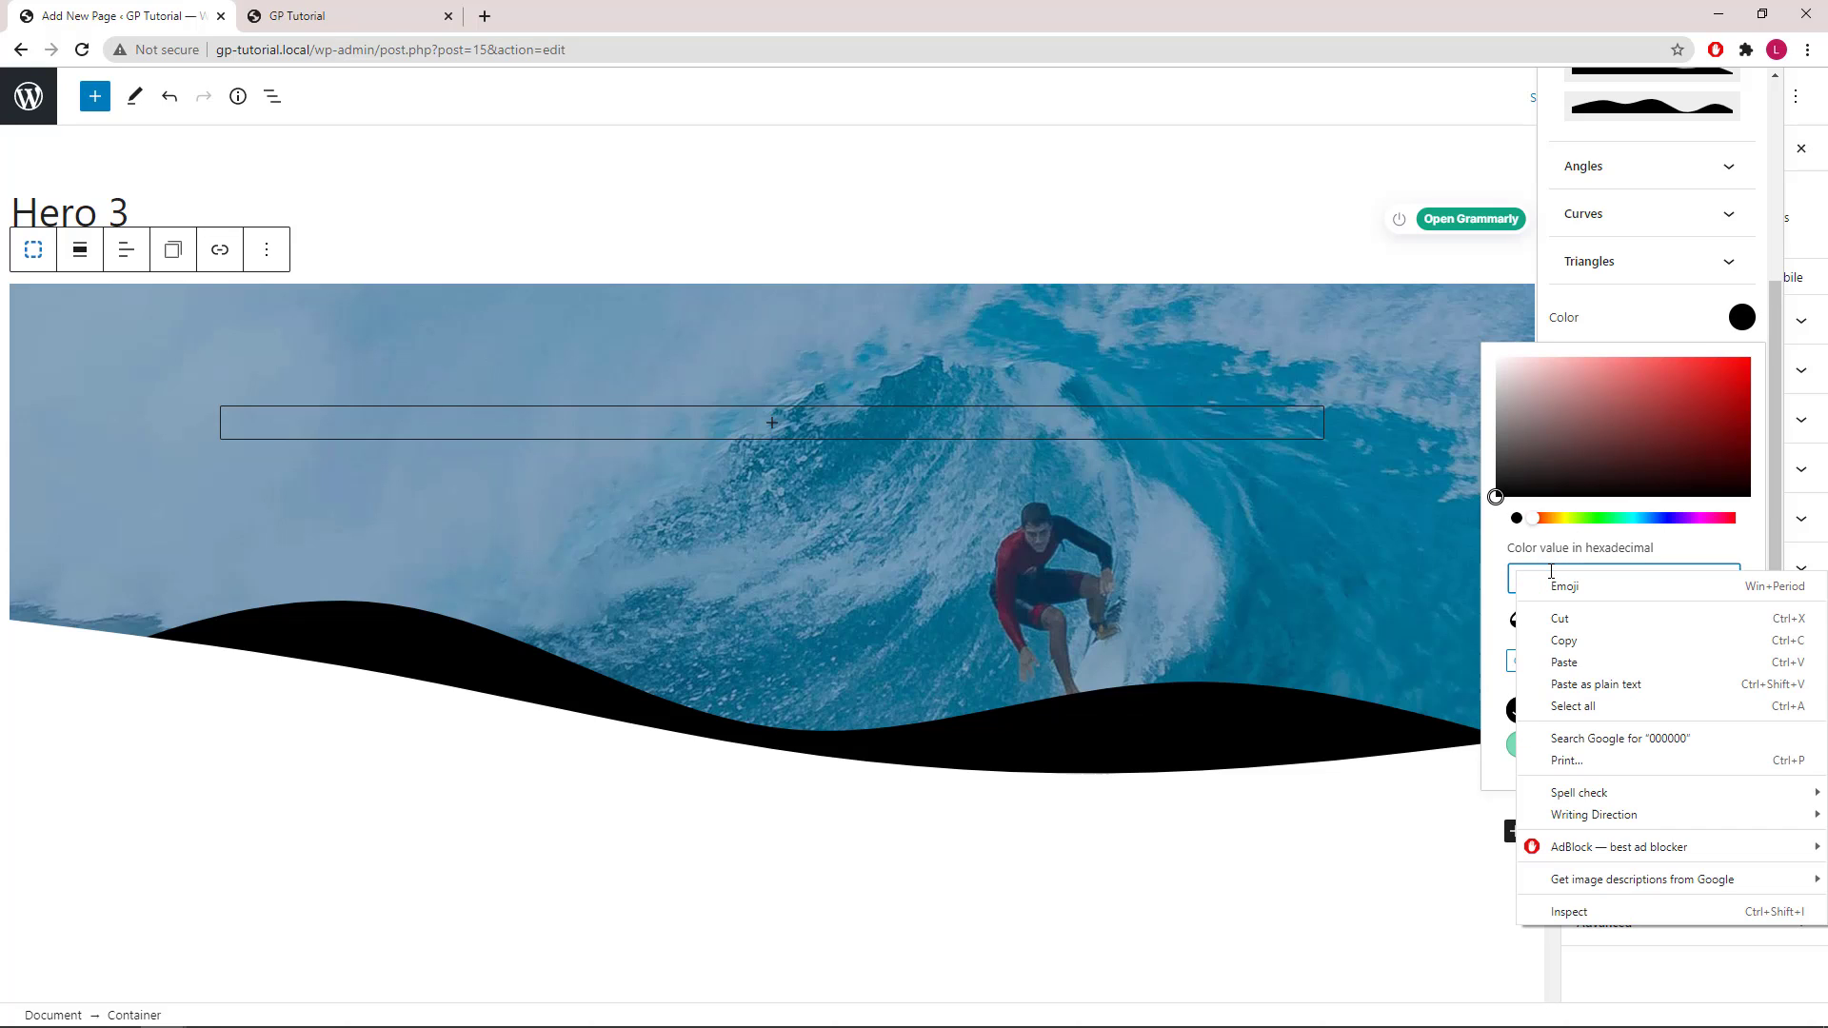
click(1552, 665)
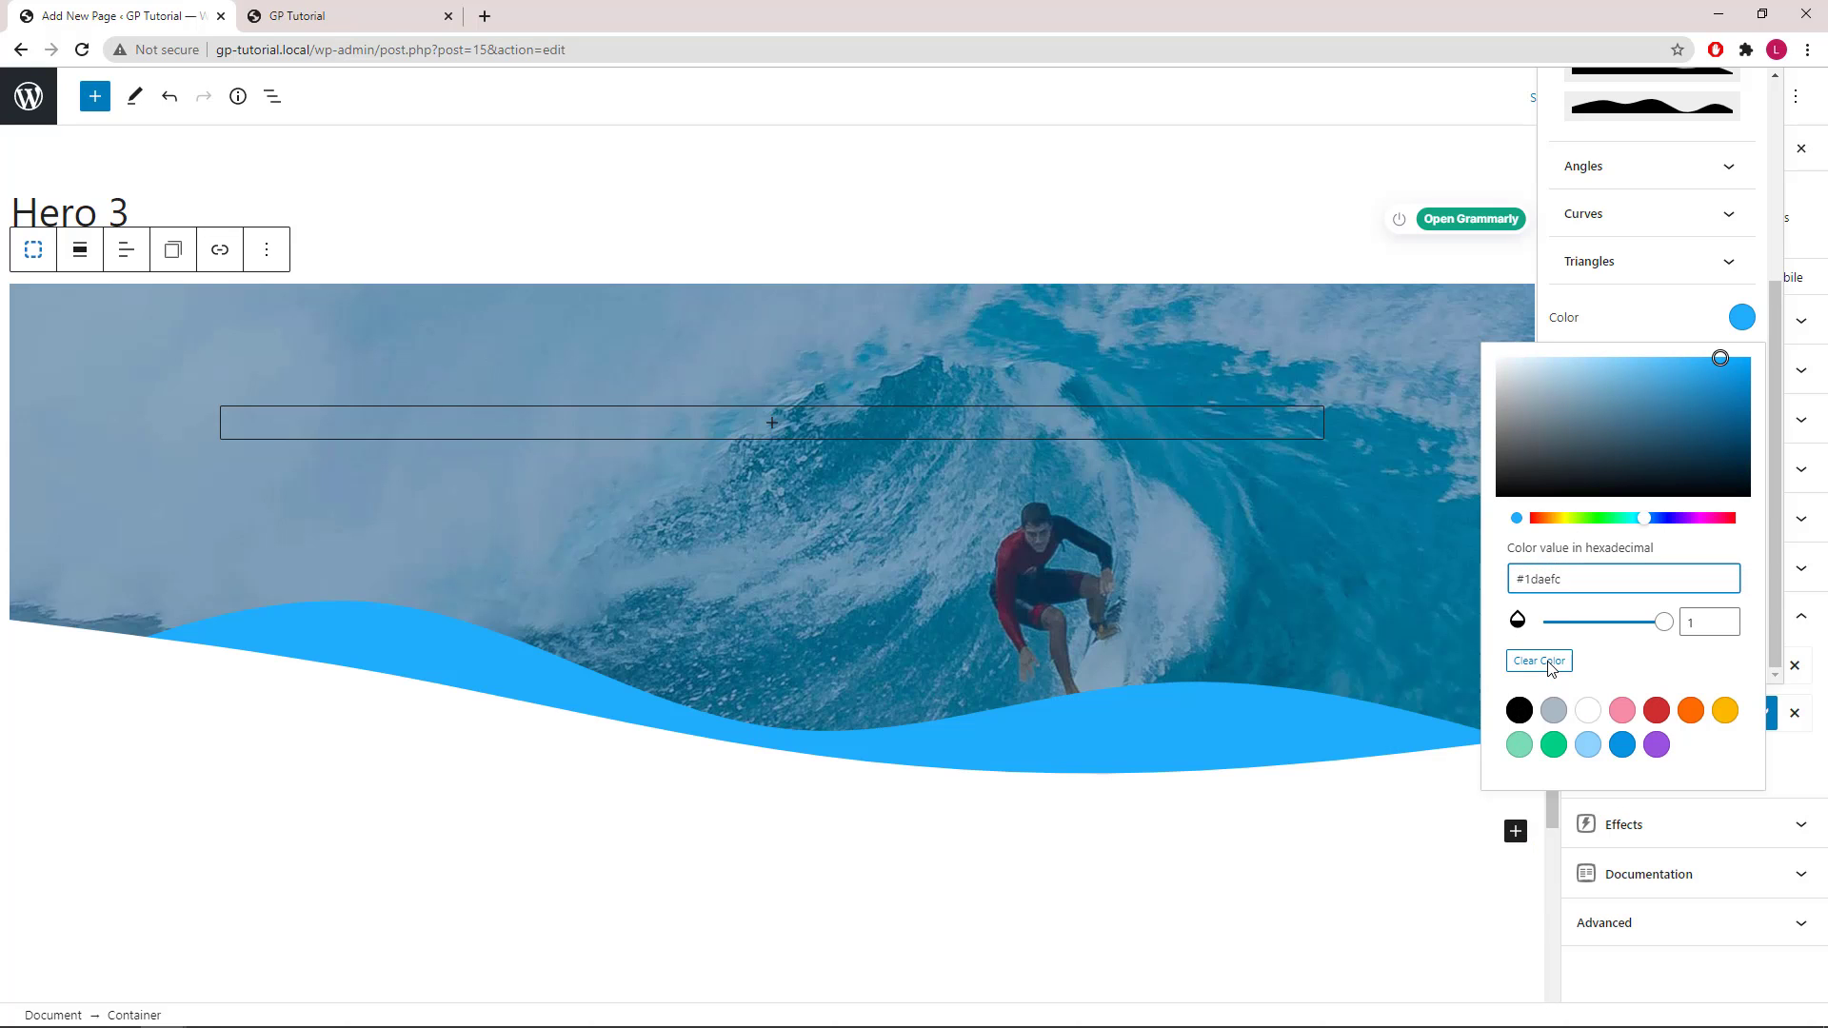
click(1700, 623)
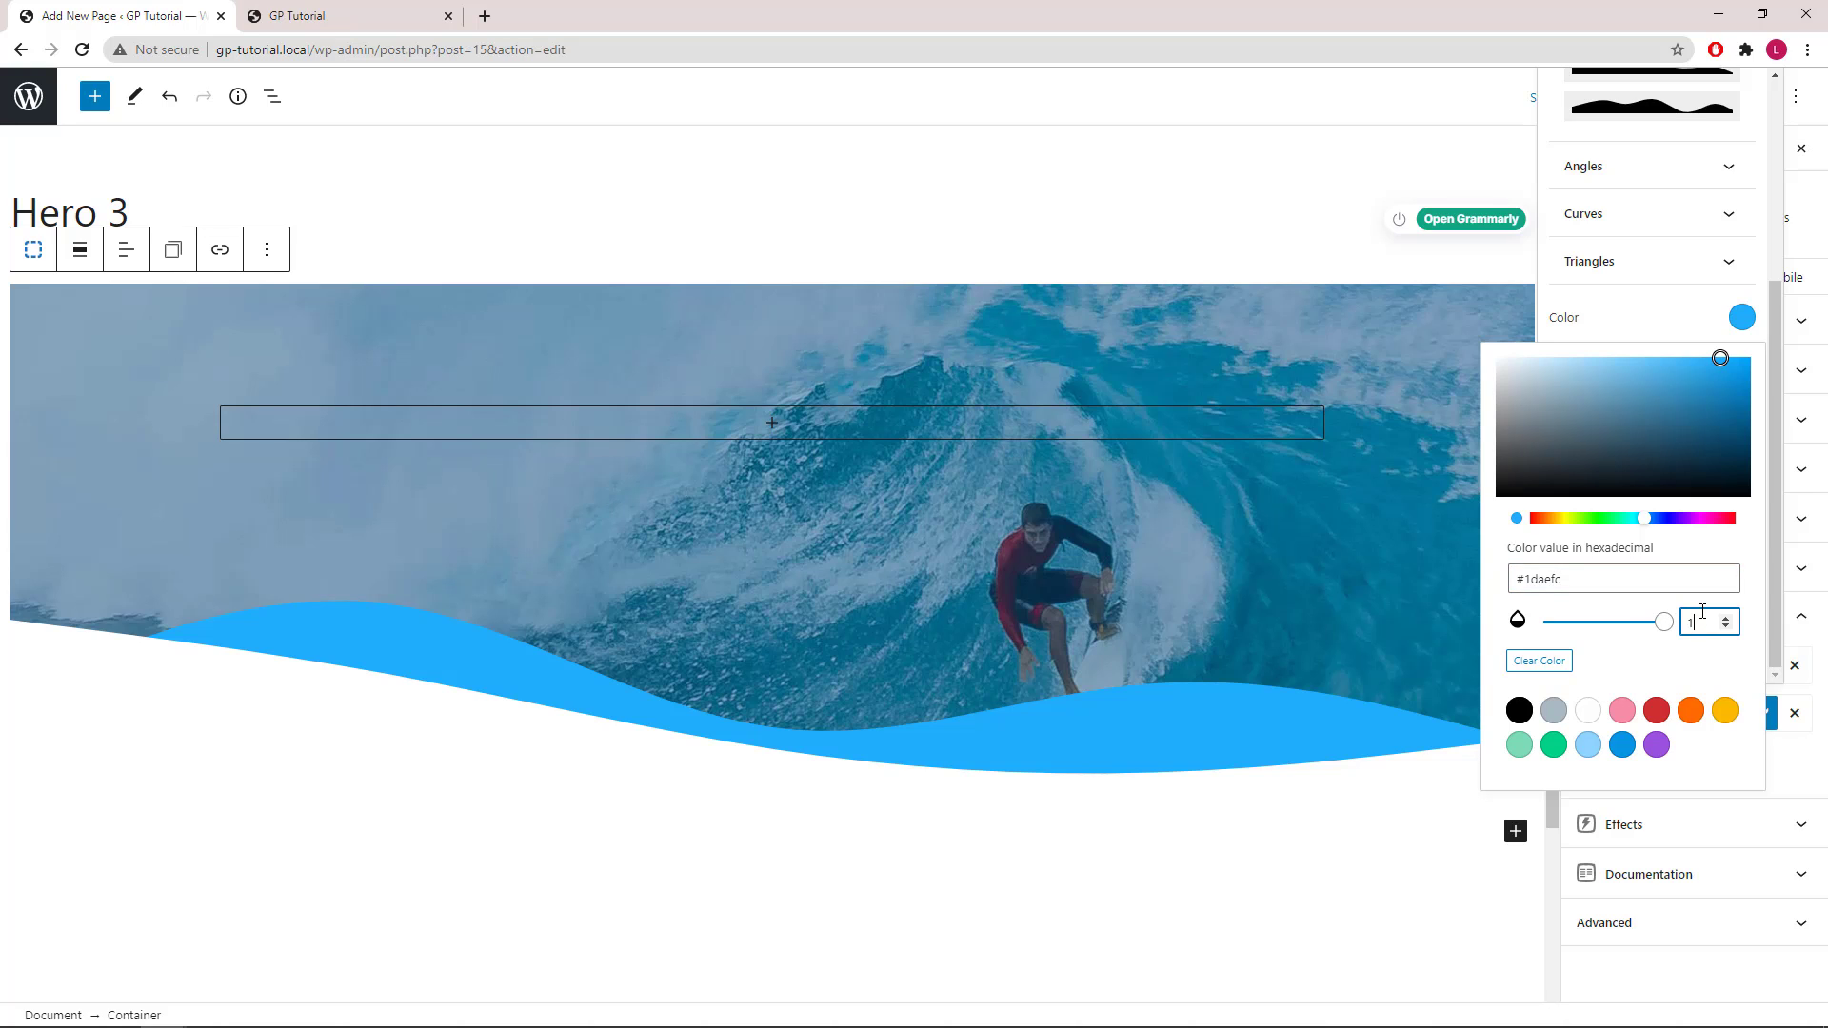
text(0)
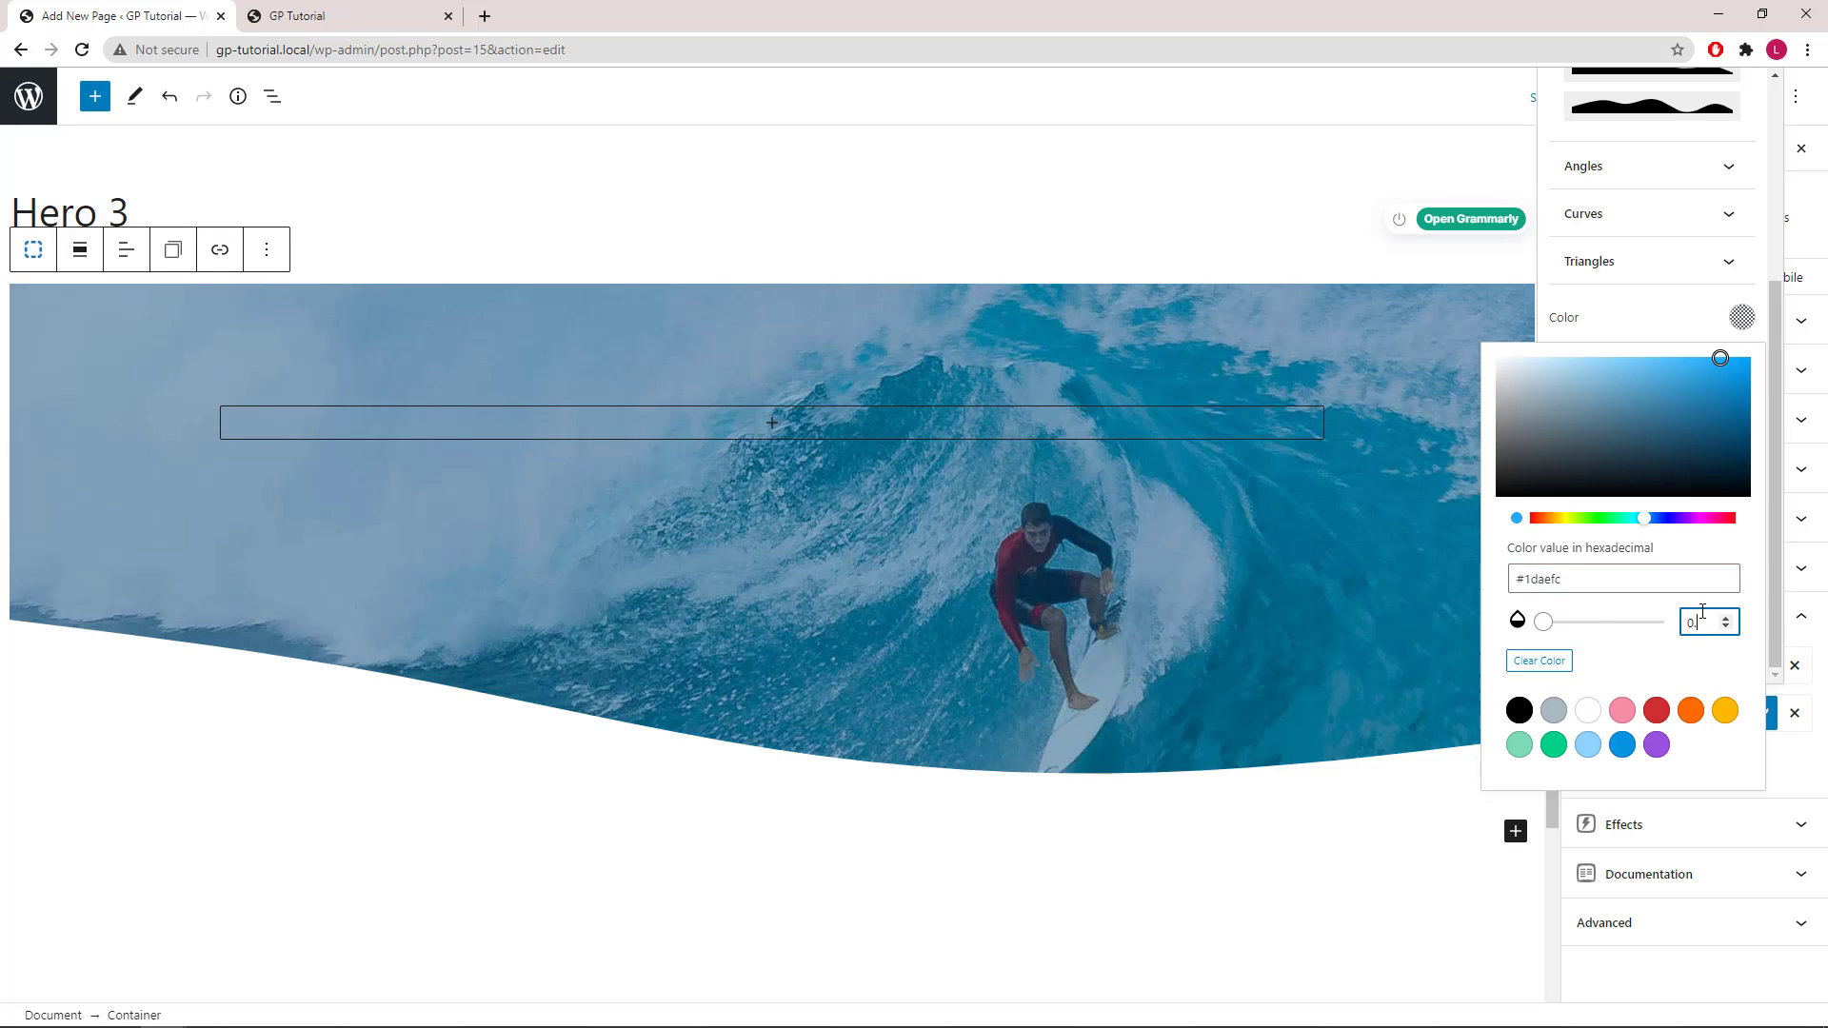
text(.4)
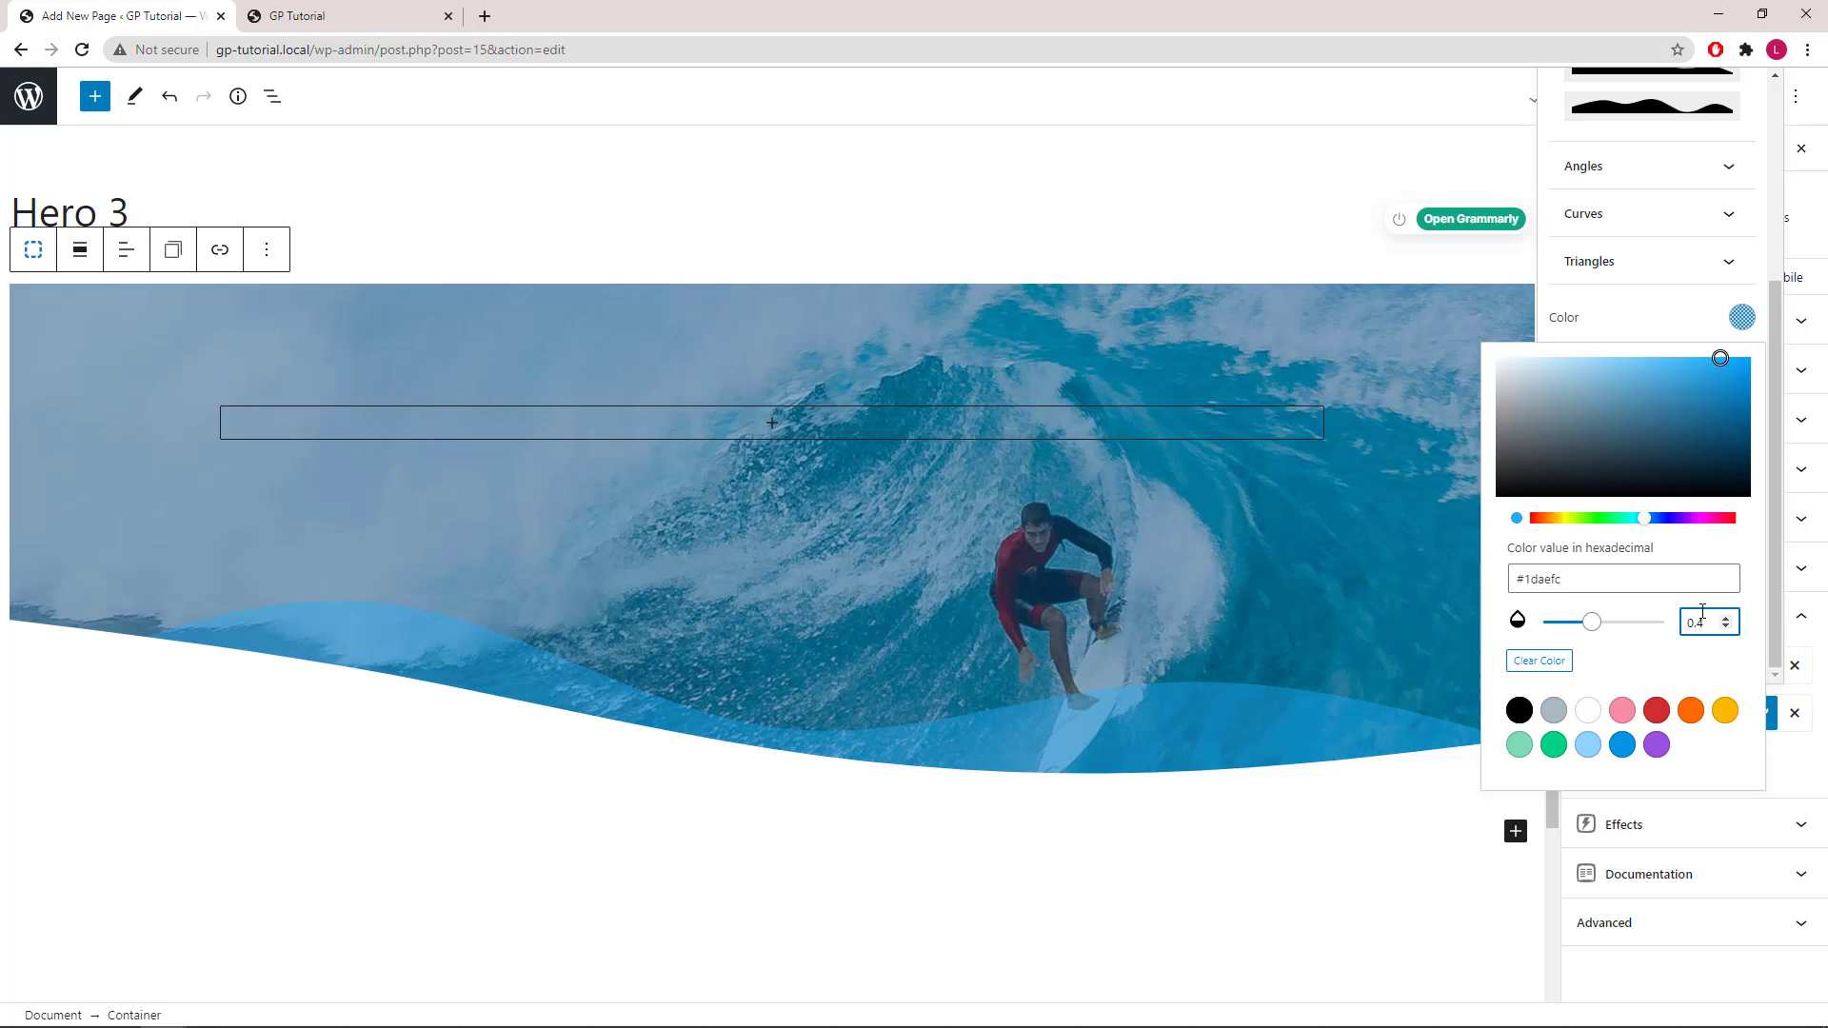
click(1767, 332)
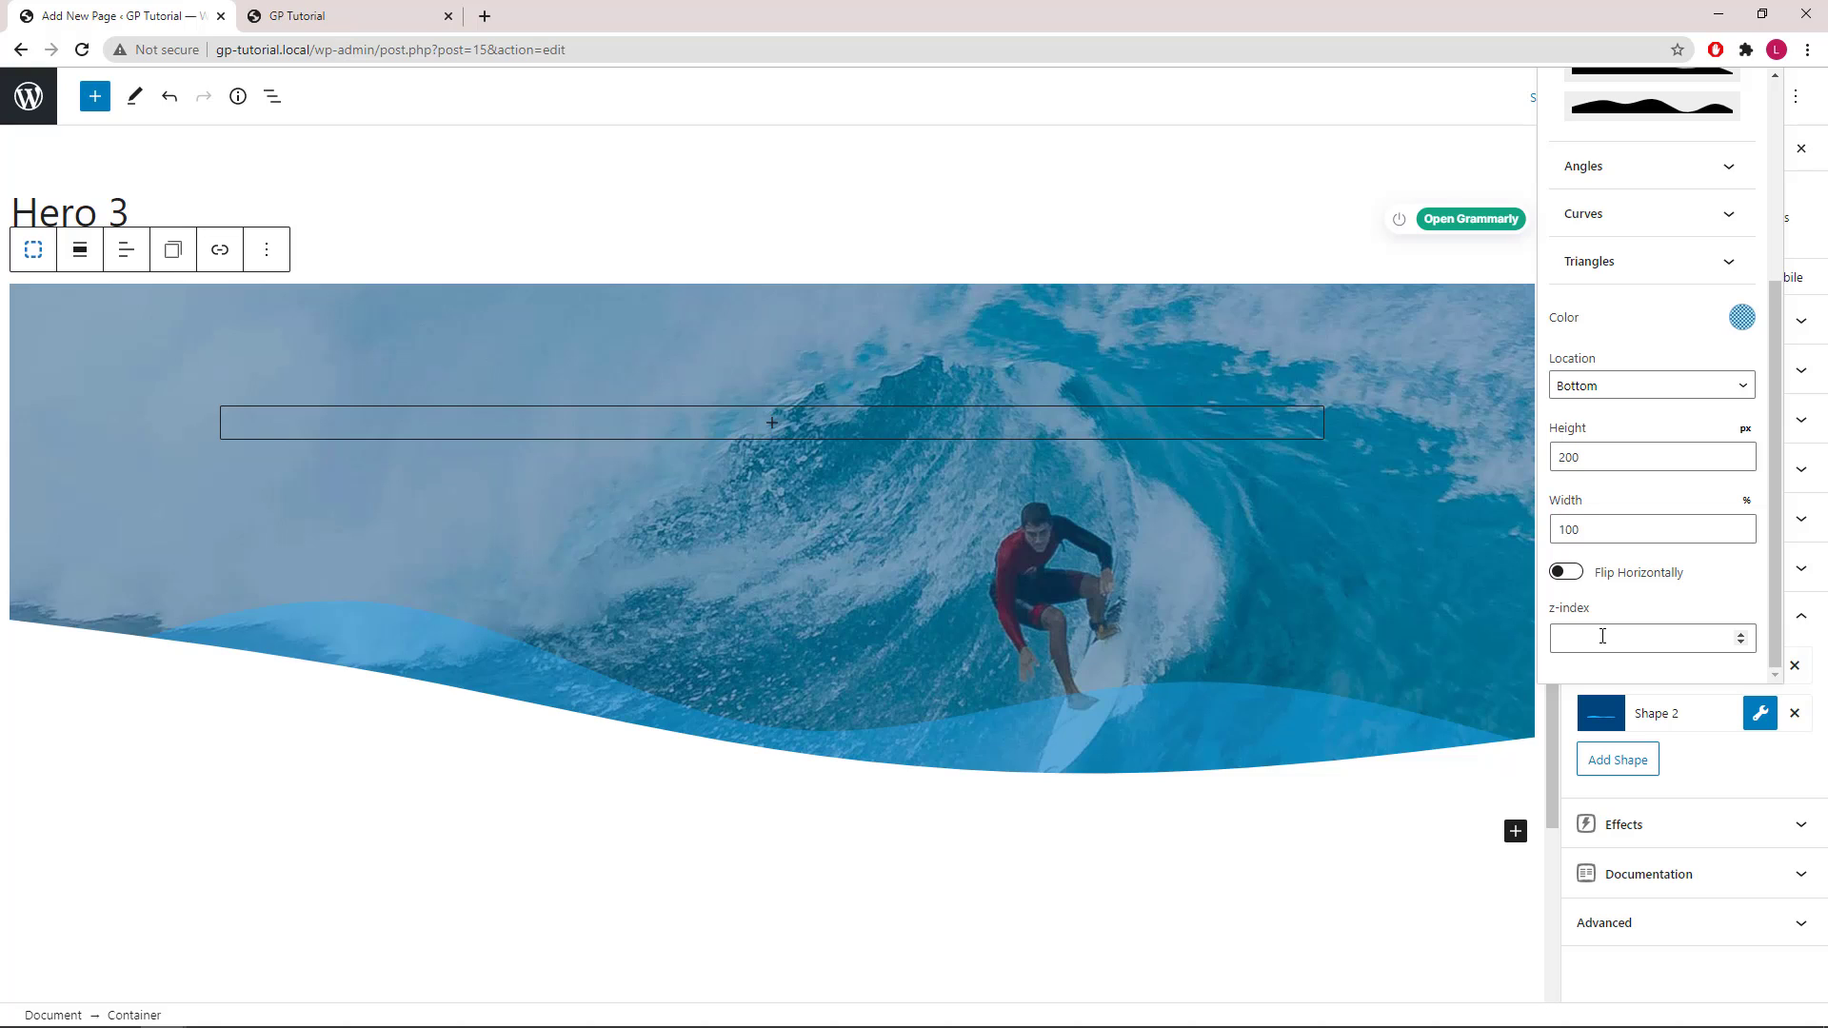
click(1760, 715)
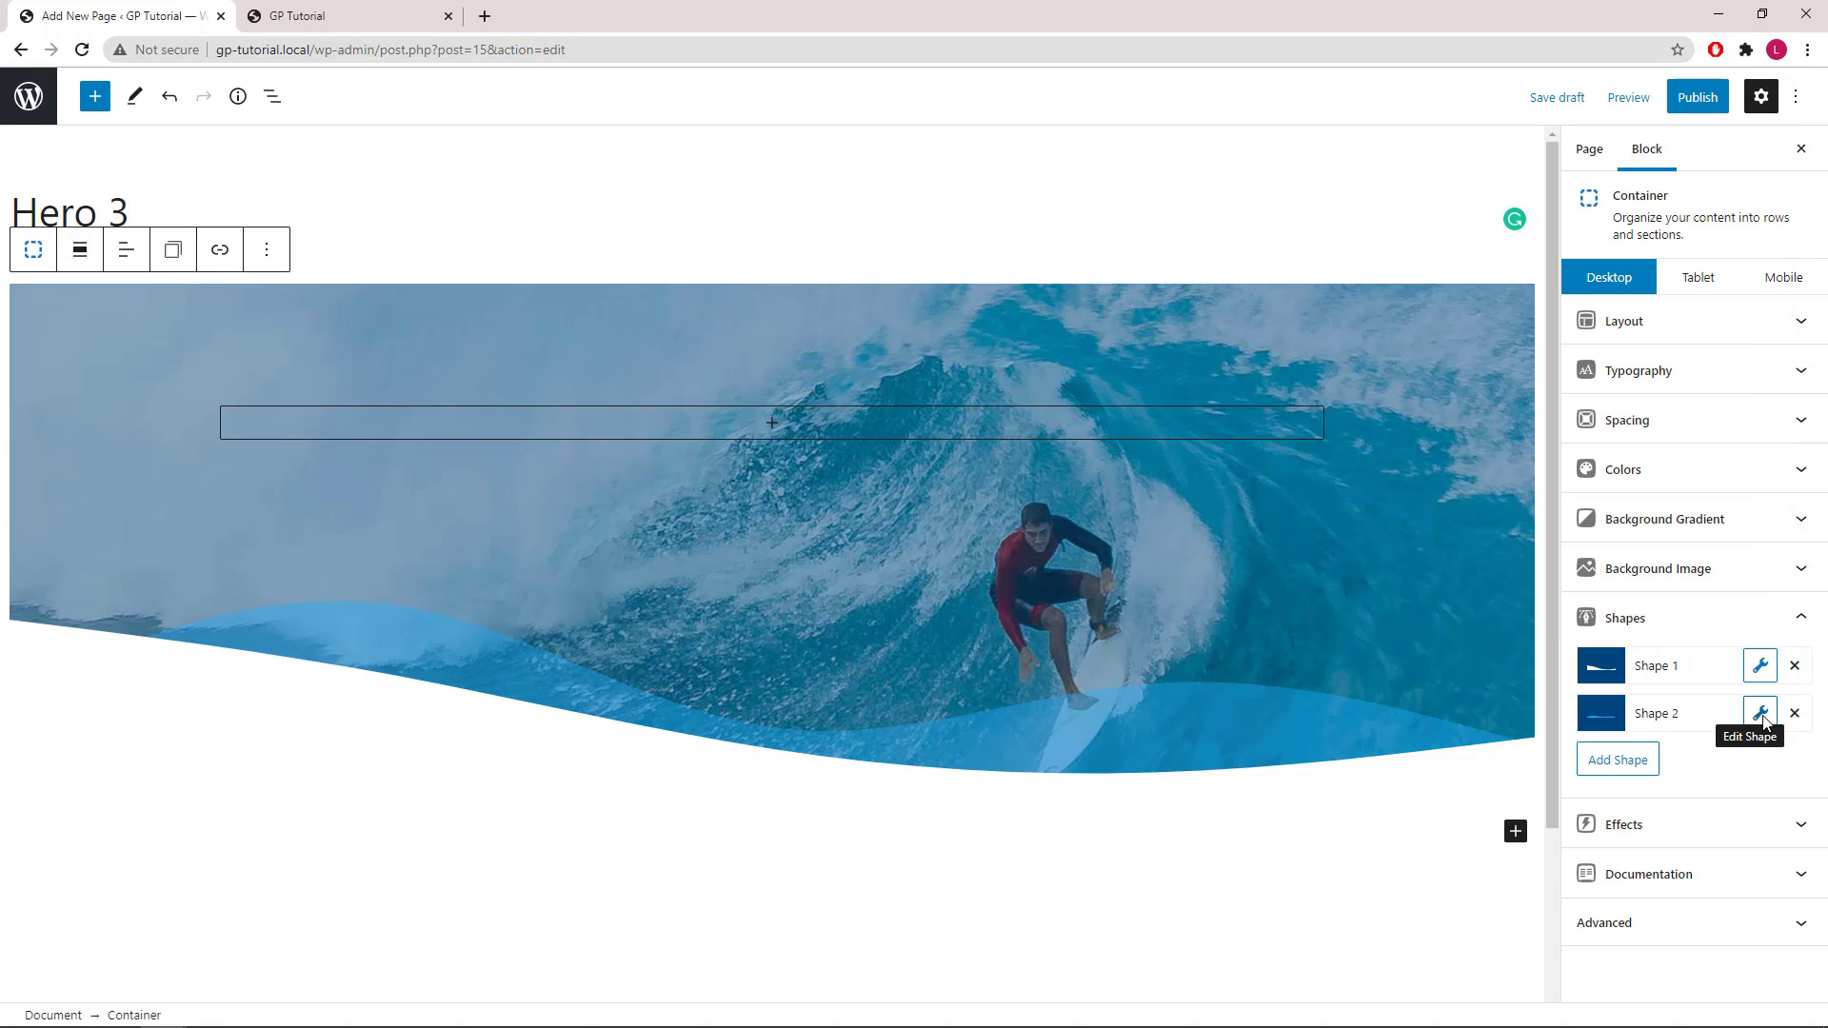
Add a third shape to the container and give it the fourth wave style.
click(1627, 771)
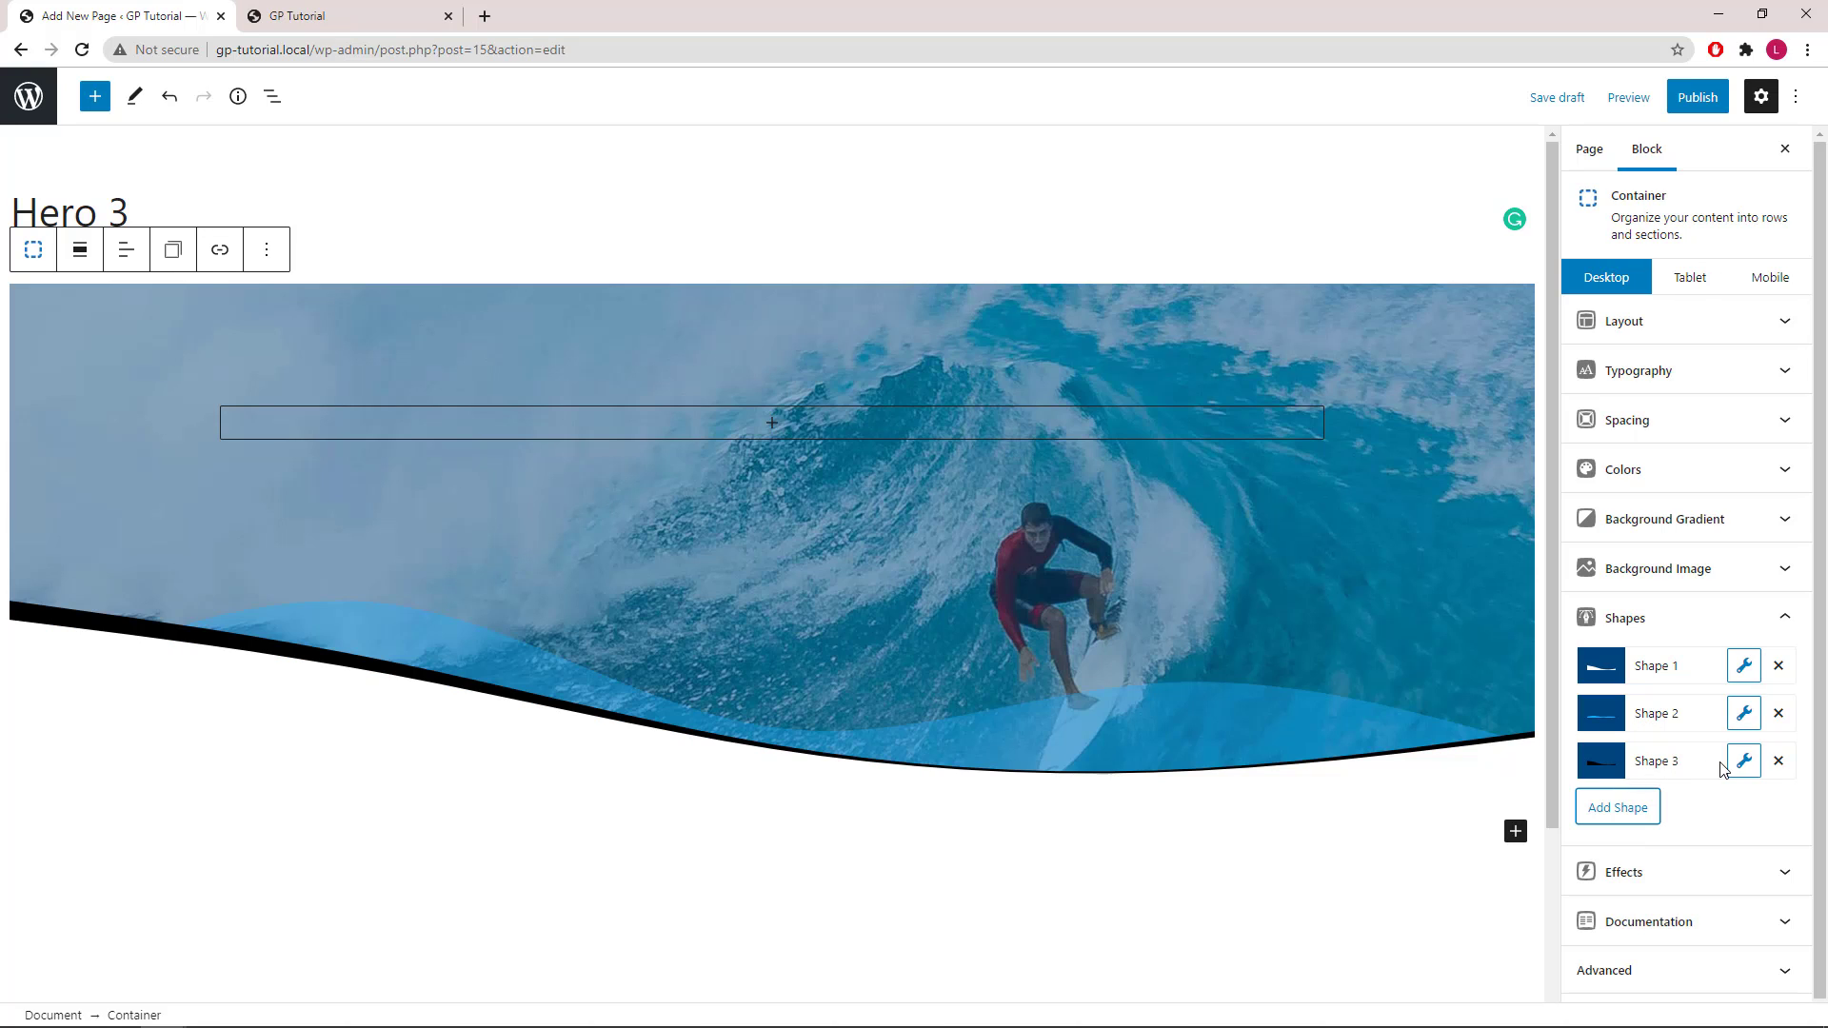
click(1744, 761)
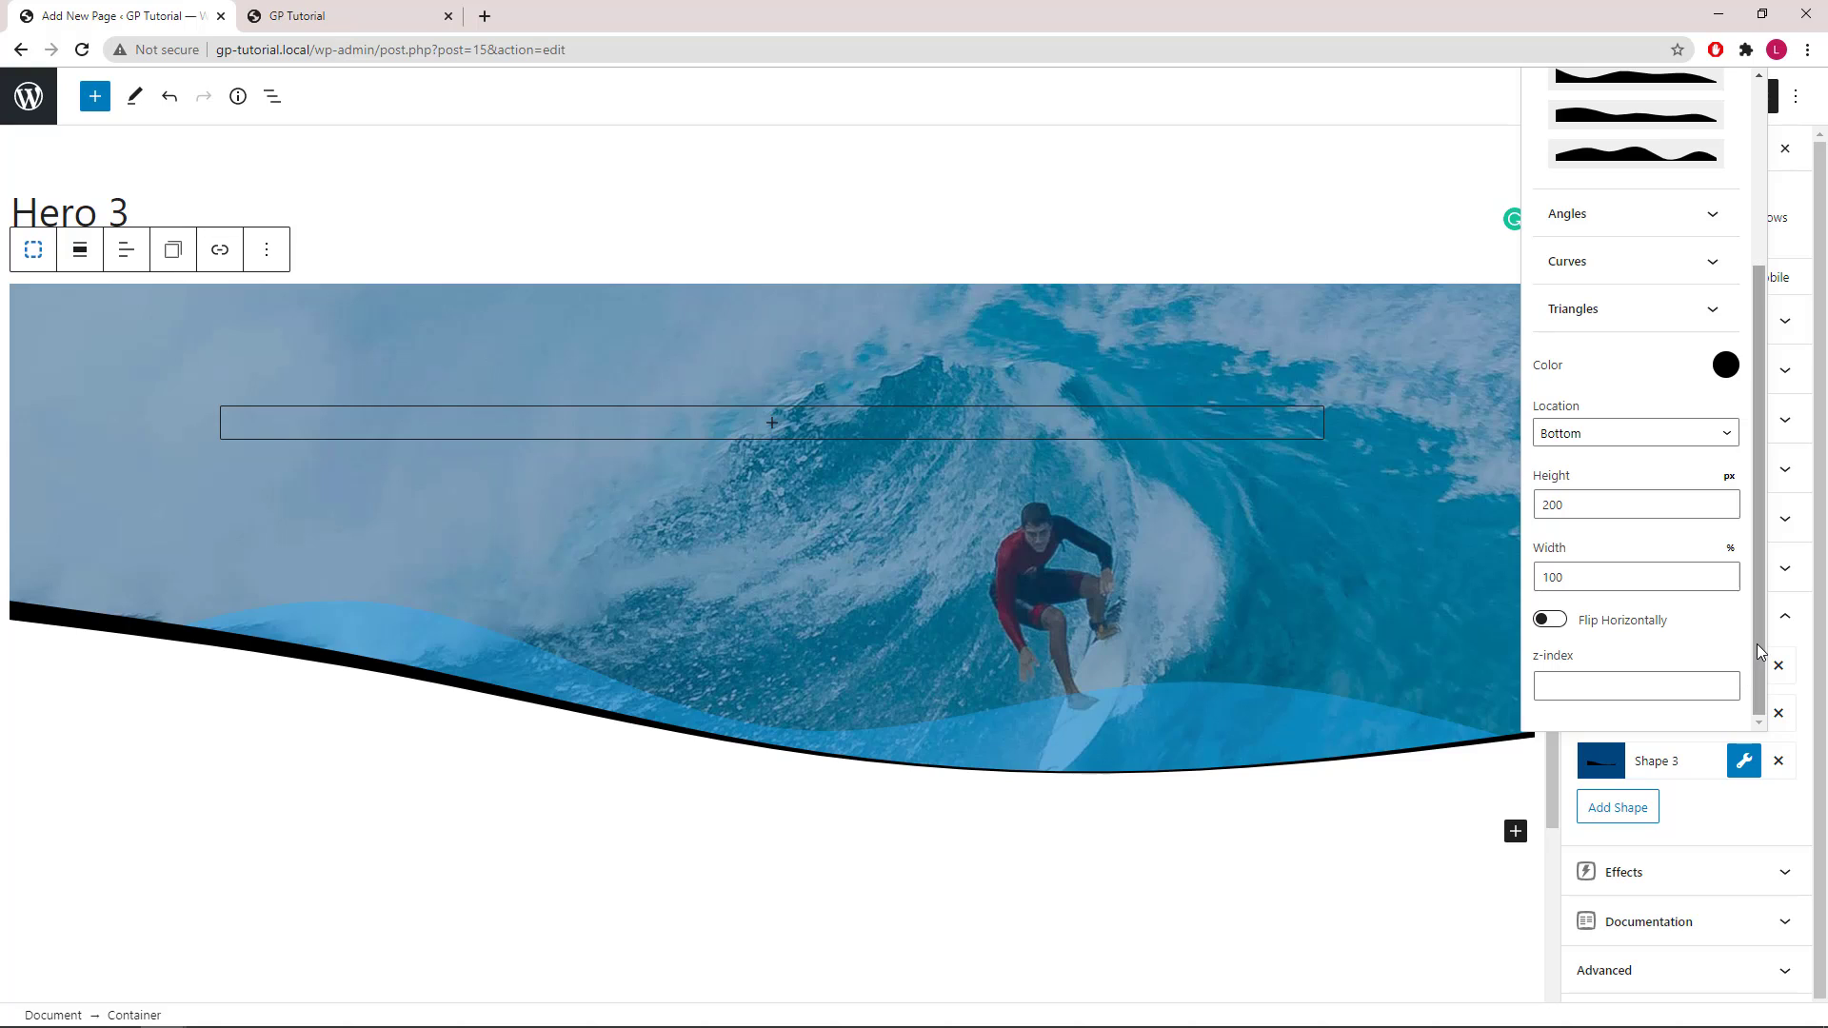
drag(1760, 653, 1765, 458)
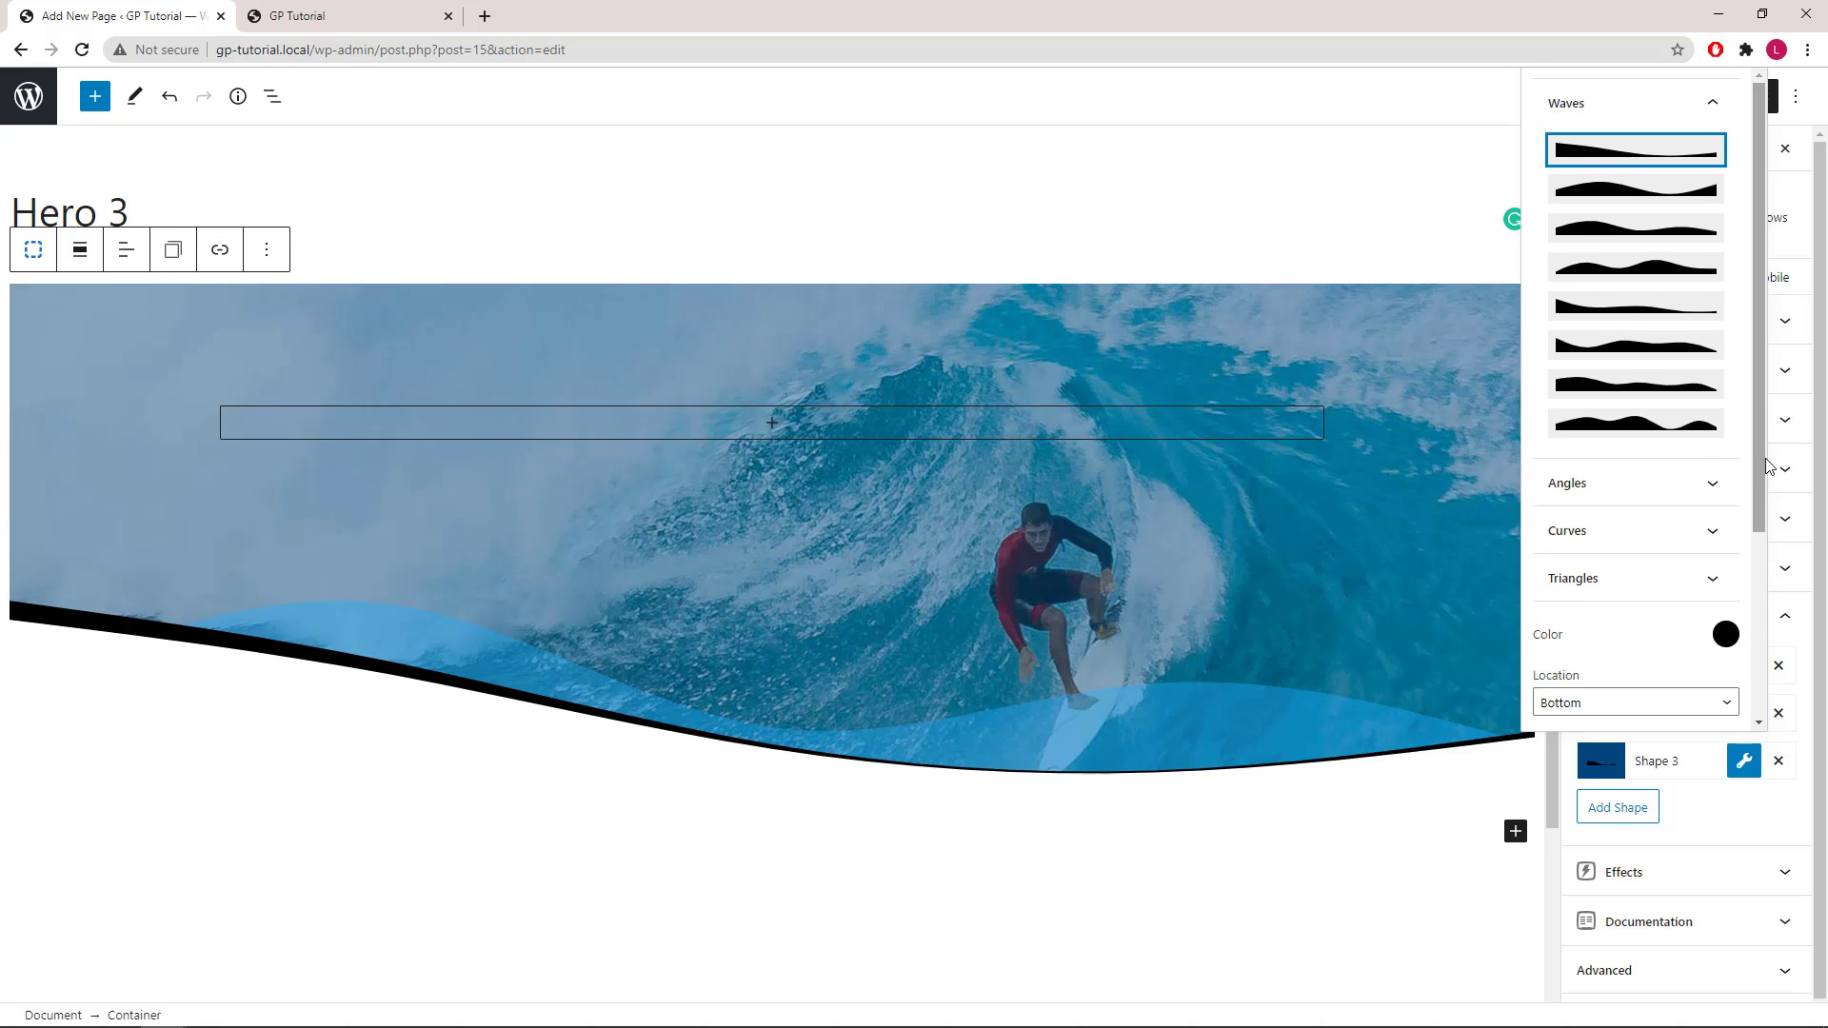
click(1631, 271)
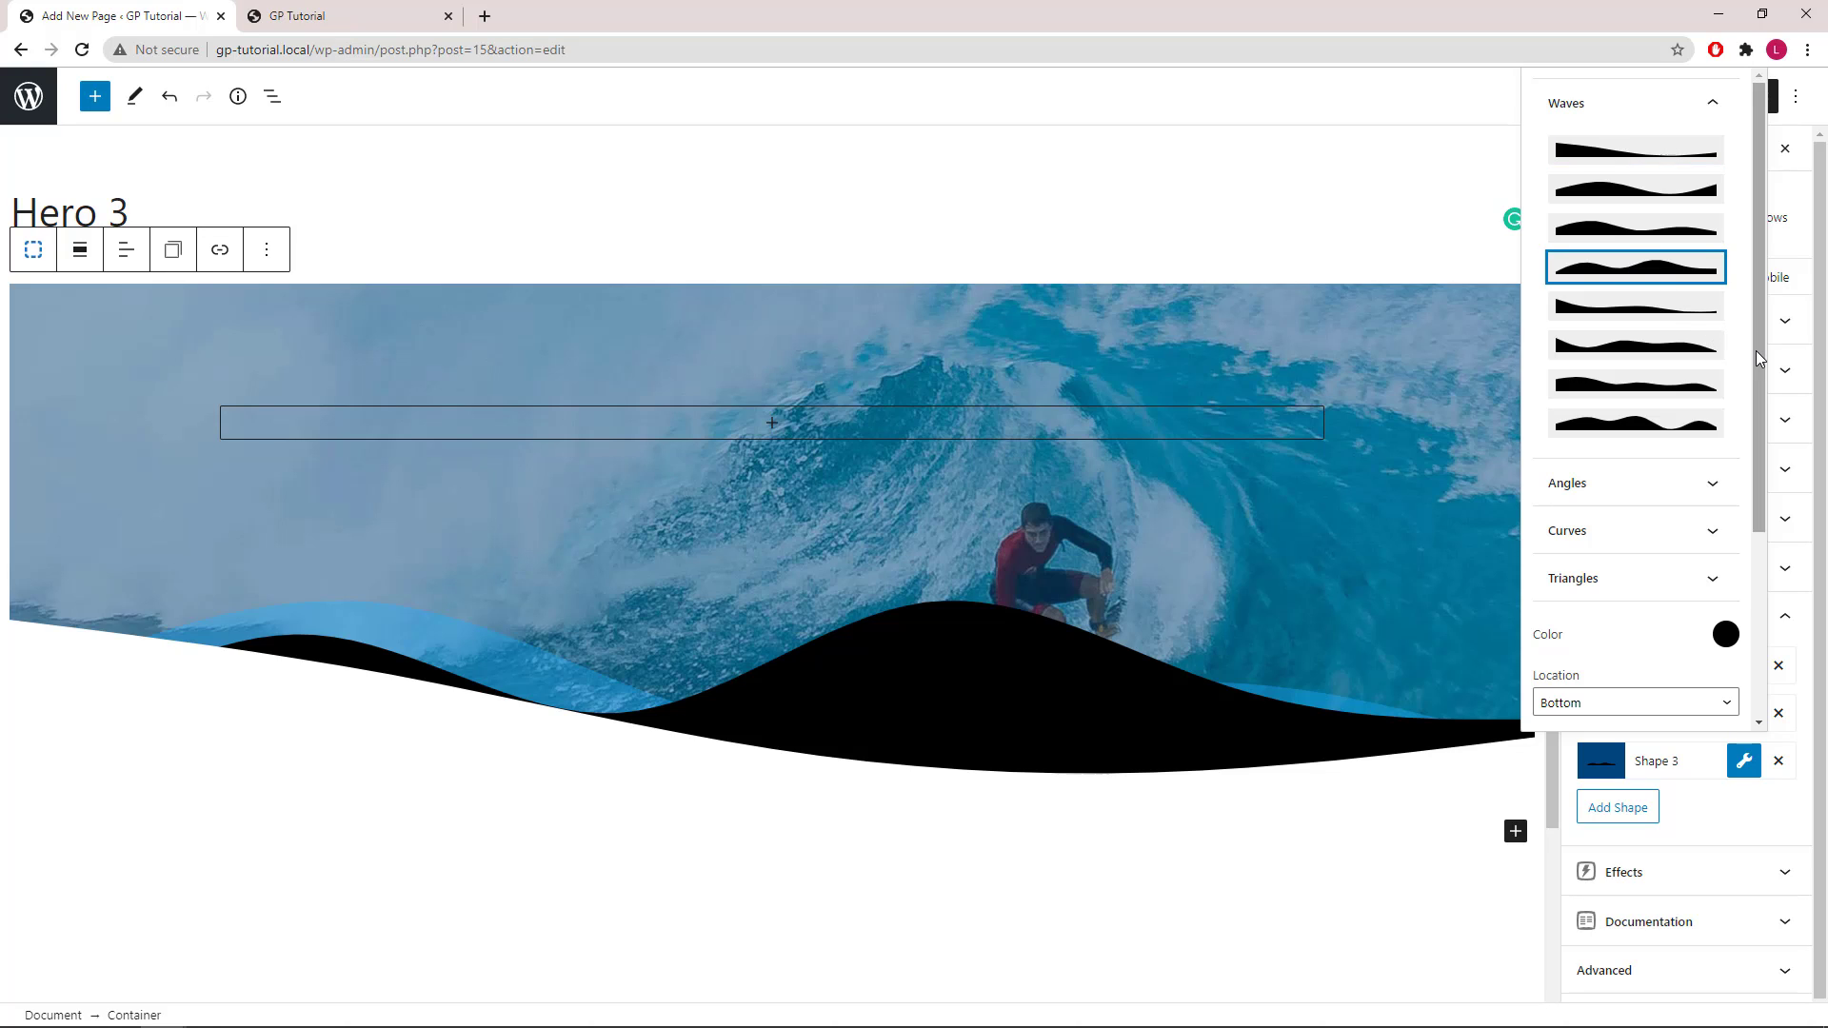
Set Shape 3's color to #00e3d8 using the copied hexadecimal value, with an opacity of 0.4.
drag(1756, 352, 1752, 545)
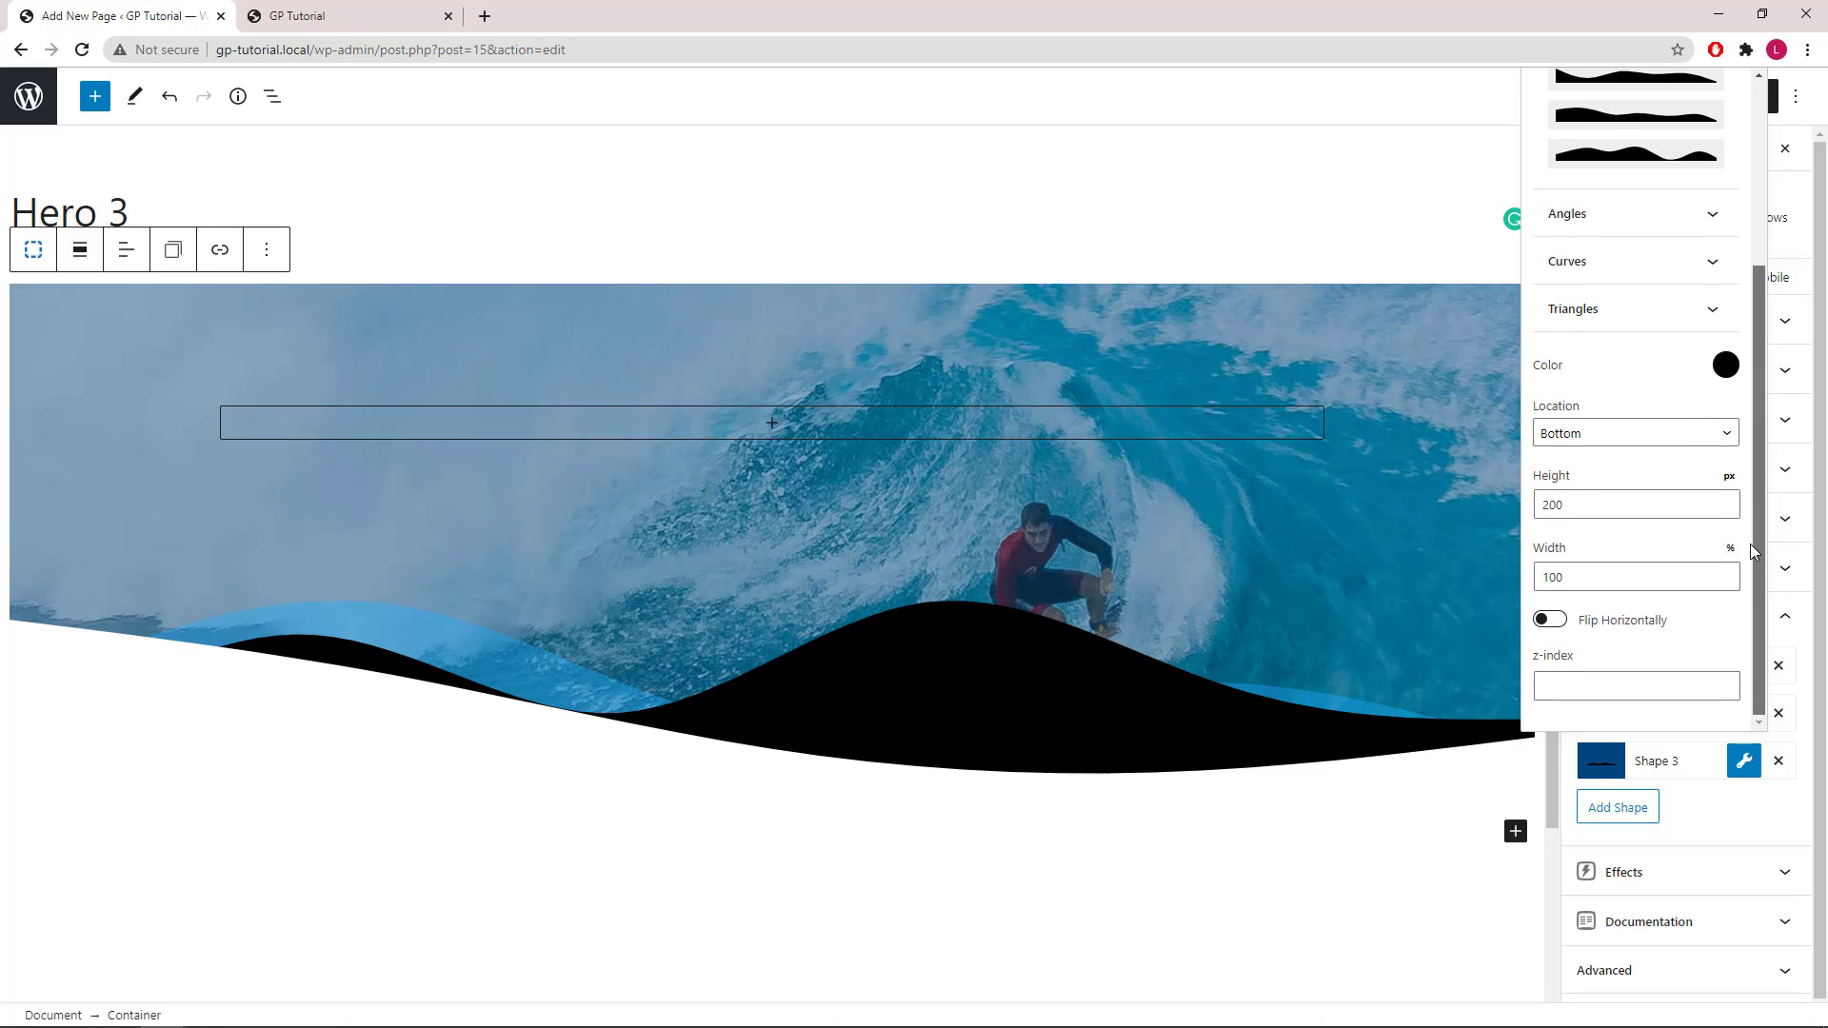
click(1726, 366)
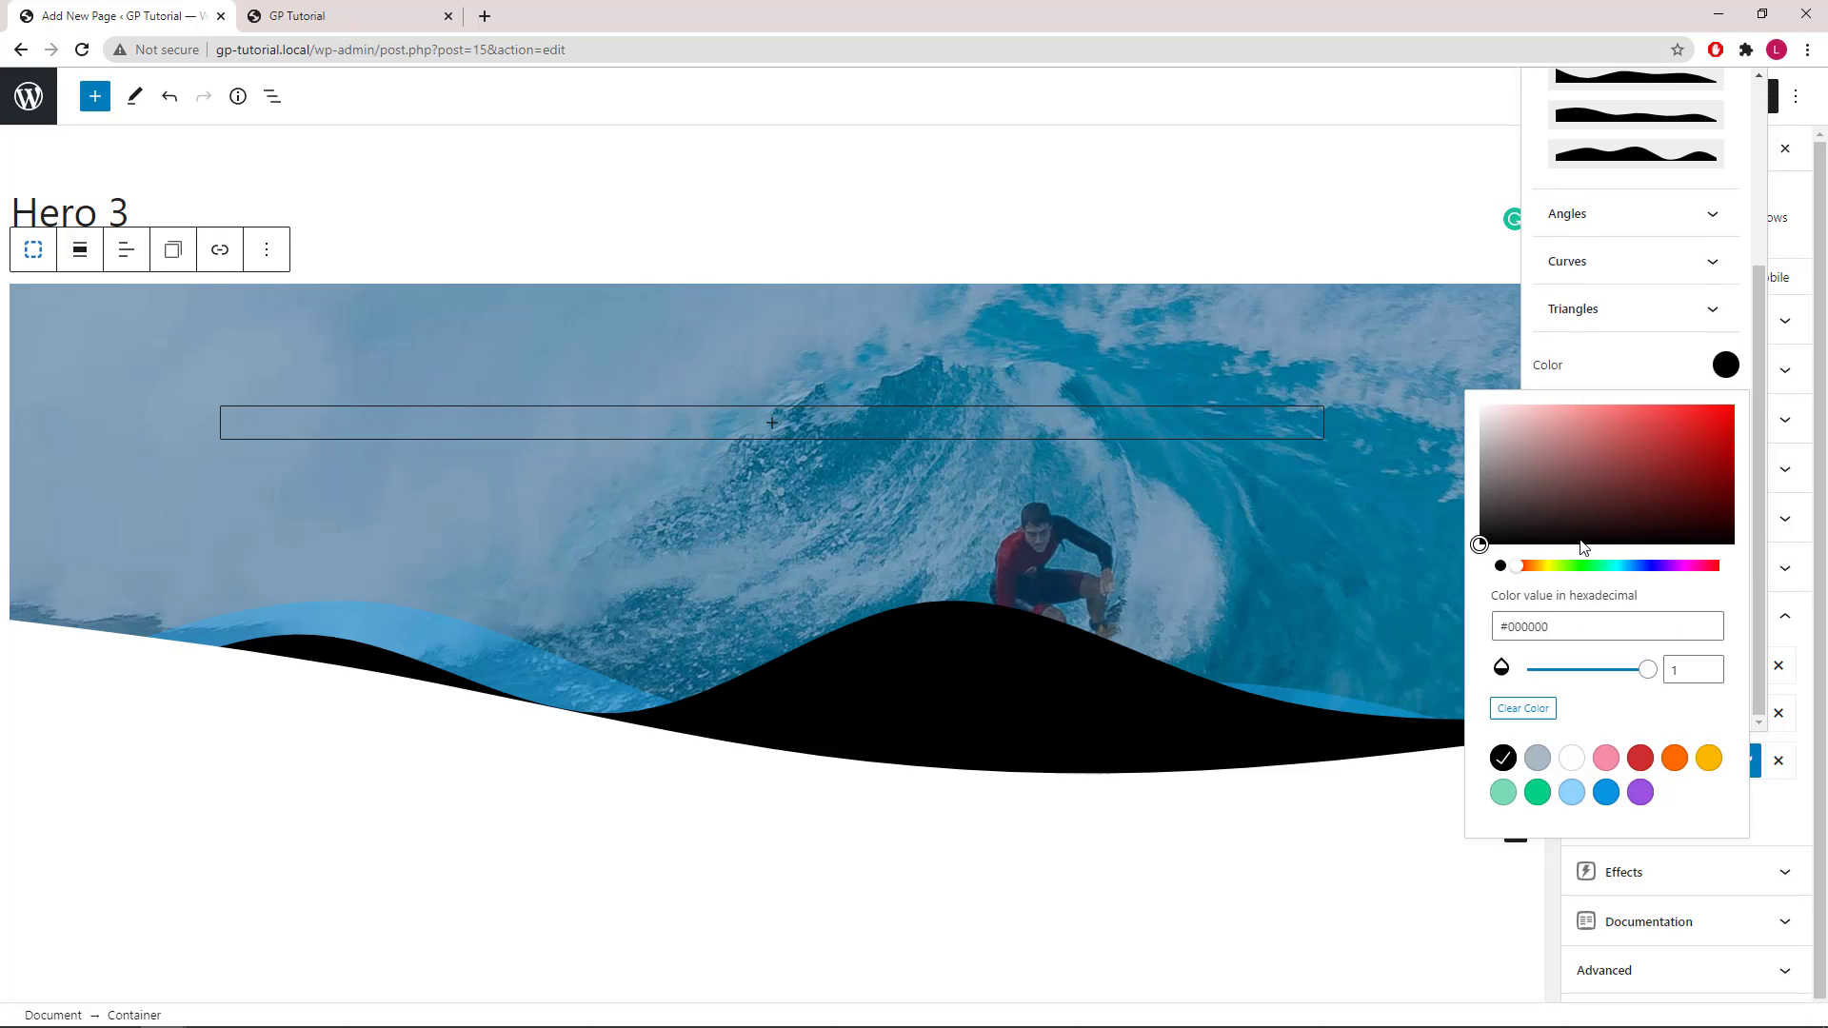
triple_click(1530, 626)
right_click(1532, 627)
click(1581, 712)
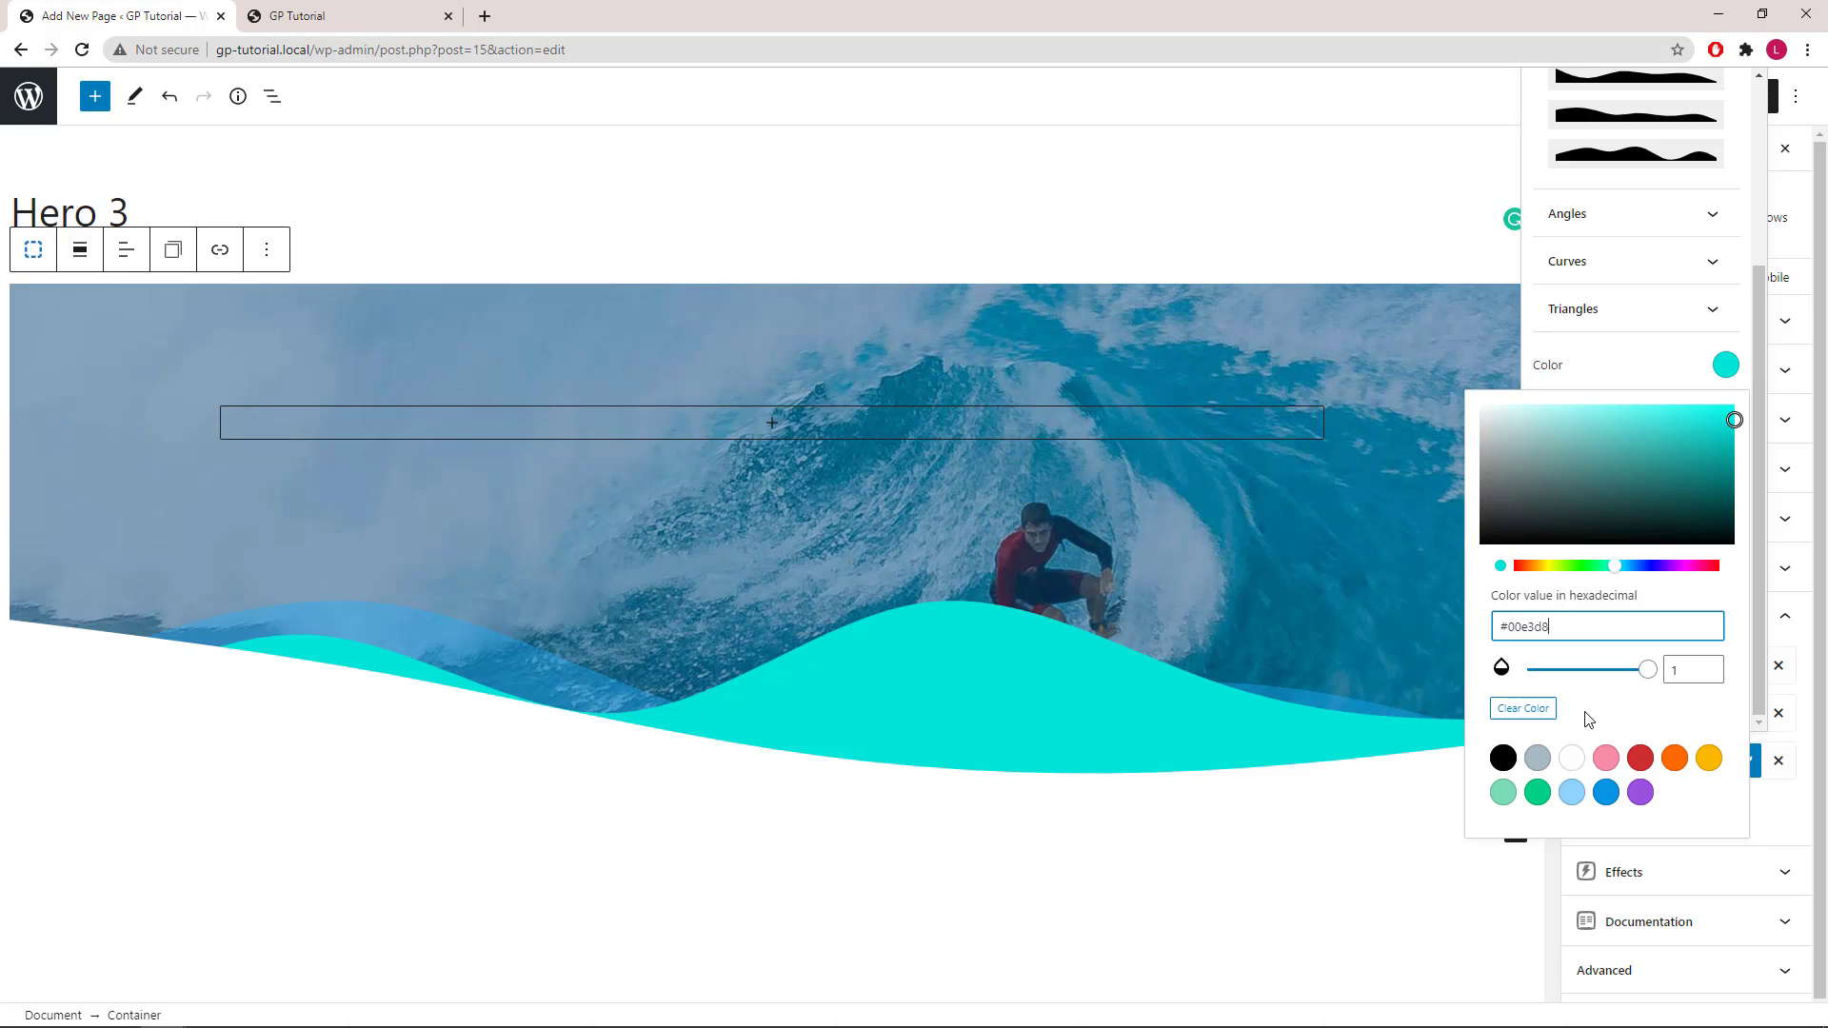
double_click(1676, 669)
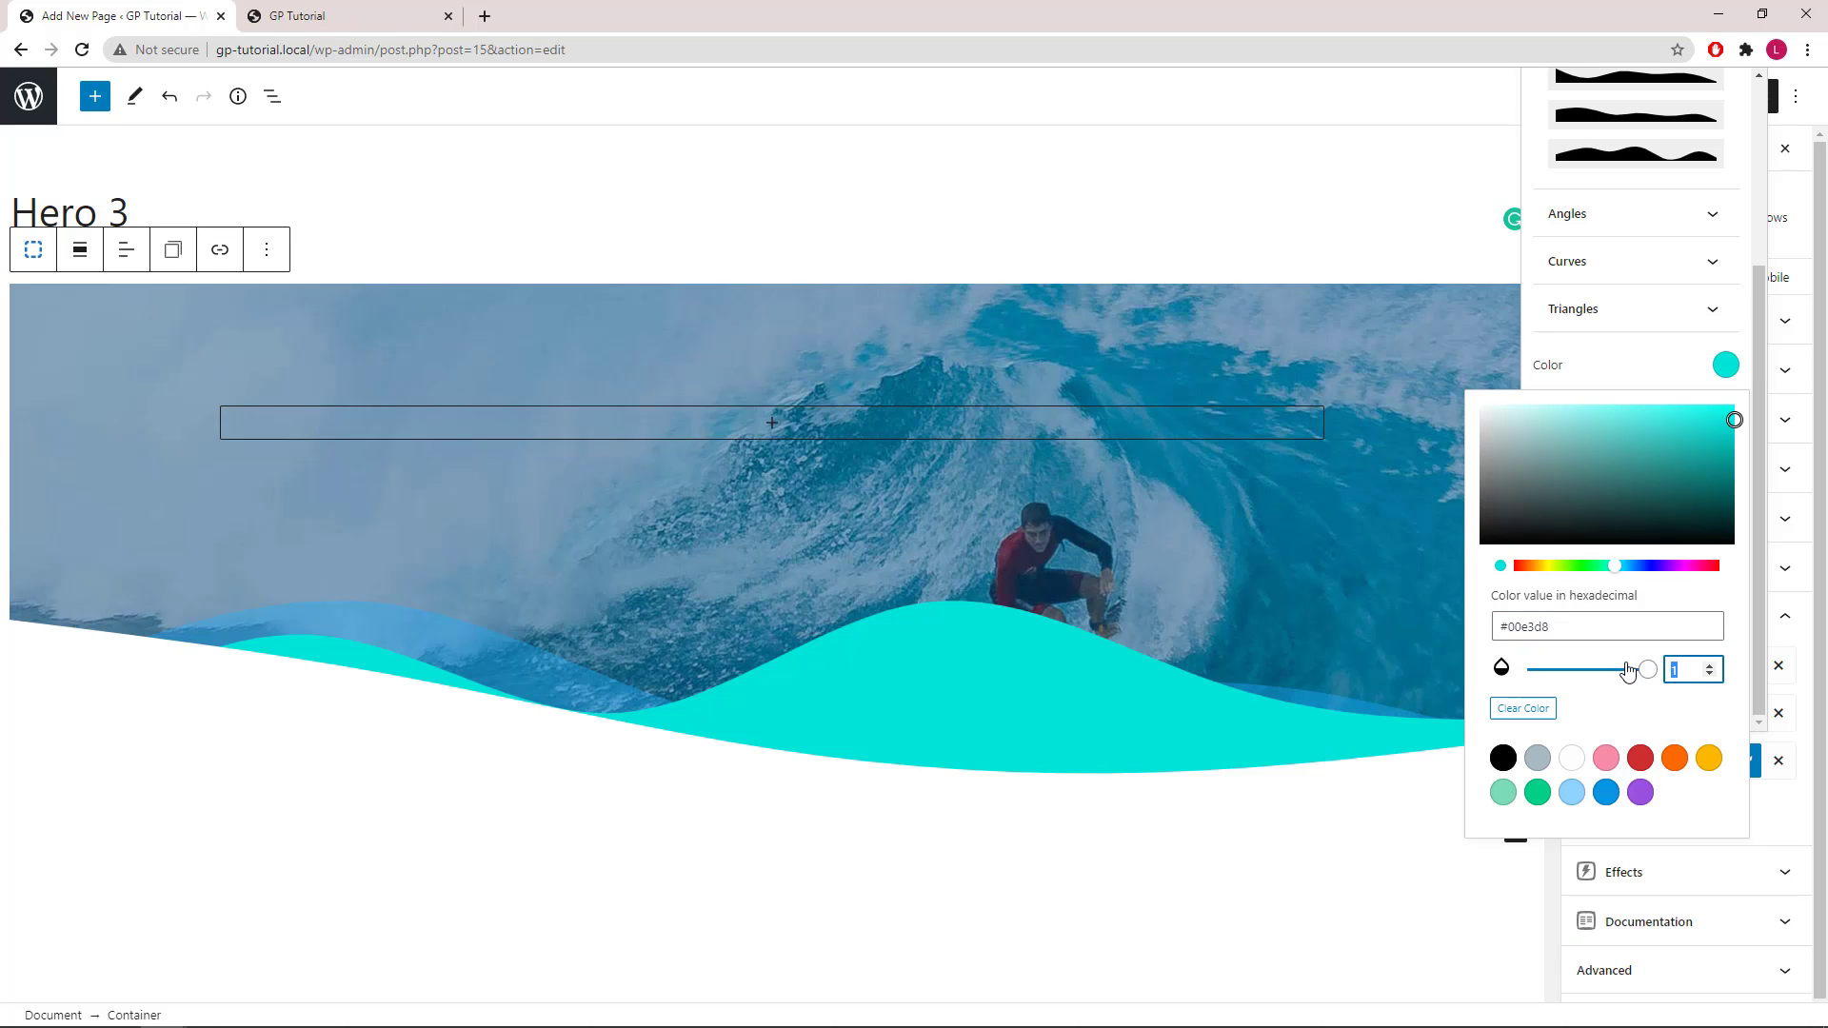
text(0.4)
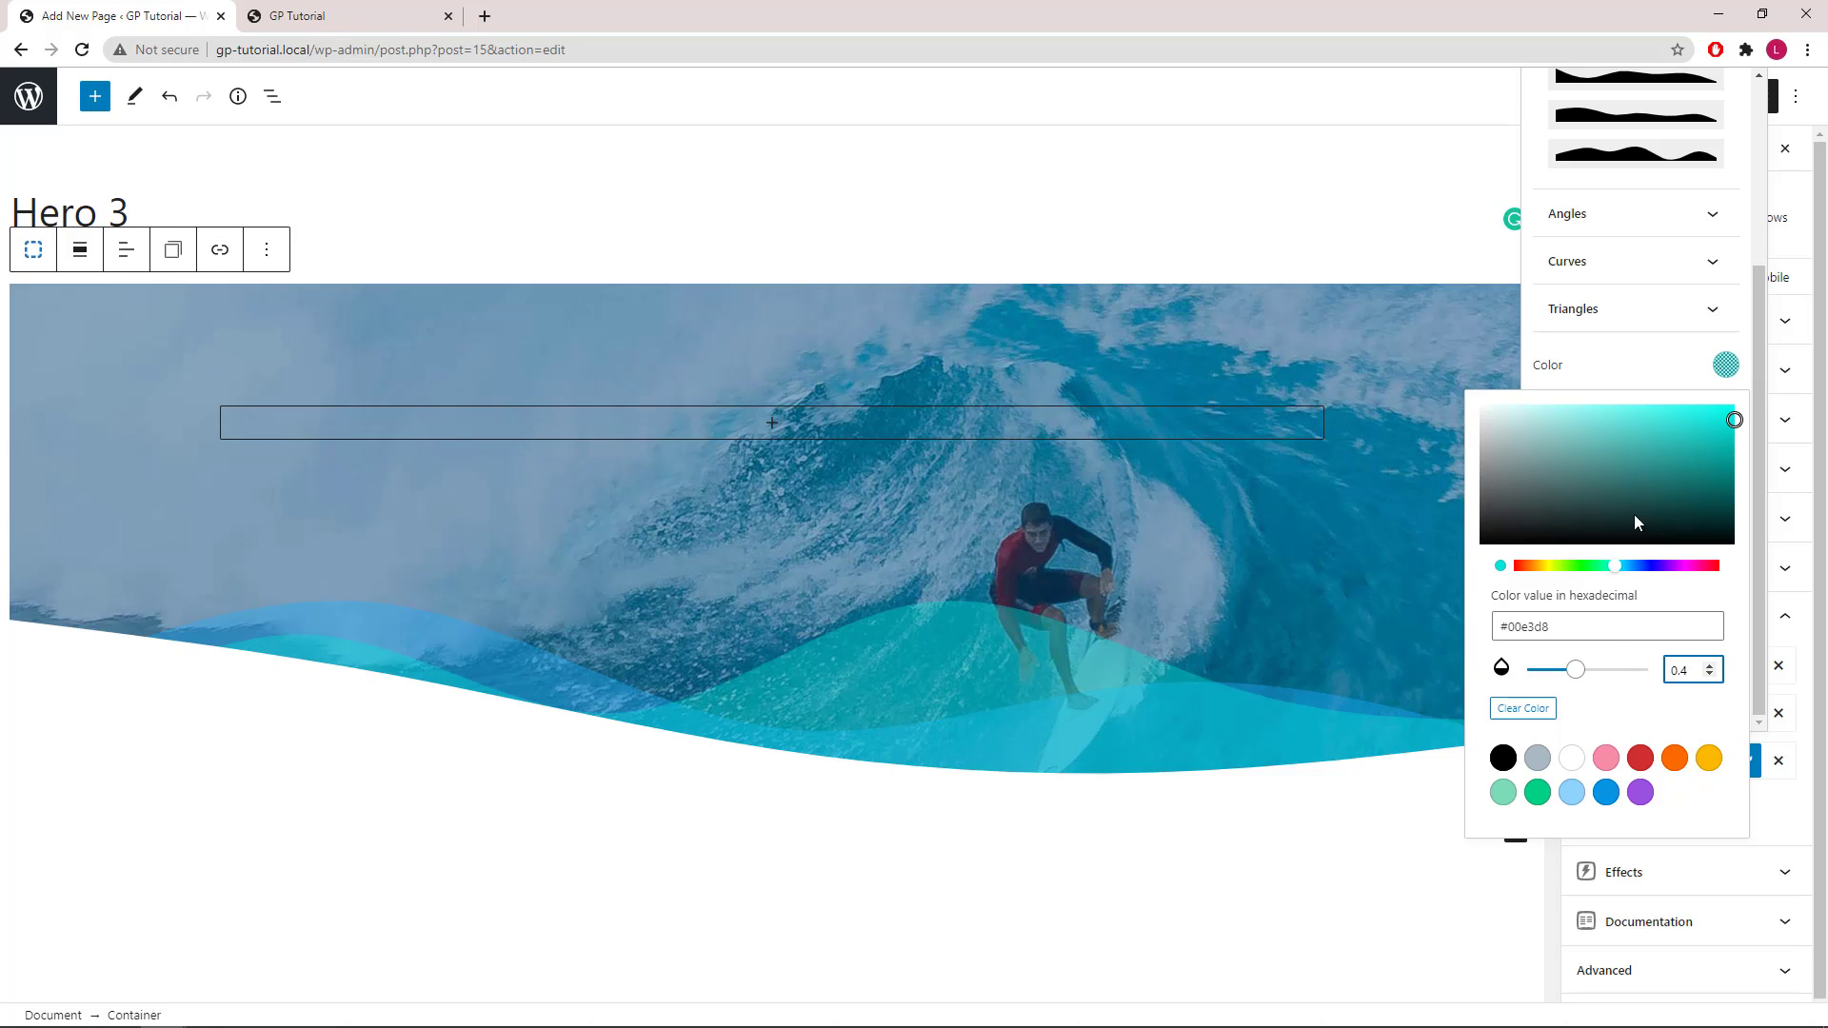
click(1724, 379)
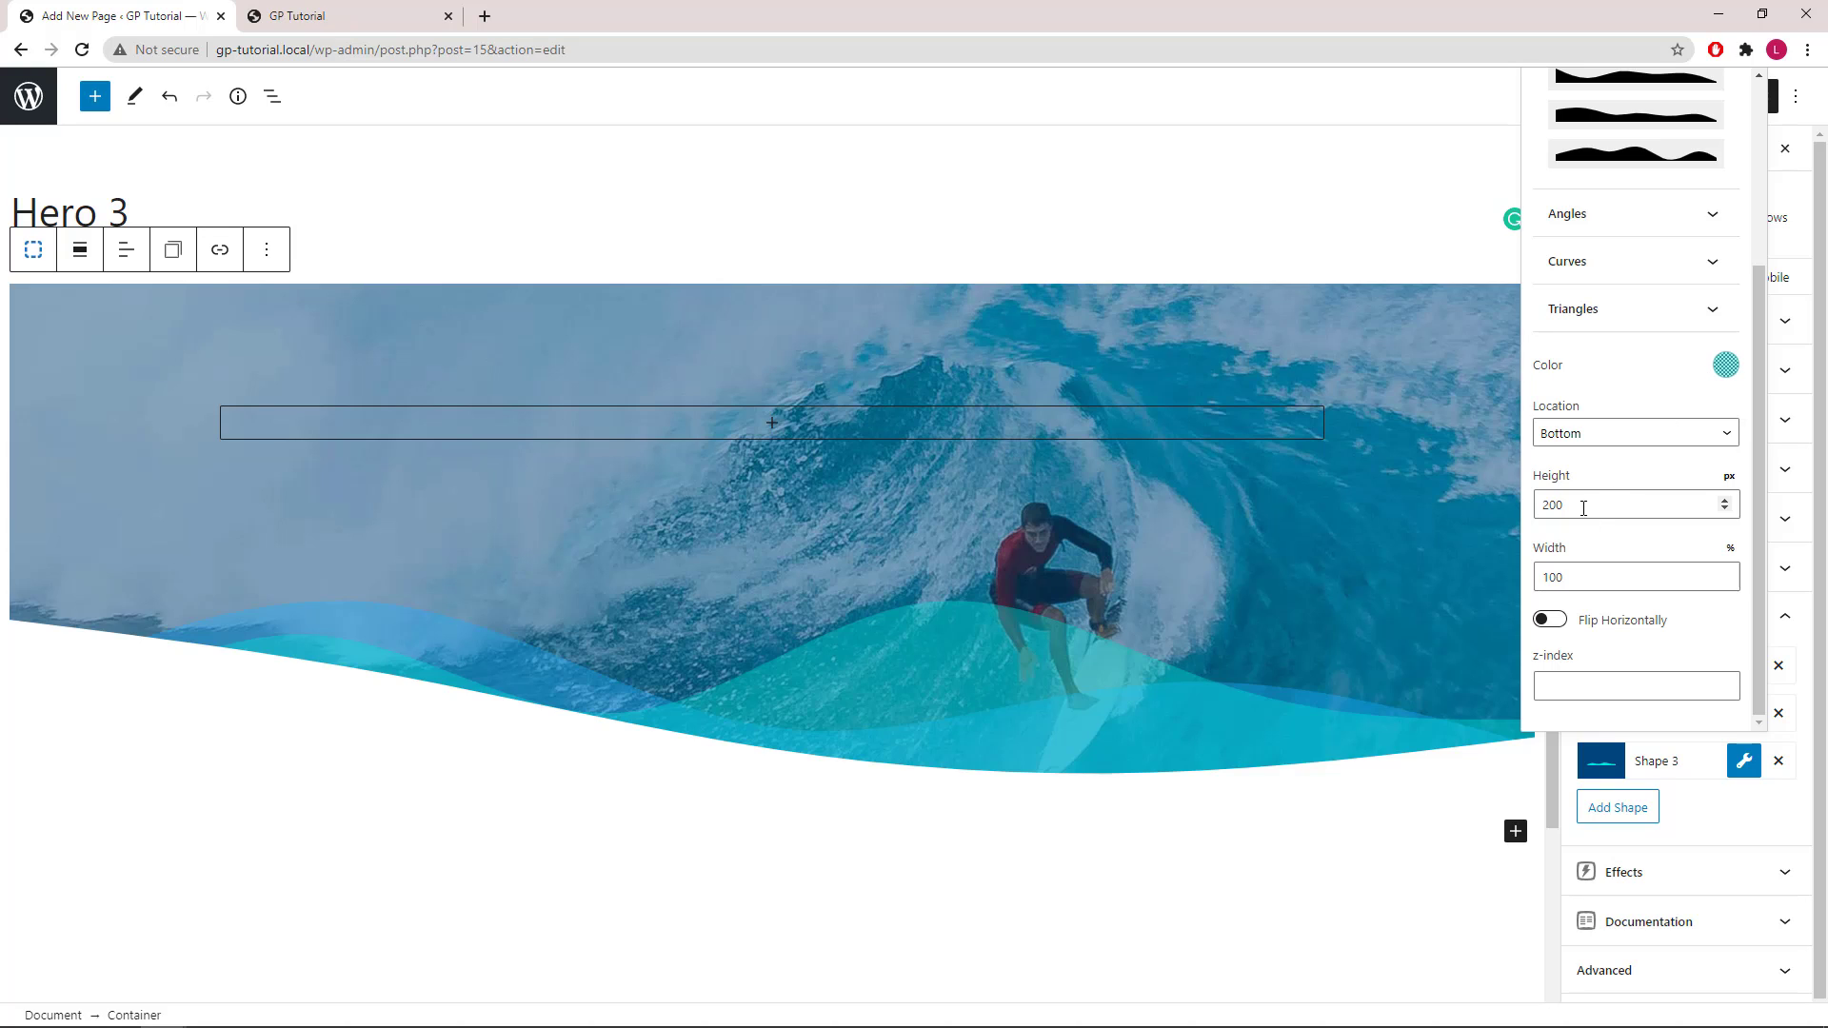
Set Shape 3's height to 140 px and width to 120%, and flip it horizontally.
double_click(1554, 508)
text(140)
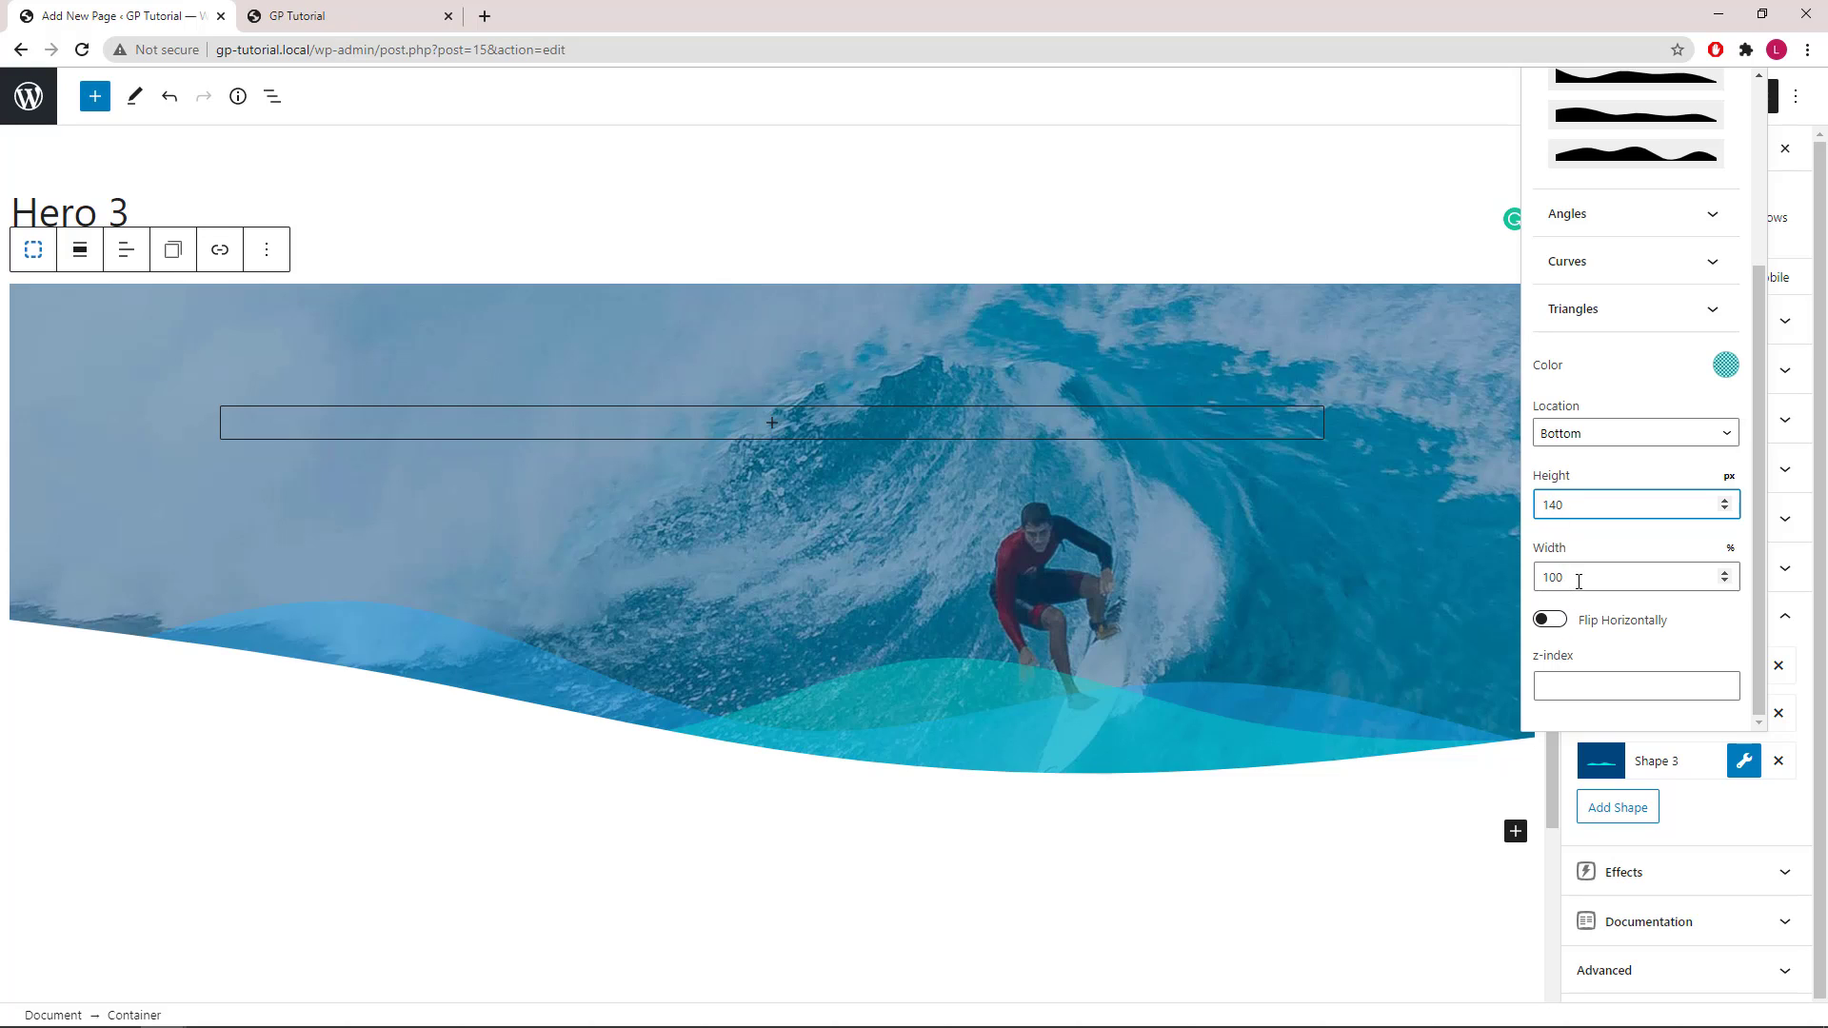
drag(1569, 578, 1546, 578)
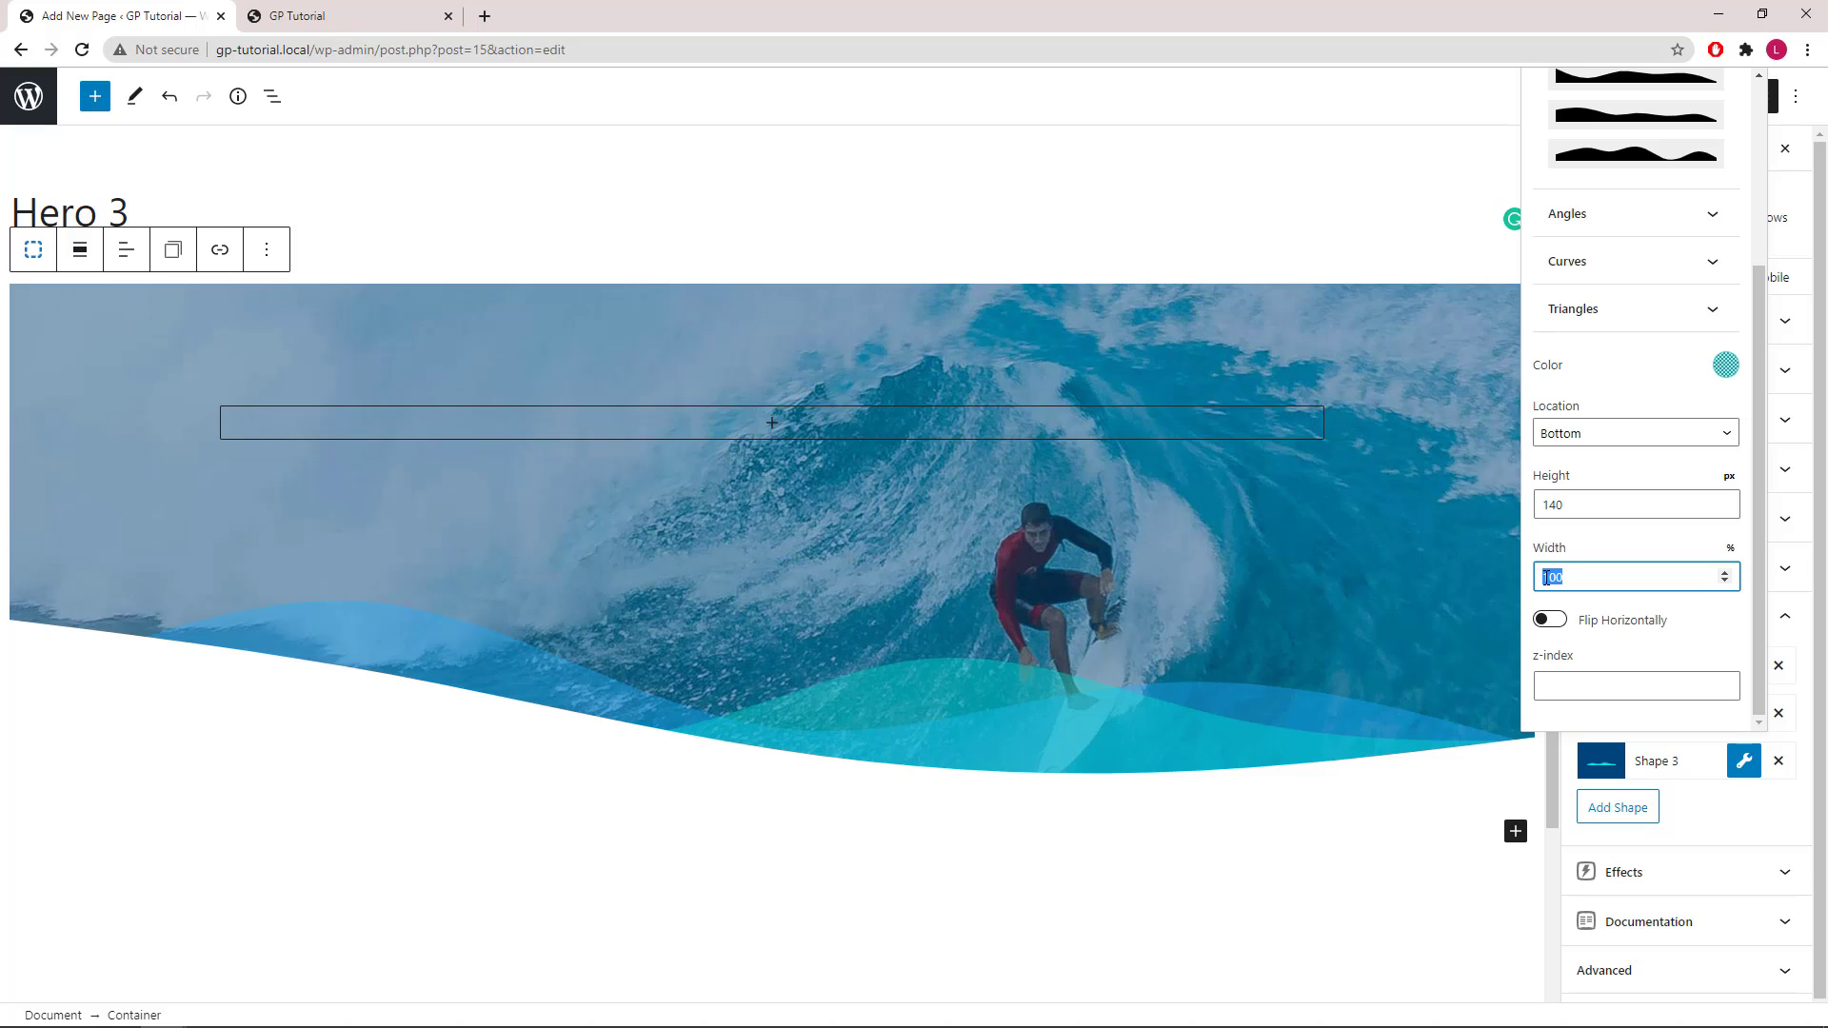
text(120)
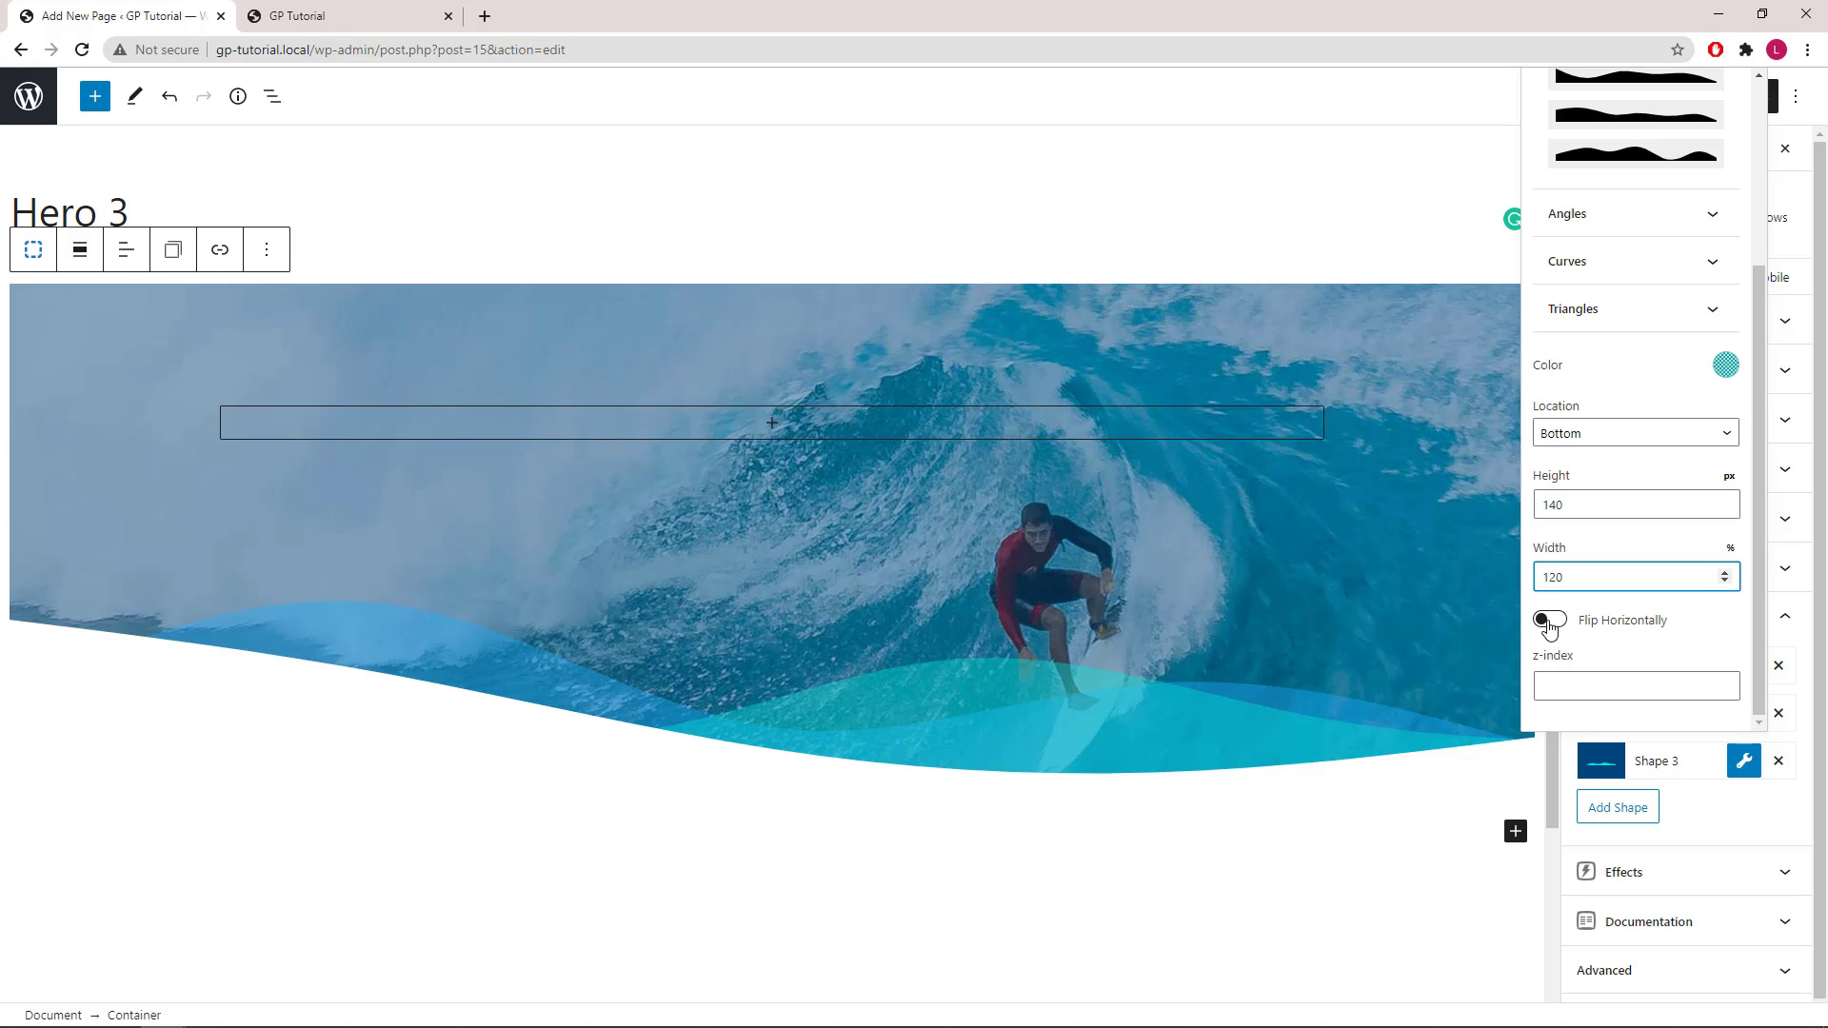
click(1550, 621)
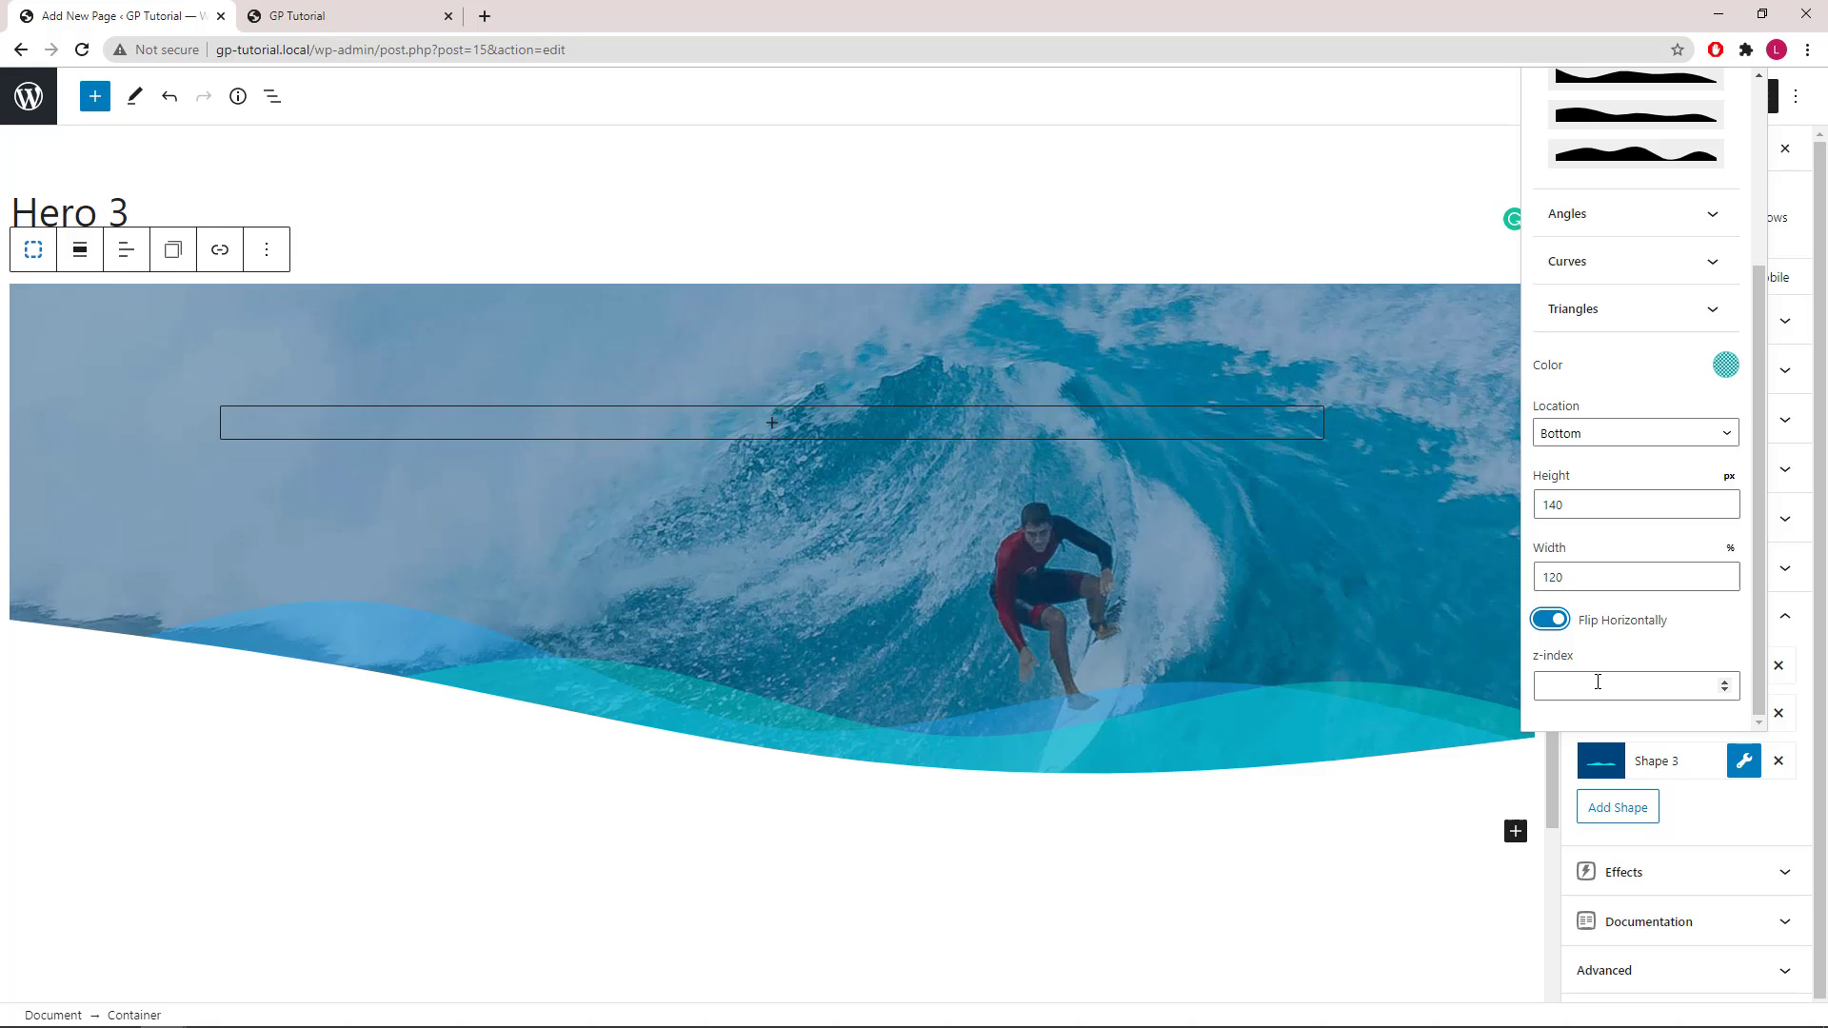
click(1744, 761)
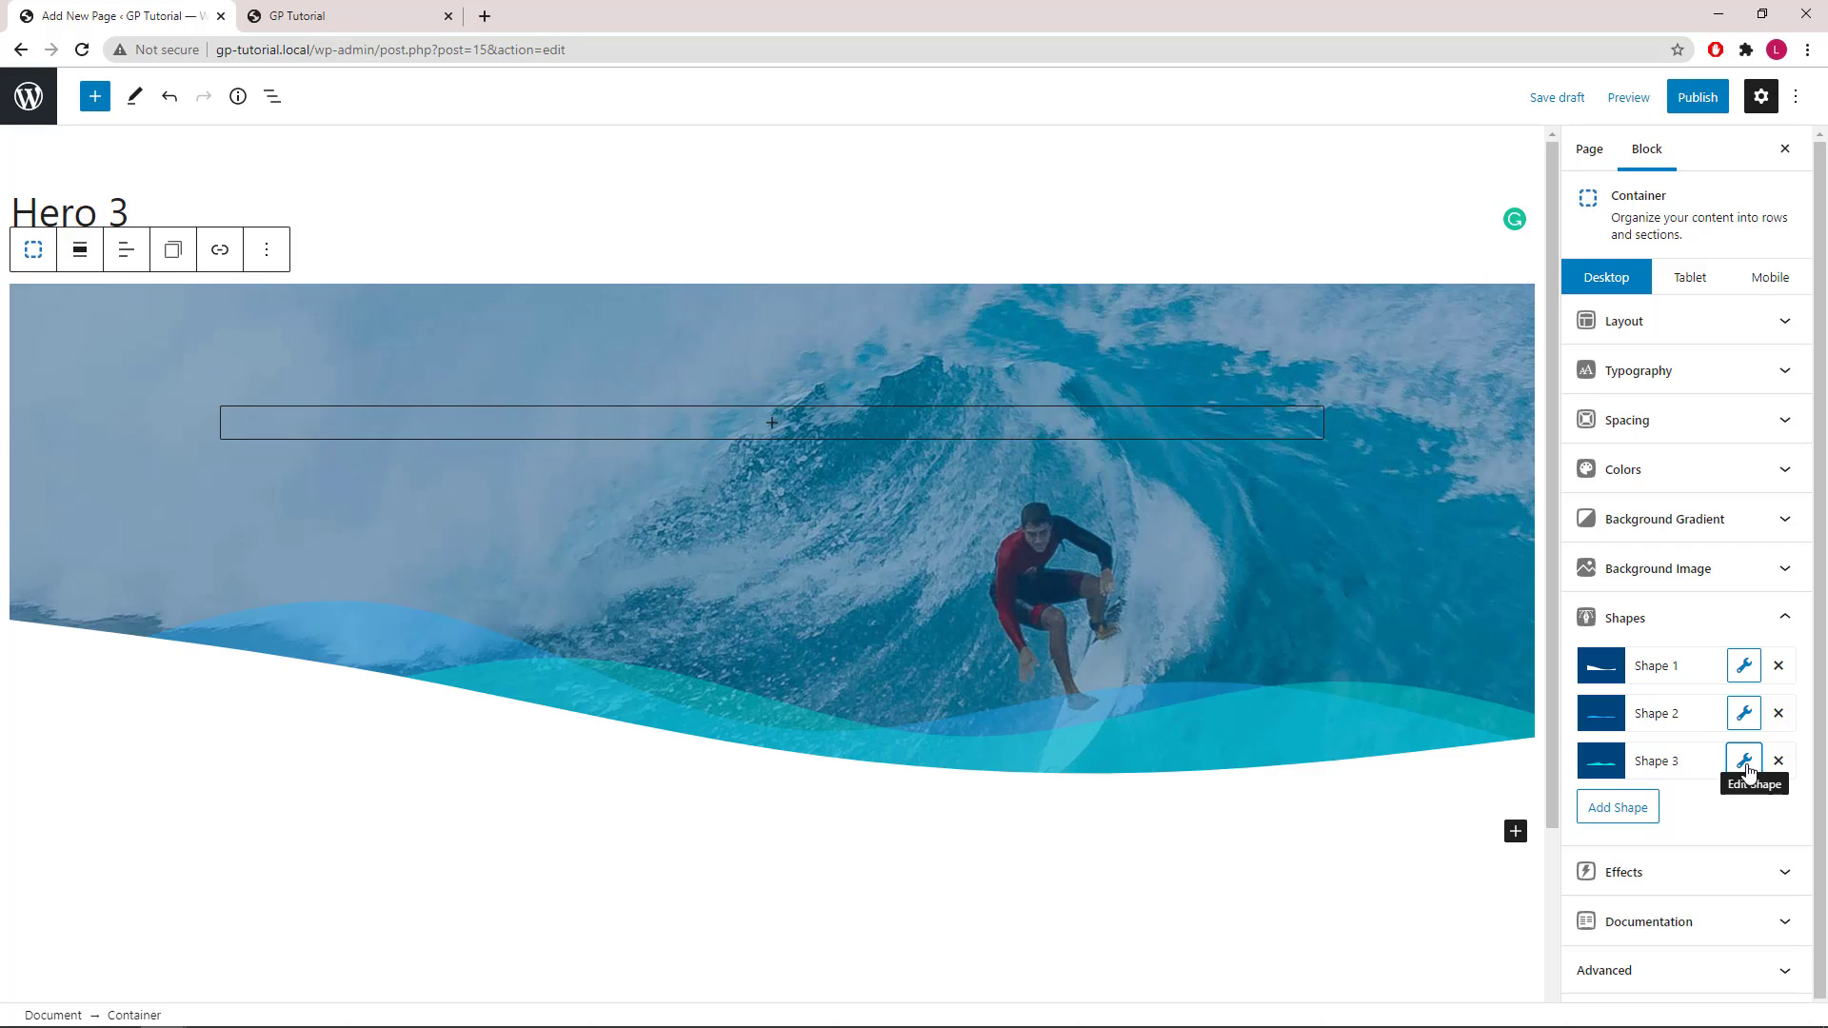
Add a fourth shape to the container and give it the fifth wave style.
click(1630, 811)
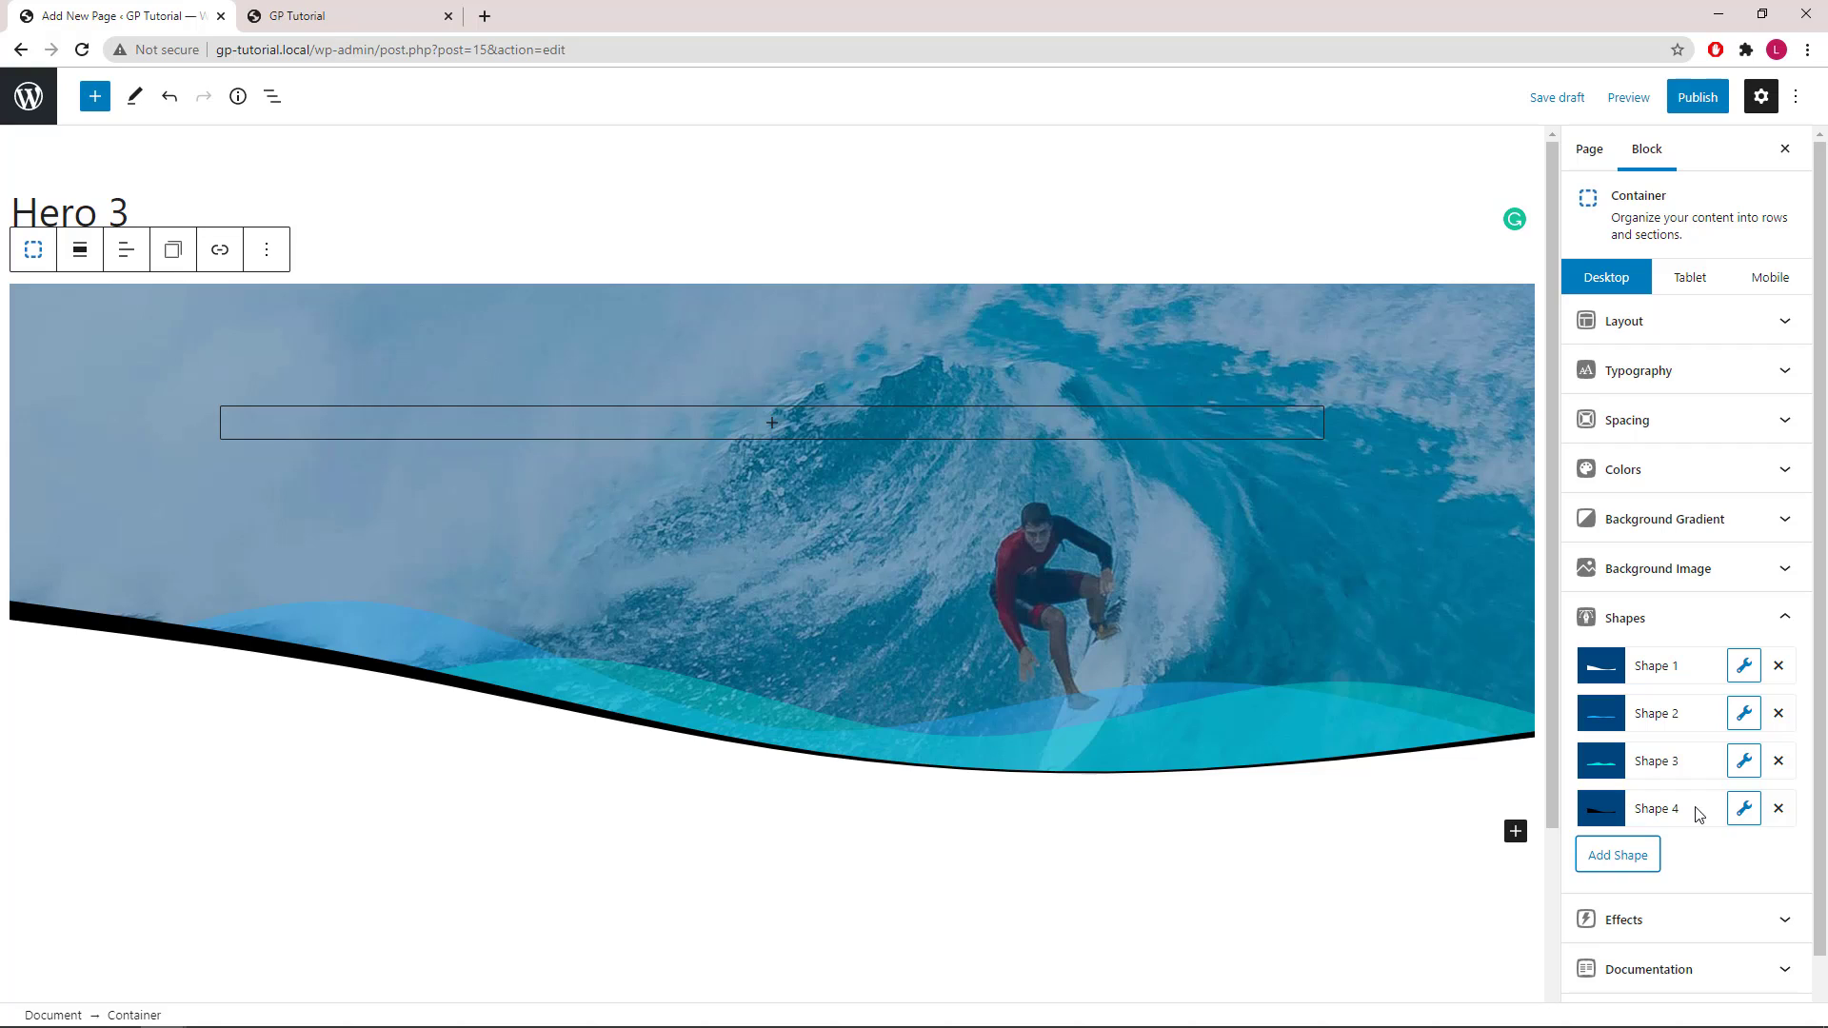
click(1743, 809)
scroll(1750, 614, down, 5)
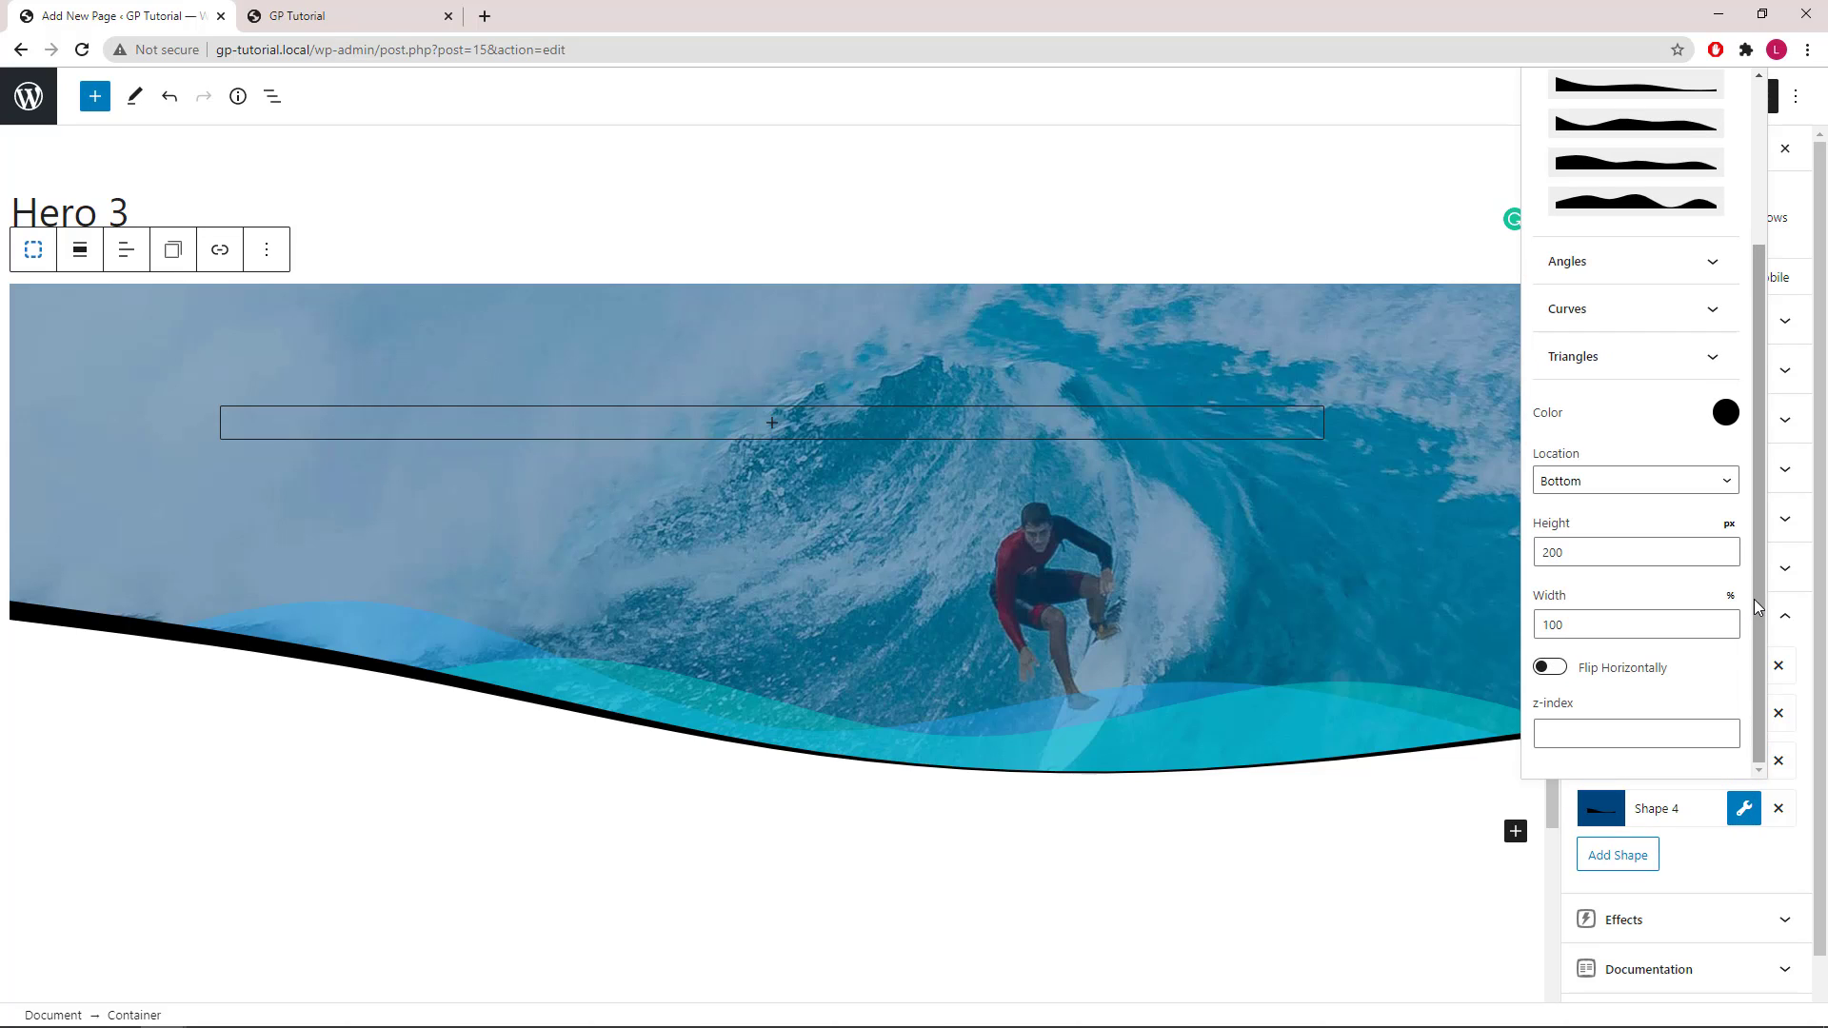
scroll(1756, 596, up, 3)
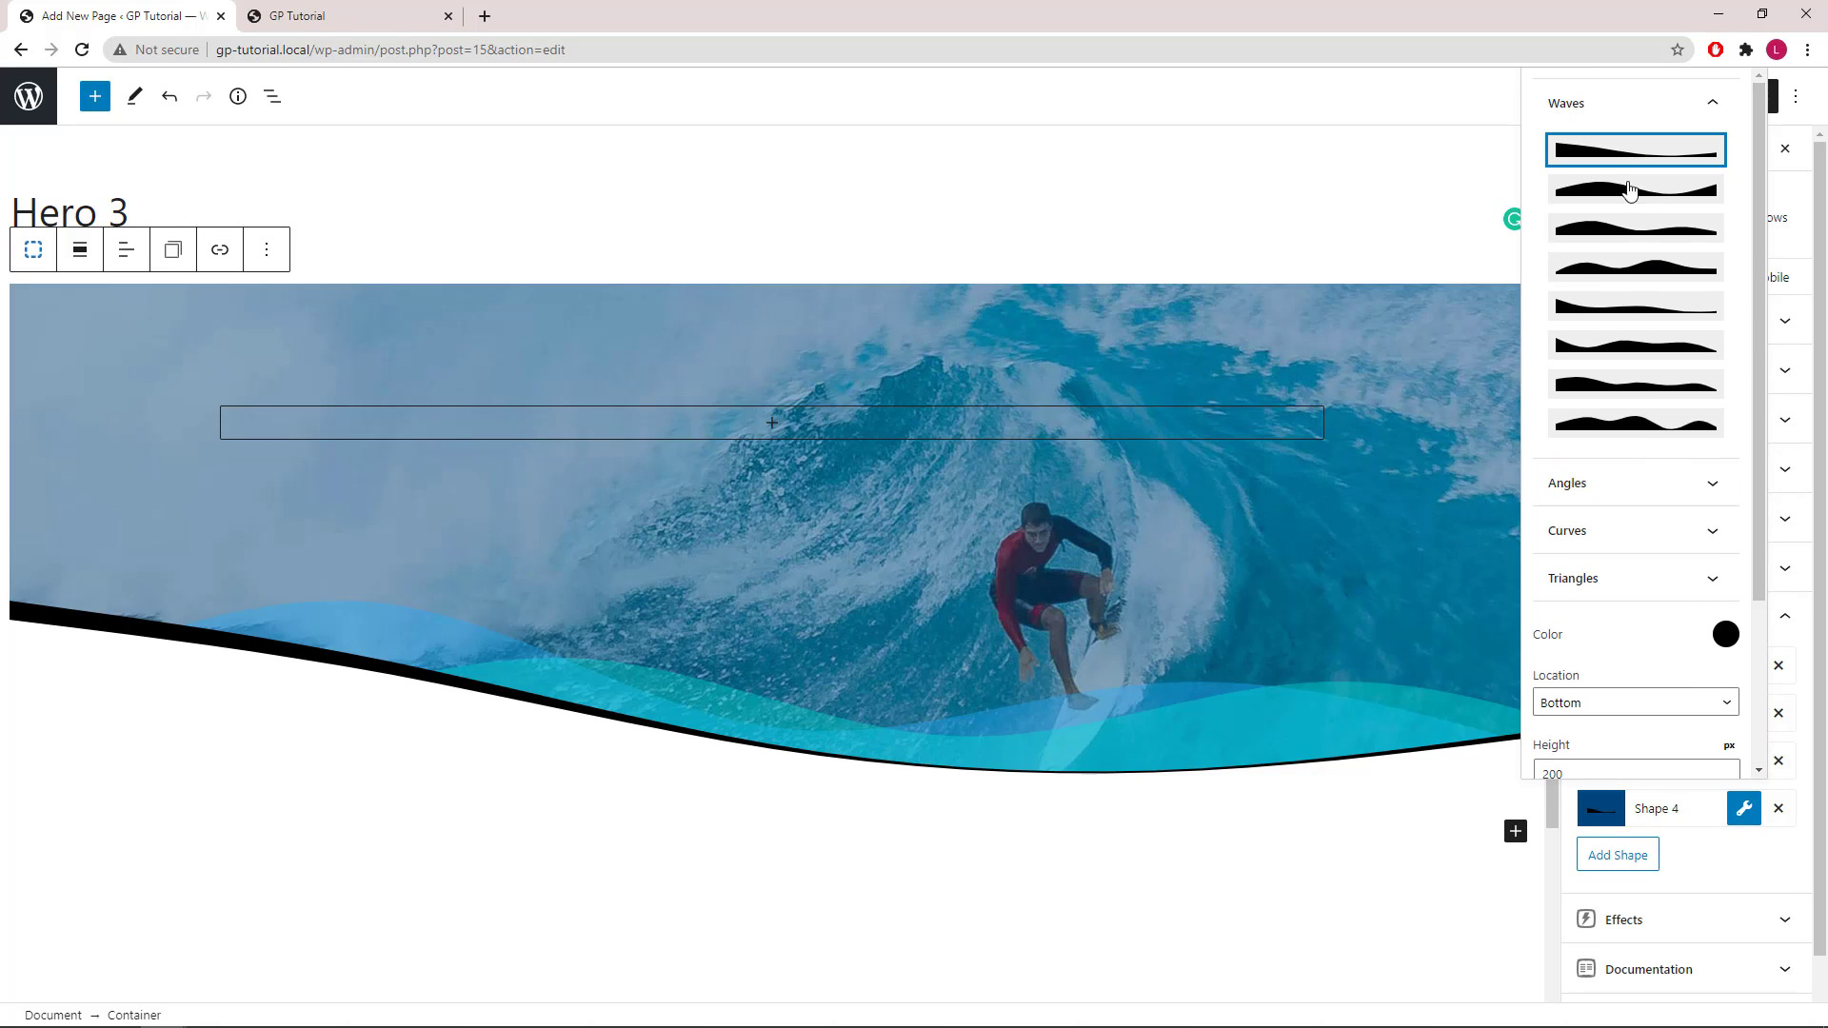
click(1599, 316)
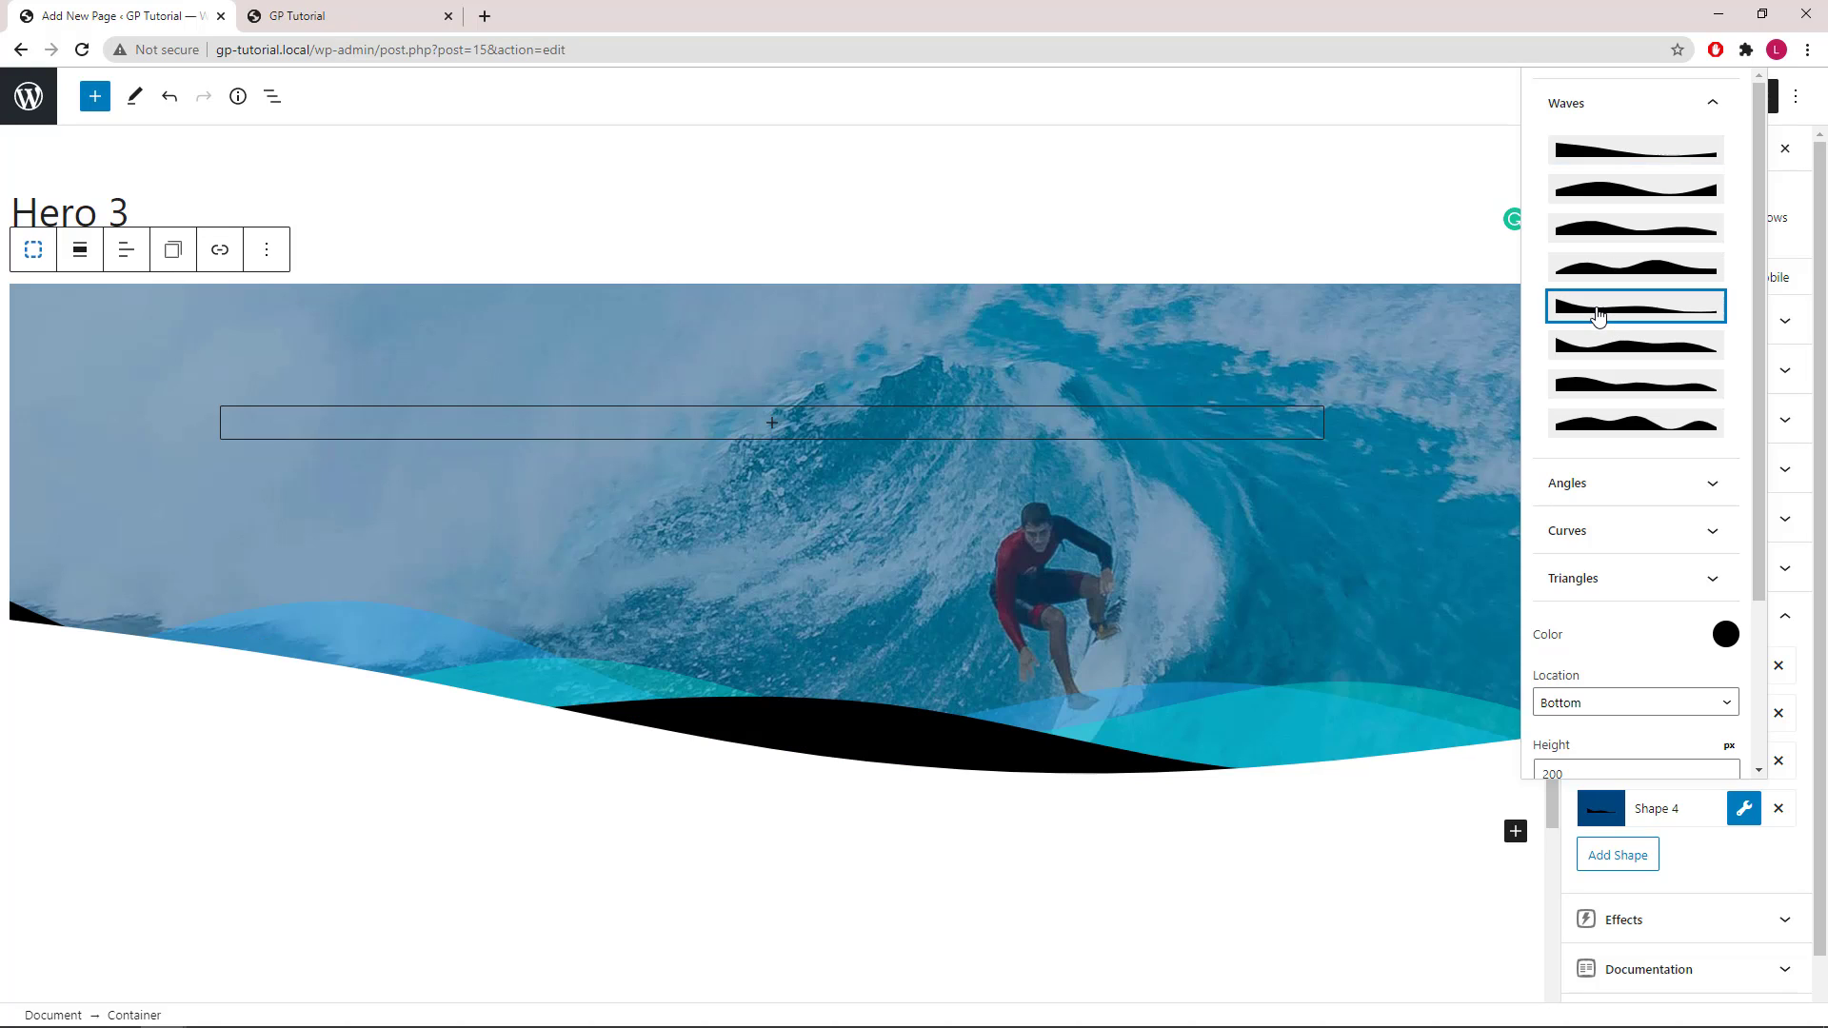
Set Shape 4's color to #05f1ae using the copied hexadecimal value, with an opacity of 0.3.
drag(1757, 432, 1757, 600)
click(1724, 413)
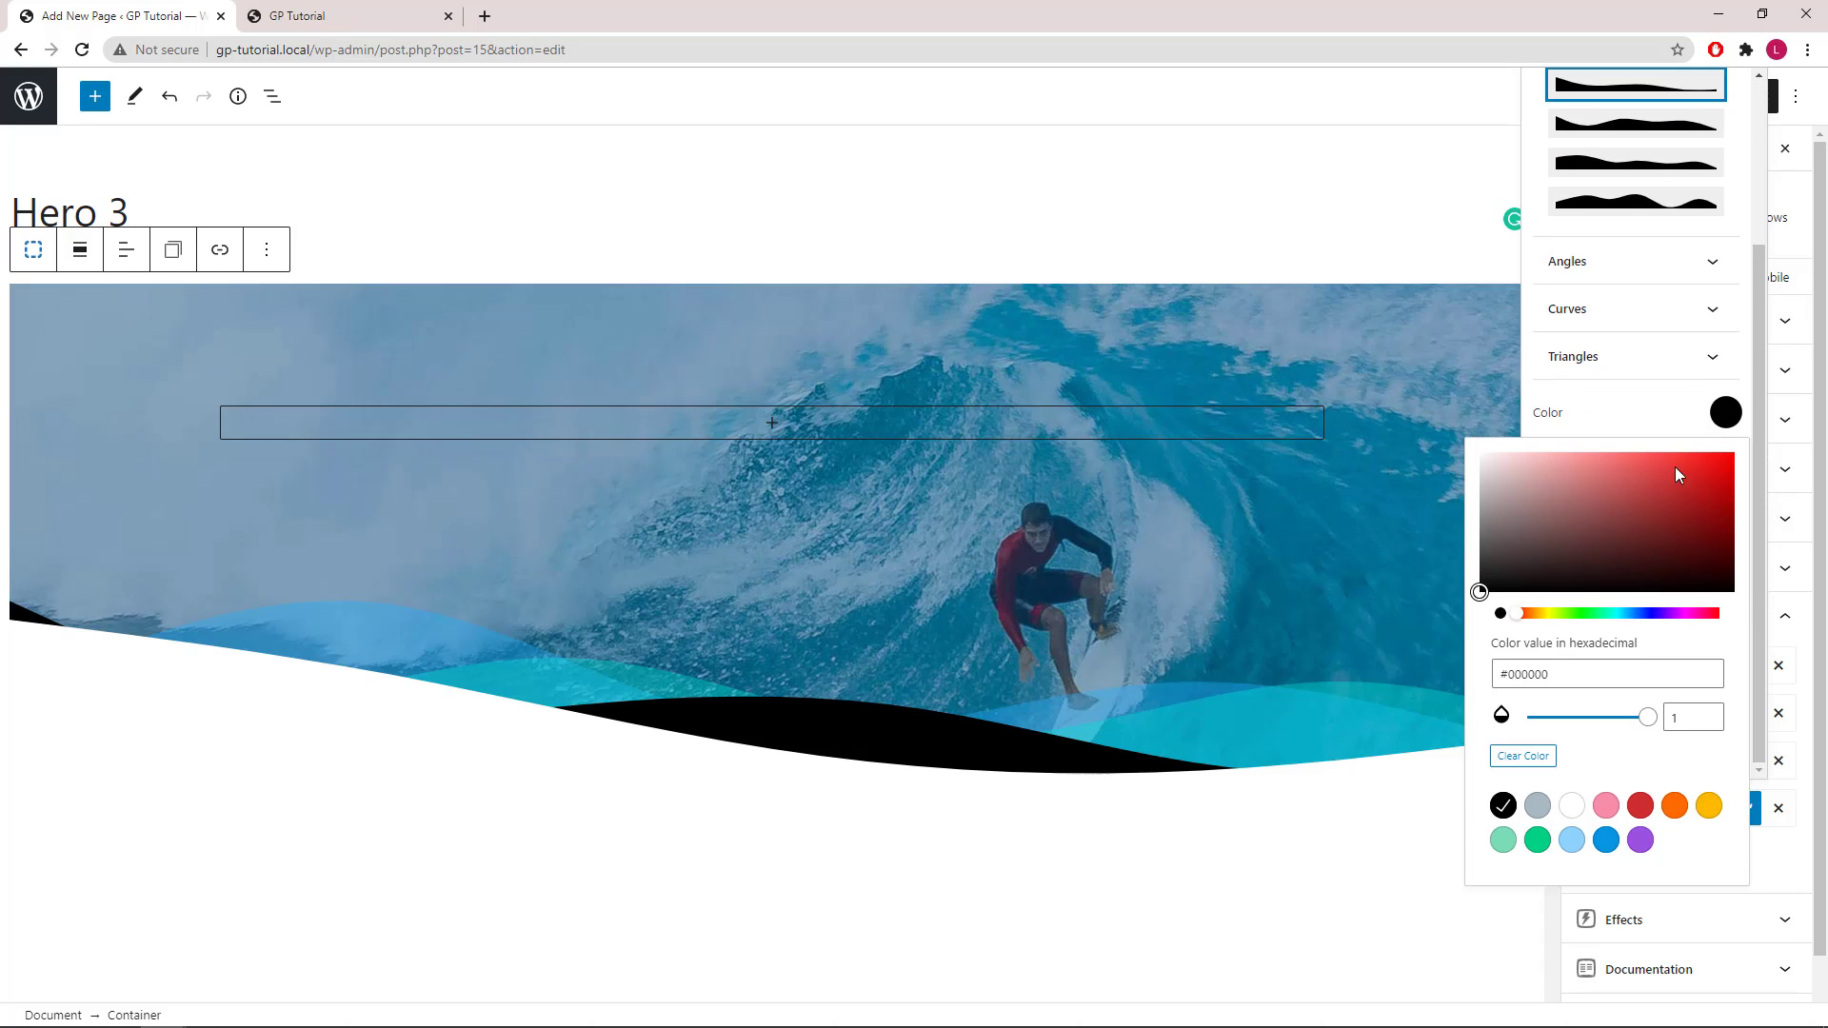
double_click(1541, 673)
right_click(1542, 673)
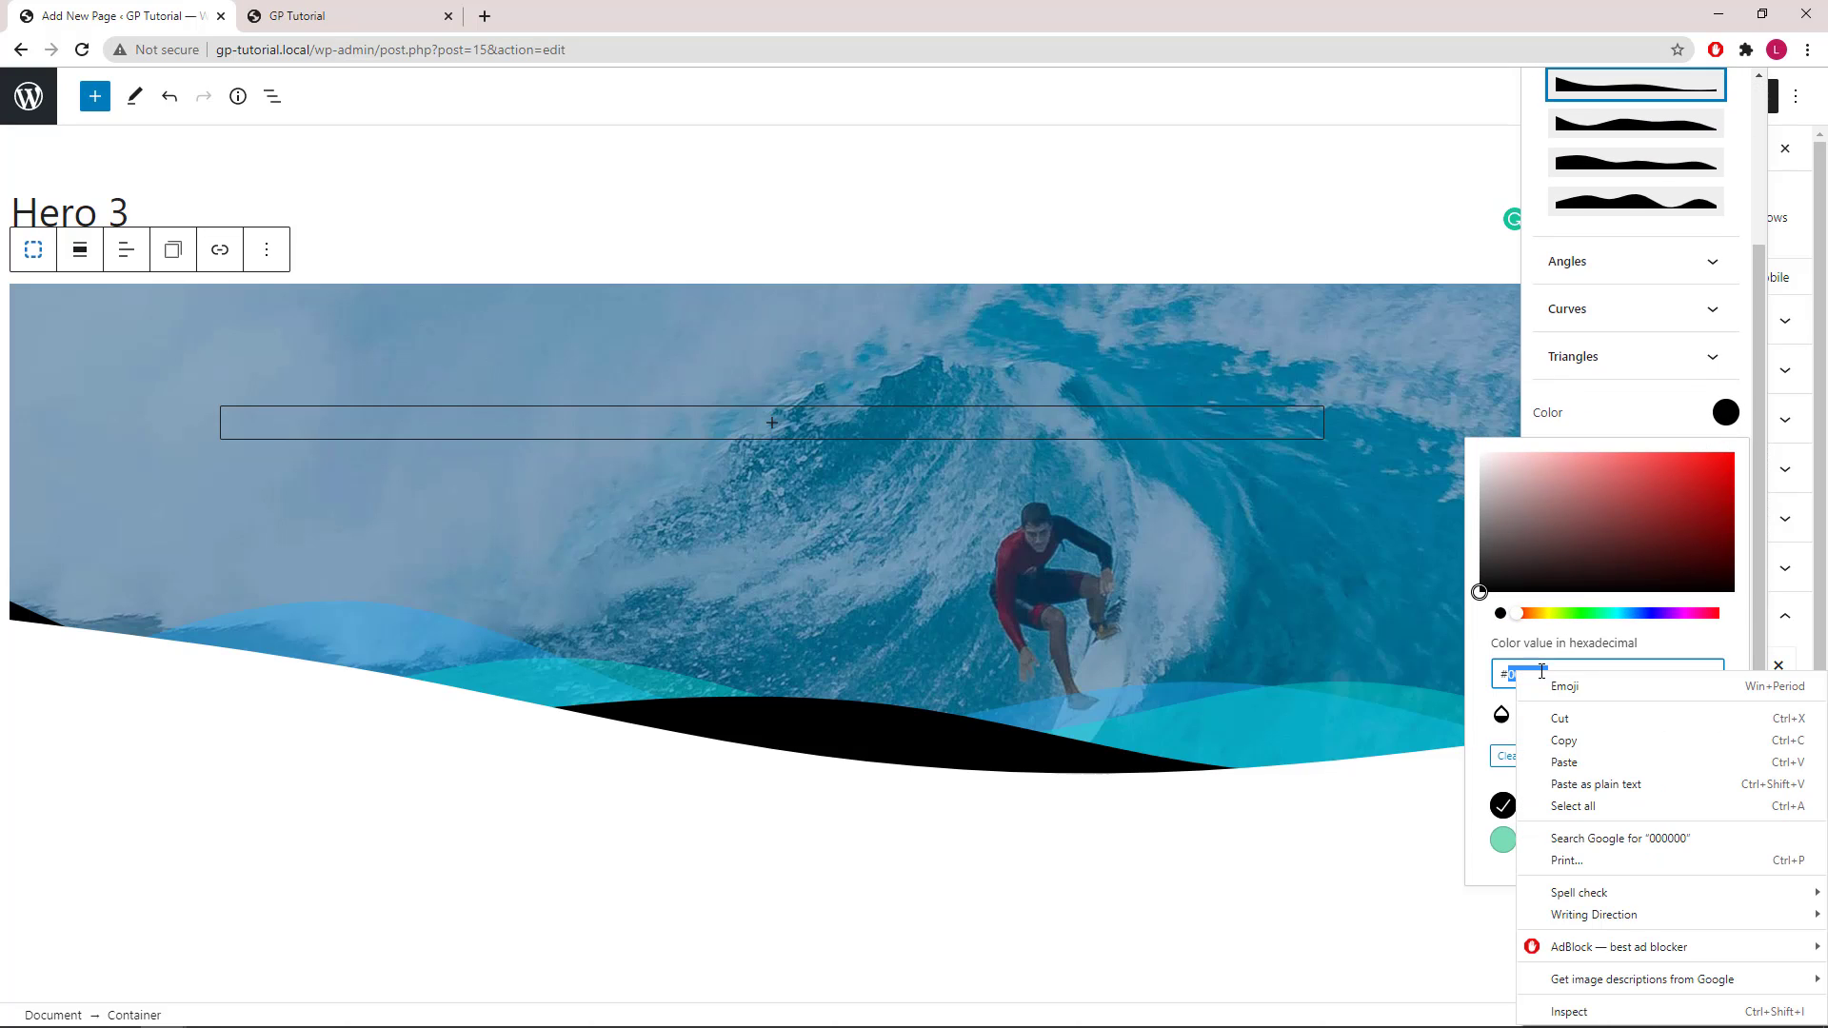
click(1580, 763)
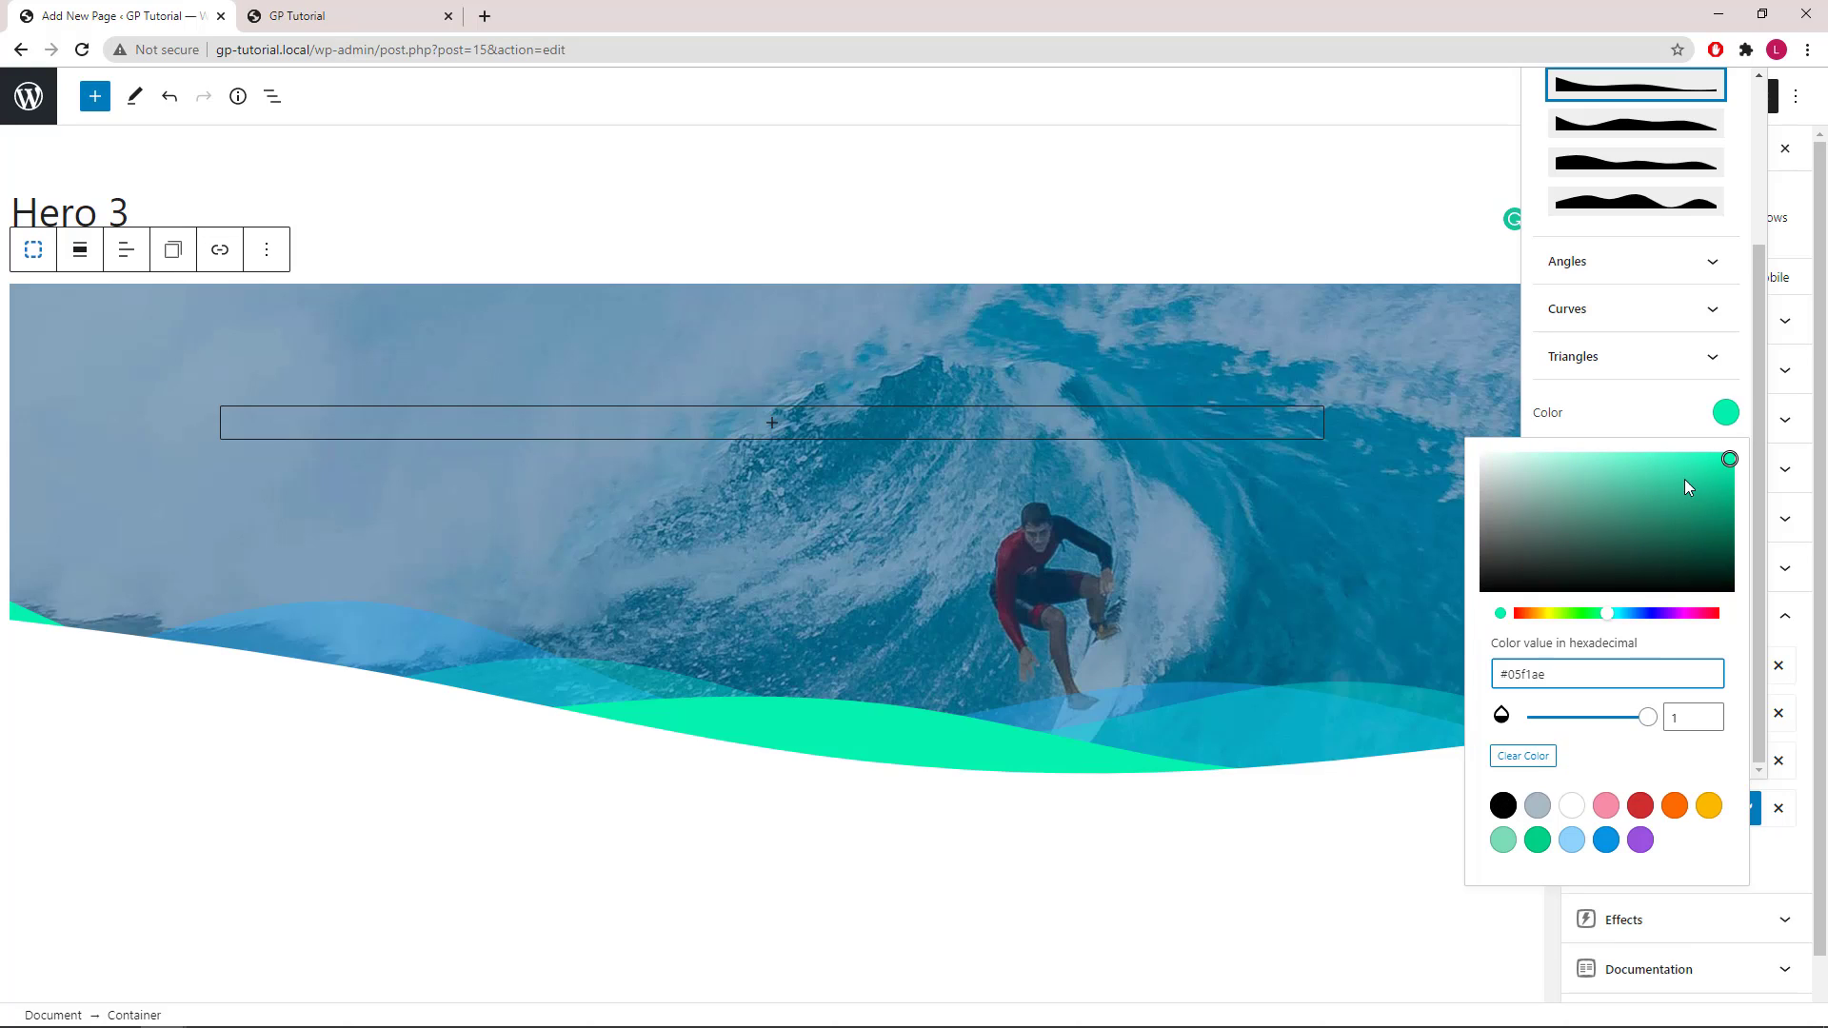
click(1686, 716)
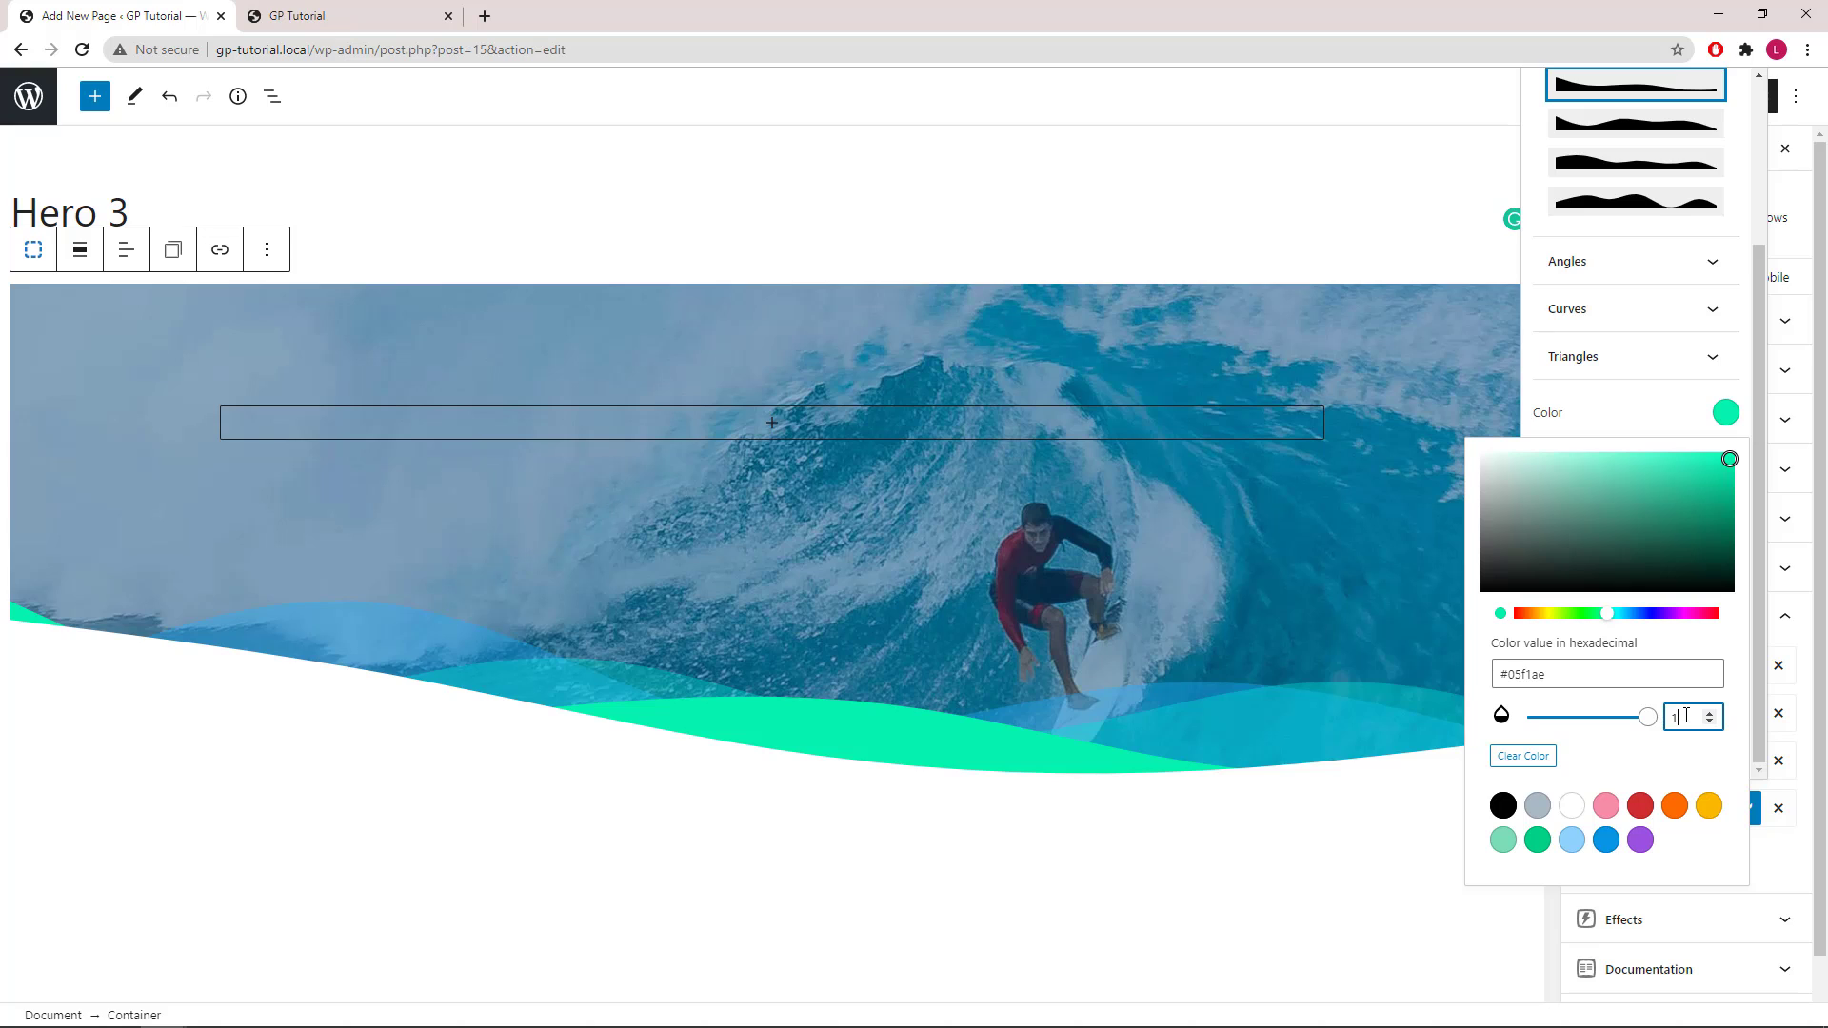
text(0.)
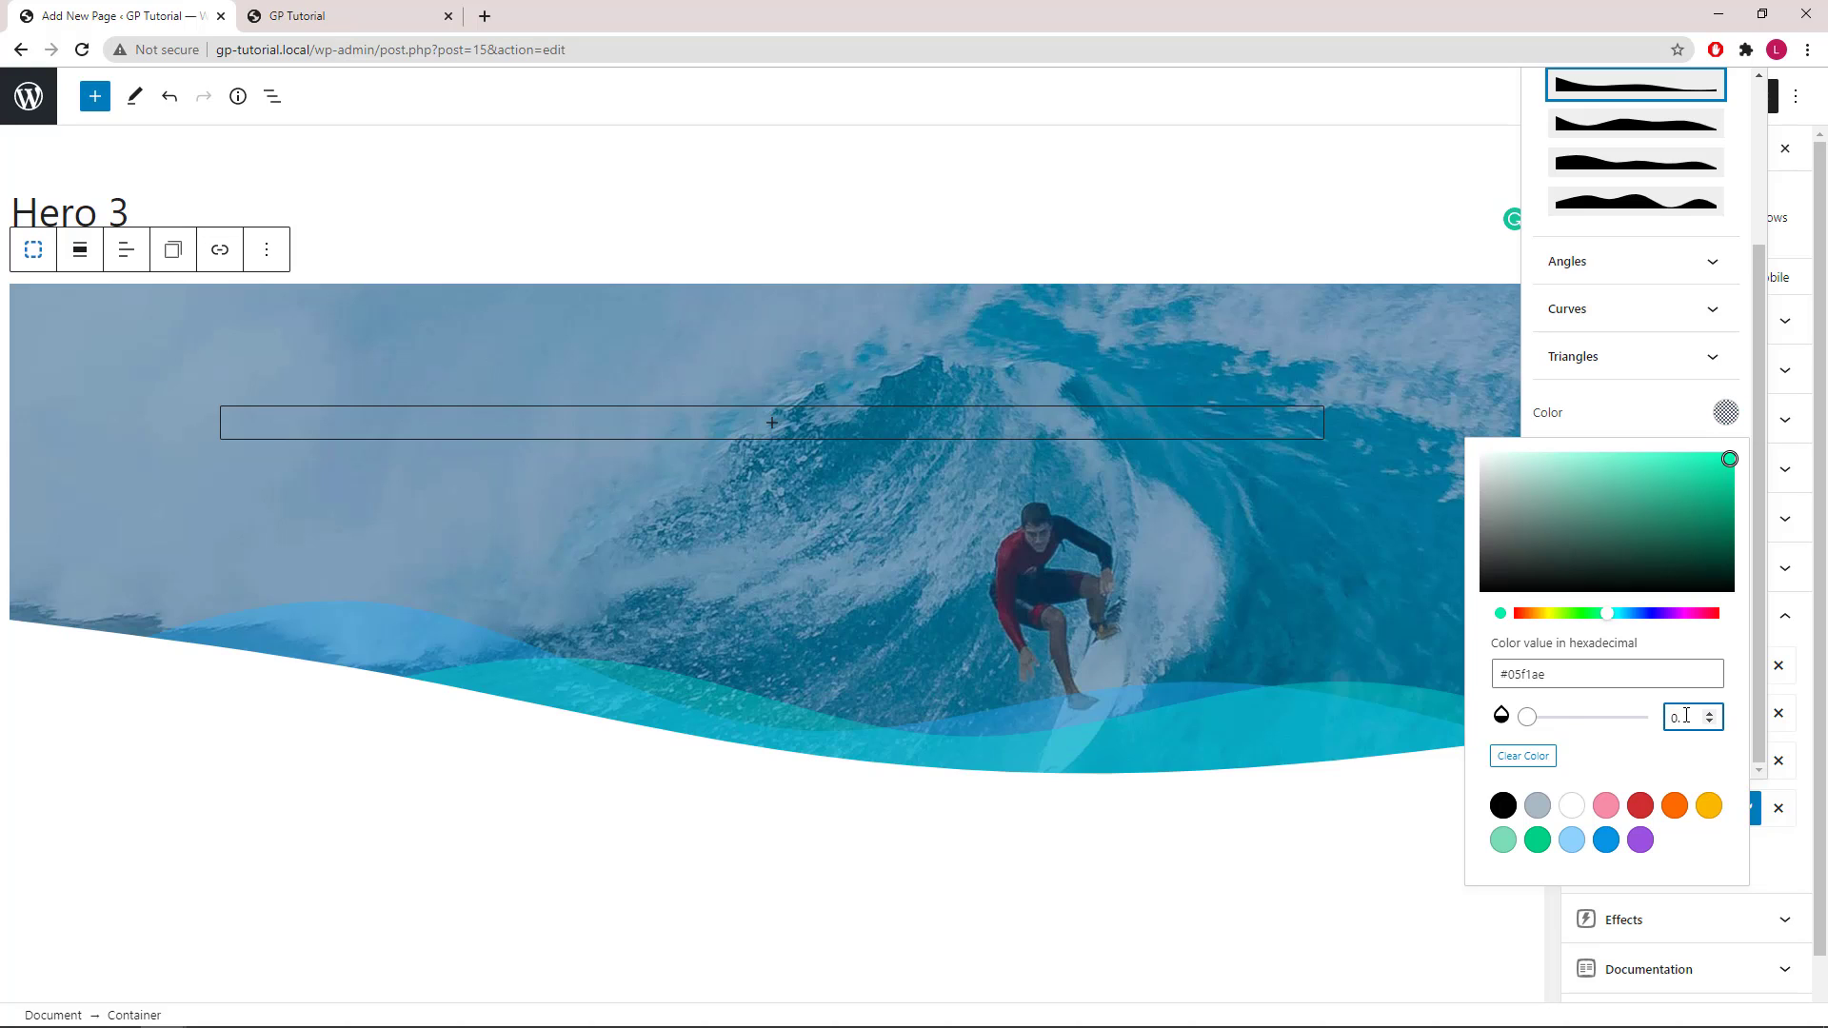
text(3)
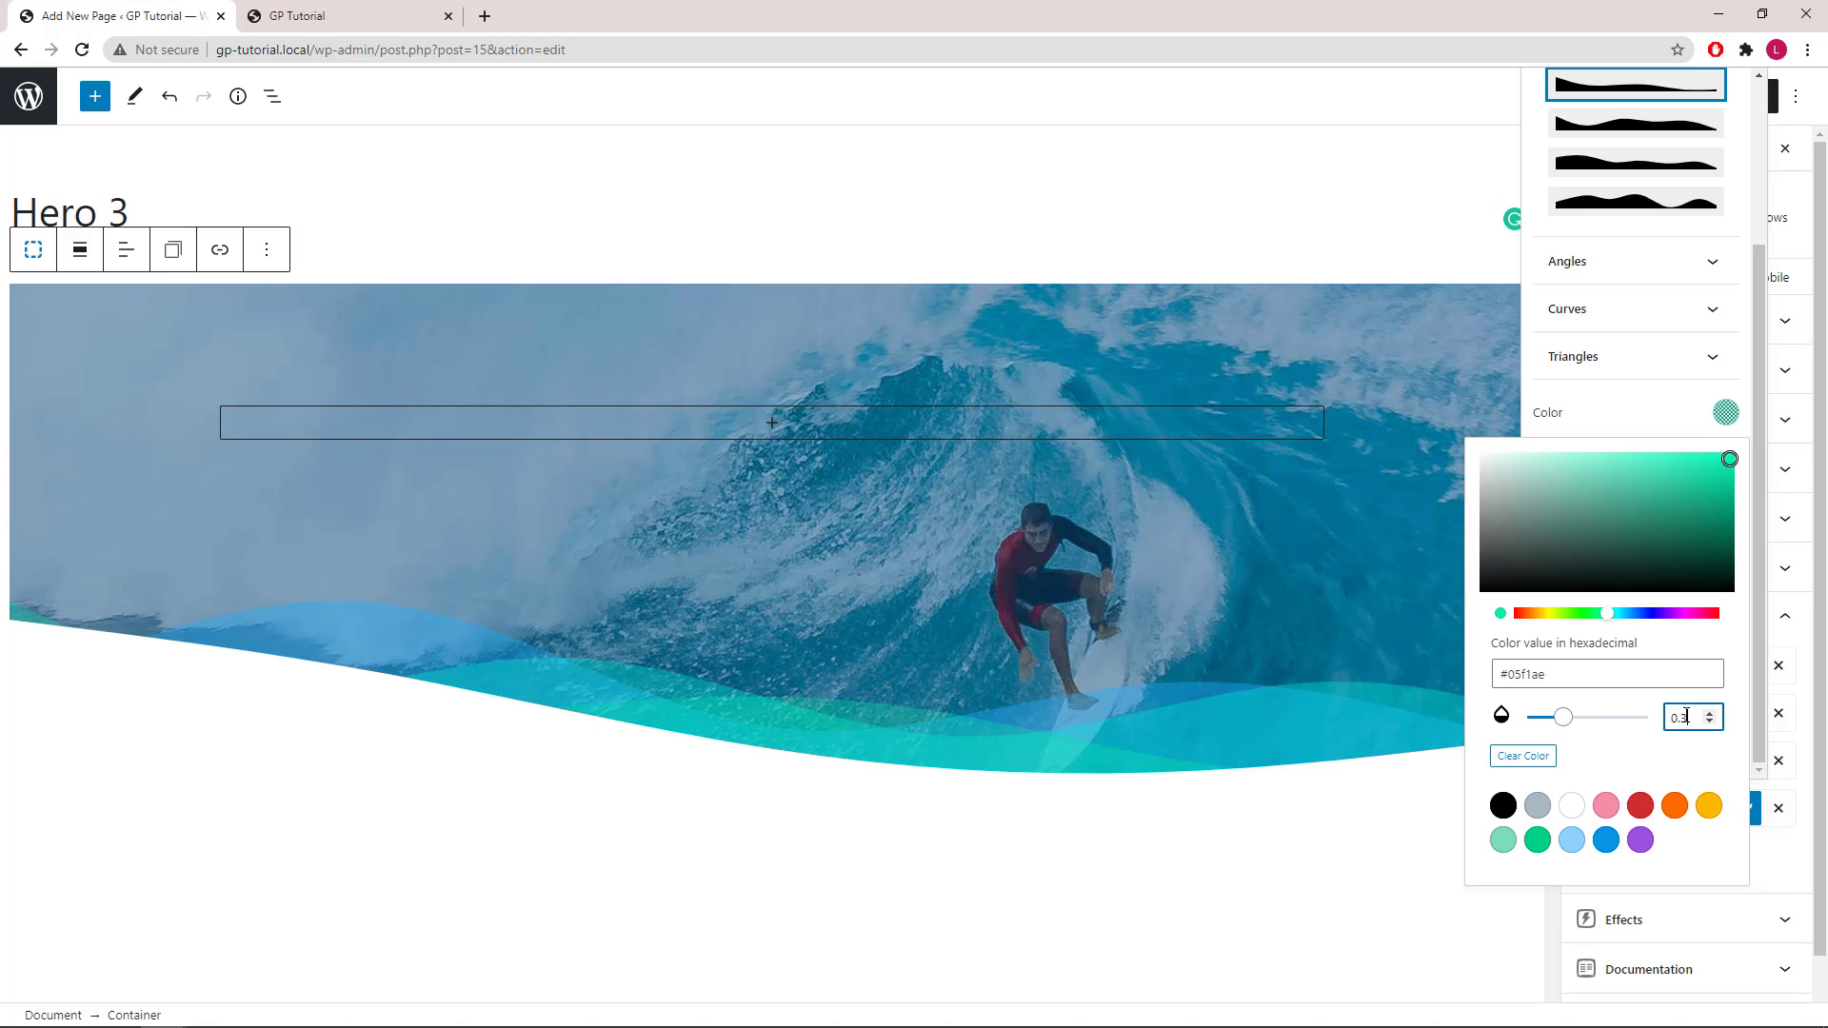
click(1728, 417)
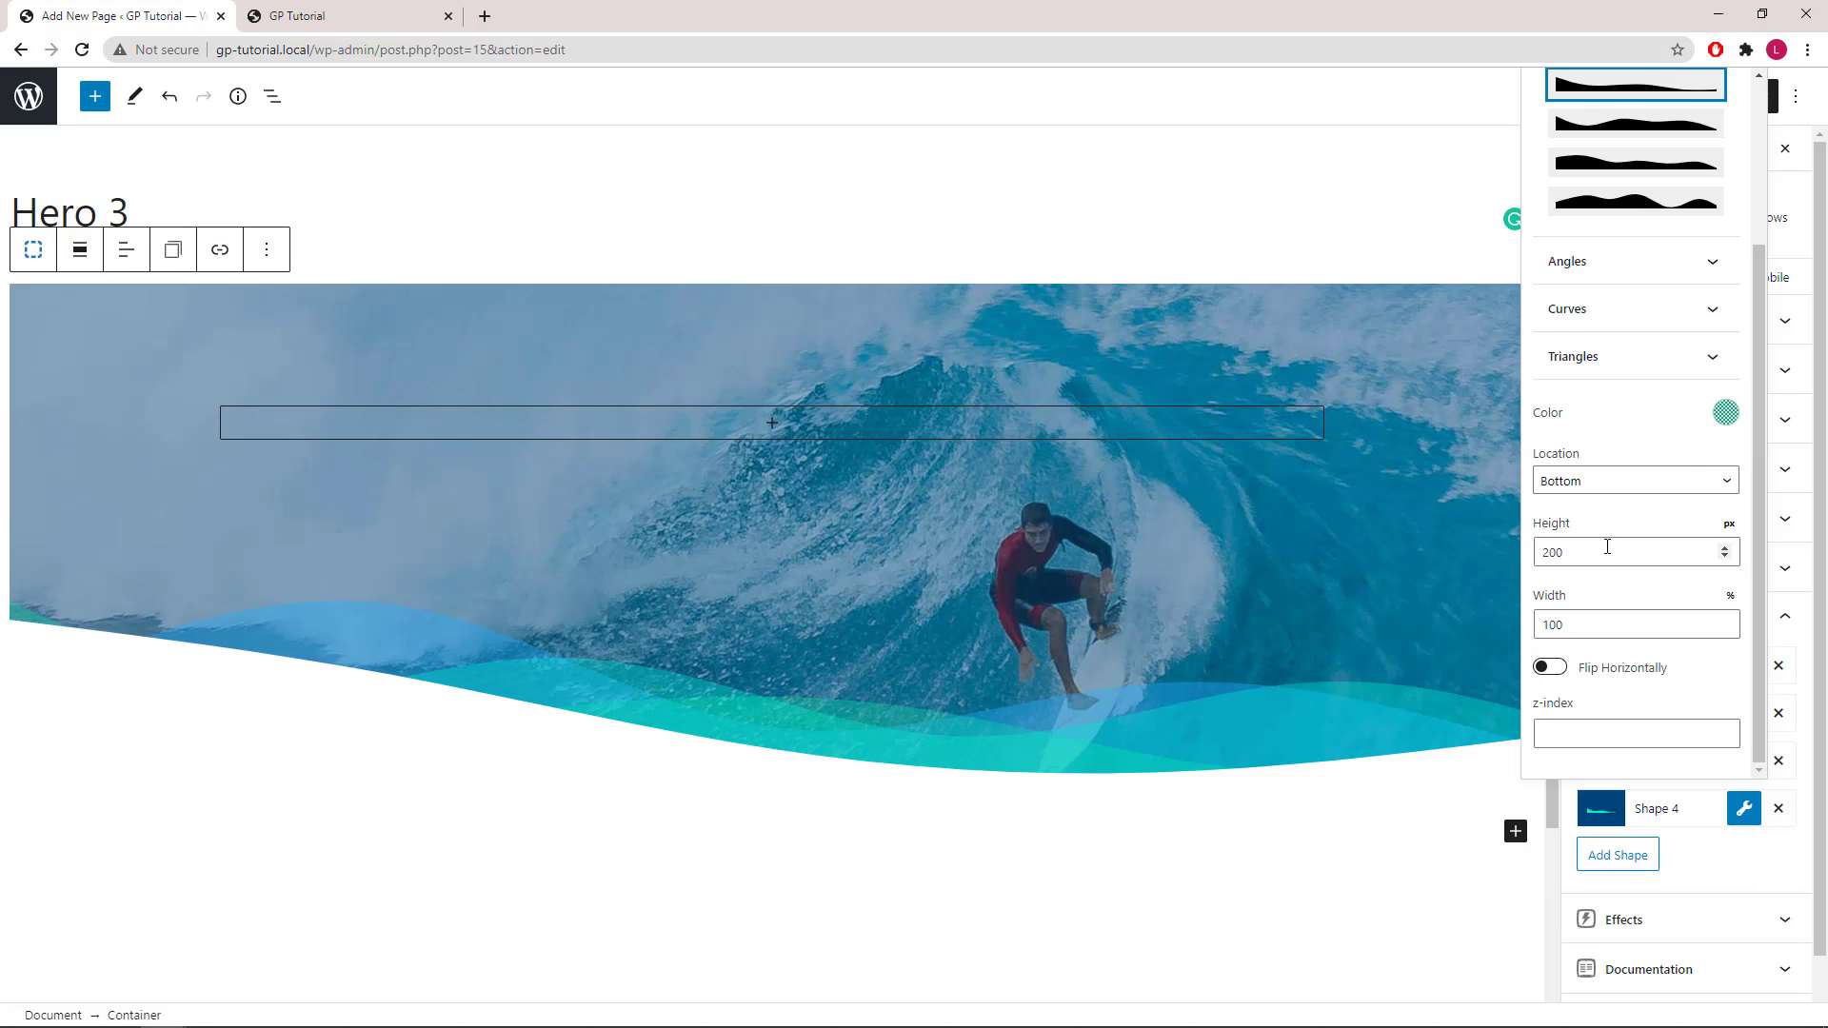
Set Shape 4's height to 260 px and close the shape settings.
double_click(1553, 553)
text(2)
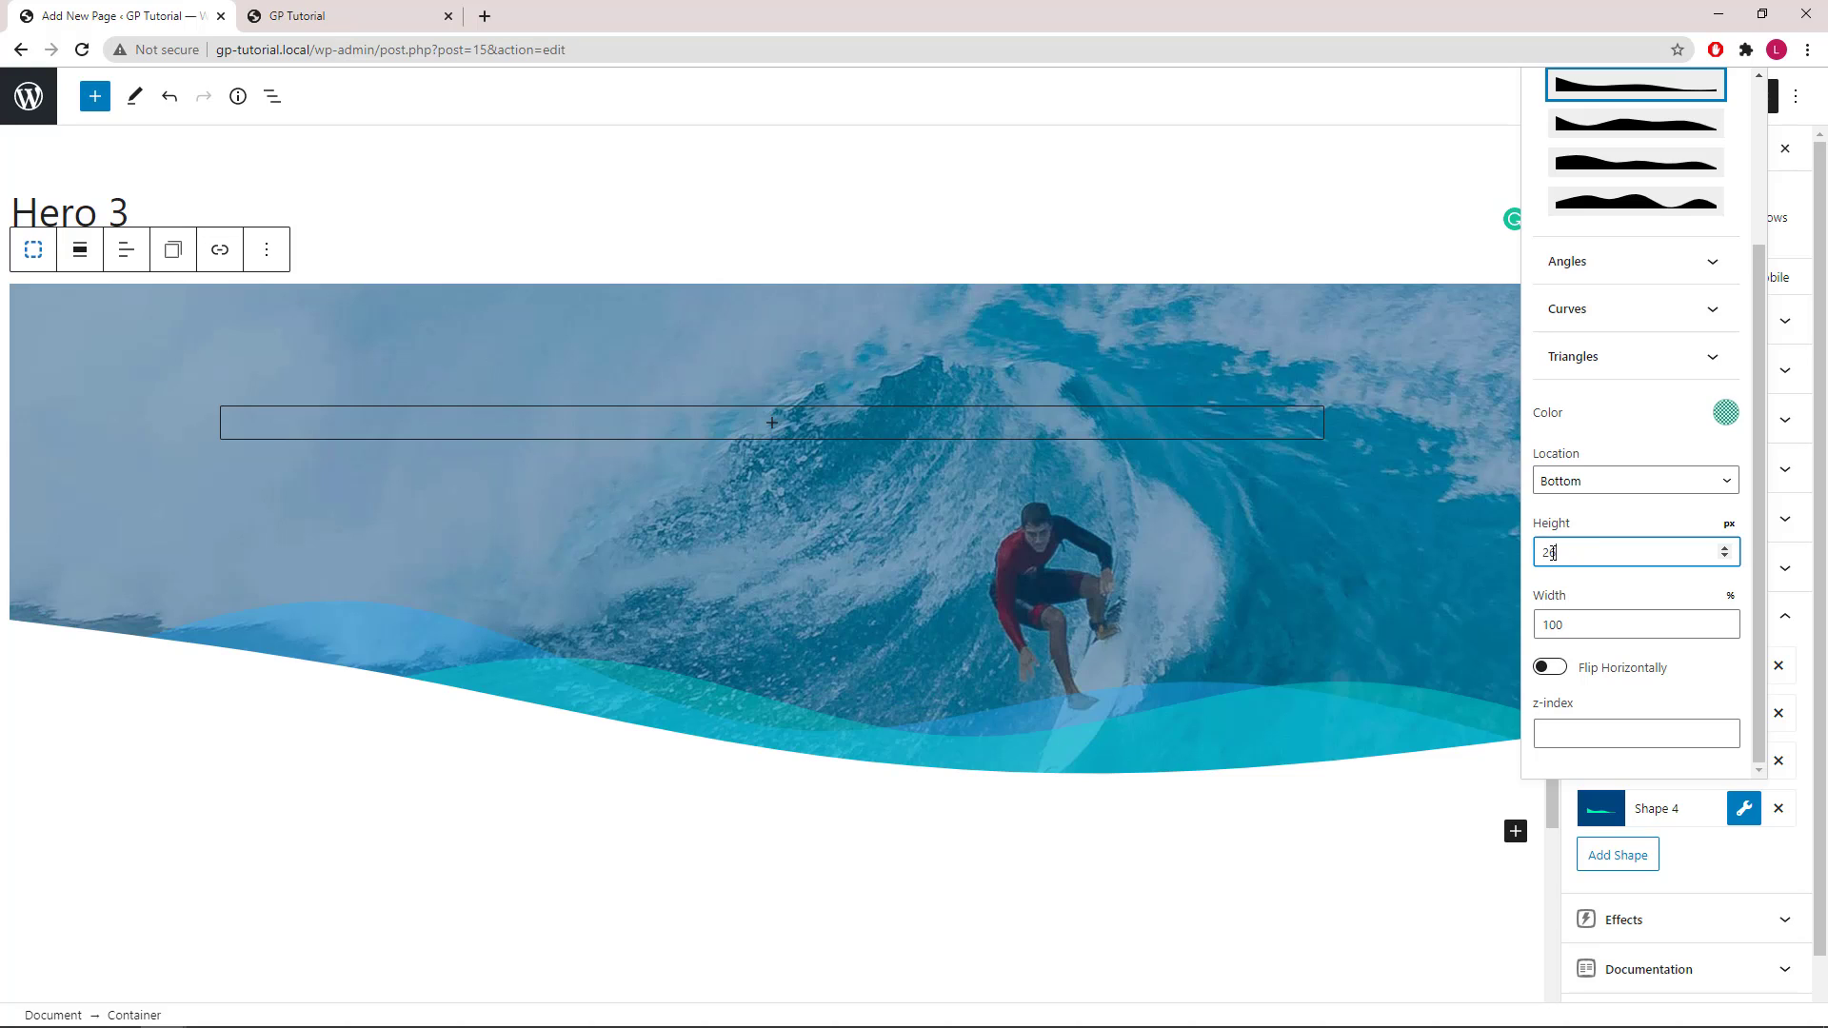
text(00)
key(BackSpace)
key(BackSpace)
text(60)
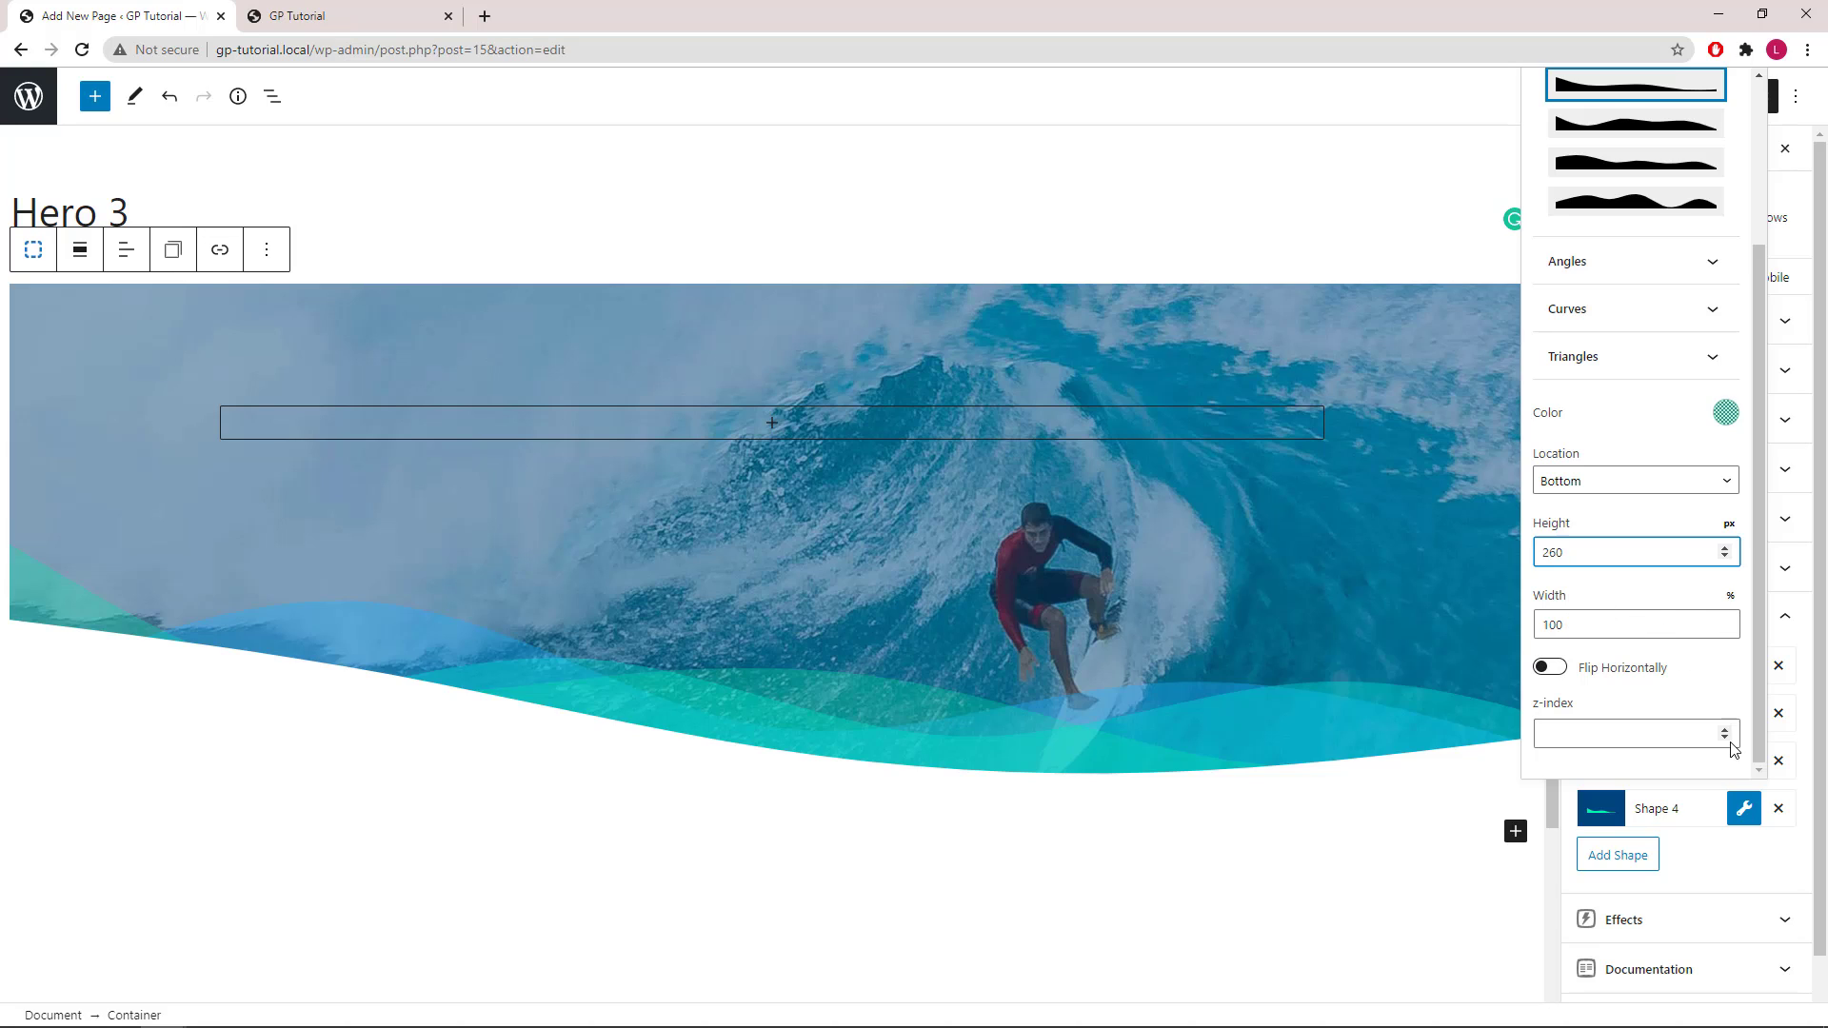
click(1744, 810)
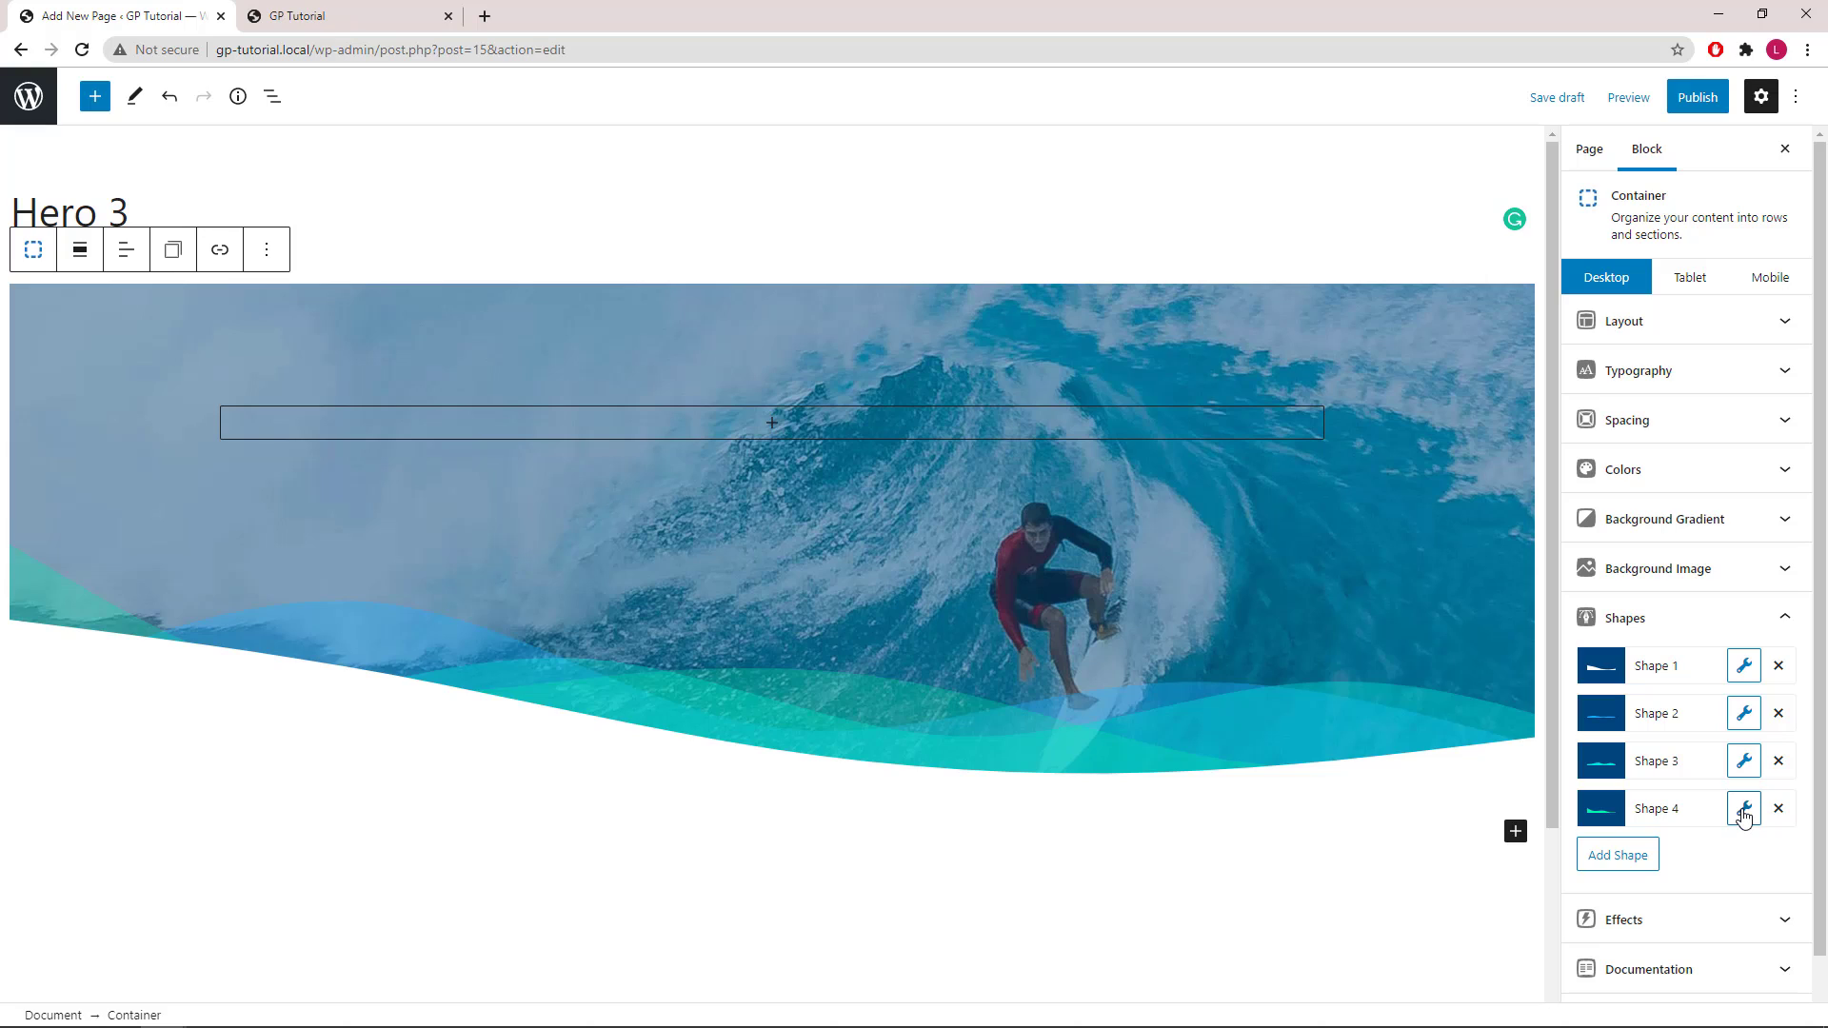
click(1787, 624)
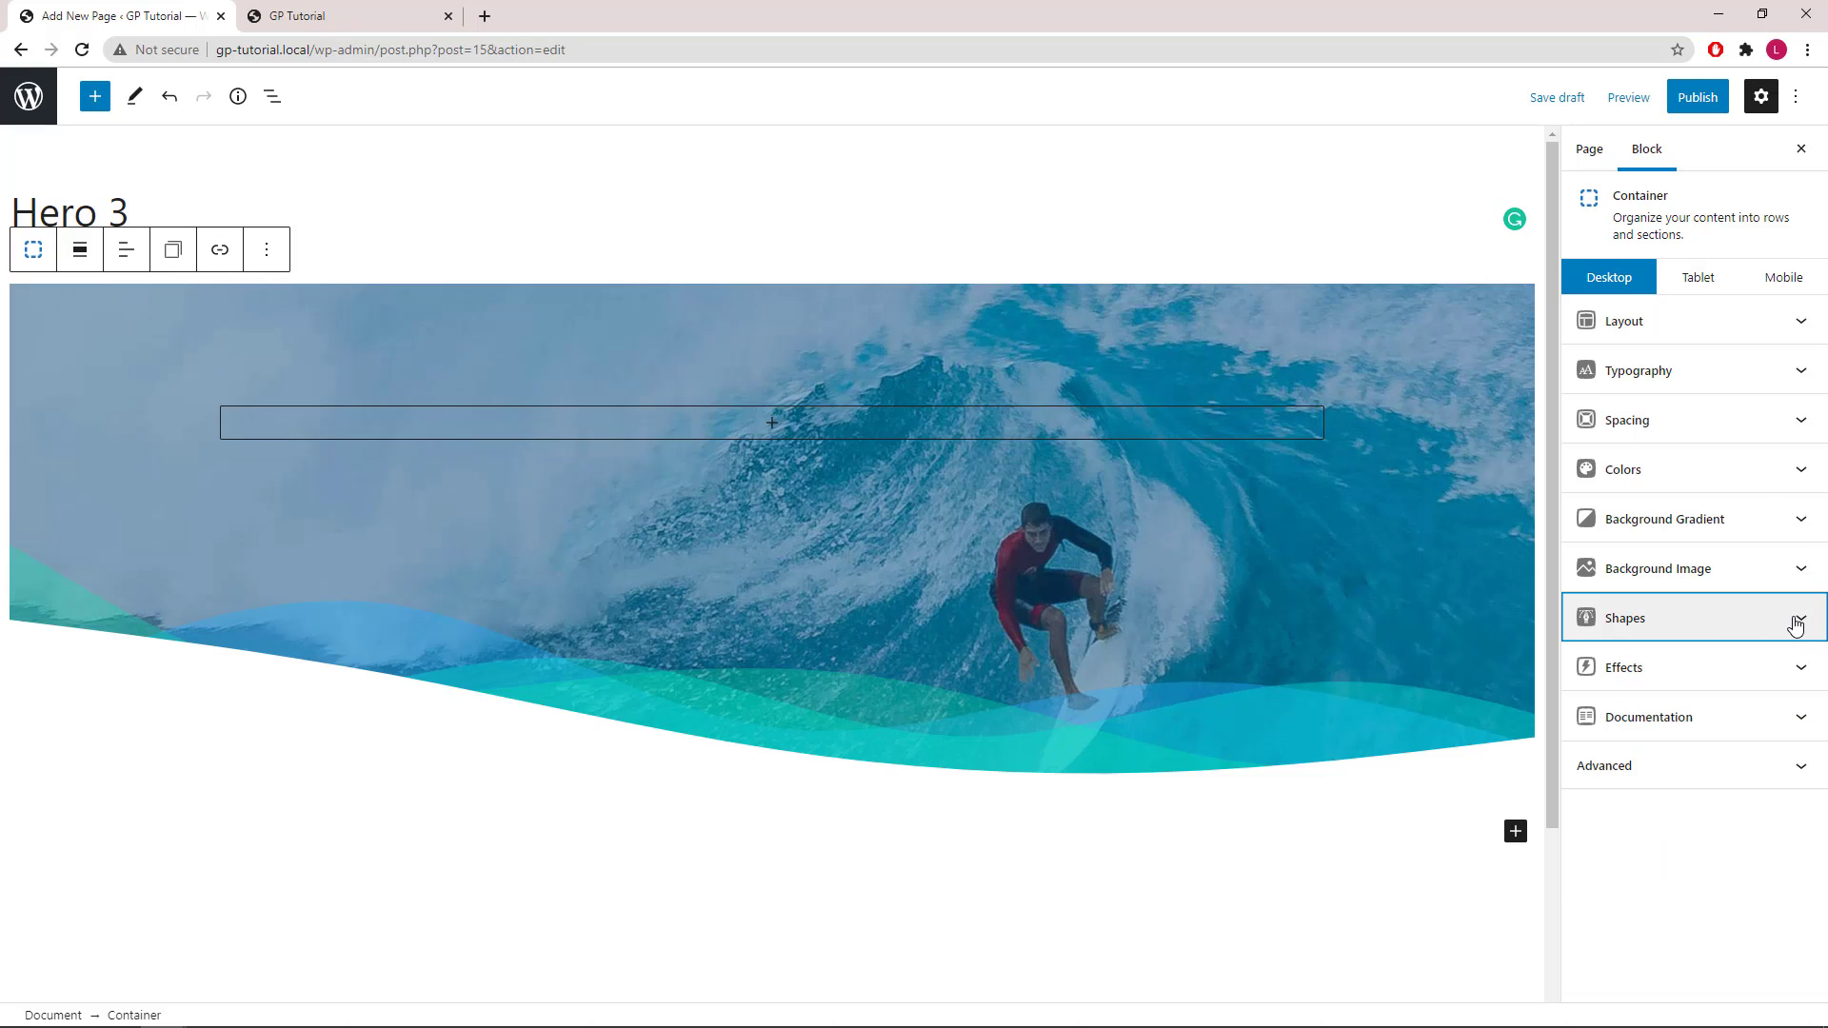
Insert a Grid block with a single-column layout inside the hero container.
click(779, 428)
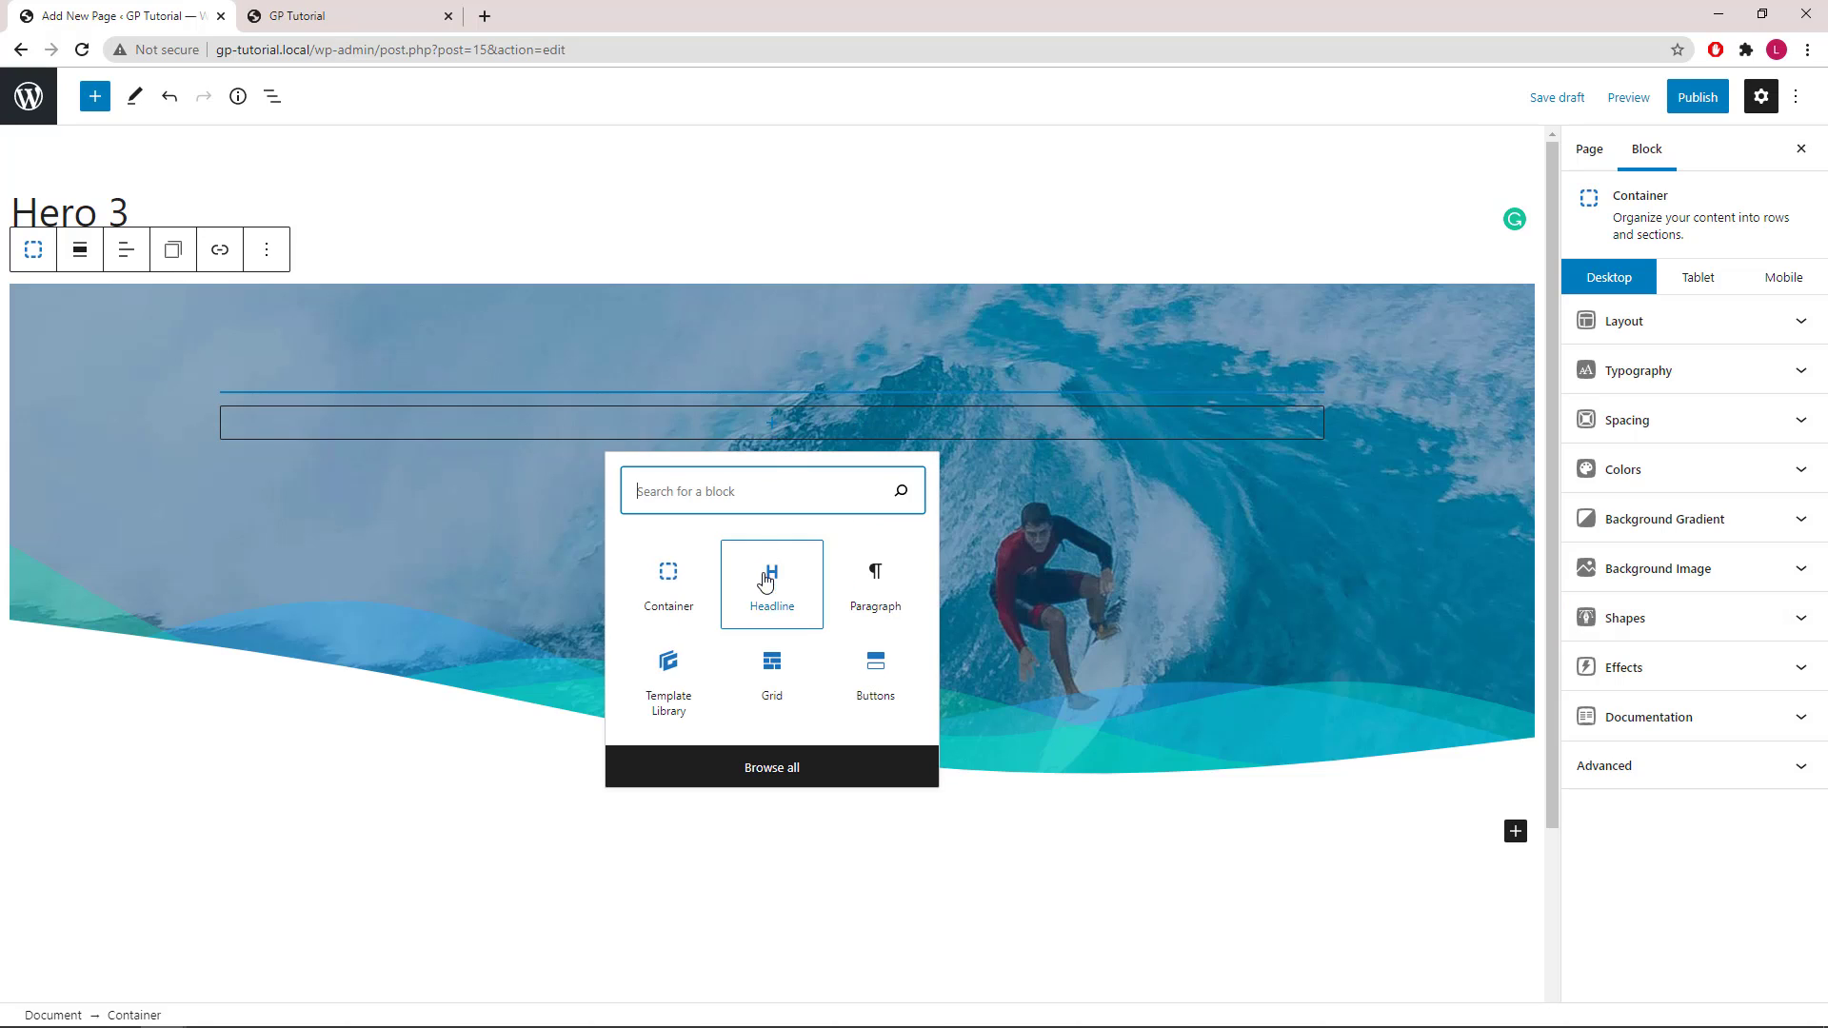
click(773, 674)
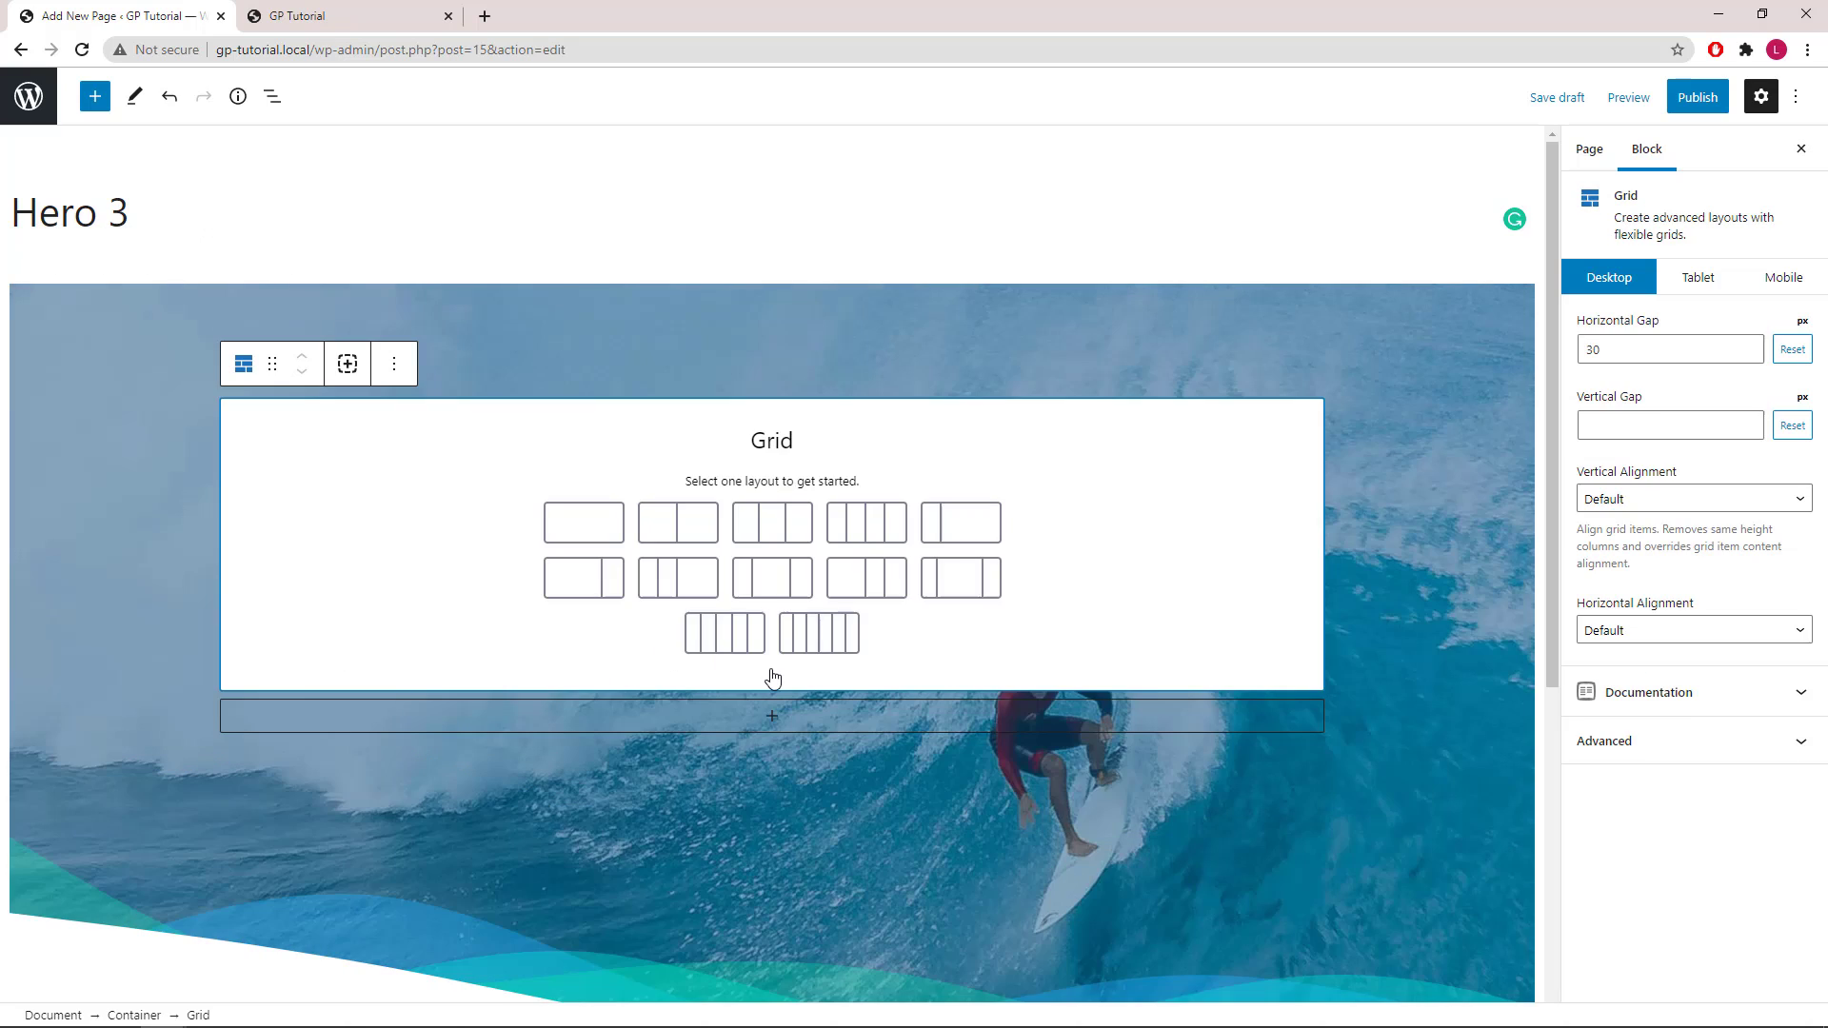
click(601, 536)
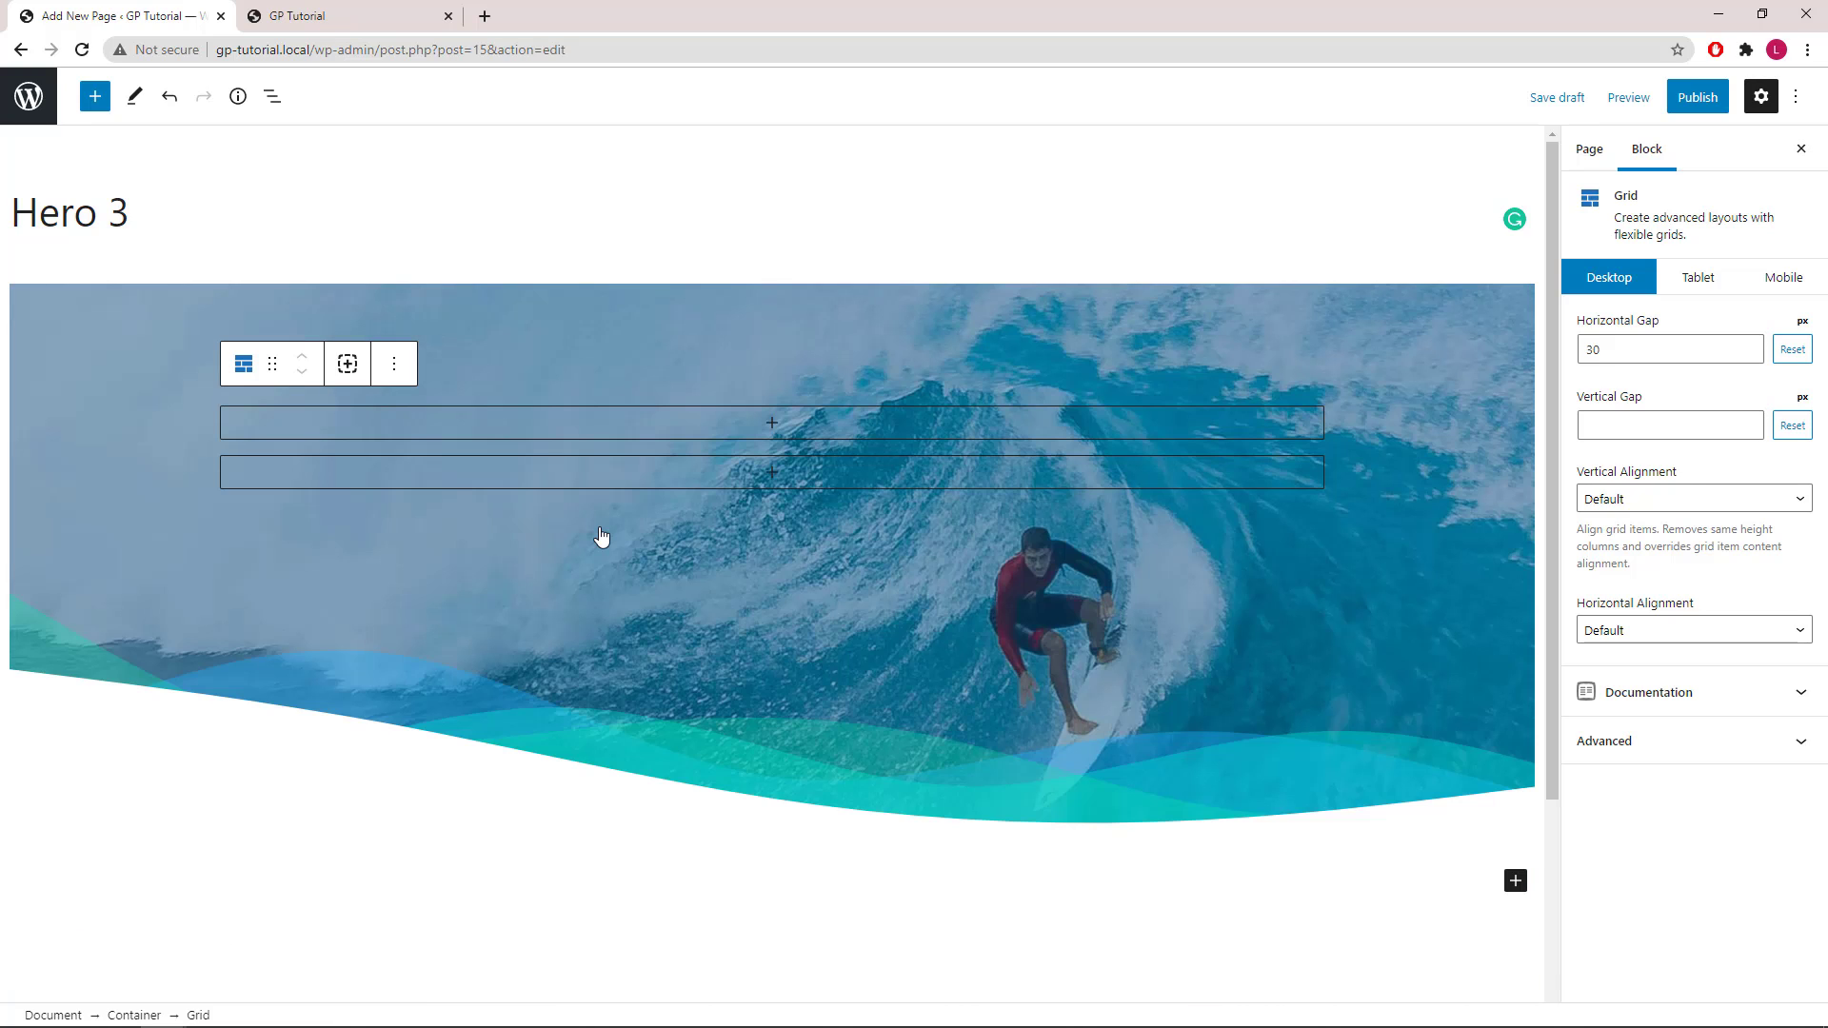
Select the container nested in the grid and set its desktop width to 50%.
click(282, 109)
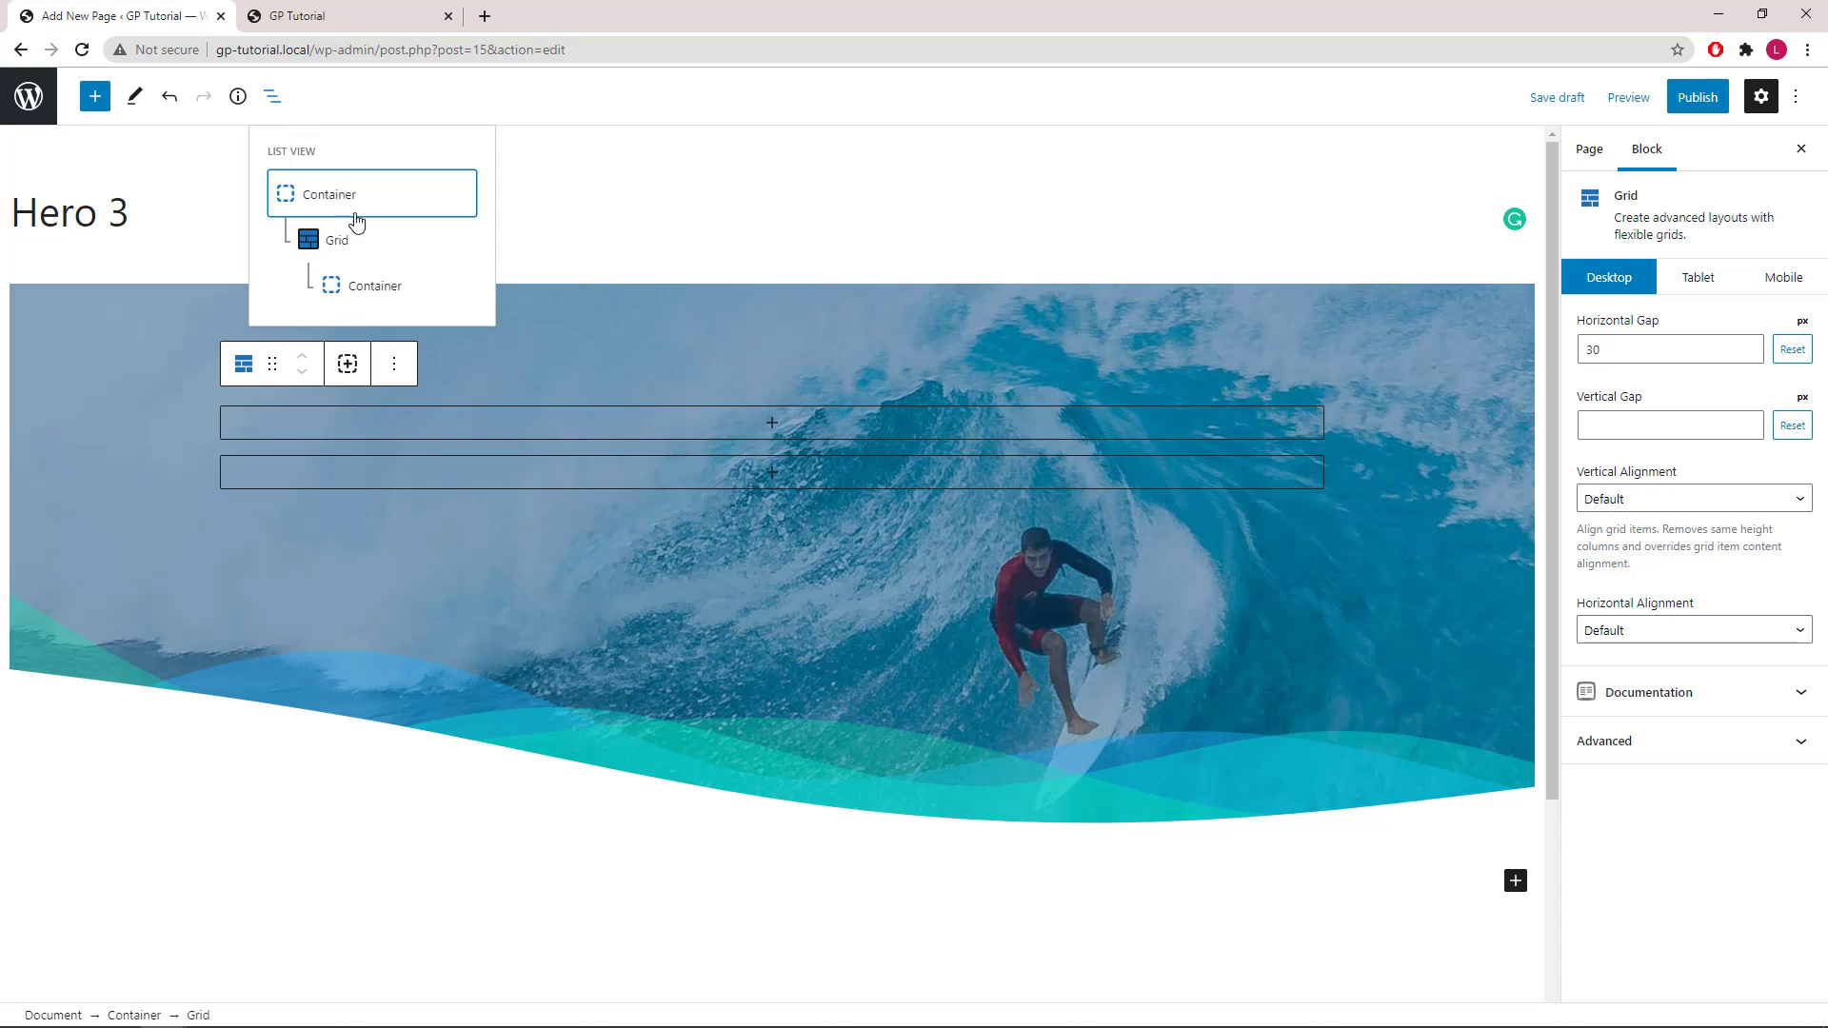
click(371, 291)
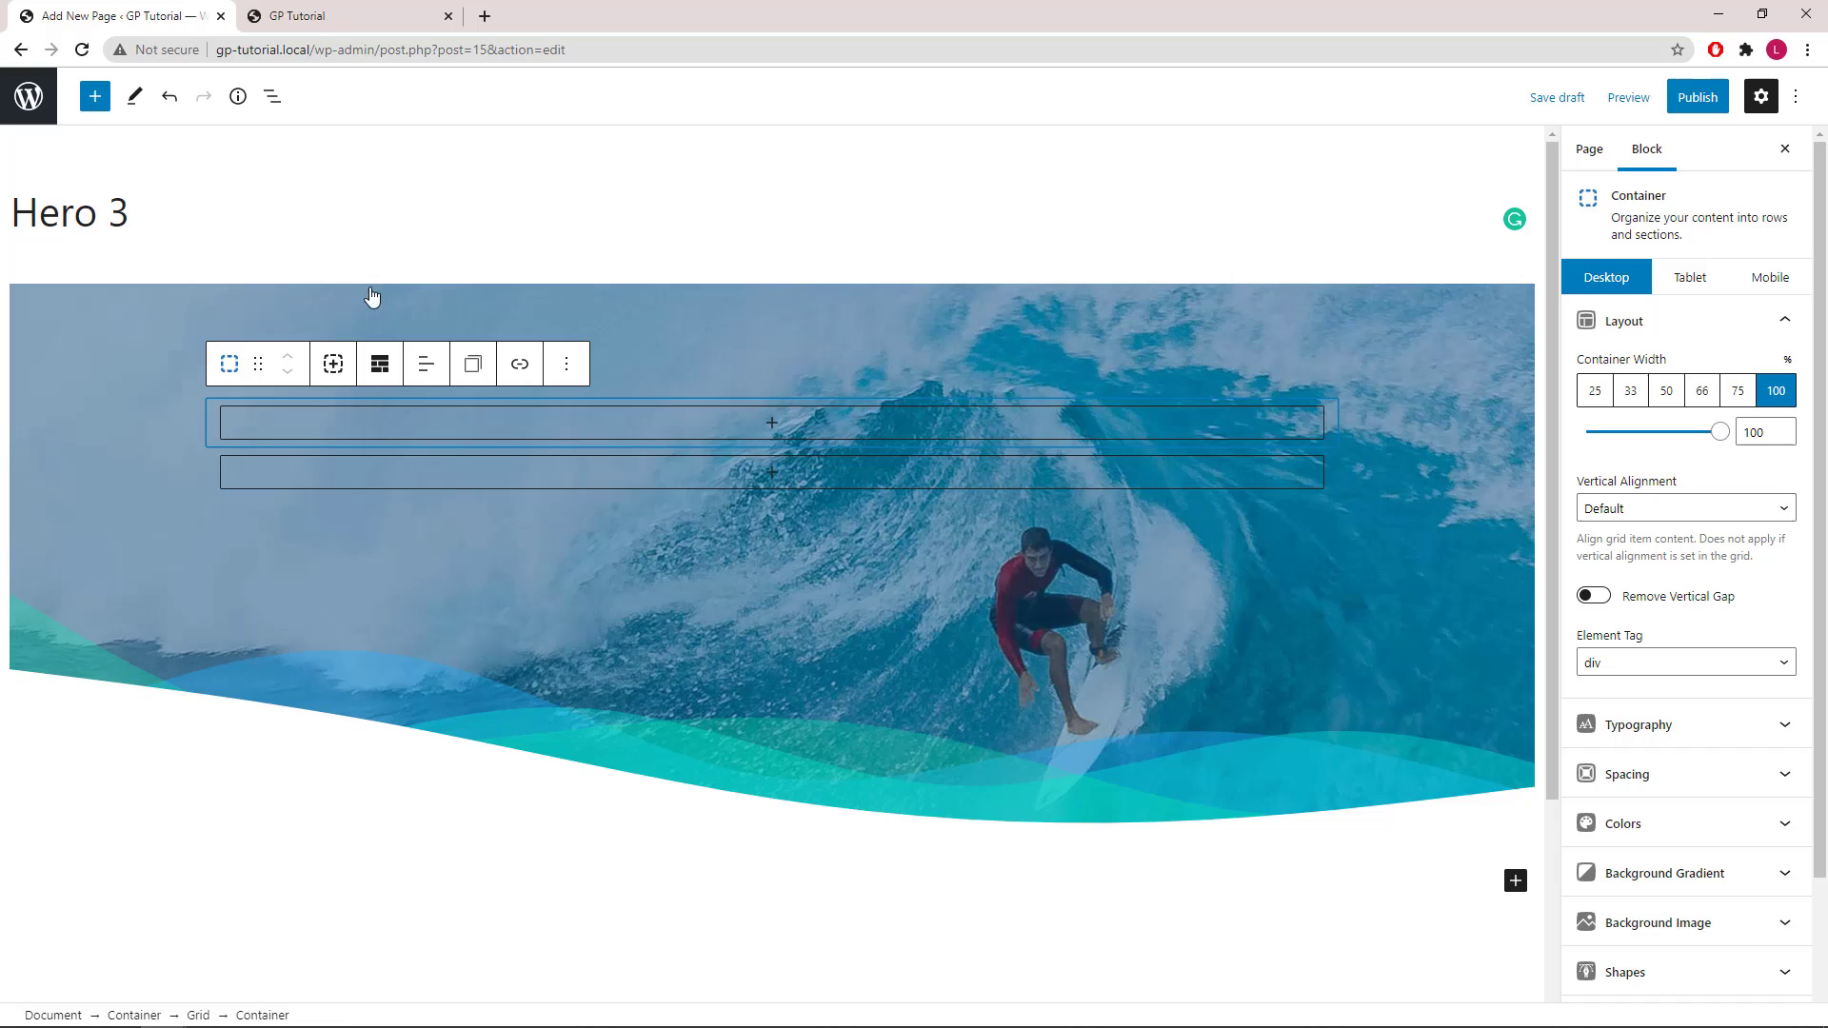
click(1676, 399)
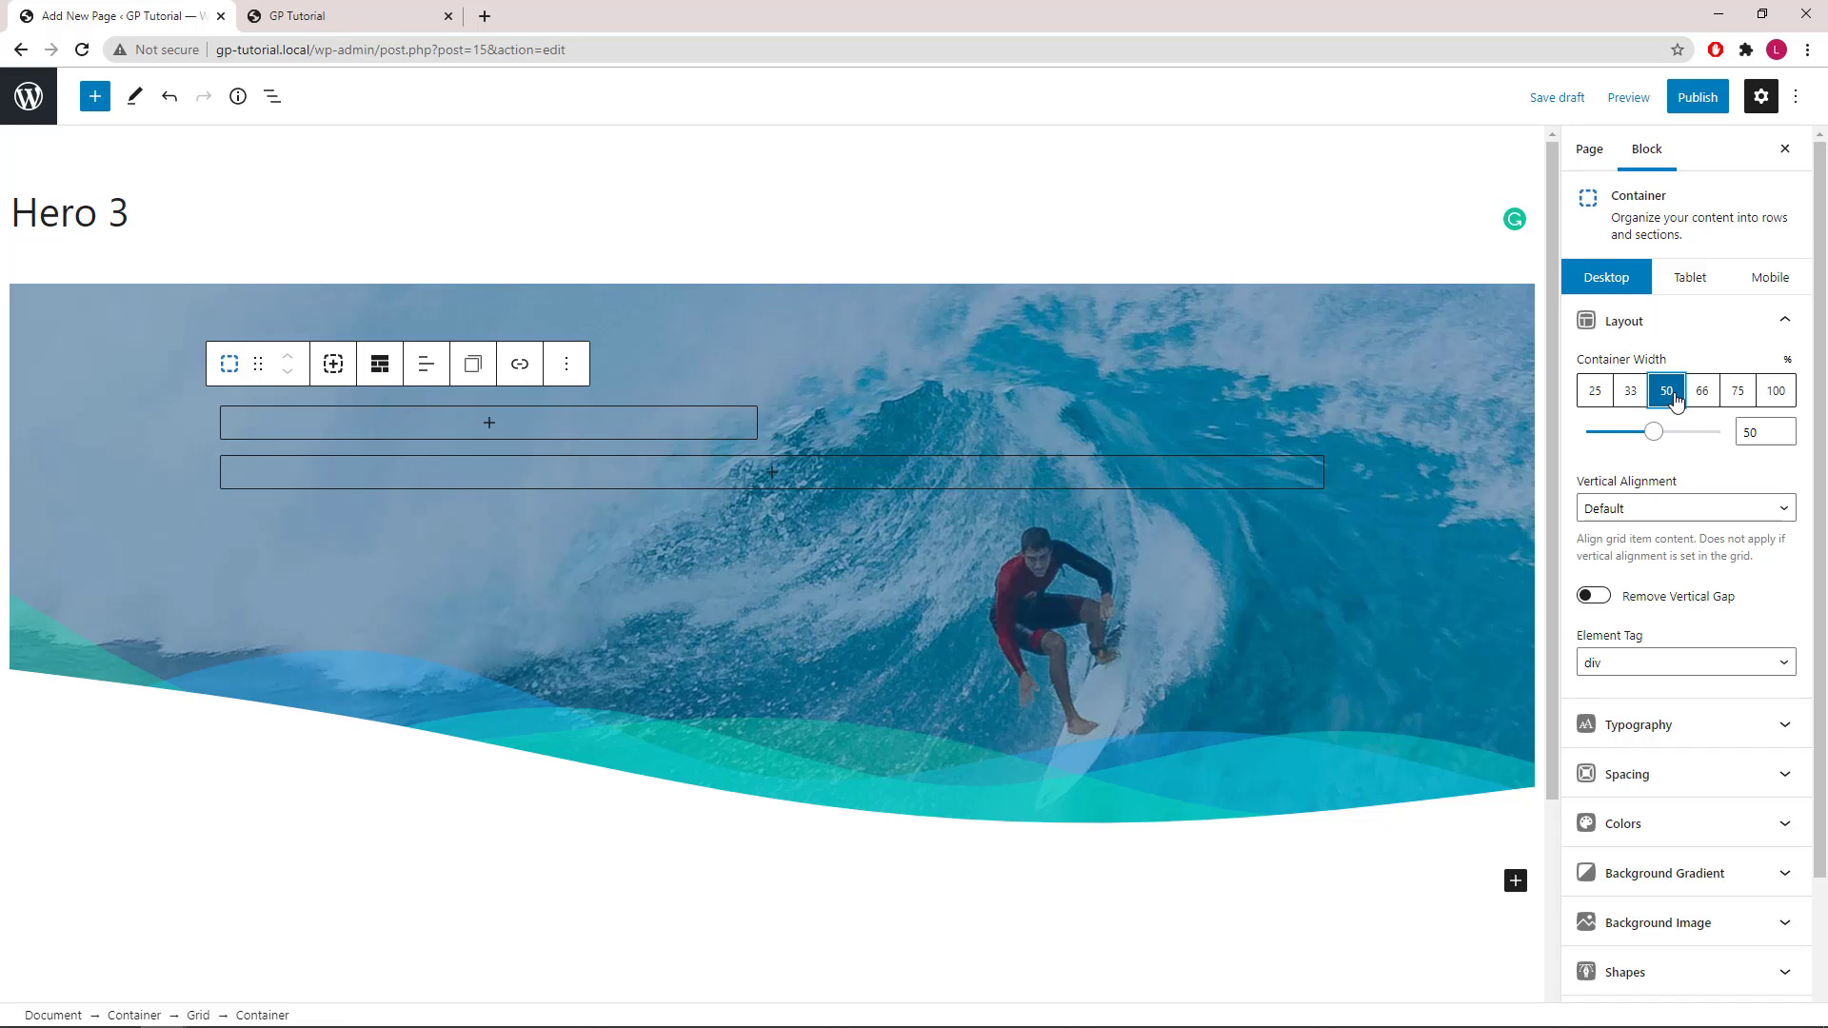
click(1786, 327)
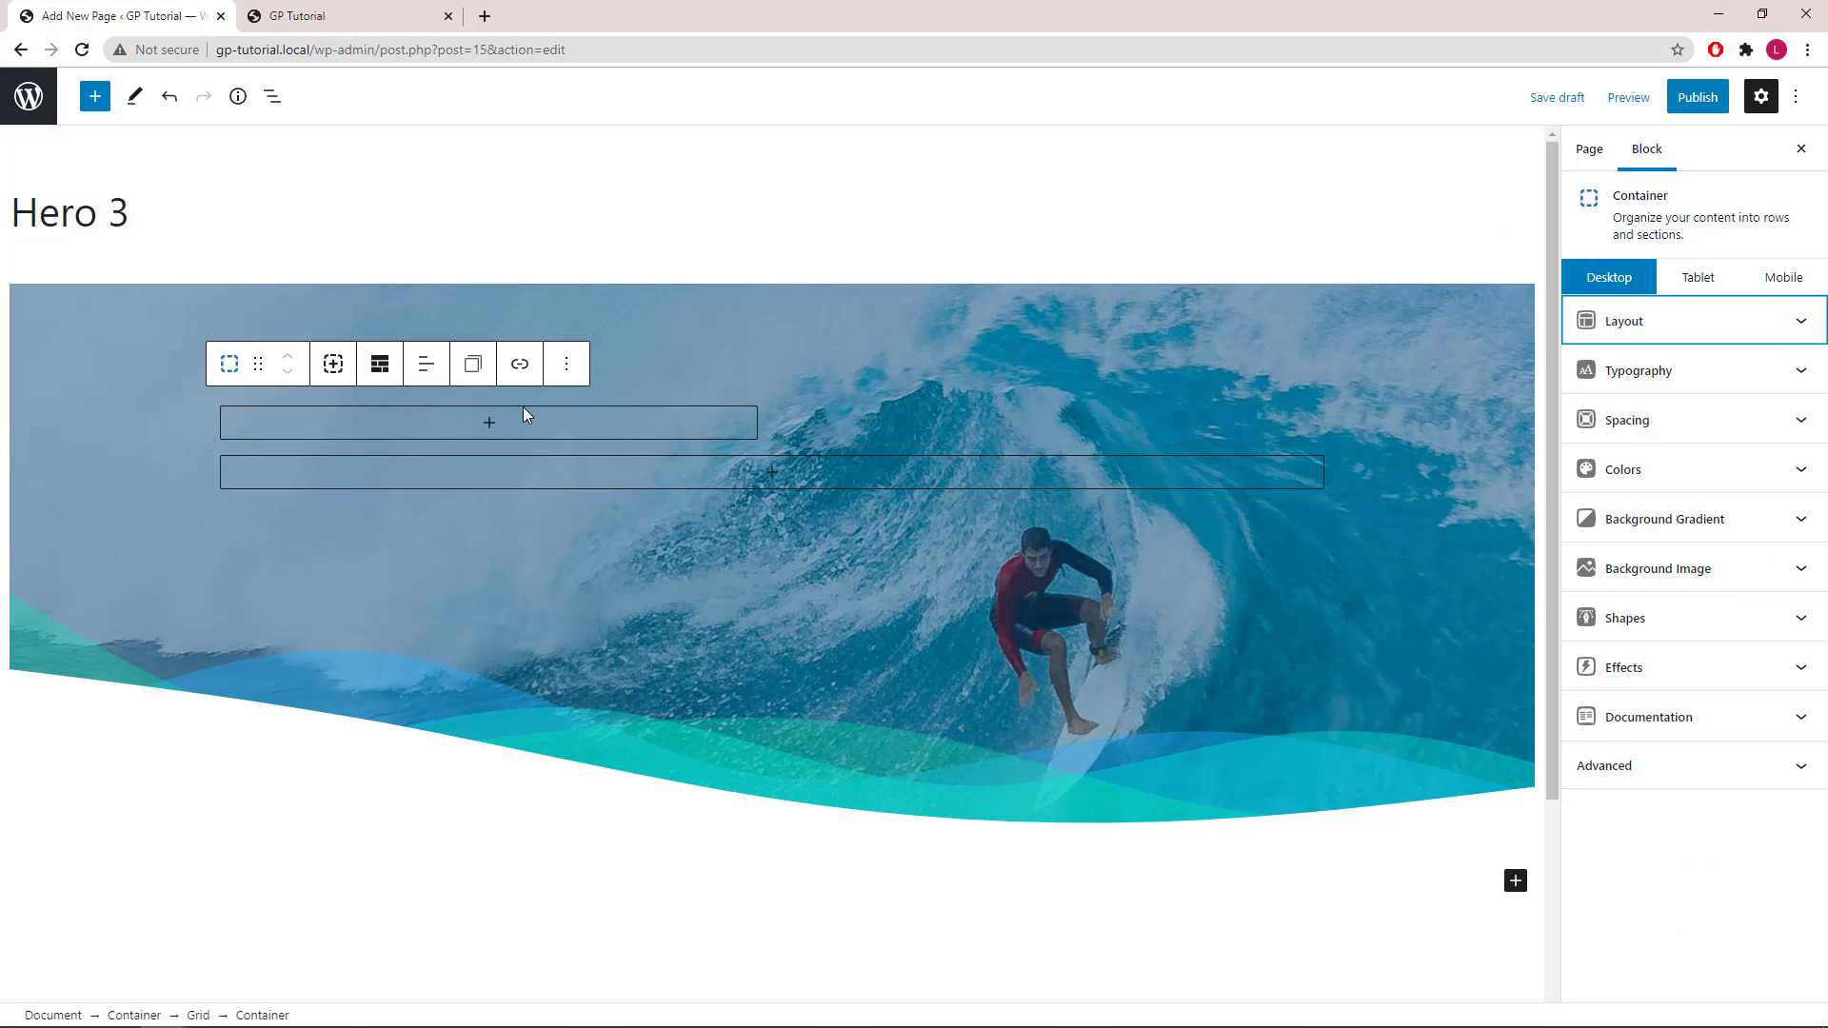
Add a Heading 1 headline in the grid's container and paste the text "Professionally guided Costa Rica surf tours.".
click(511, 429)
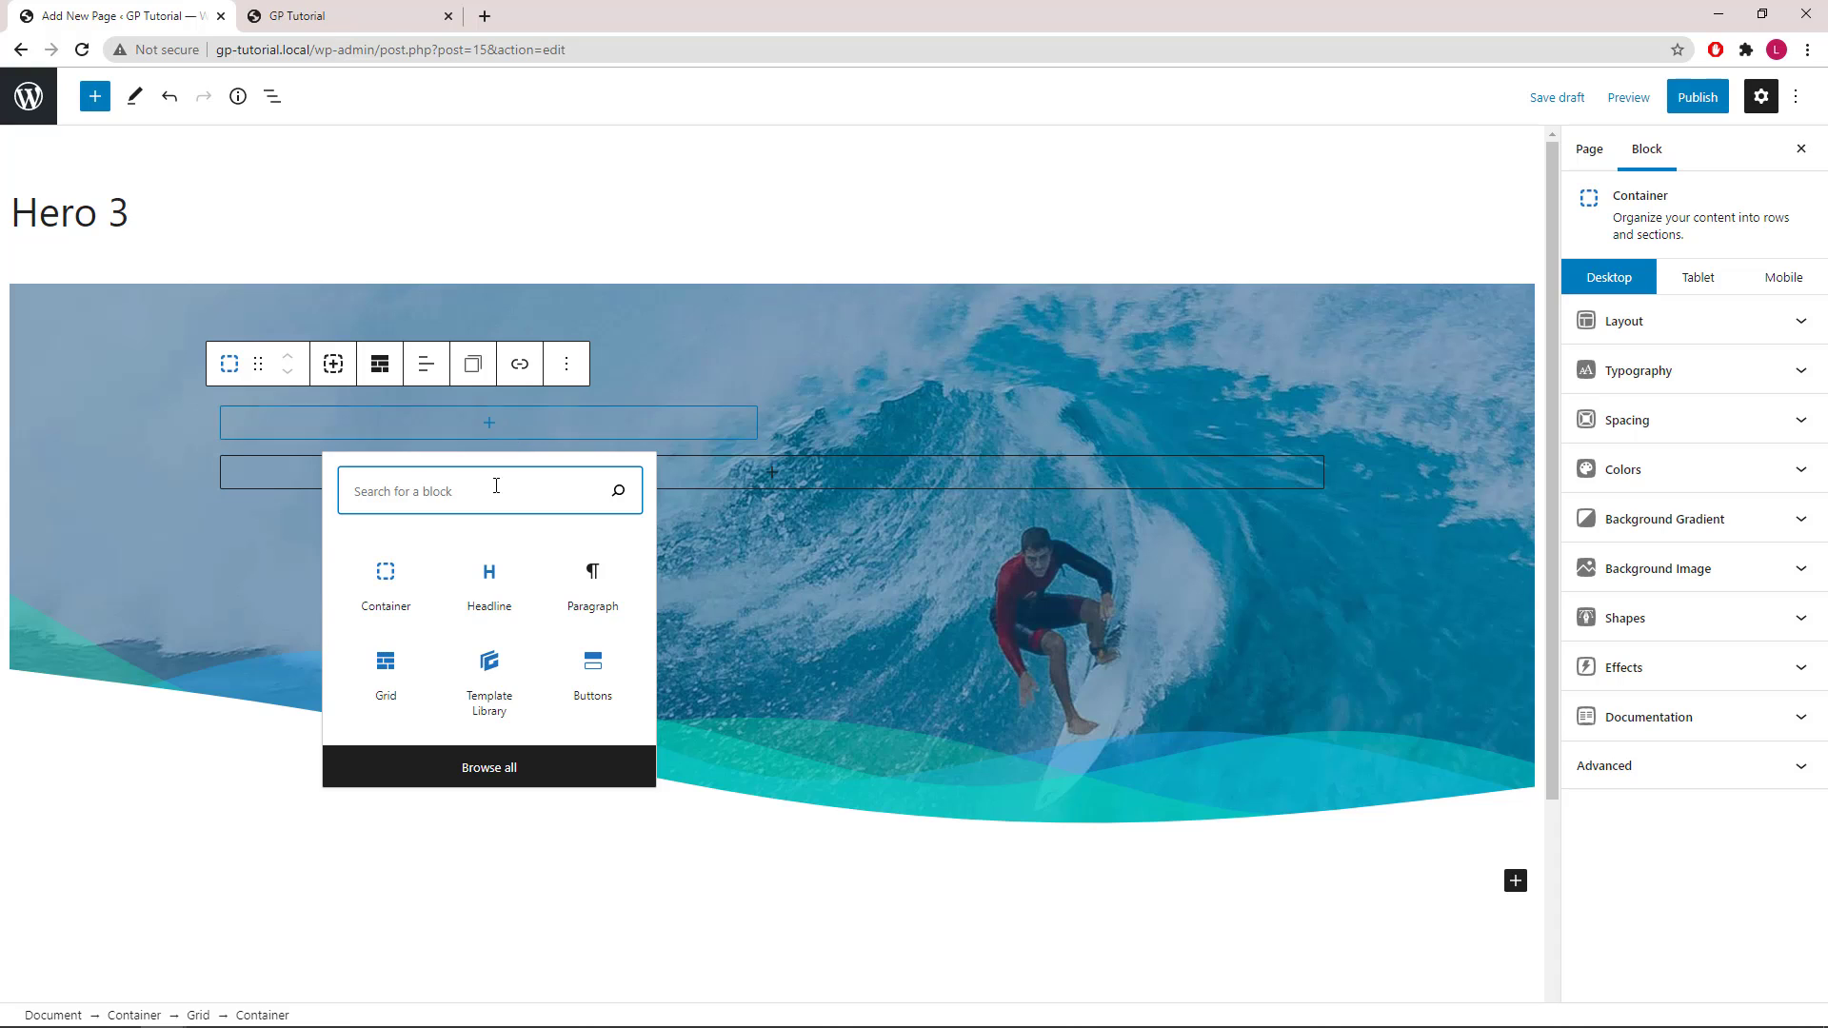
click(495, 592)
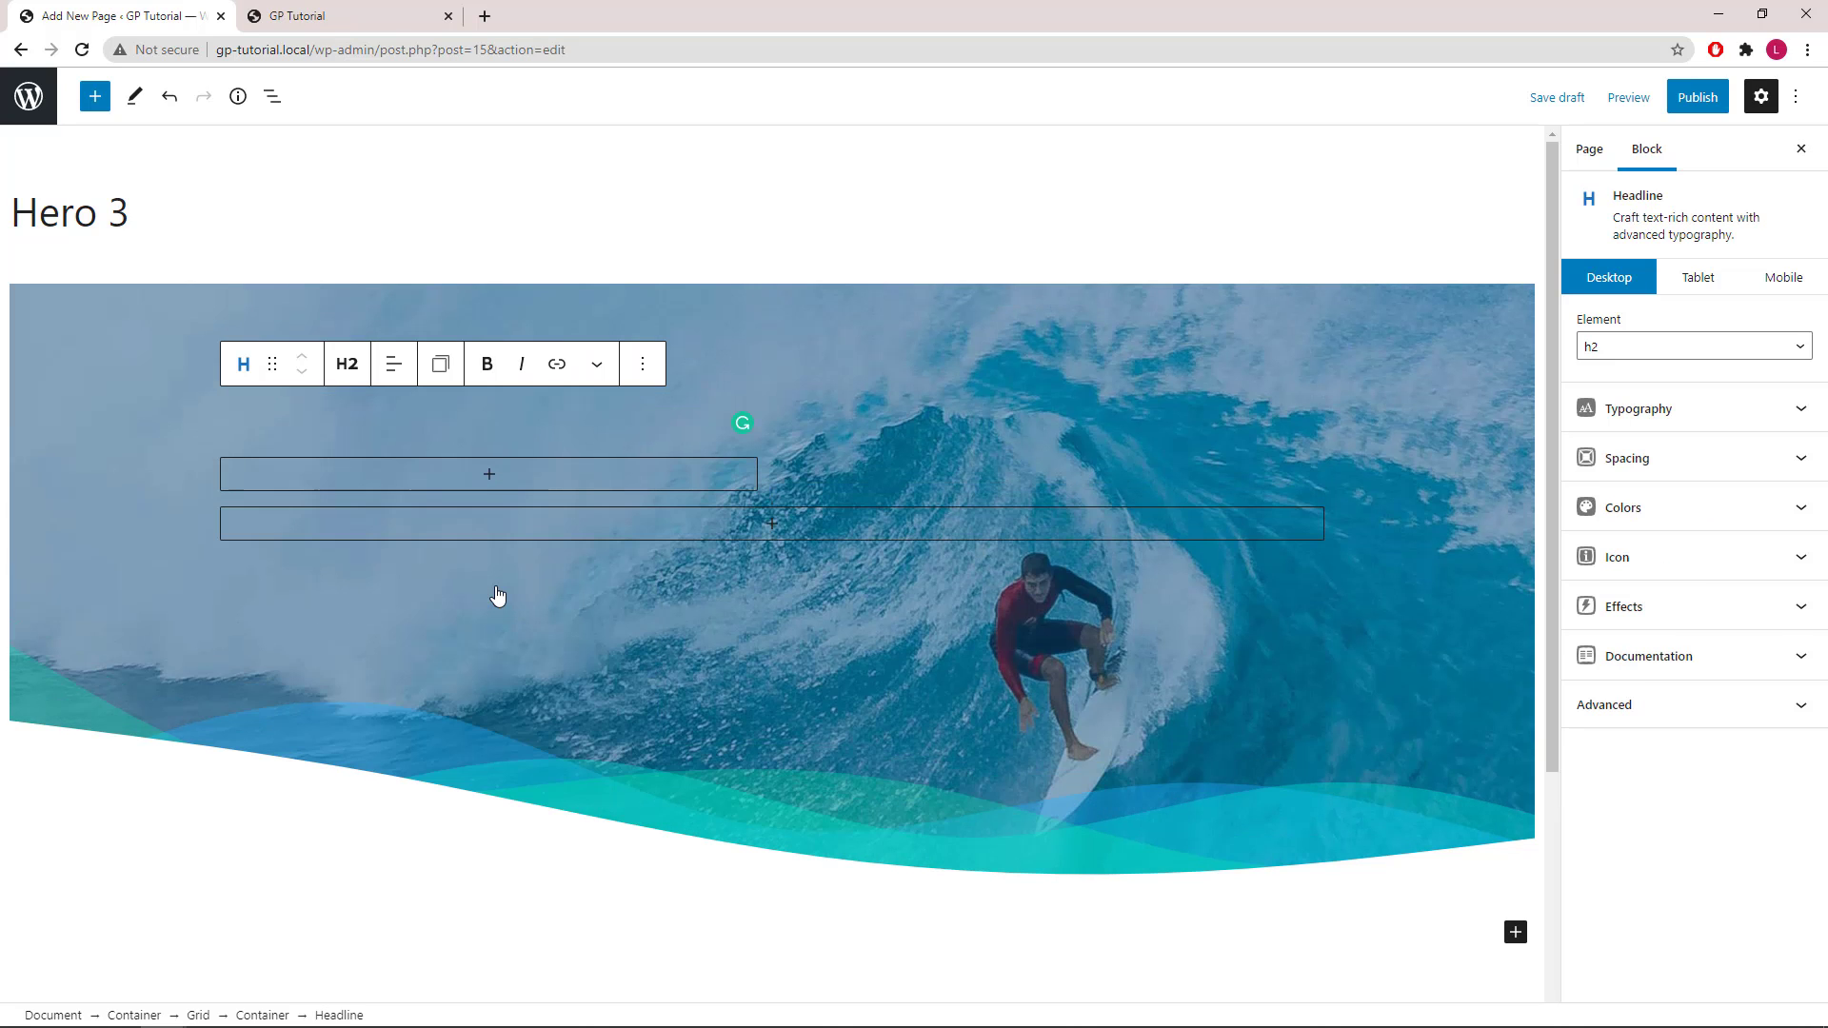
click(347, 366)
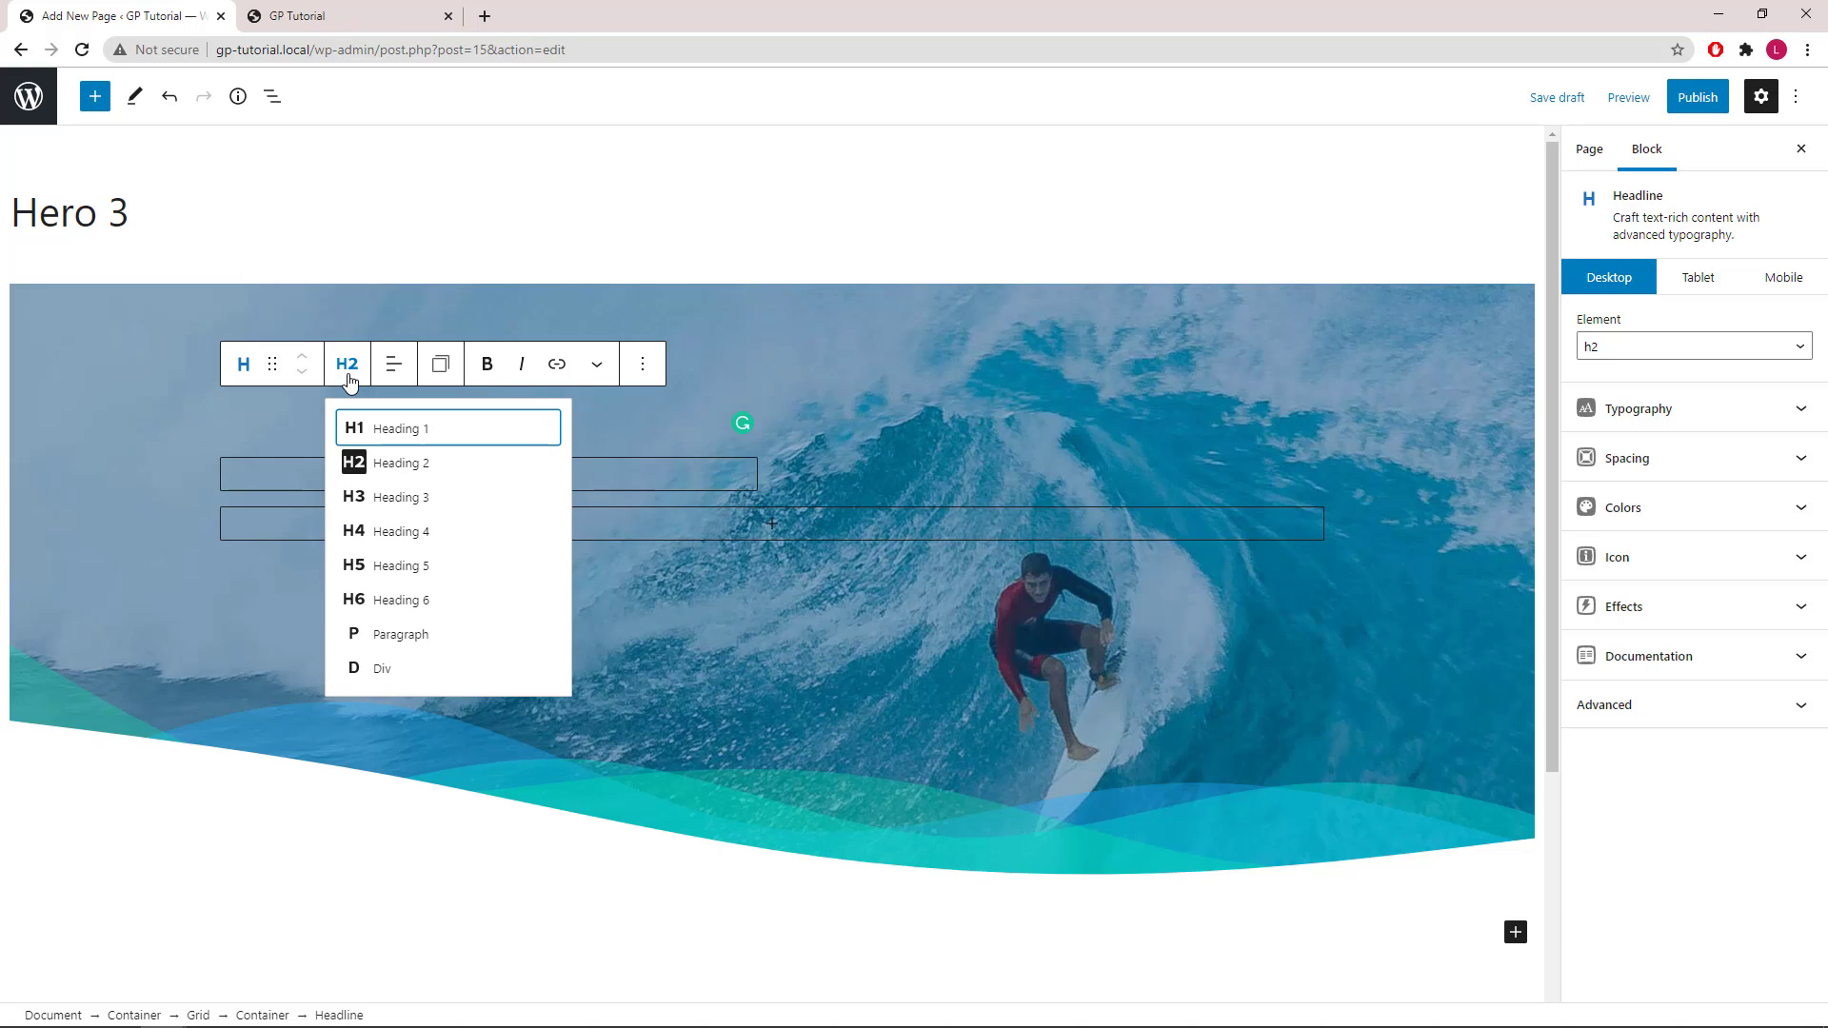
click(413, 438)
click(332, 431)
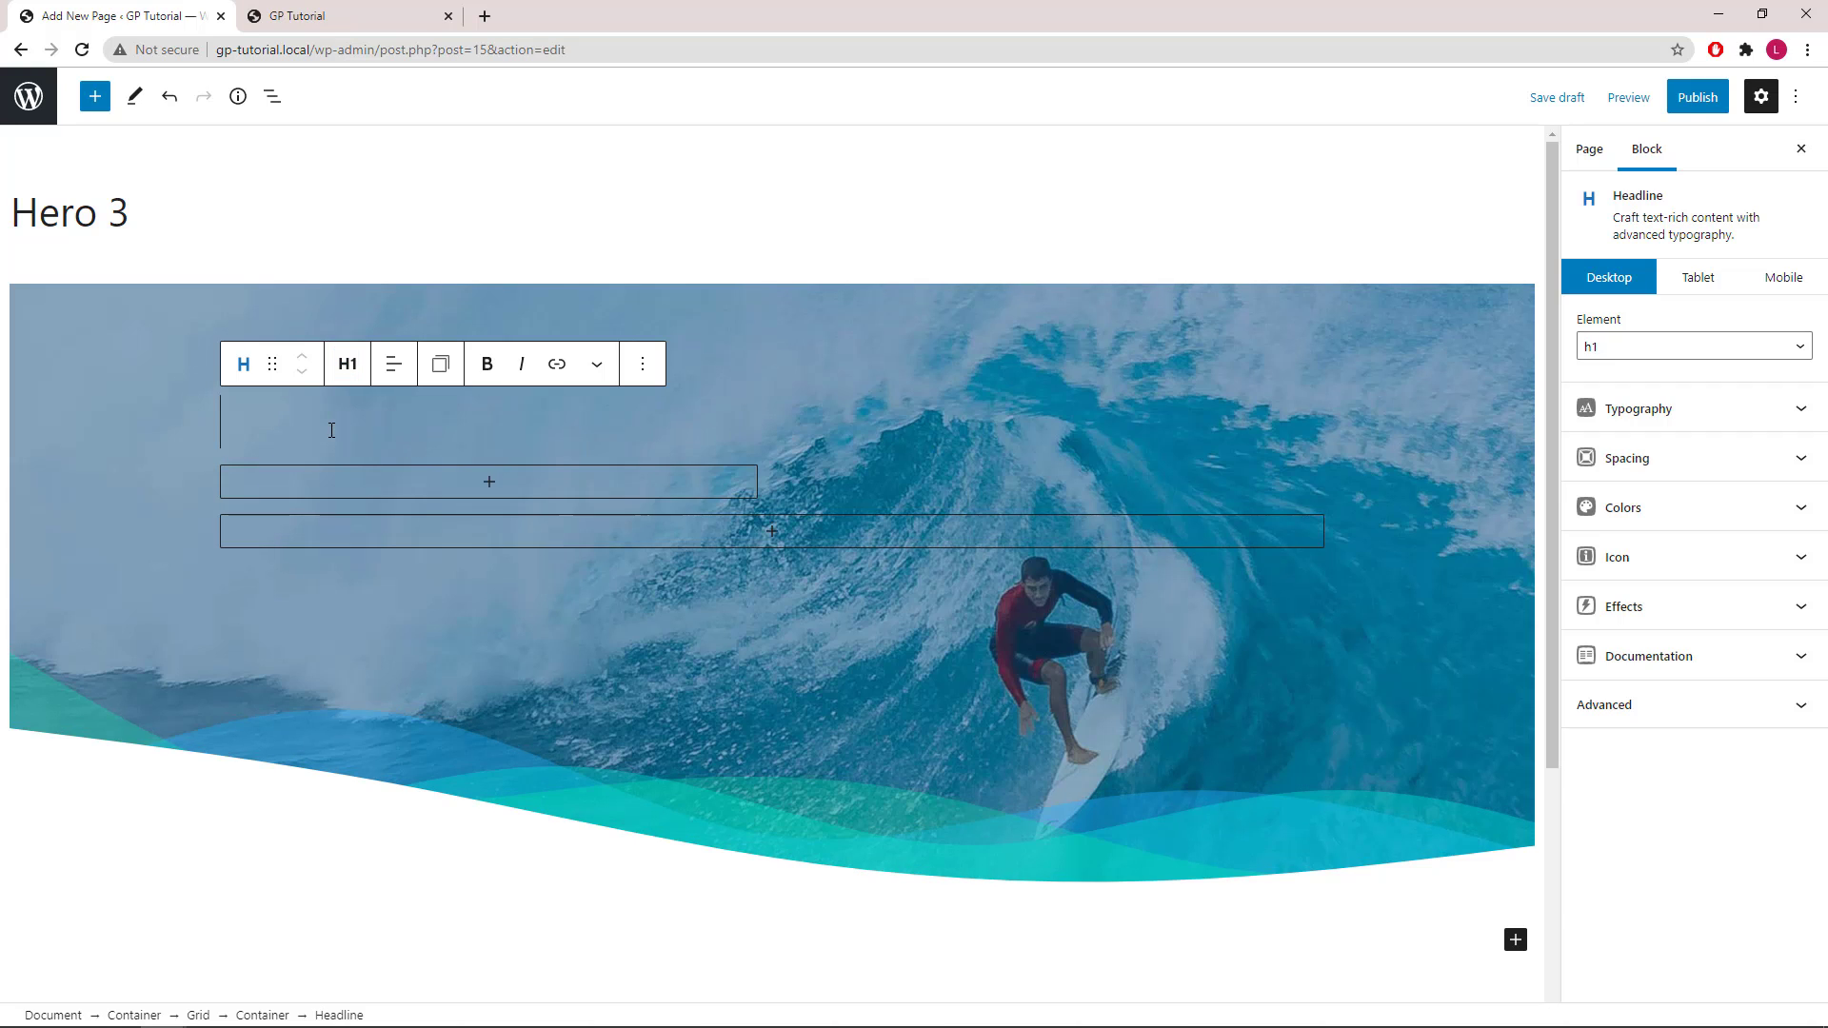
right_click(330, 430)
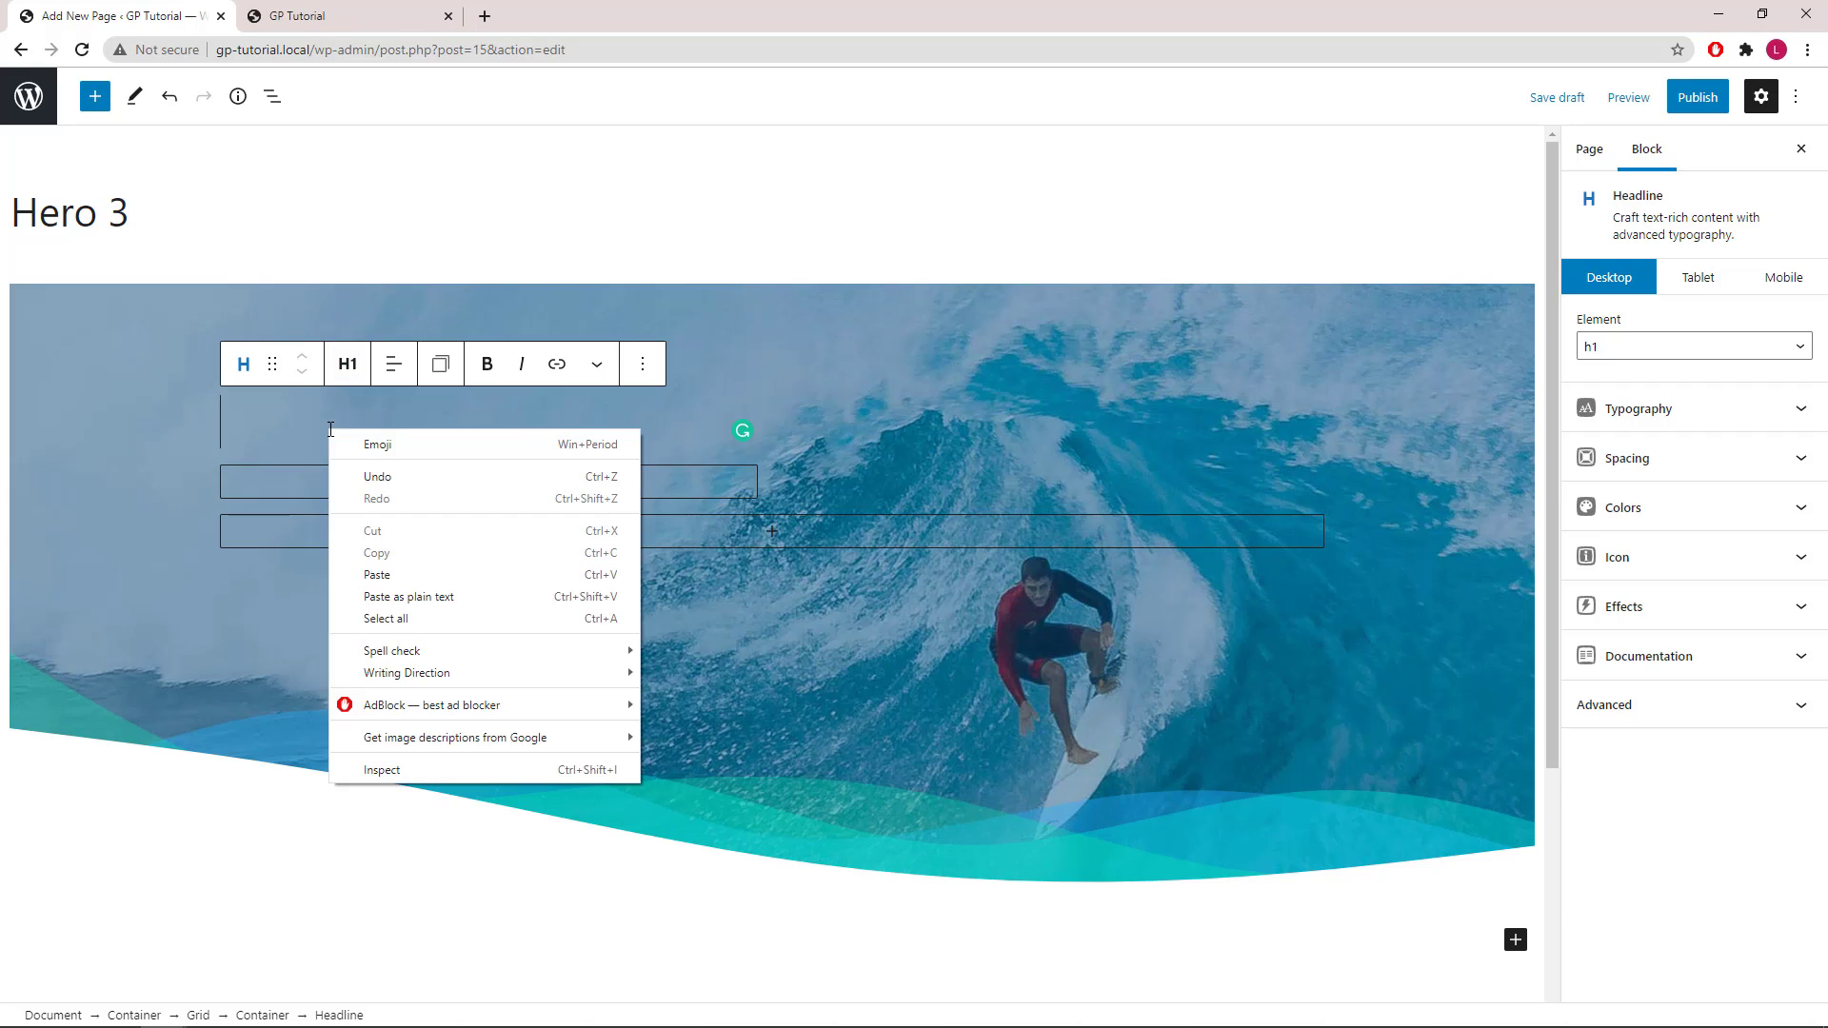
click(409, 574)
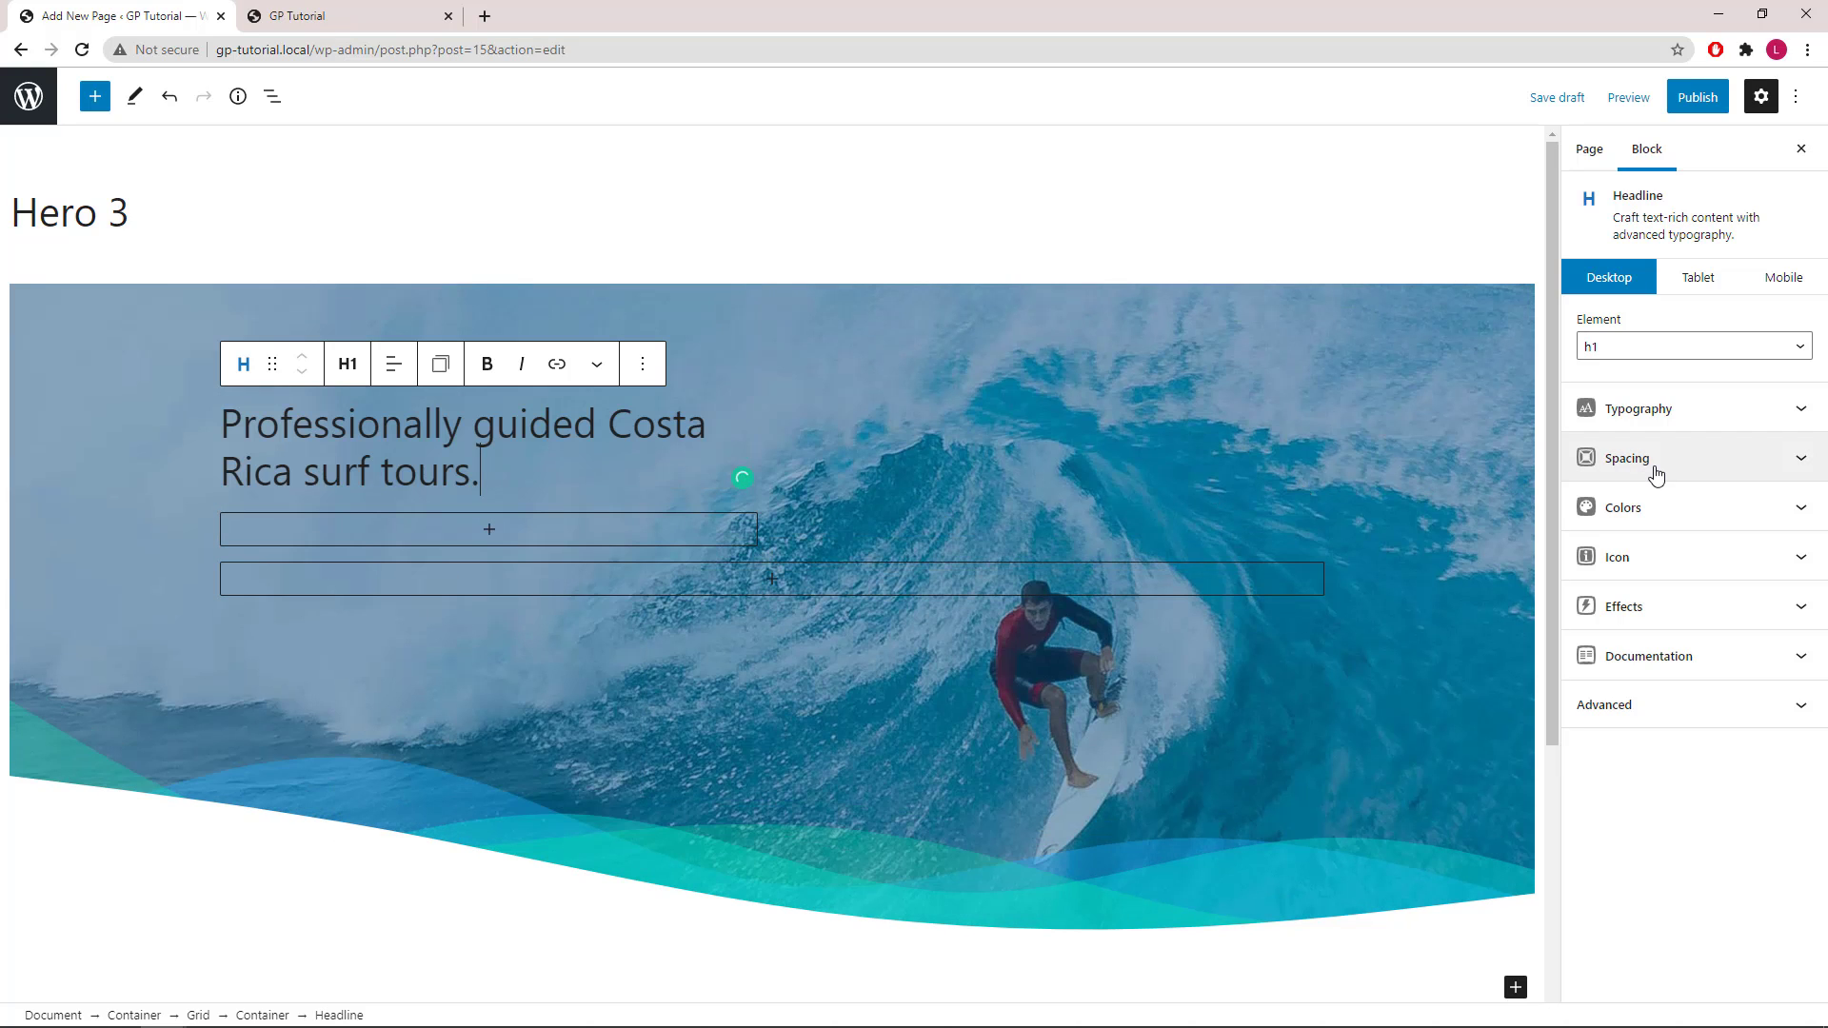
Set the headline's bottom margin to 40 px.
click(1799, 465)
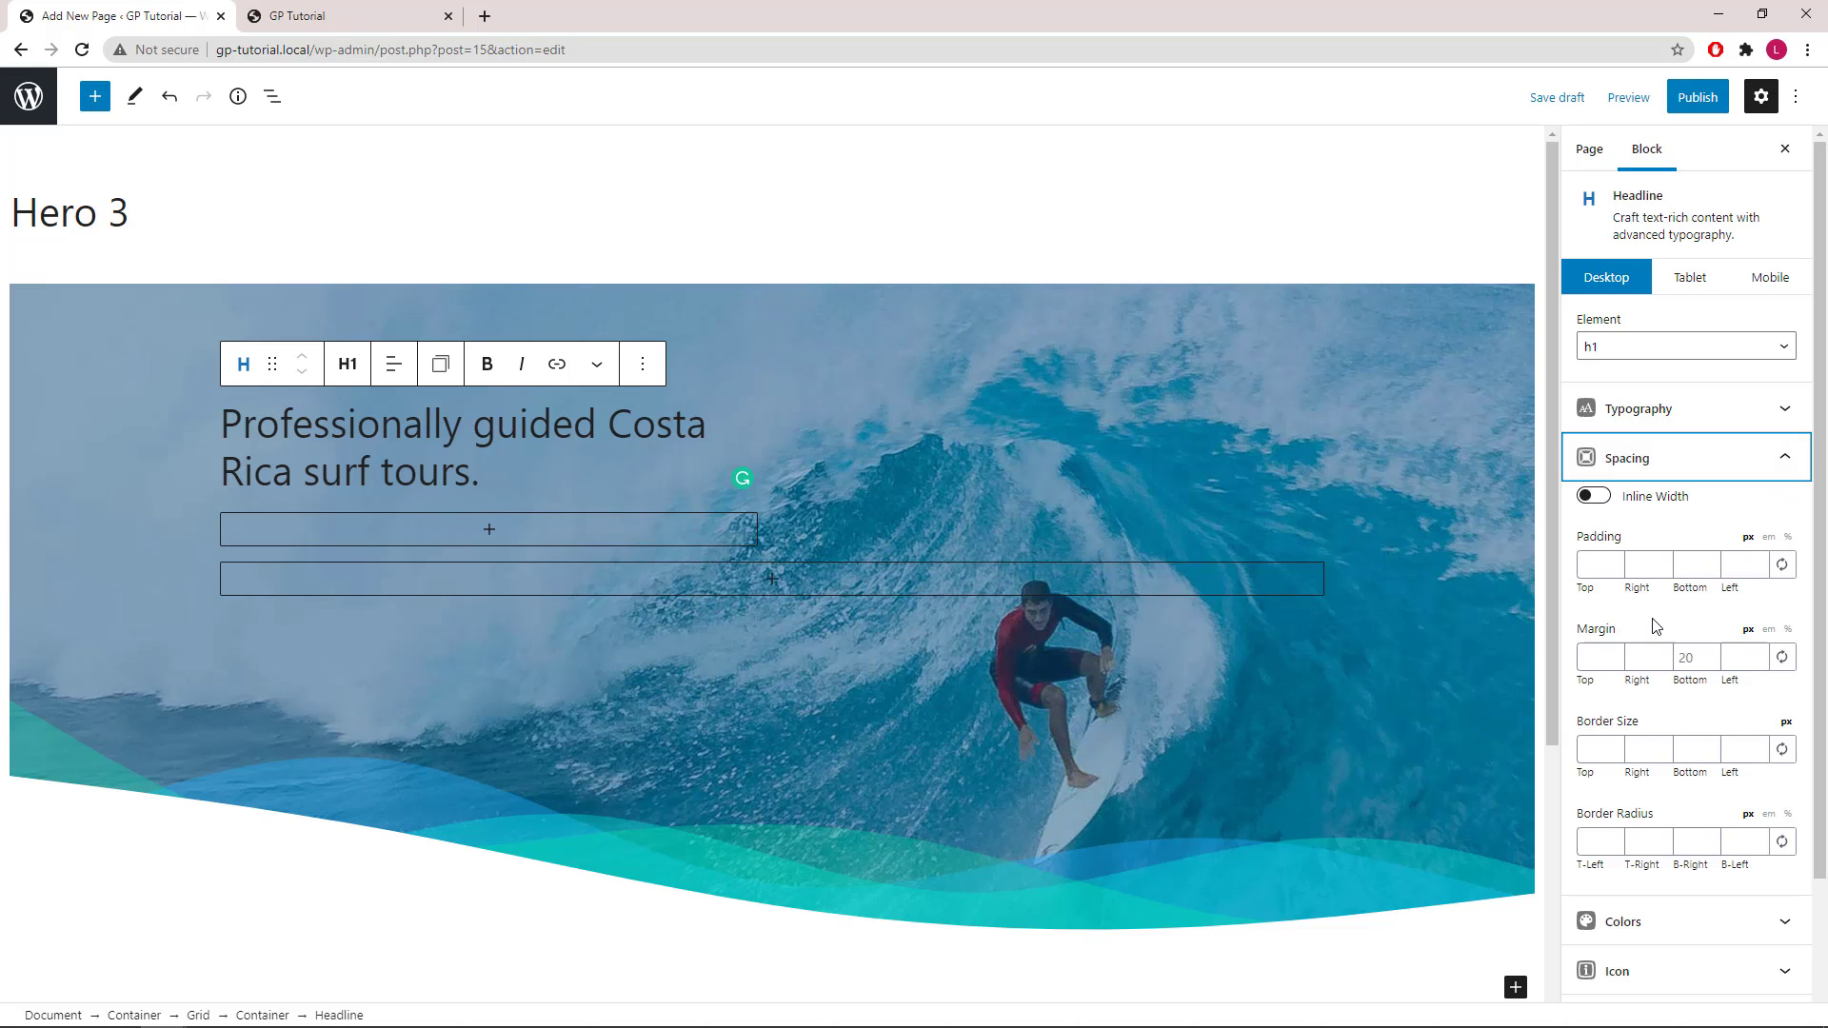
click(1684, 657)
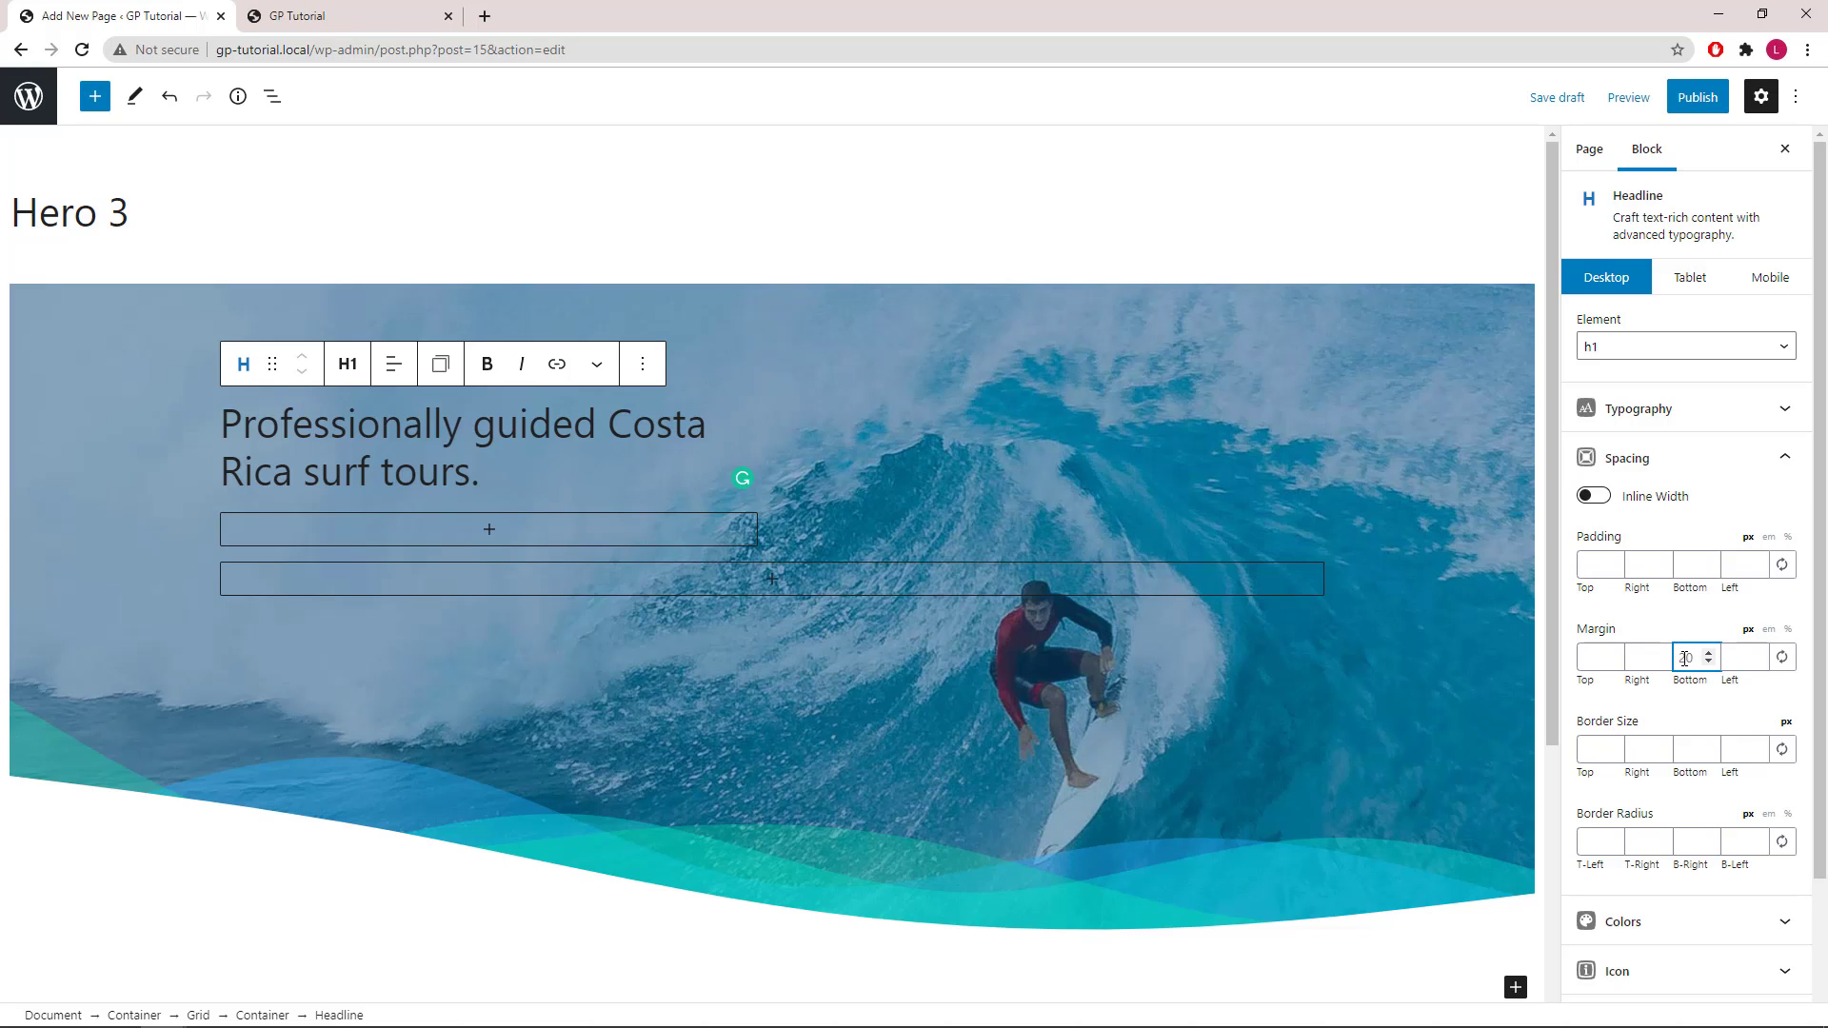
text(40)
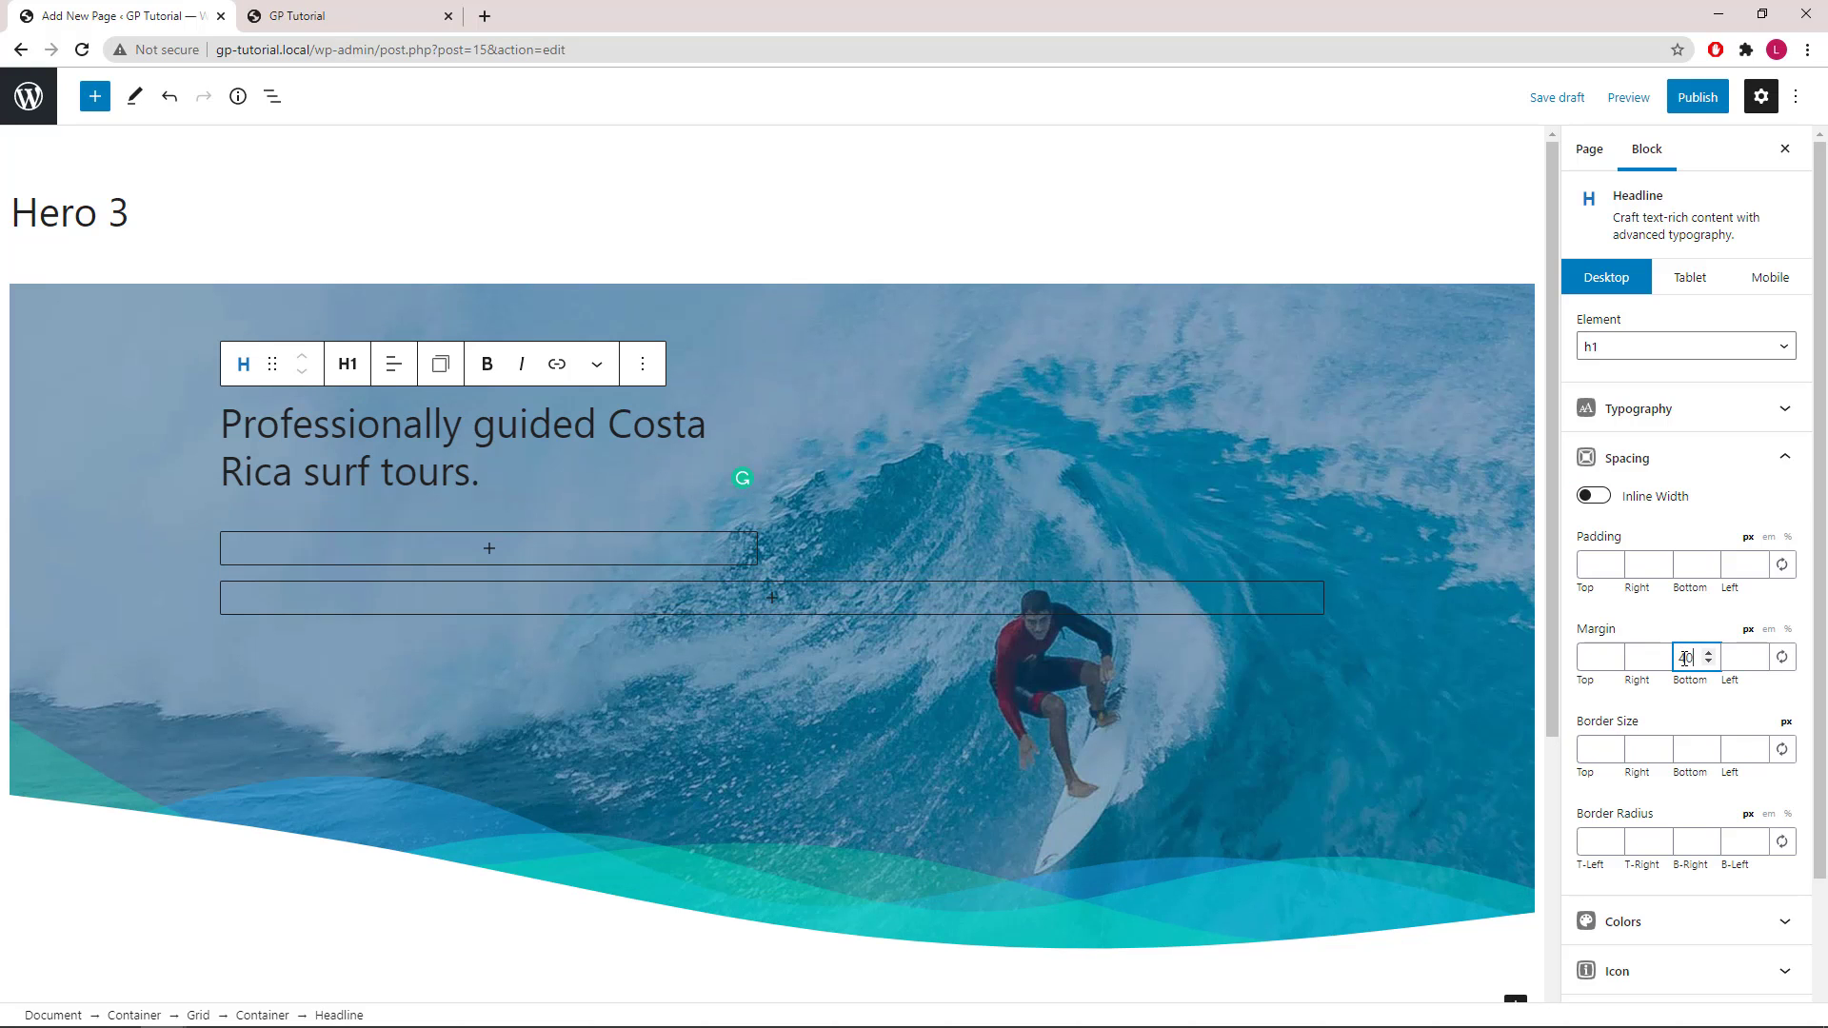
click(1787, 463)
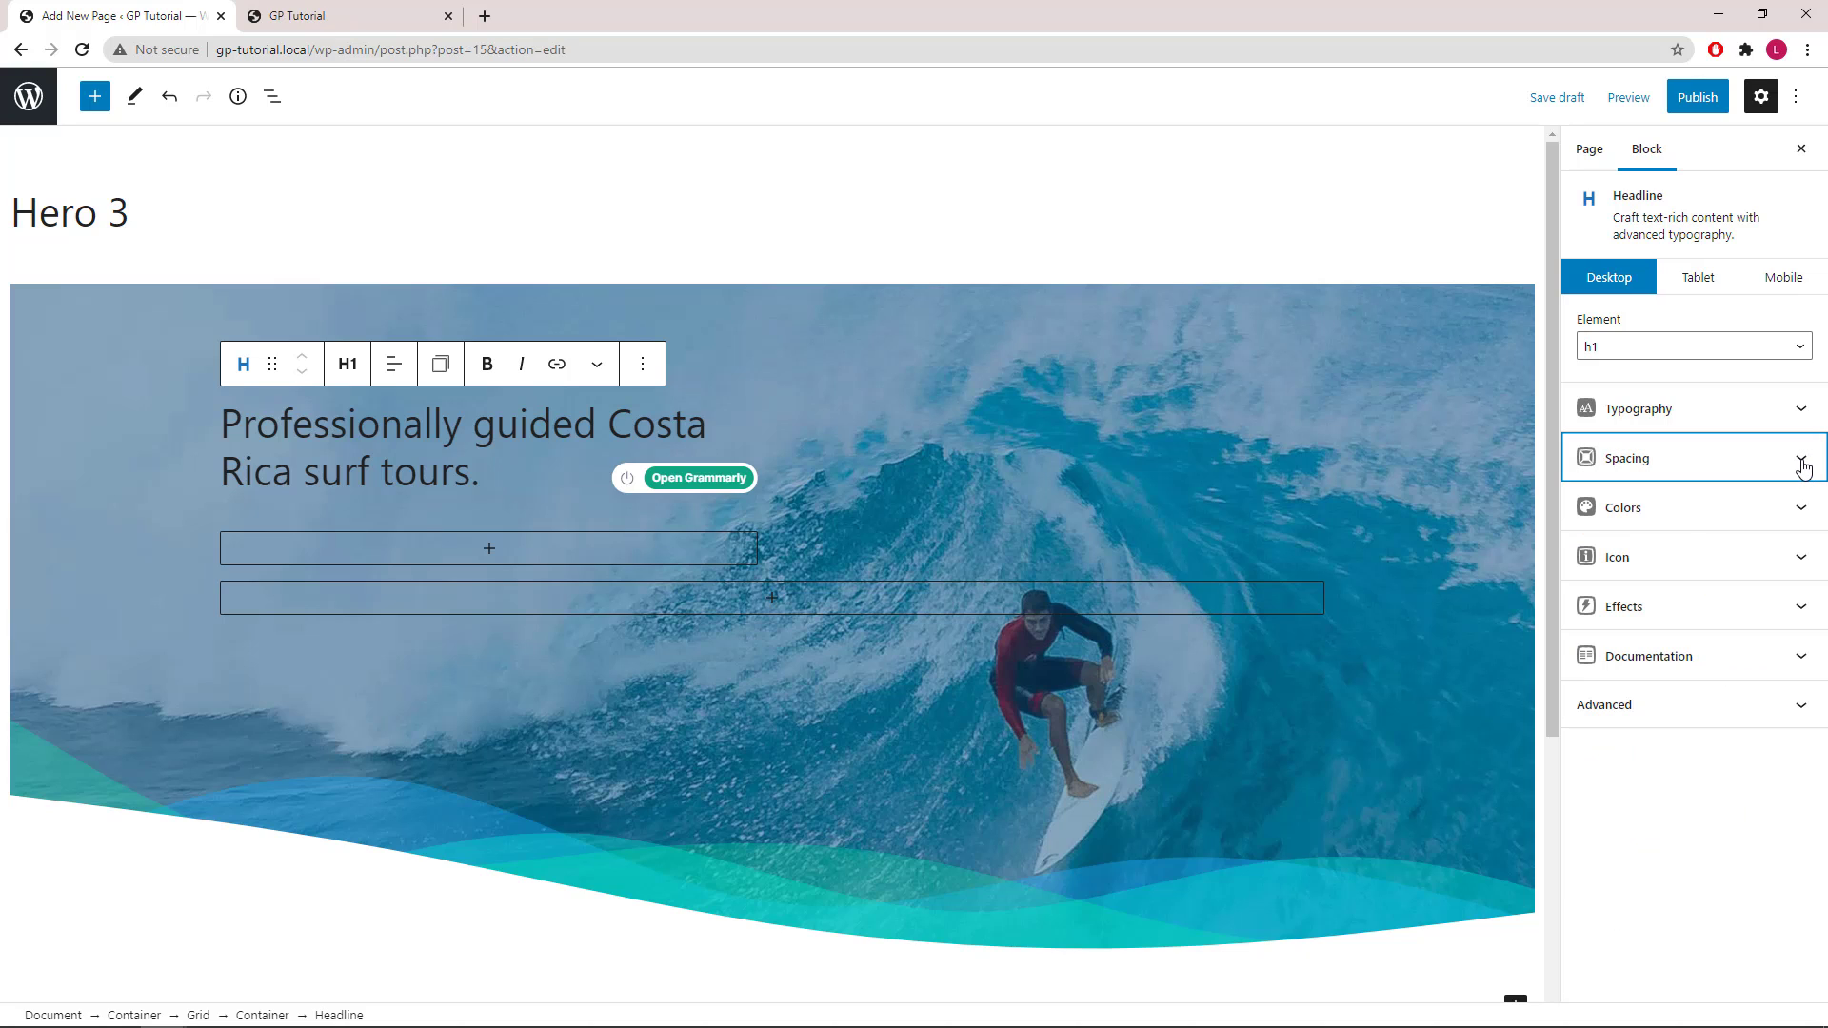
Set the headline's text color to #f5f8fa.
click(1800, 512)
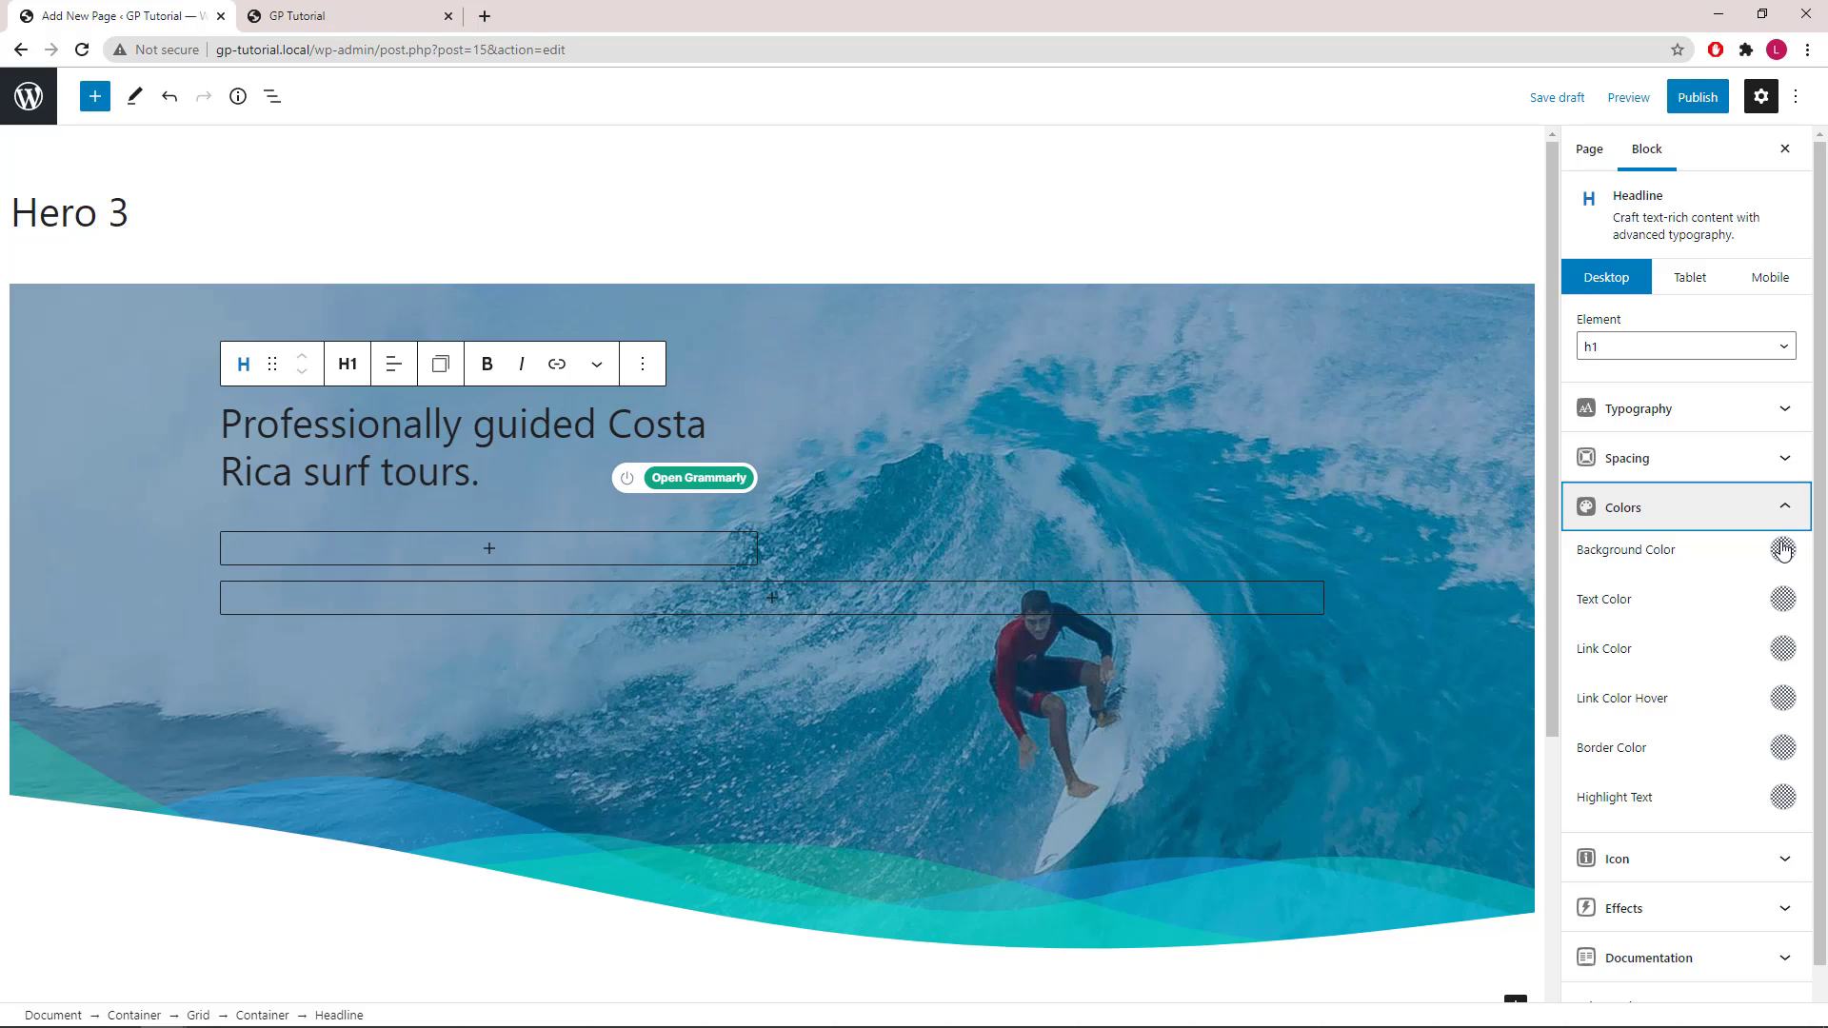
click(1782, 602)
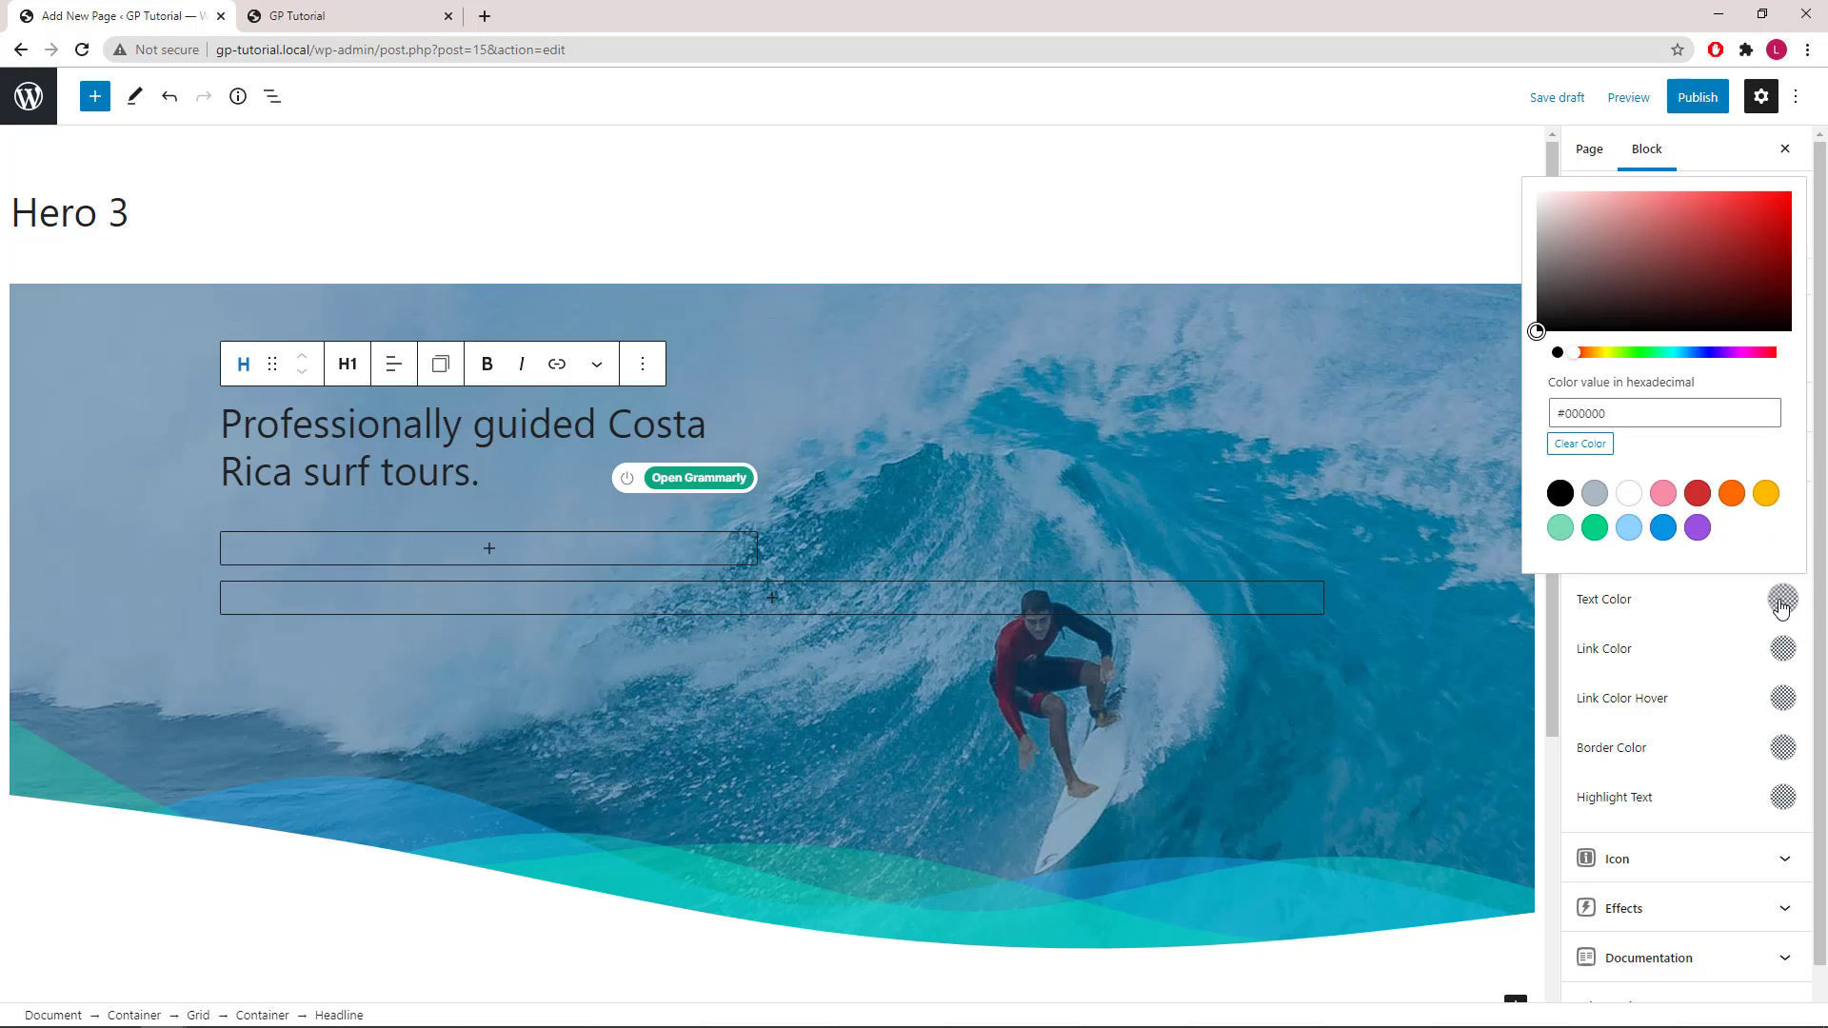
click(1601, 412)
double_click(1602, 412)
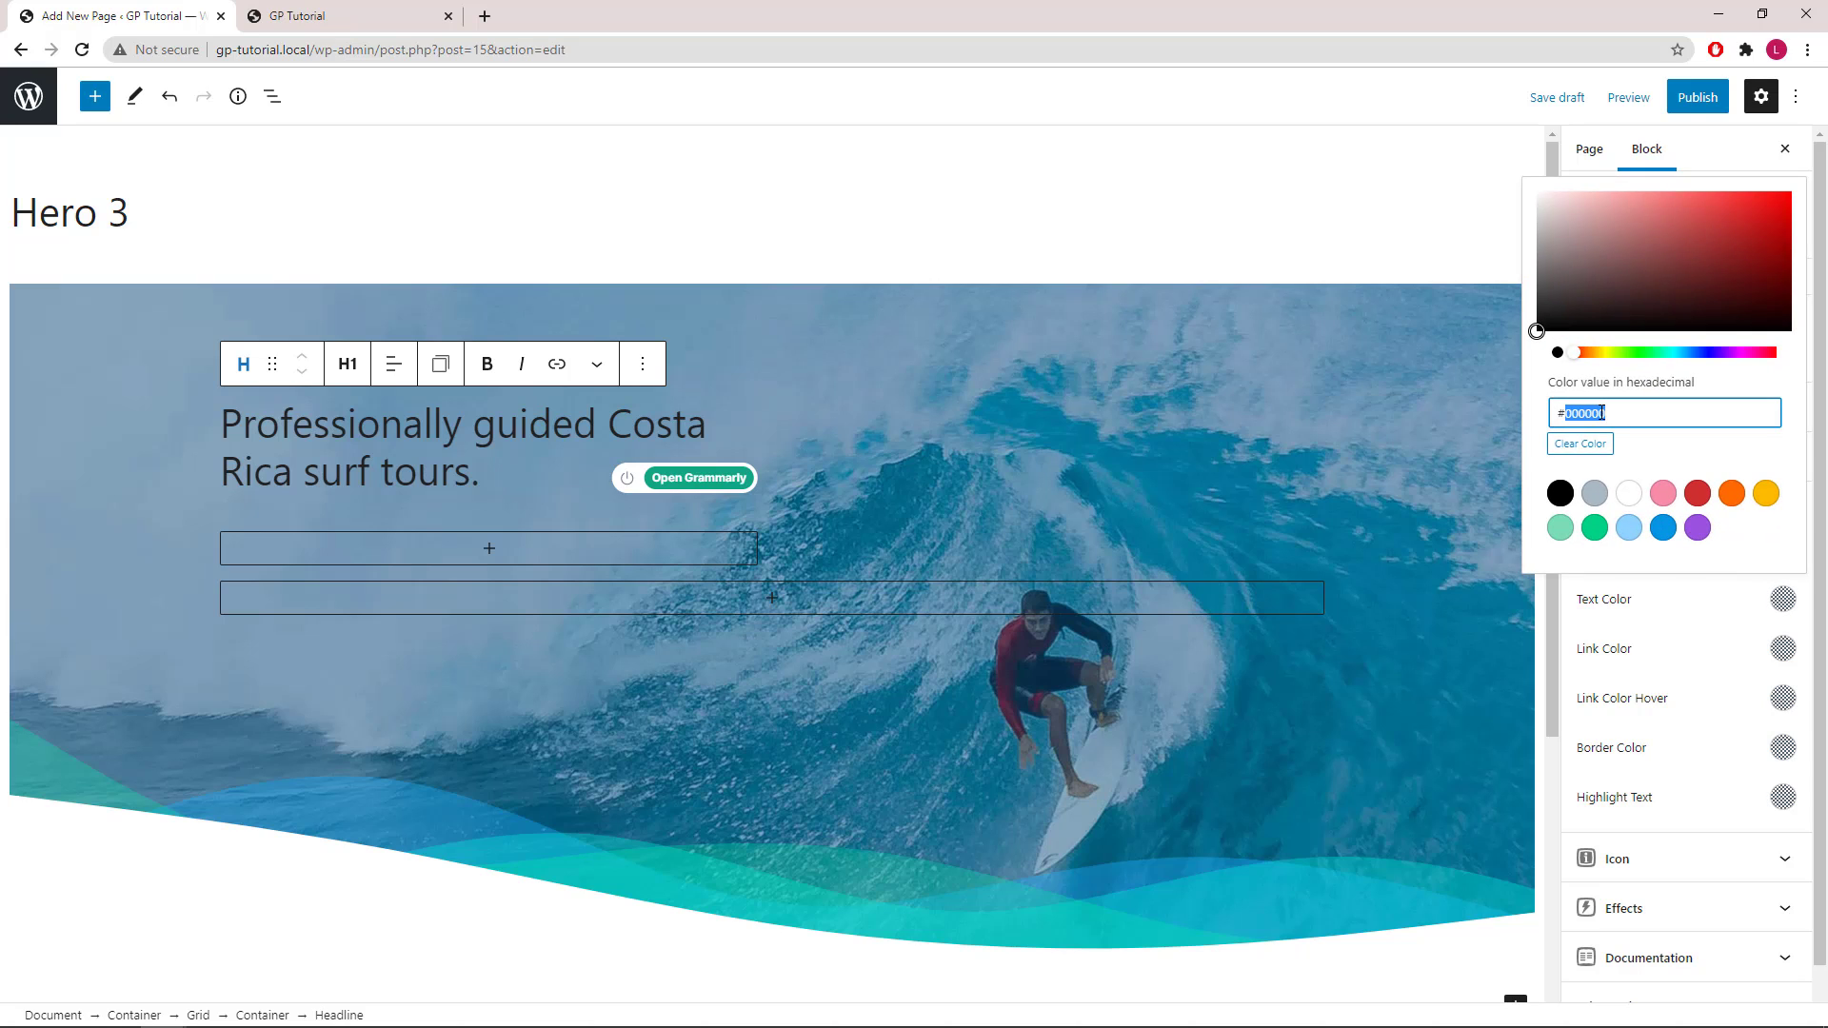
right_click(1602, 413)
click(1618, 503)
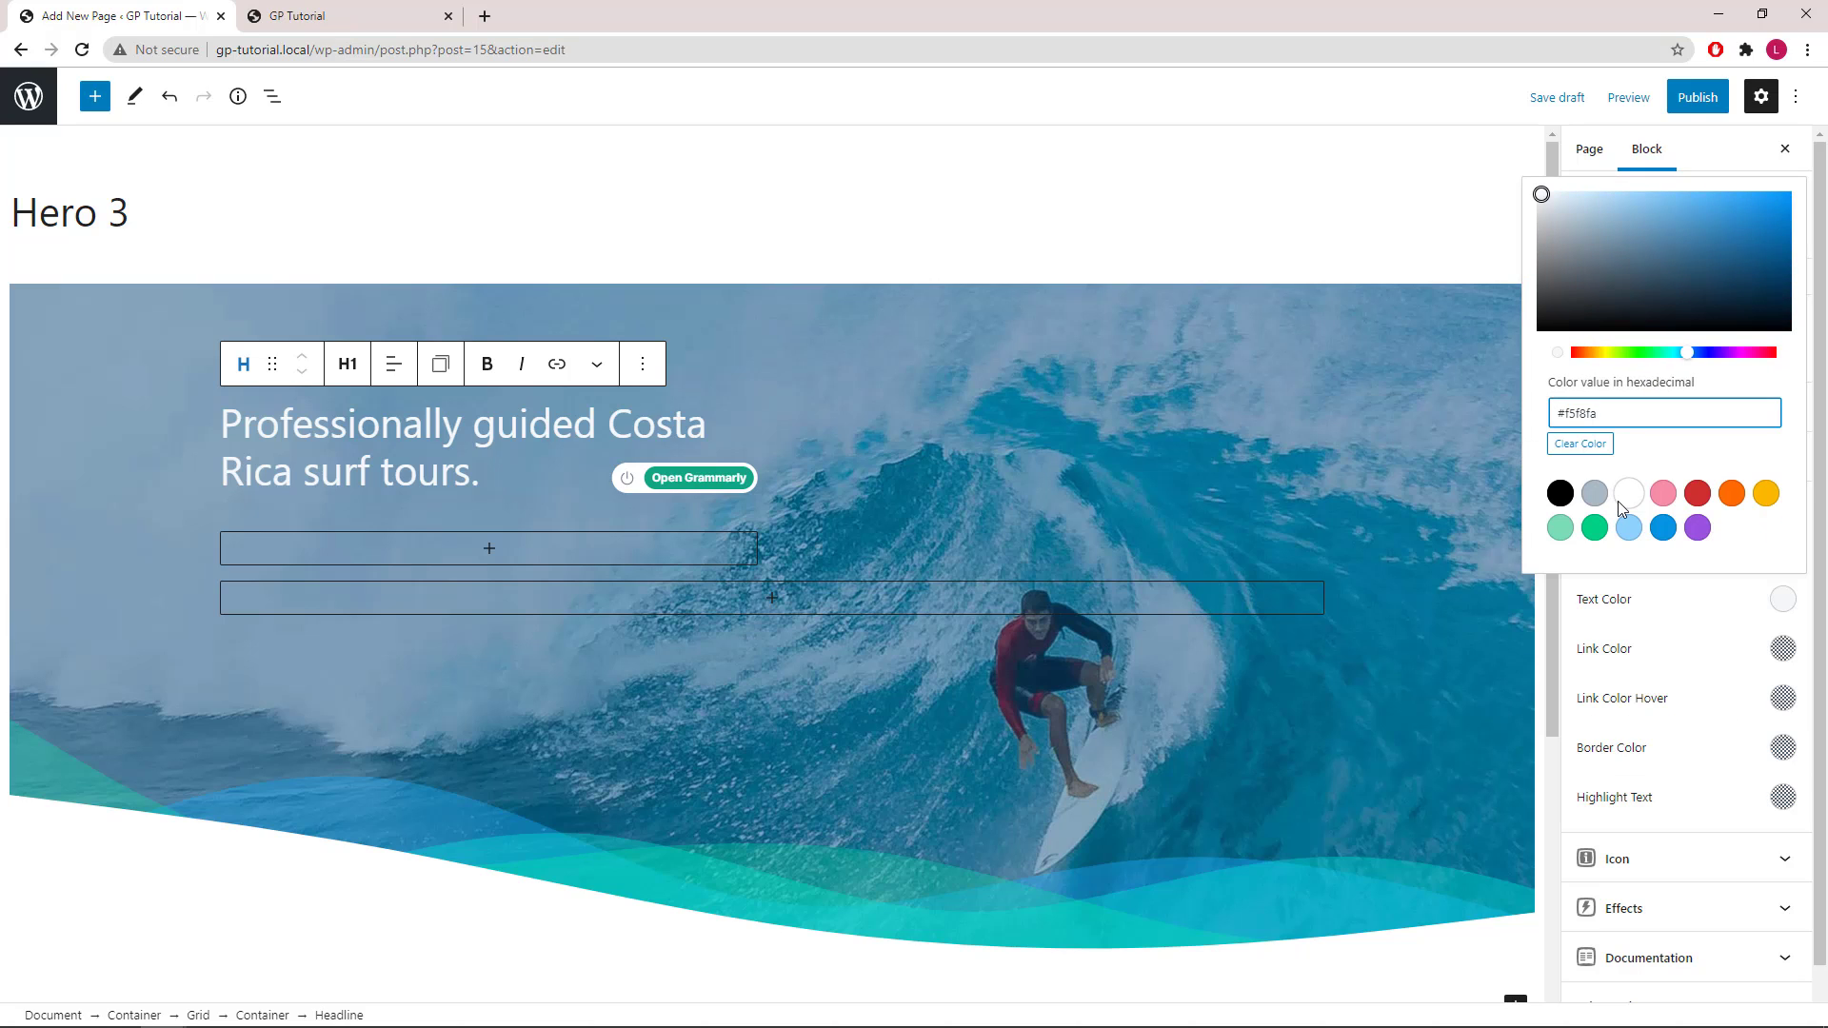
click(1783, 602)
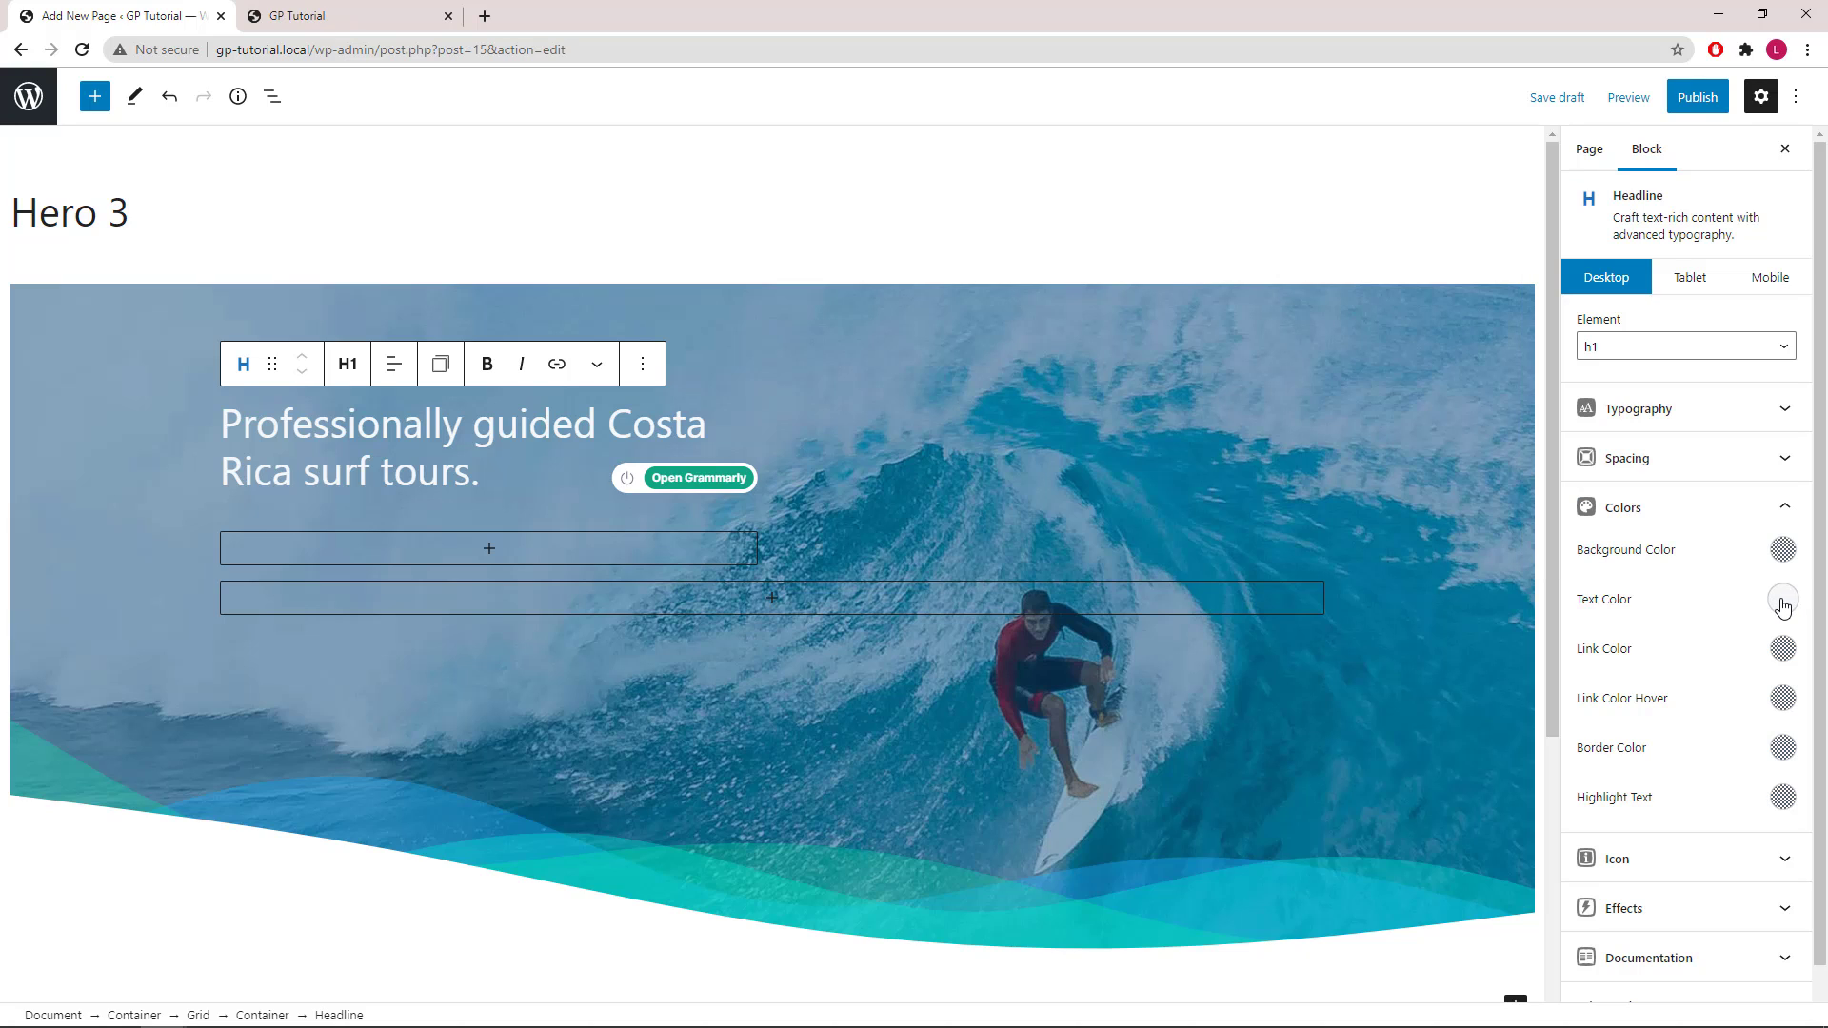
click(1786, 507)
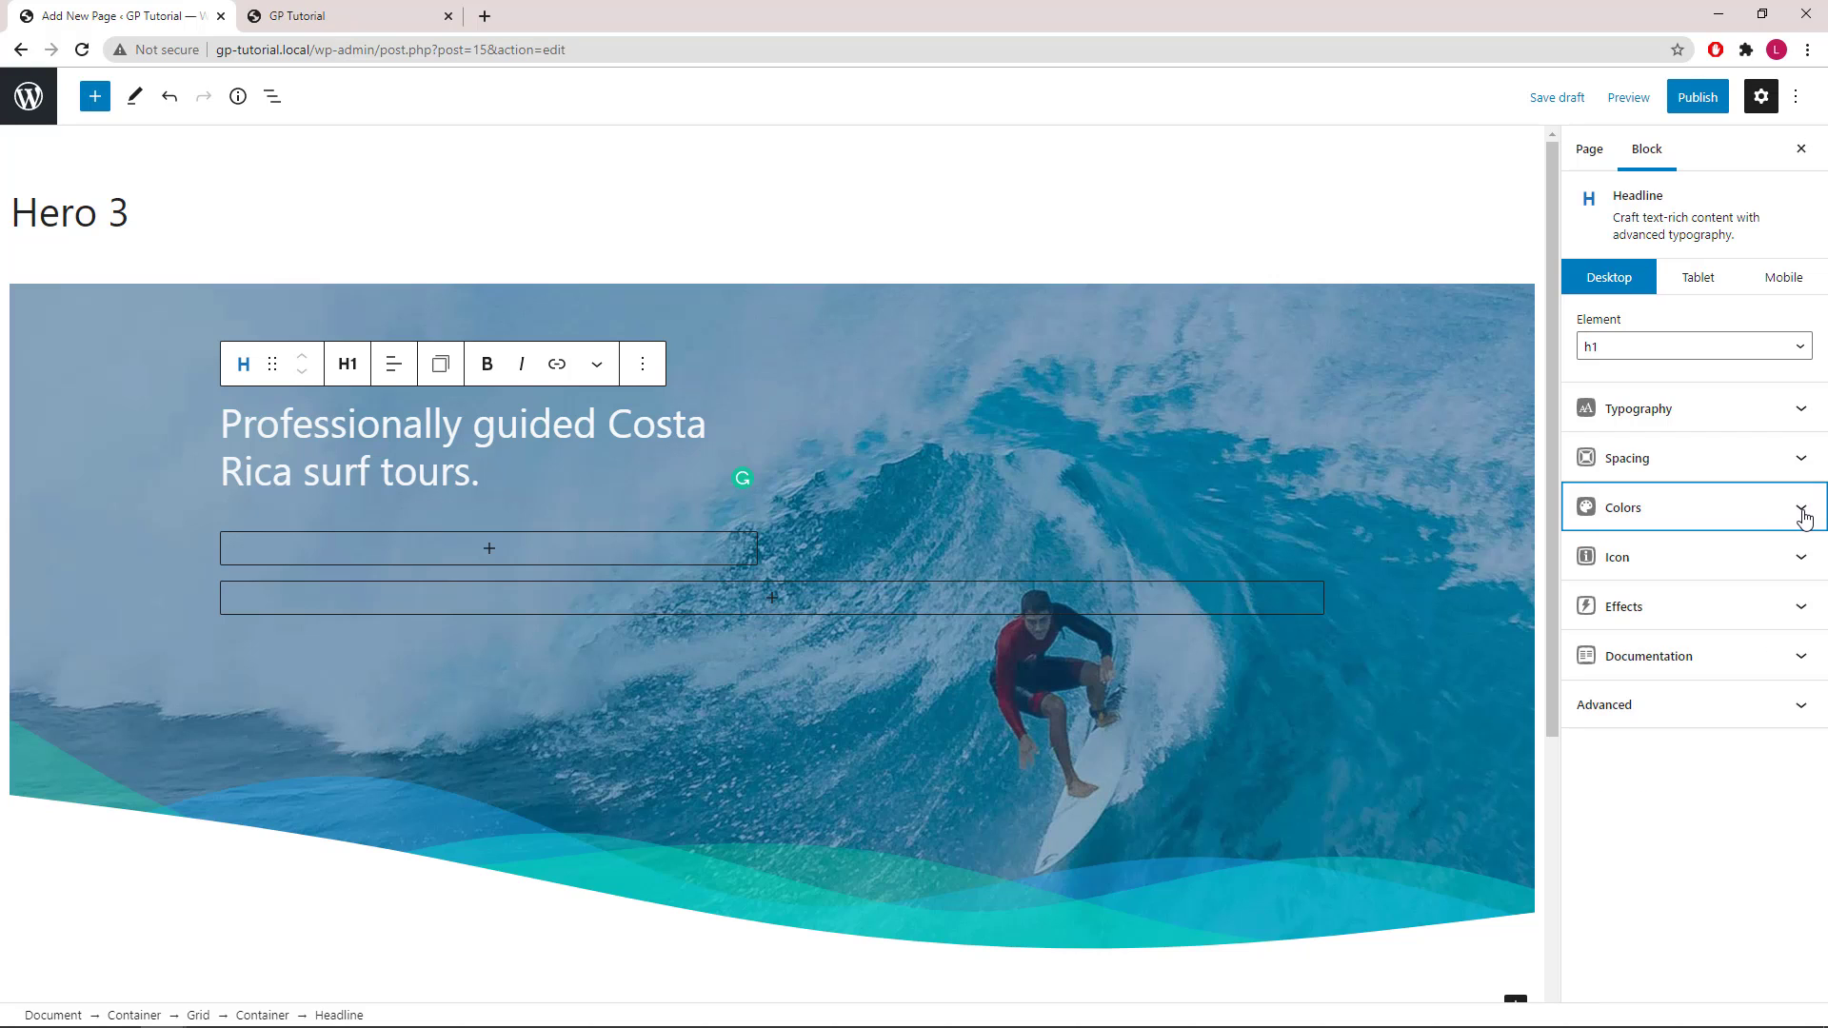
Add a Buttons block below the headline and paste "View Packages" as the button text.
click(489, 550)
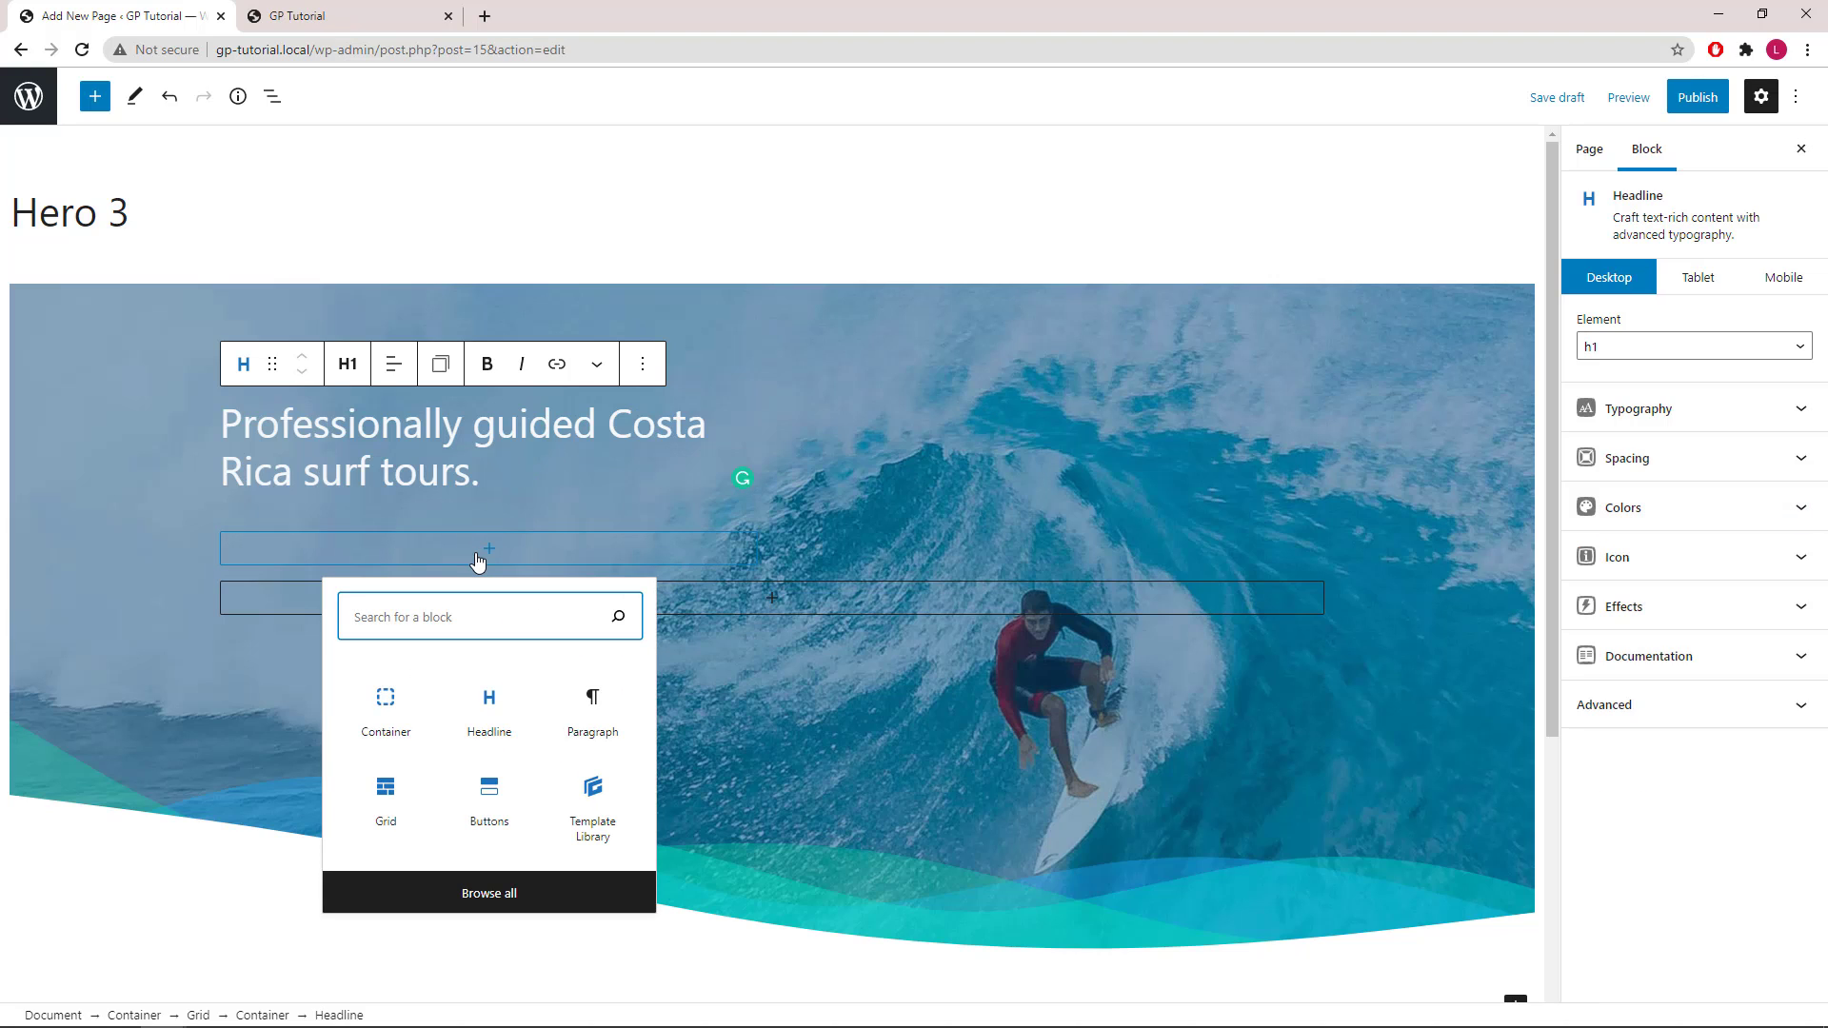
click(483, 798)
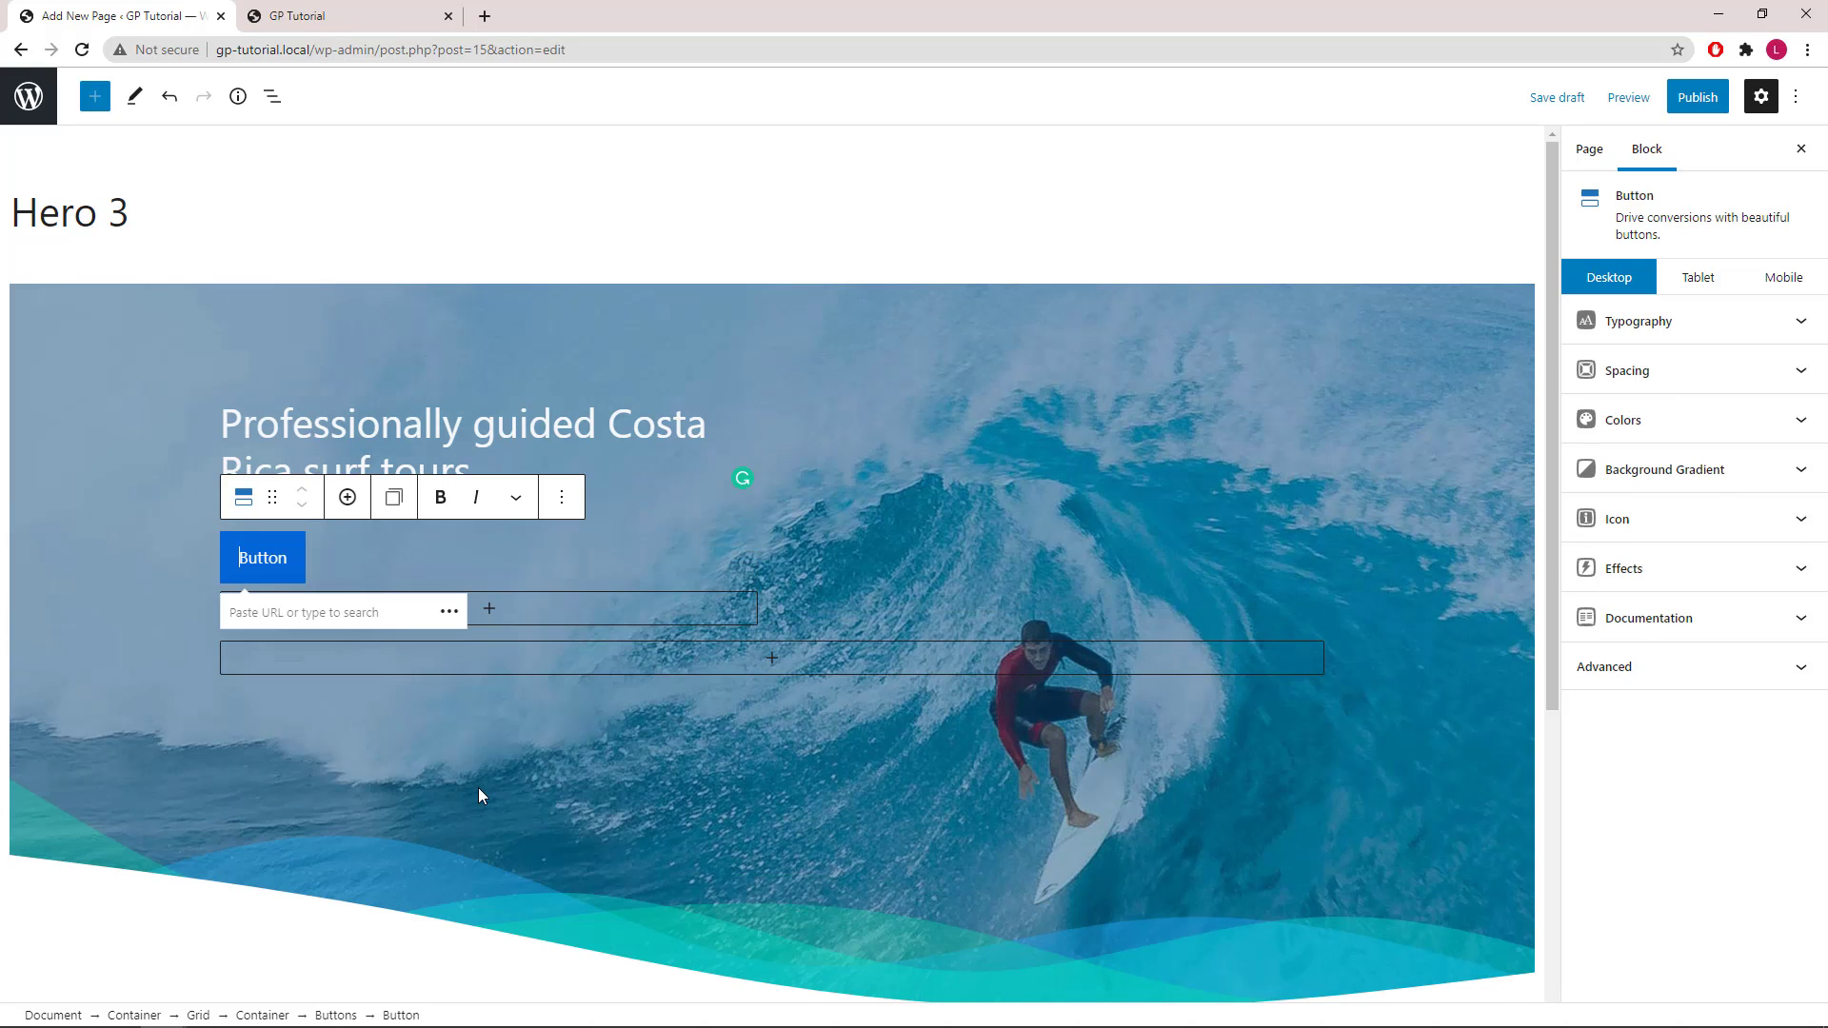
double_click(262, 553)
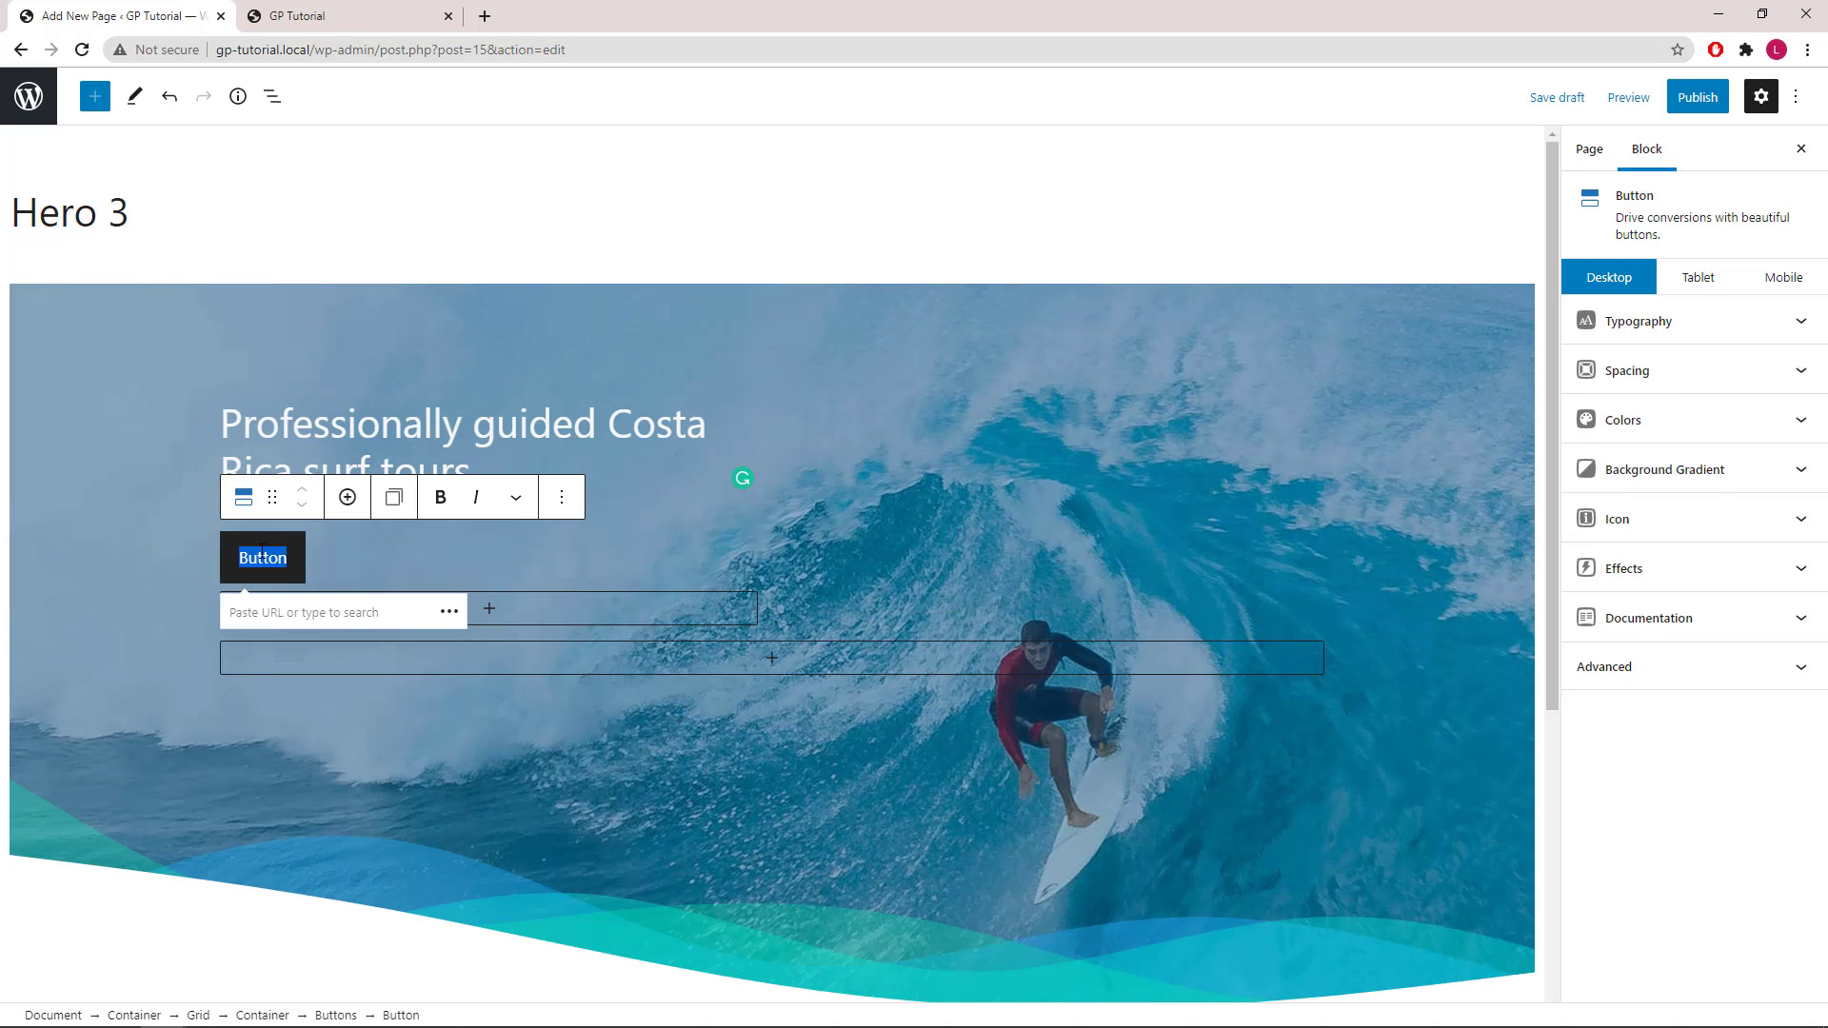
right_click(262, 551)
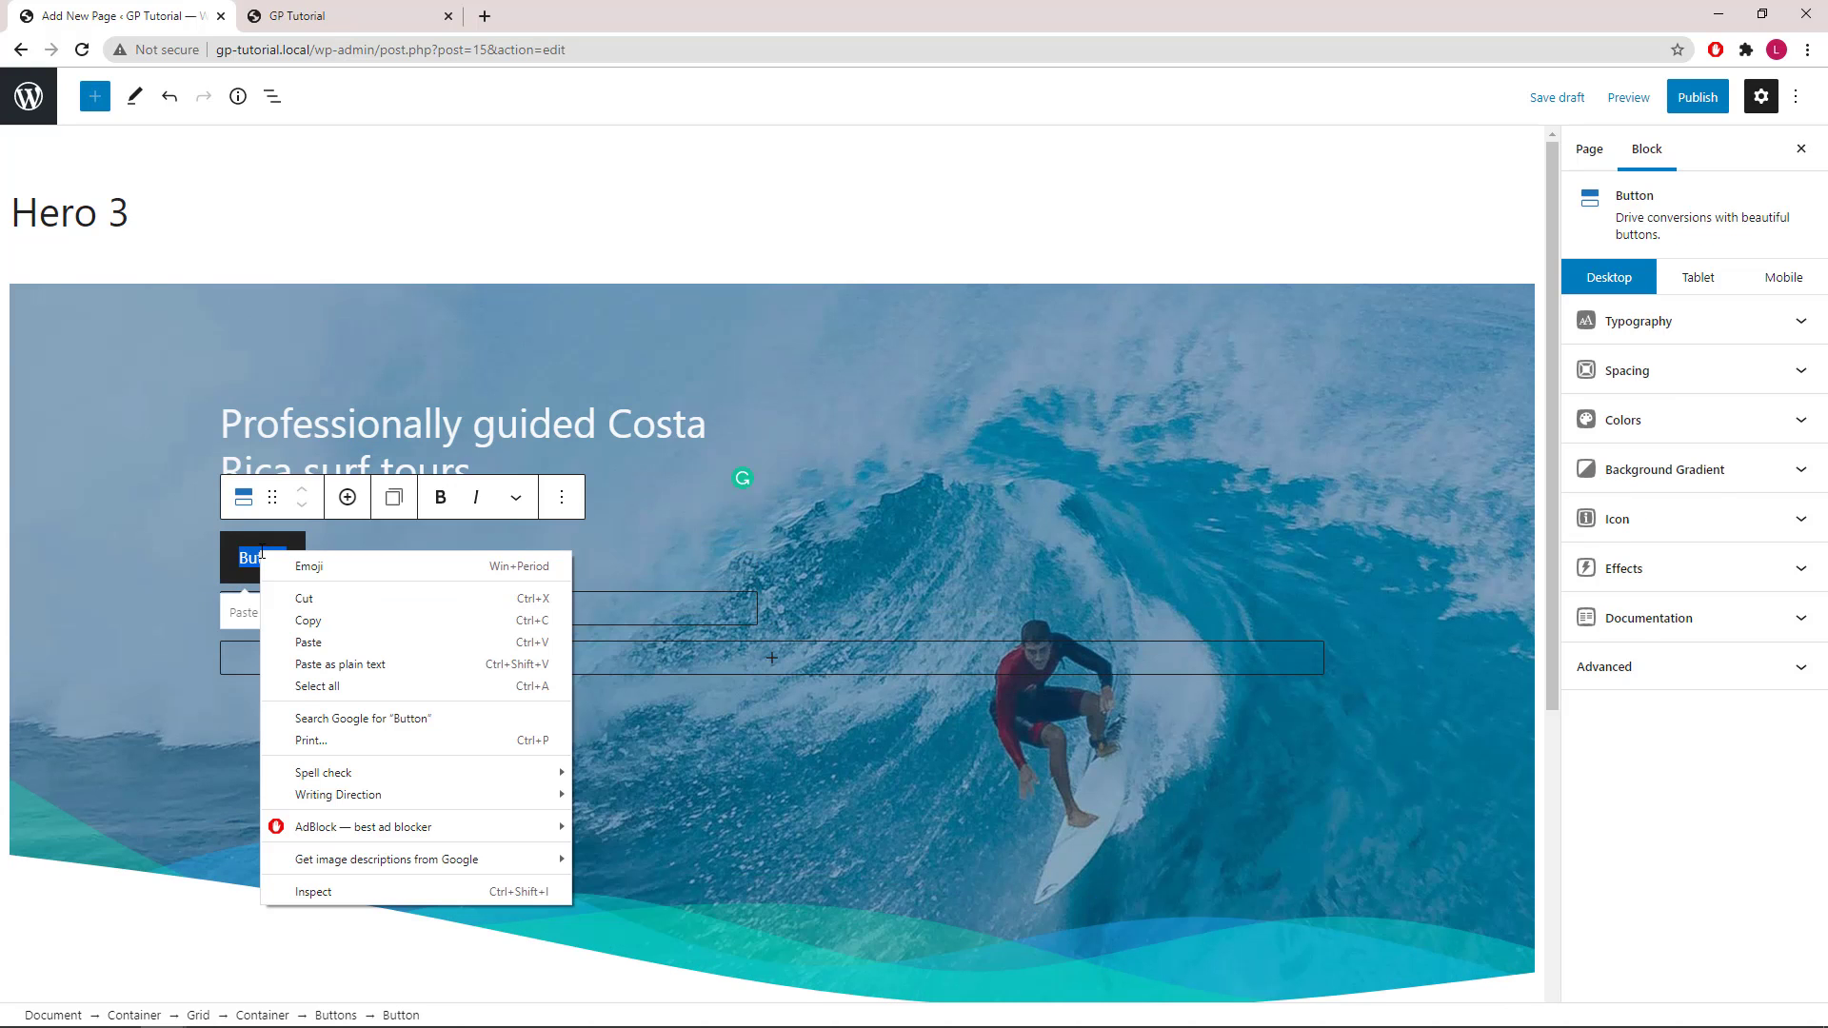
click(356, 662)
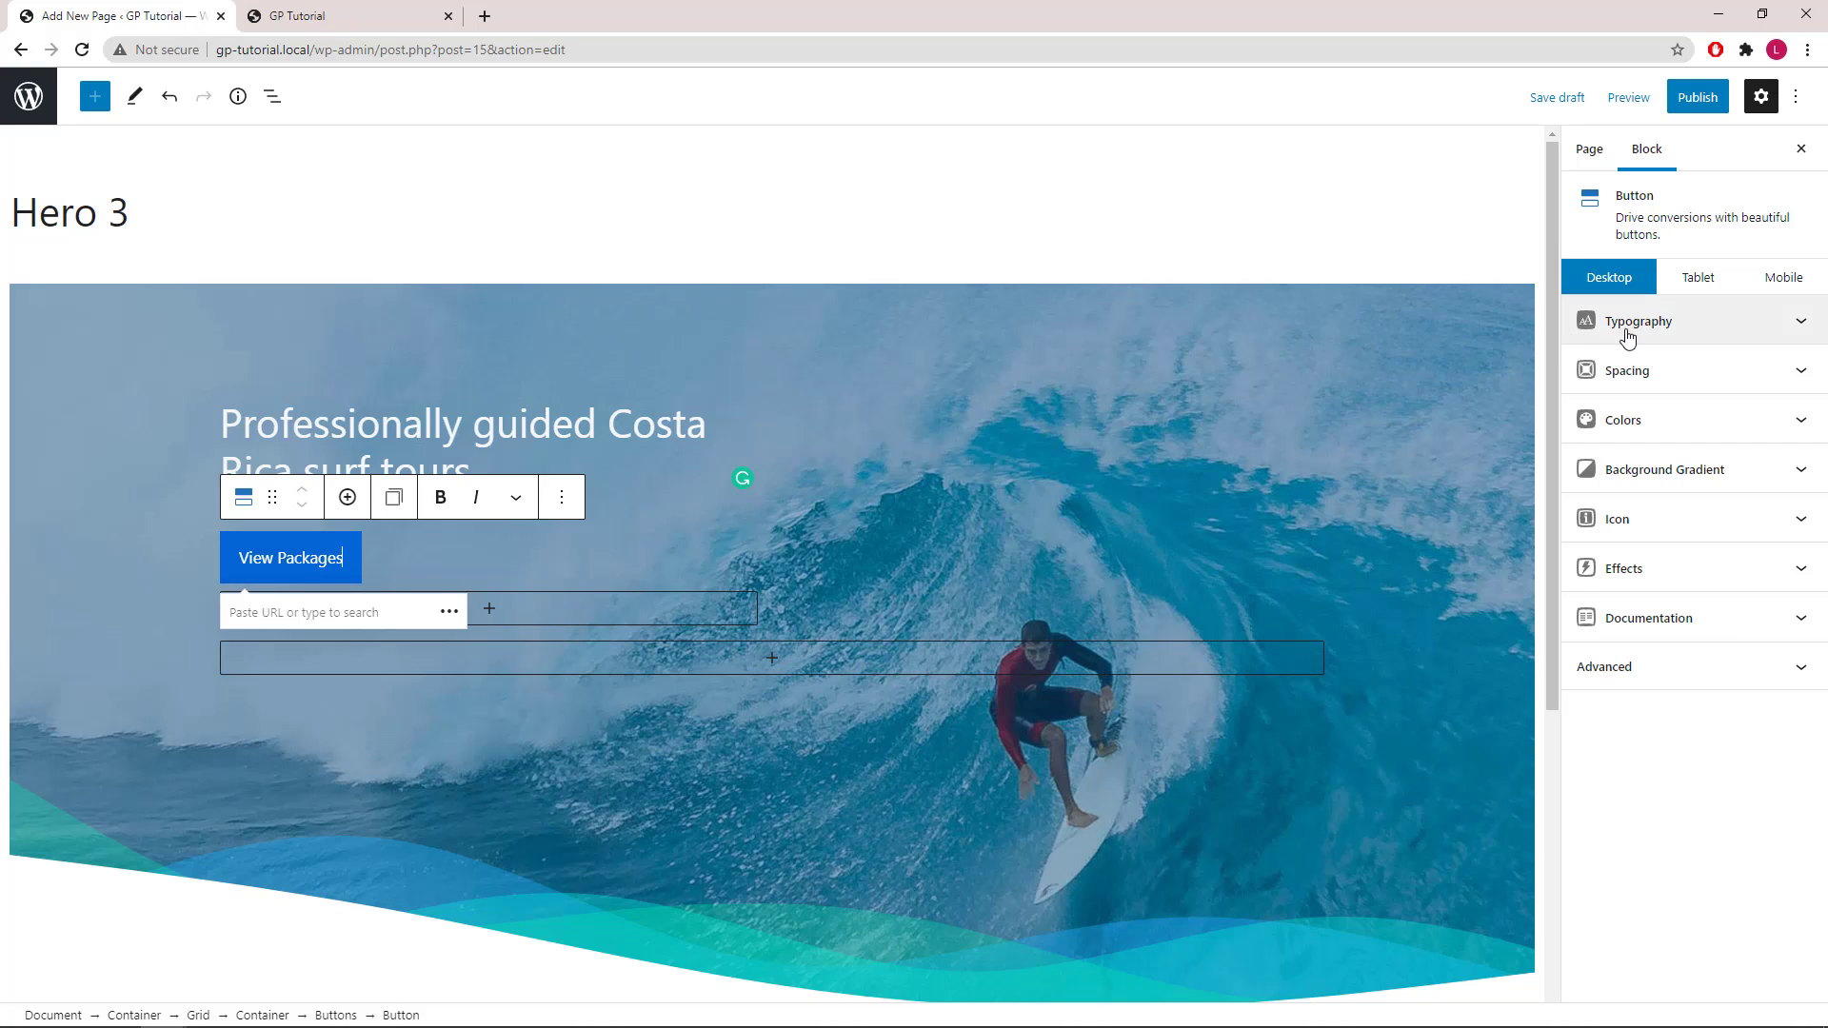
Set the View Packages button's font weight to Bold.
click(1800, 327)
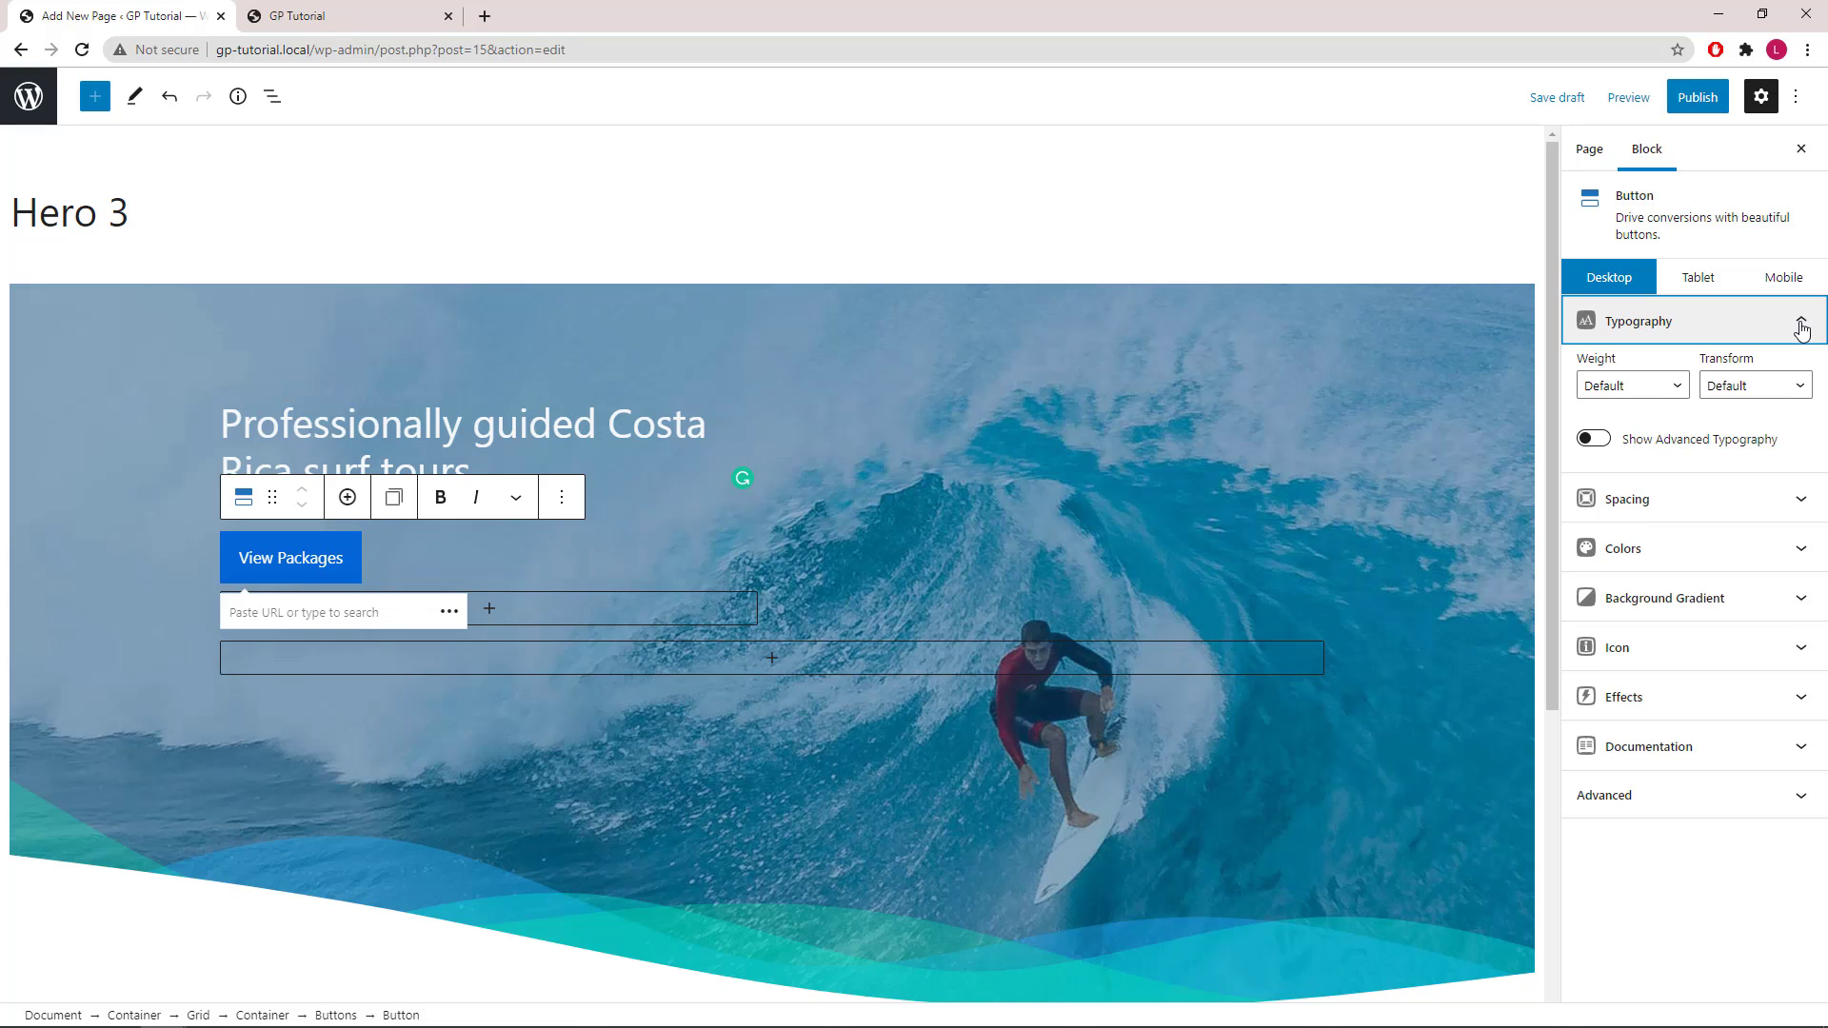
click(1629, 393)
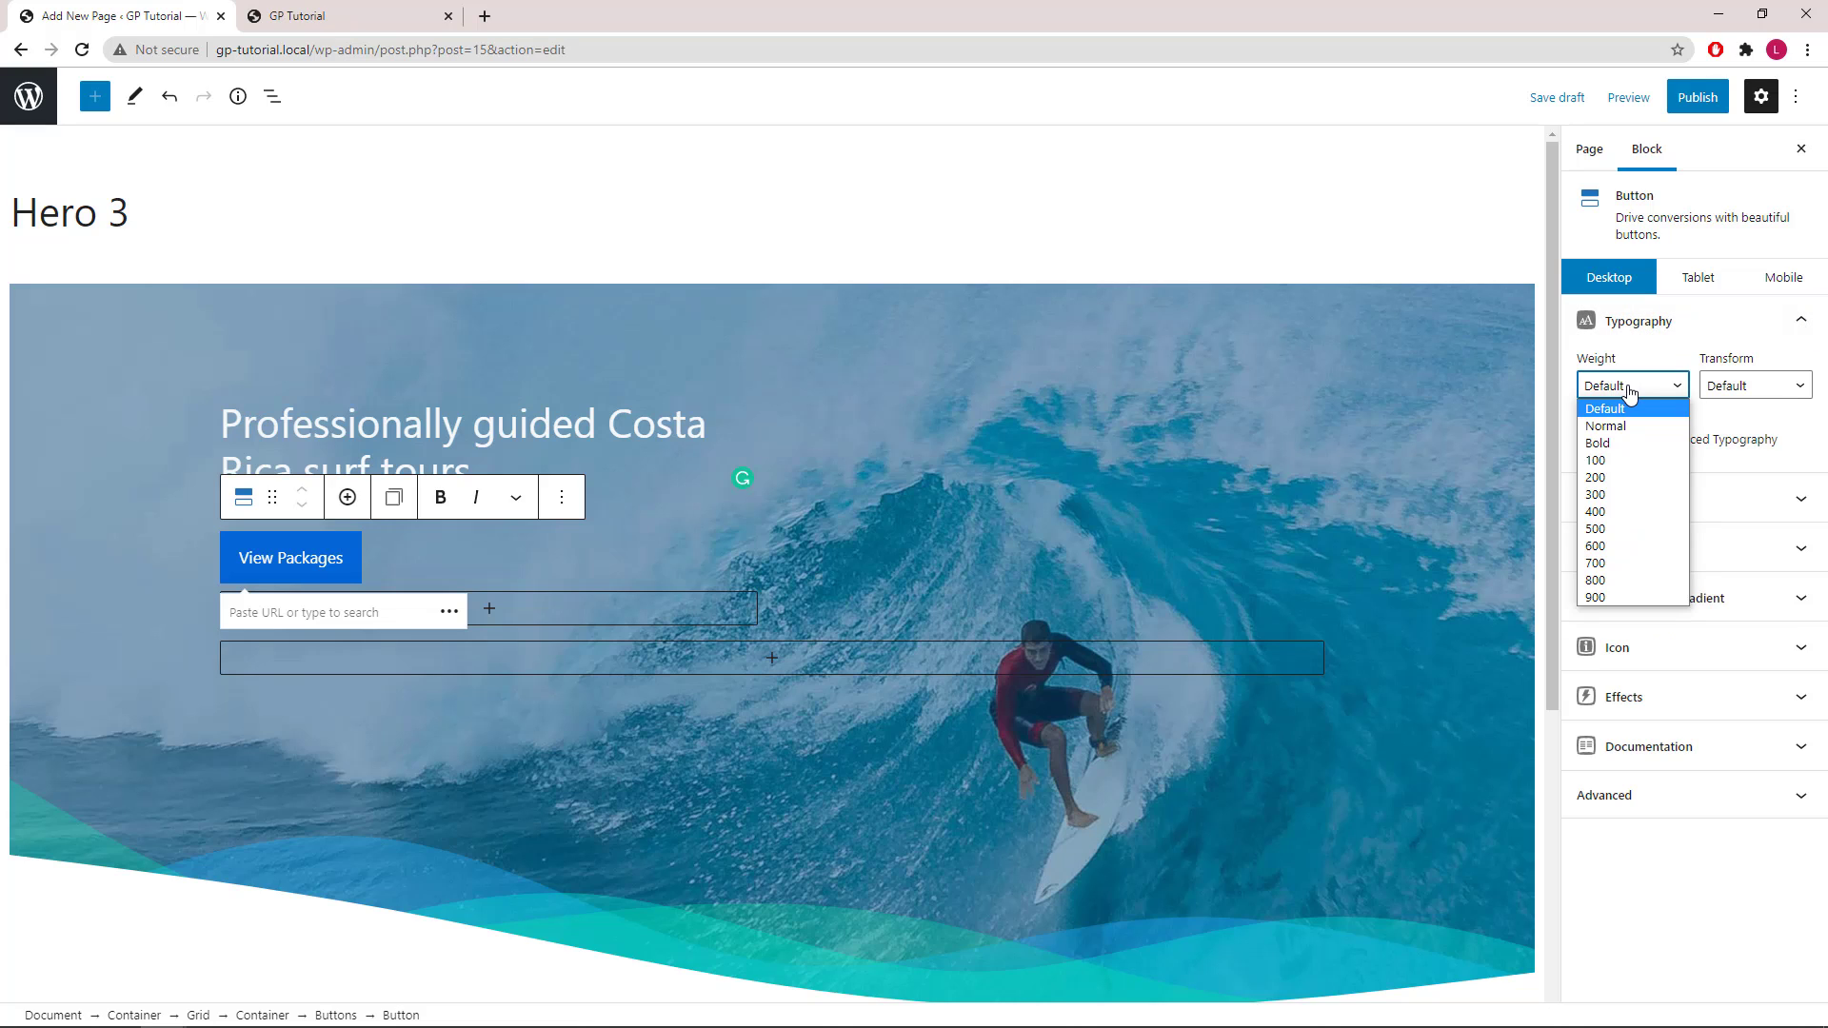
click(1612, 444)
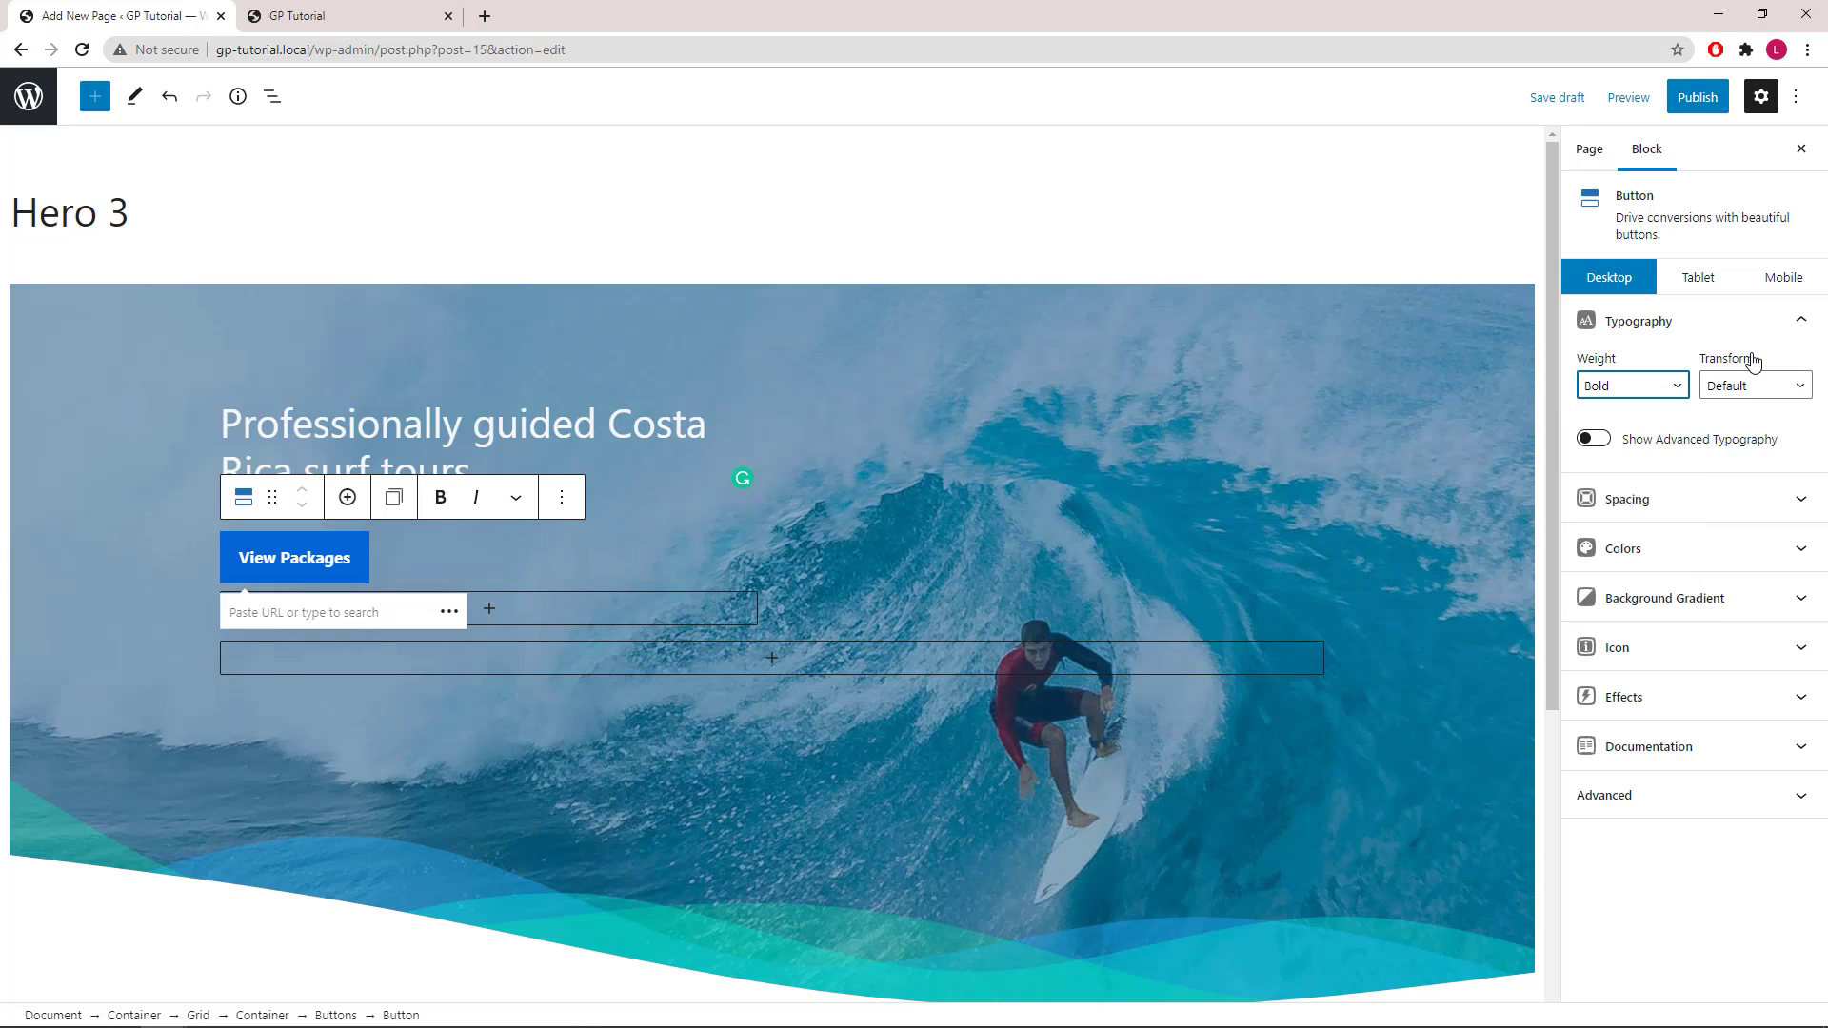
click(1801, 329)
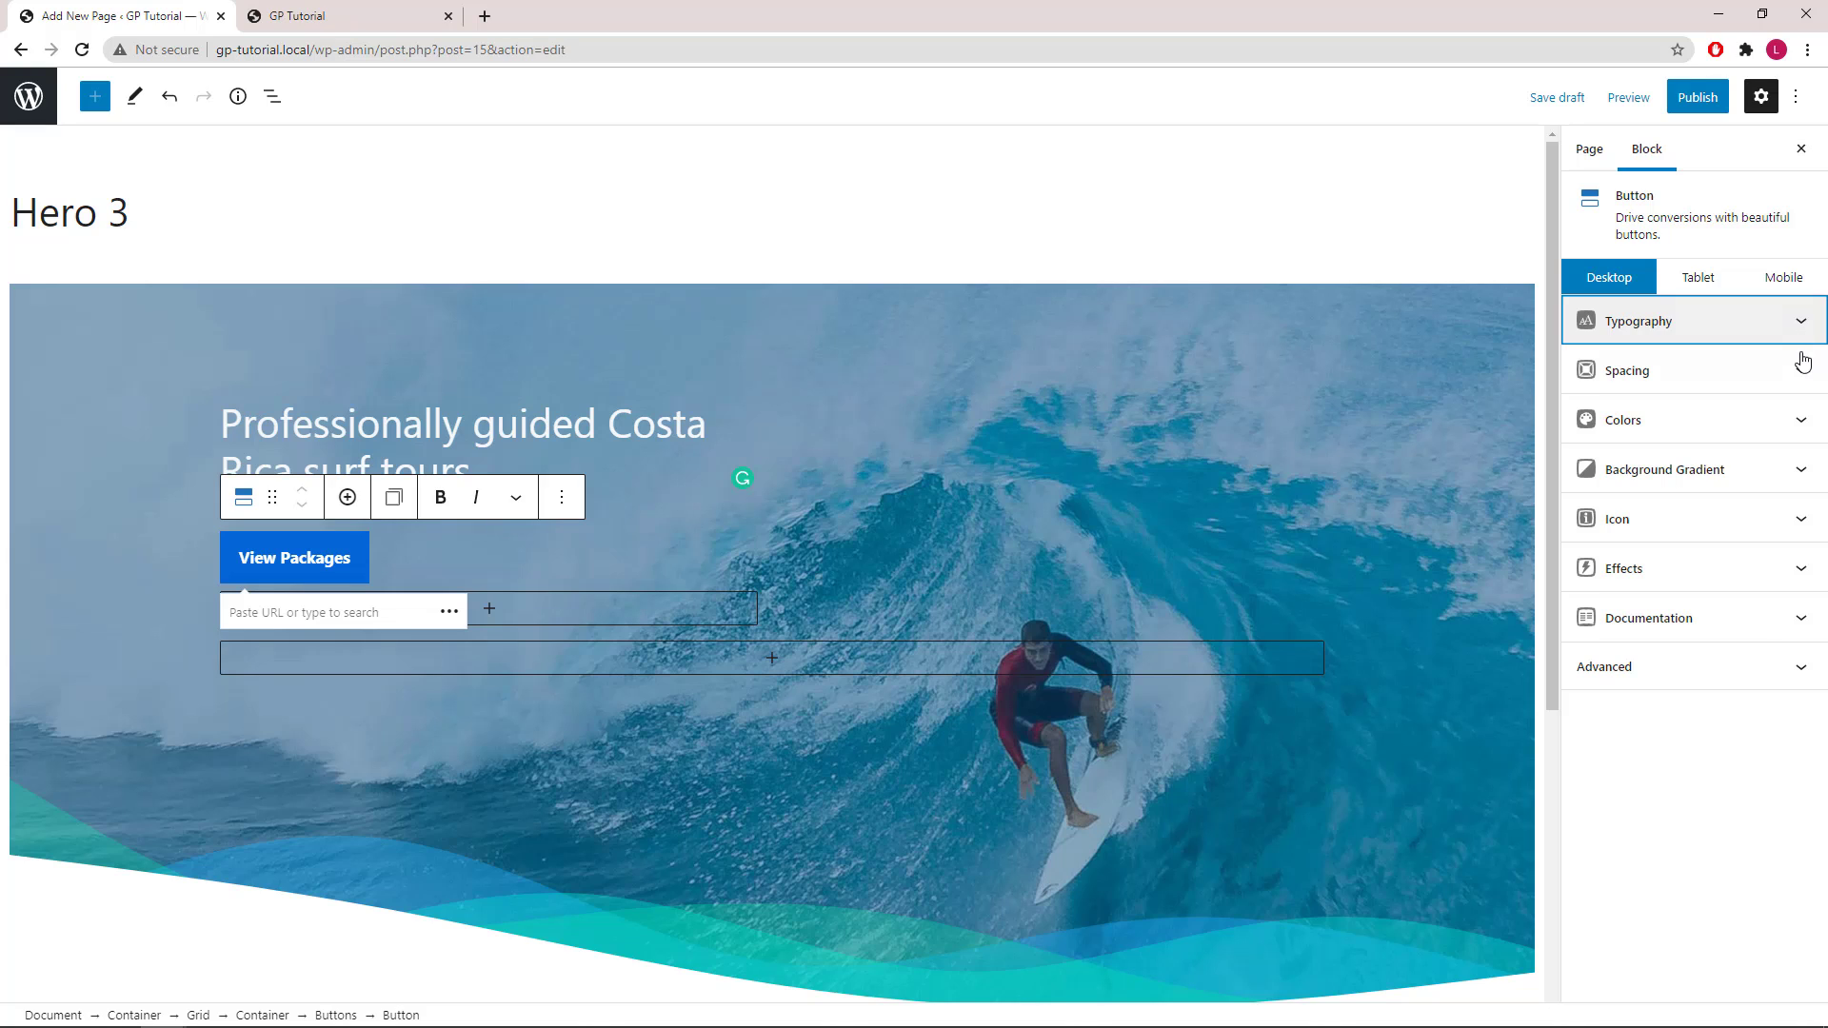
Set the button's desktop padding to 7 px top and bottom and 16 px left and right.
click(1801, 374)
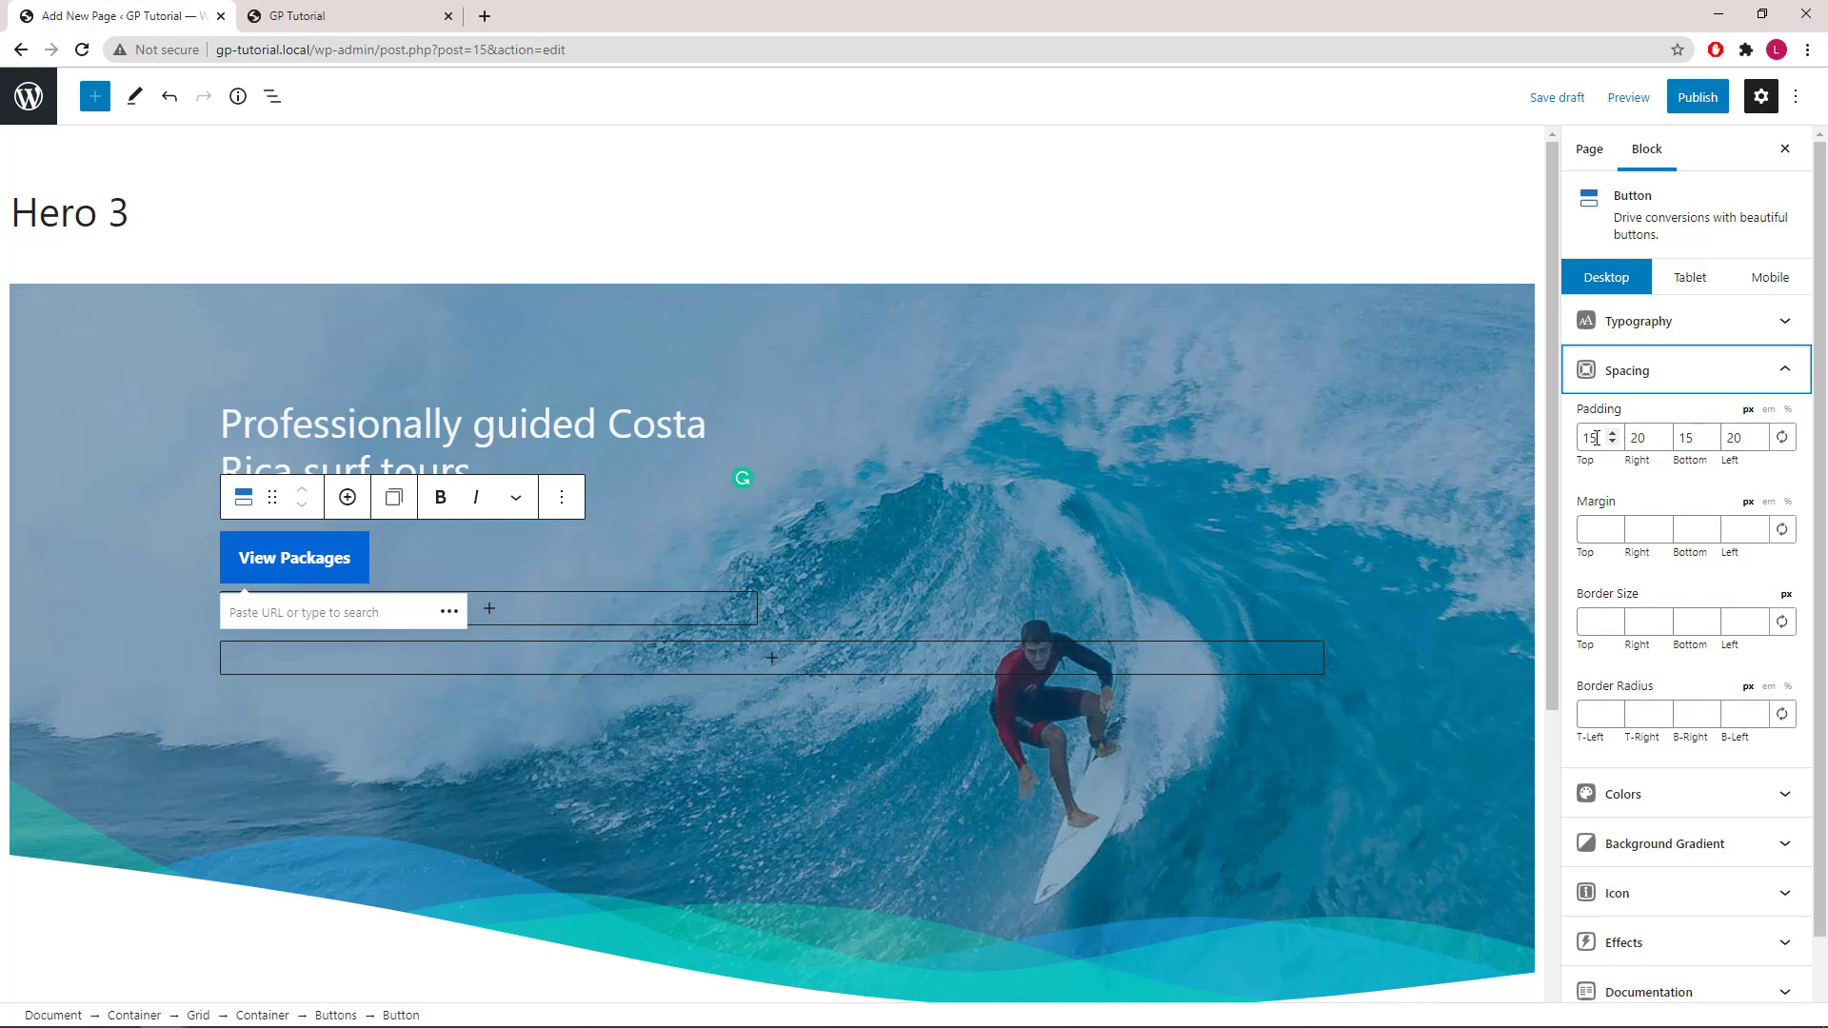
double_click(1590, 440)
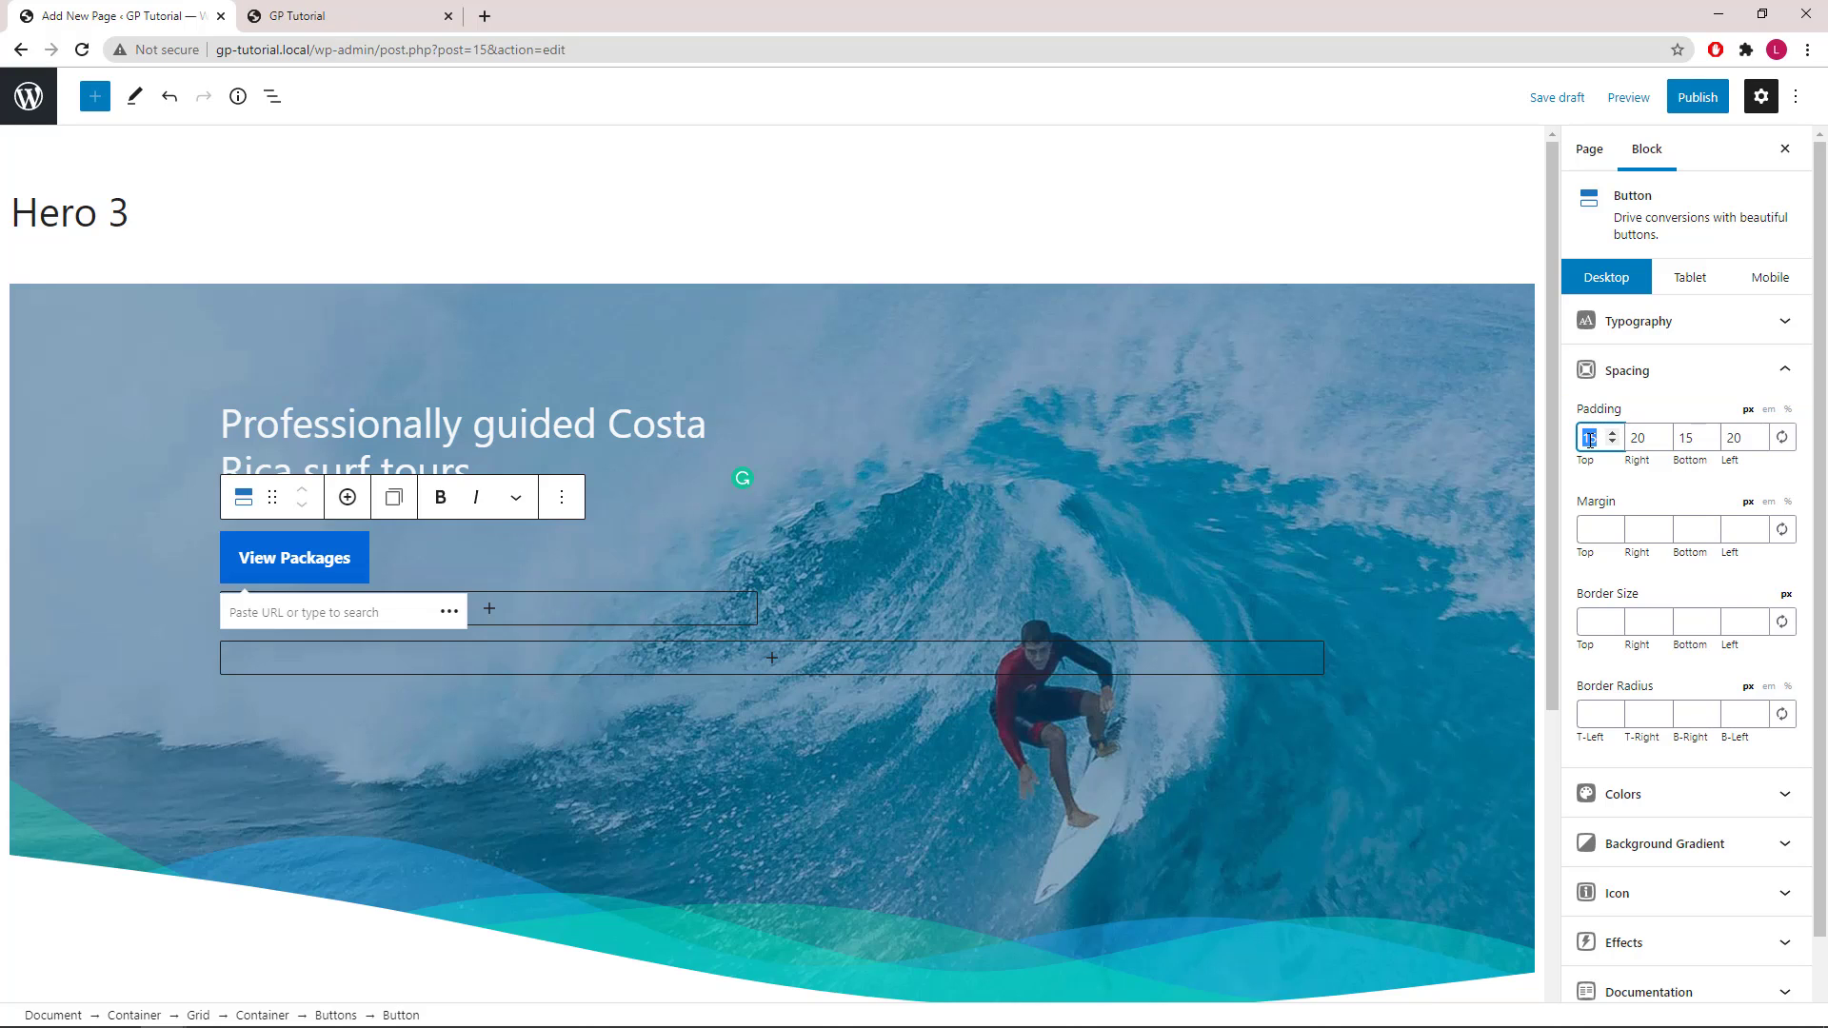
text(7)
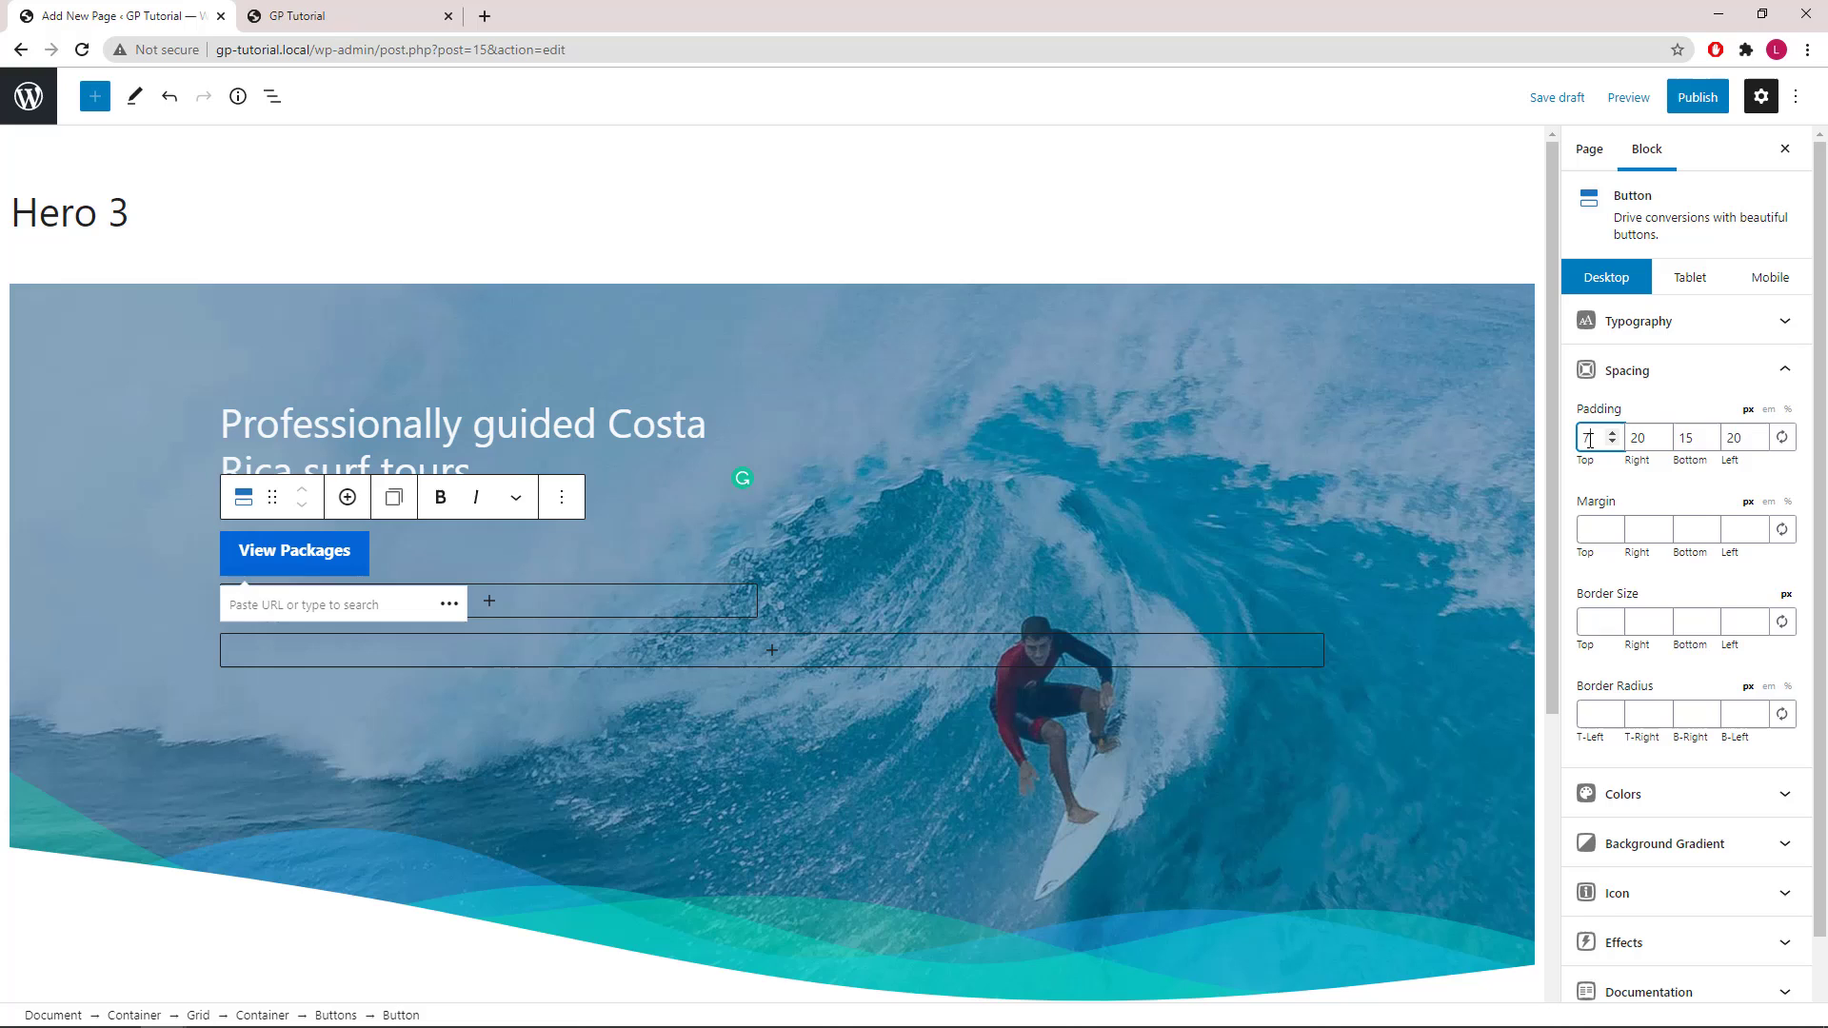
double_click(1686, 438)
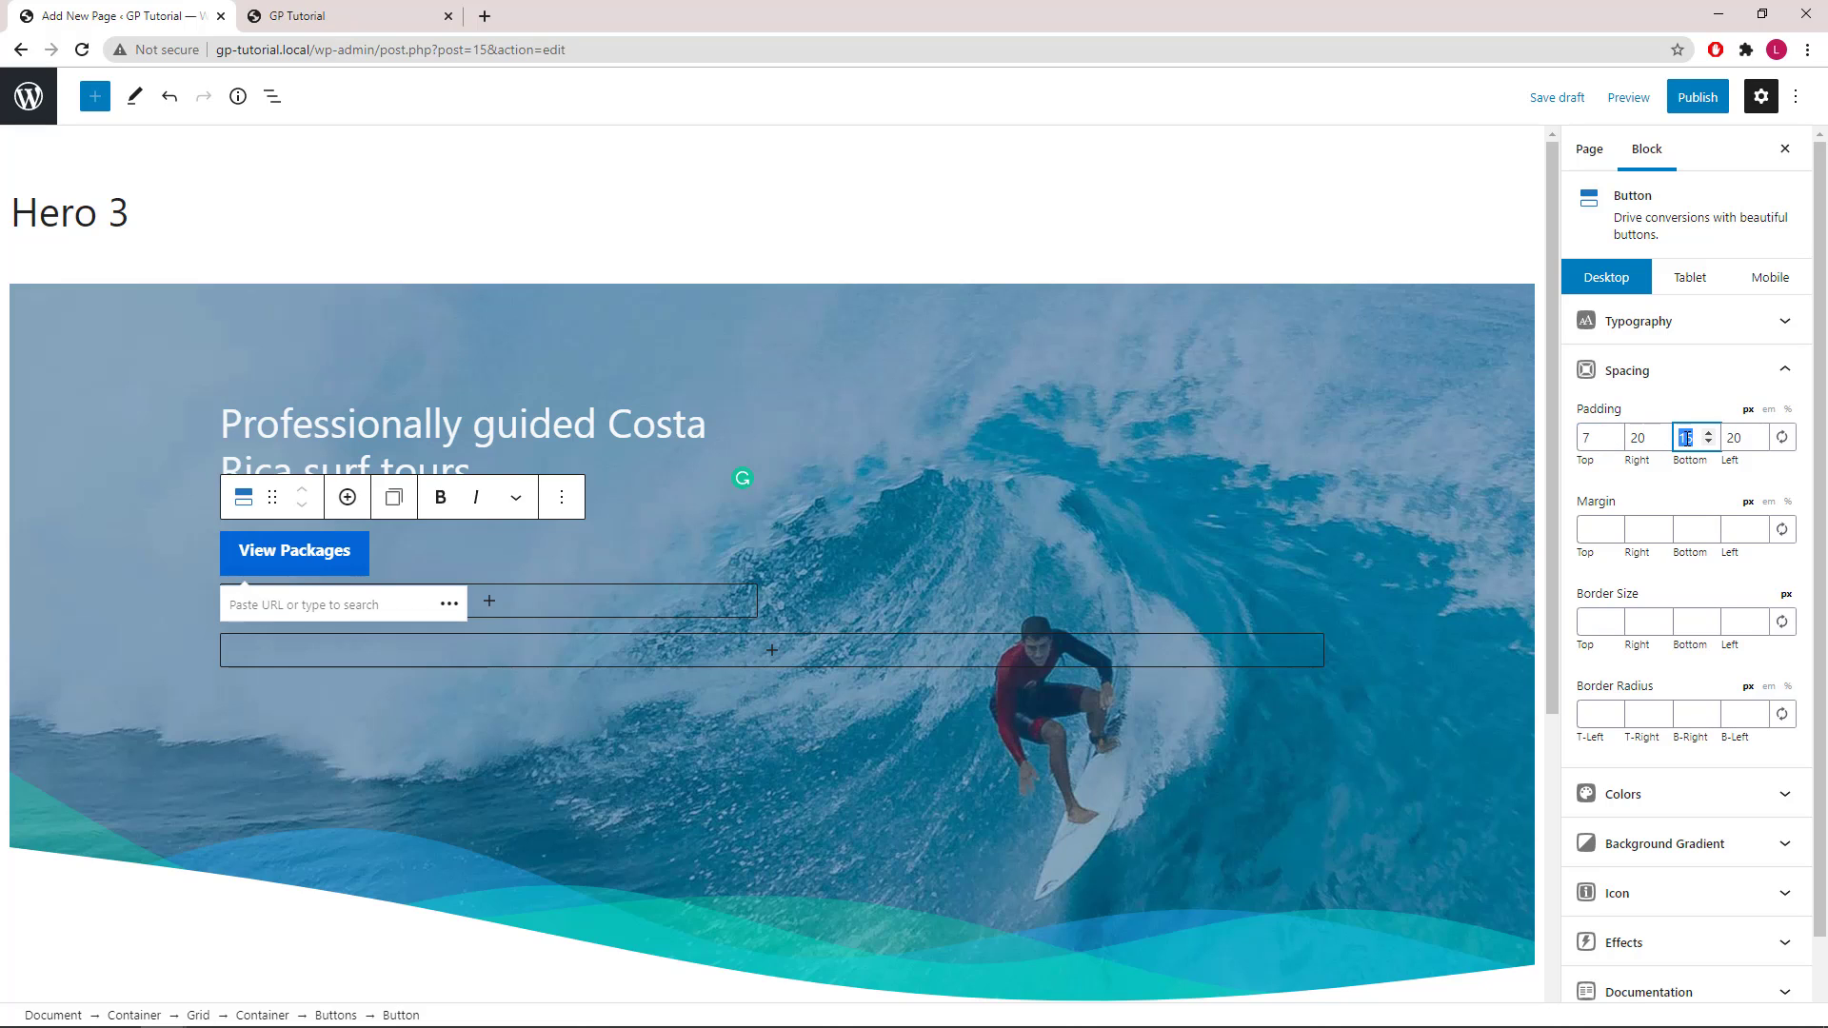
text(7)
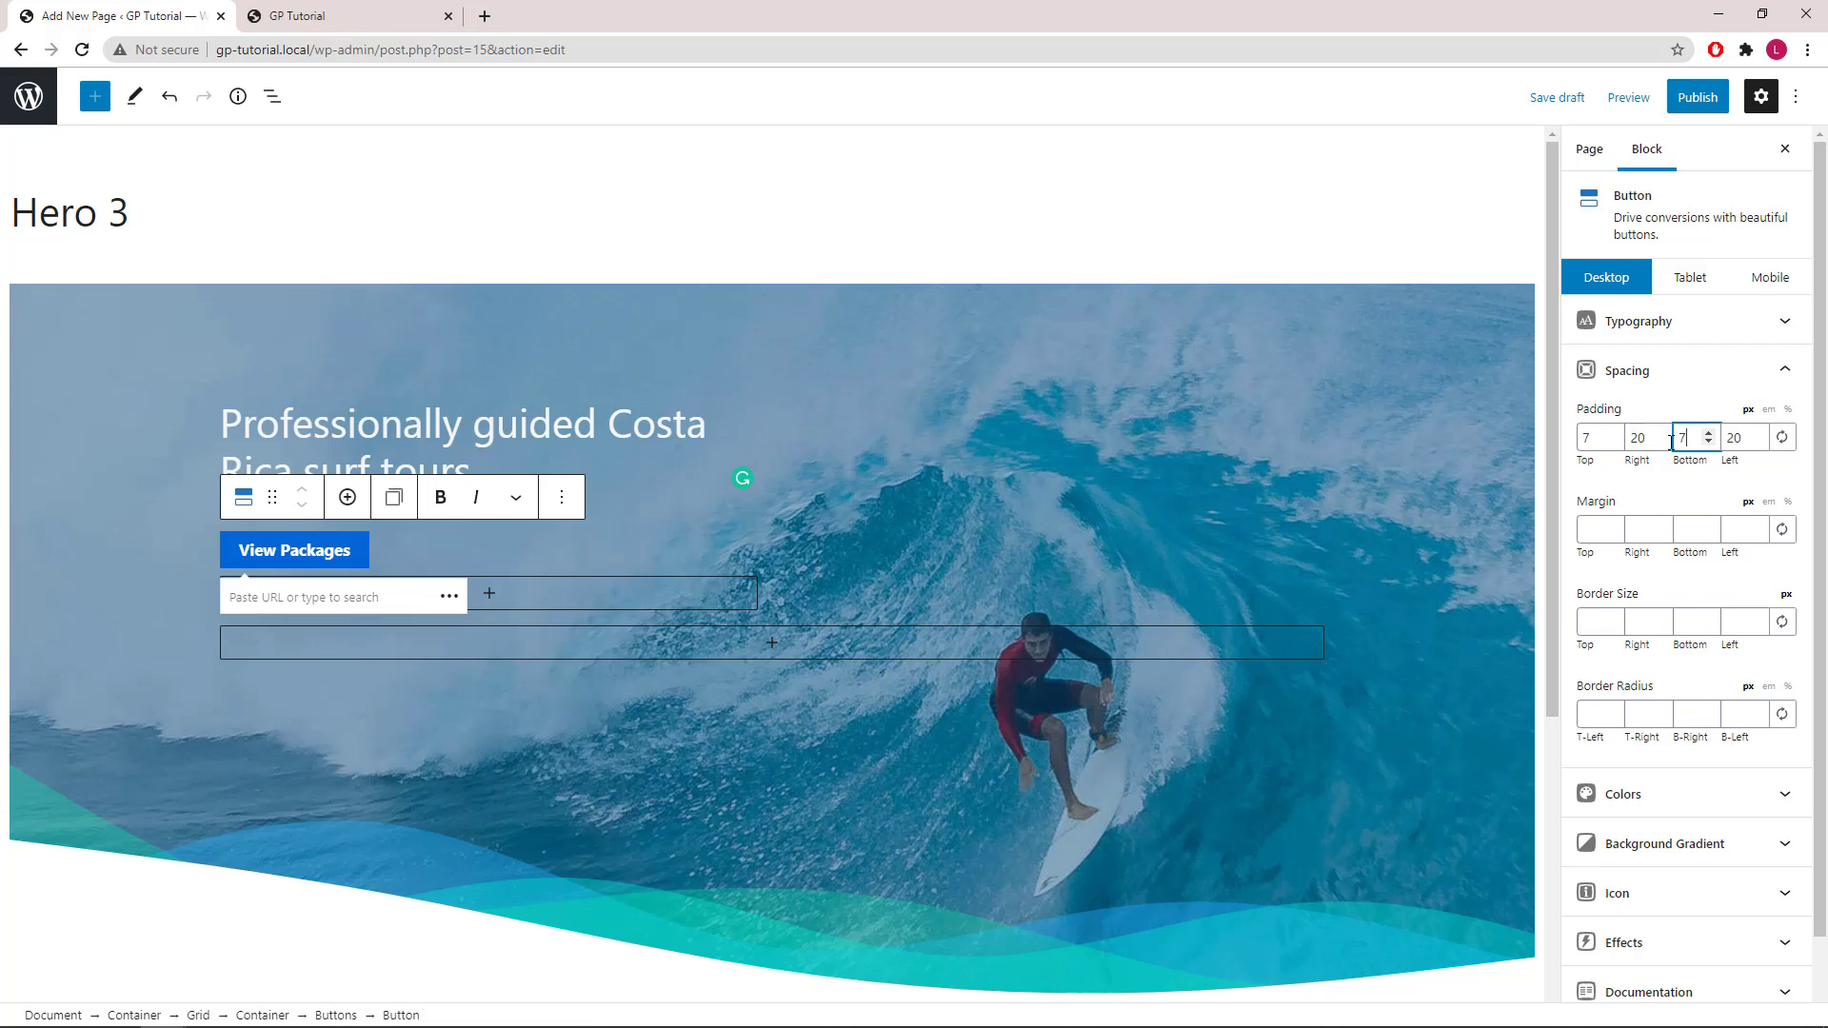
double_click(1638, 438)
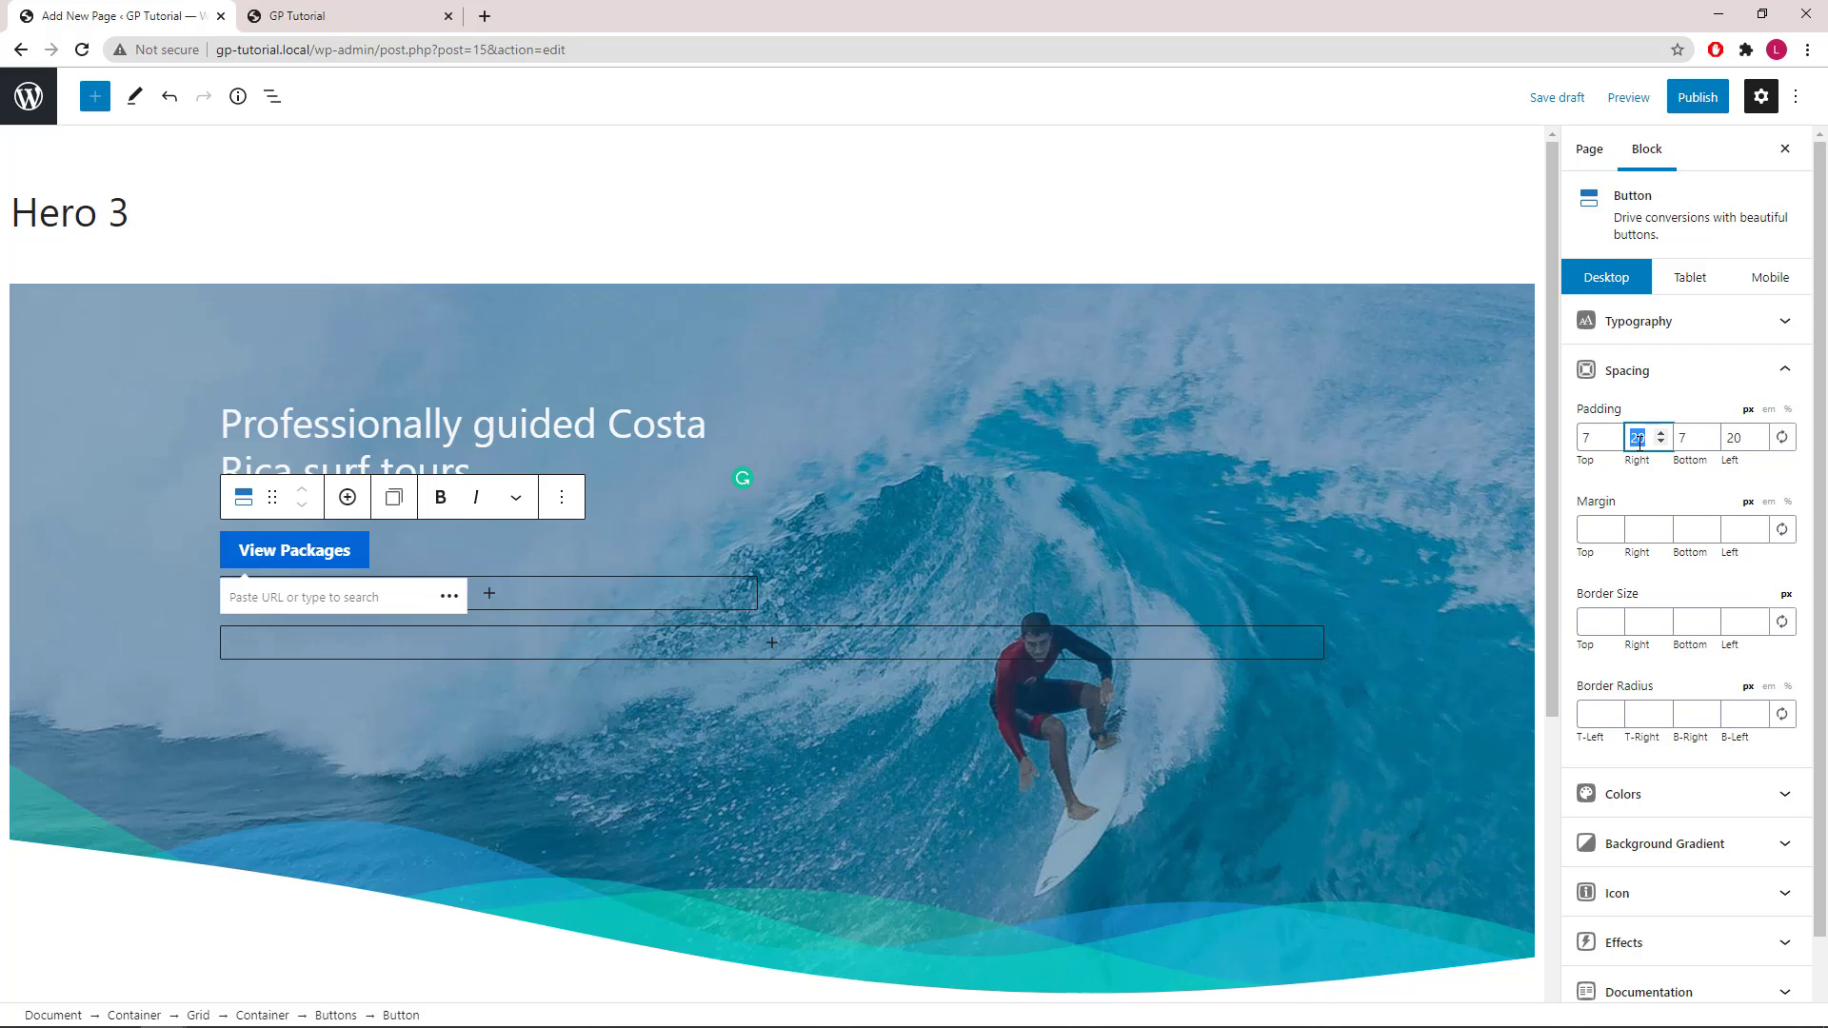
text(16)
double_click(1734, 440)
text(16)
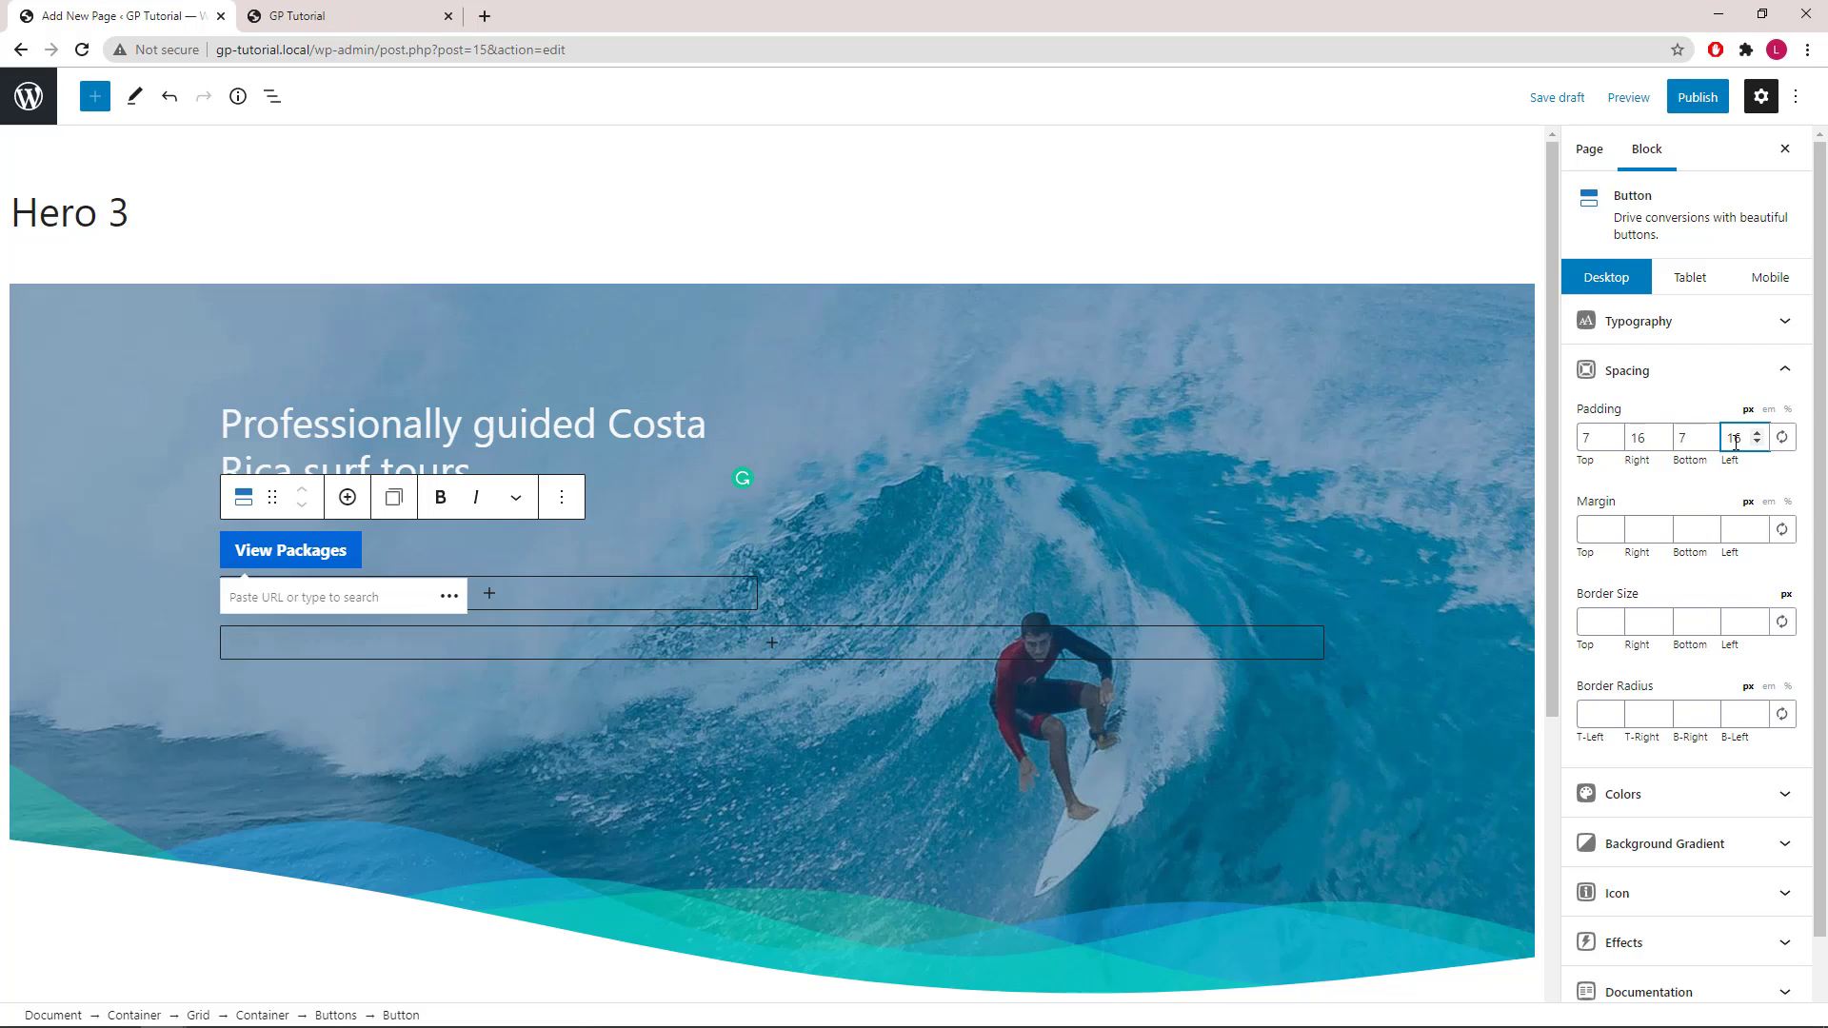
Set the button's bottom margin to 20 px and its linked border size to 3 px on all sides.
click(1683, 534)
text(20)
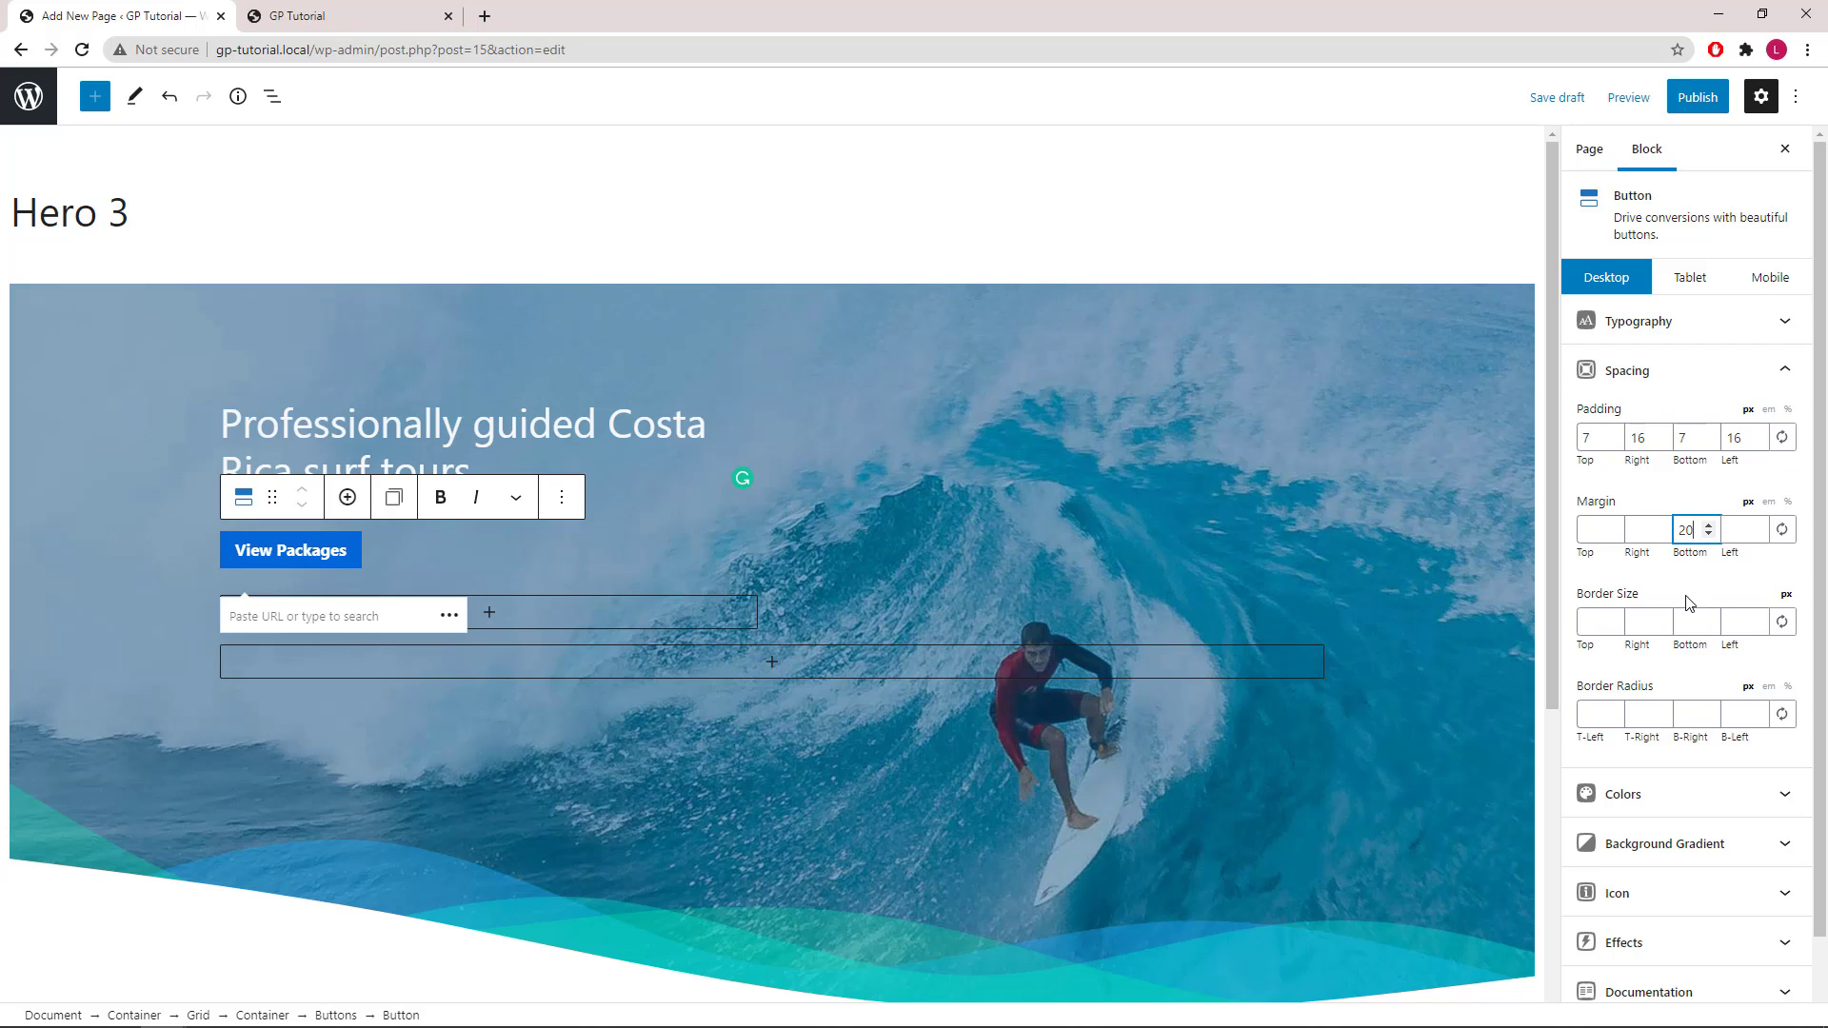
click(1782, 622)
click(1738, 622)
text(0)
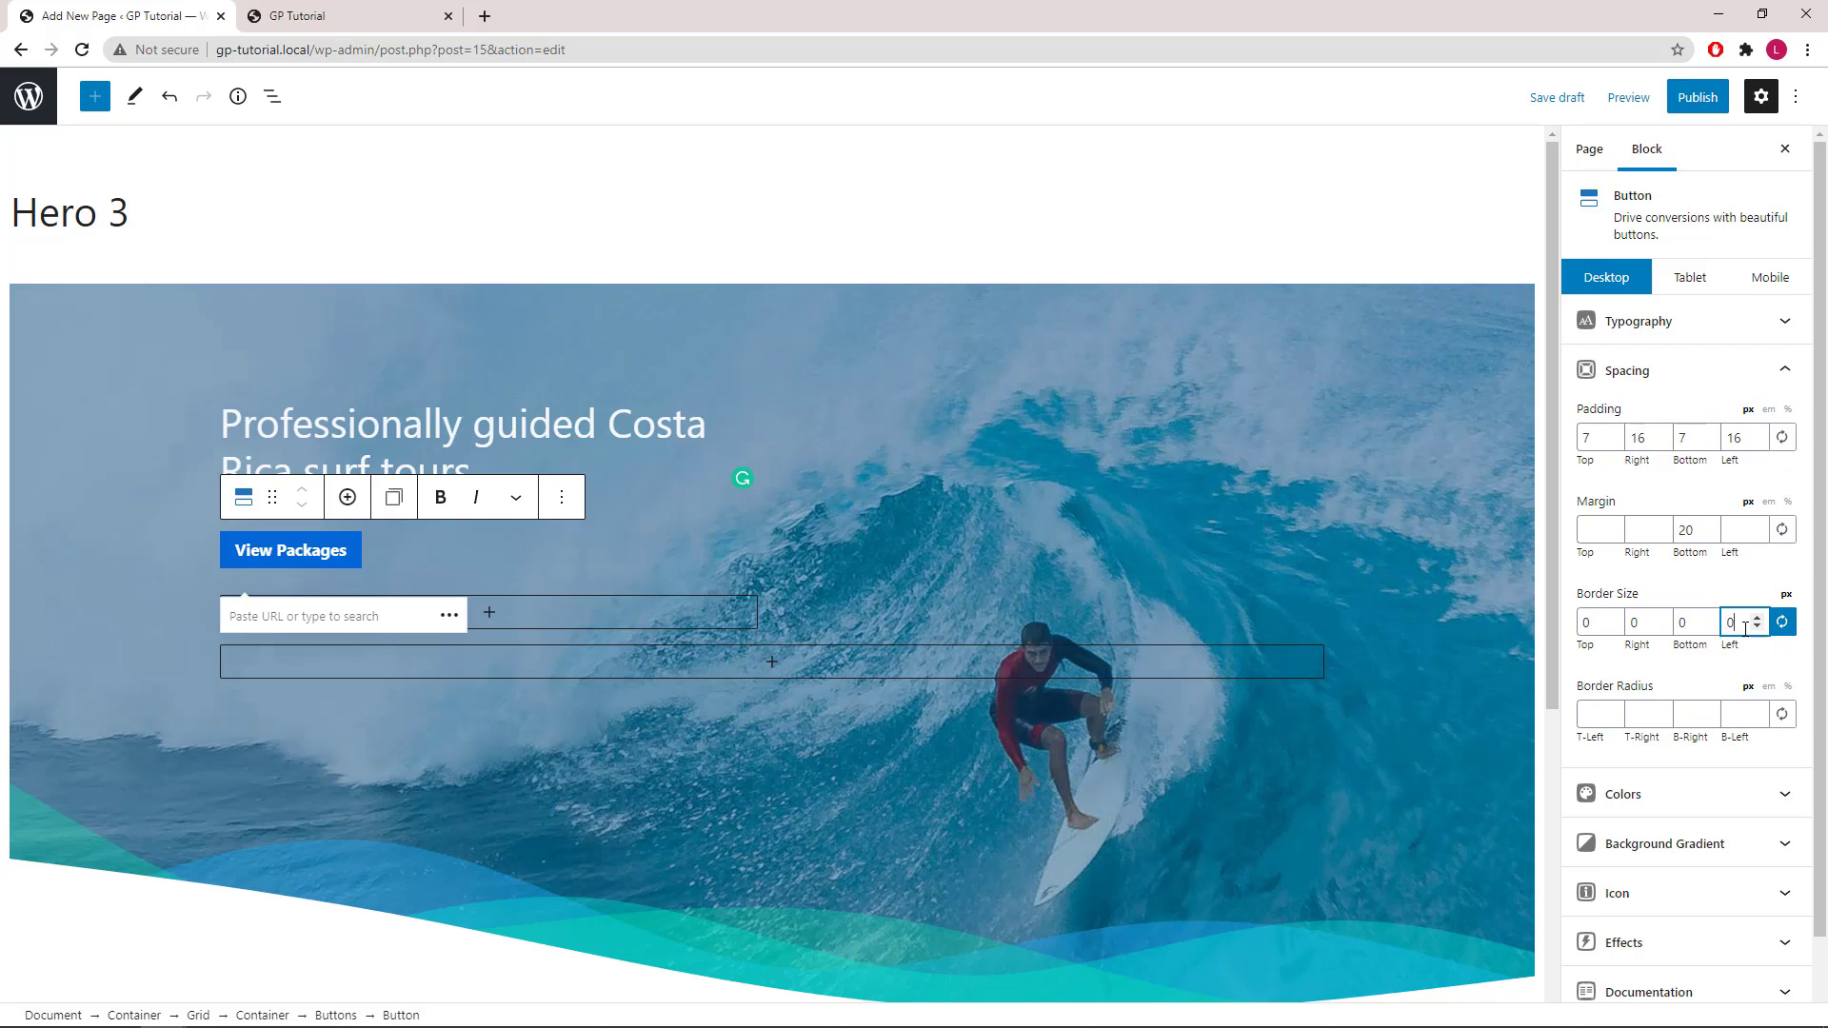
double_click(1732, 625)
text(3)
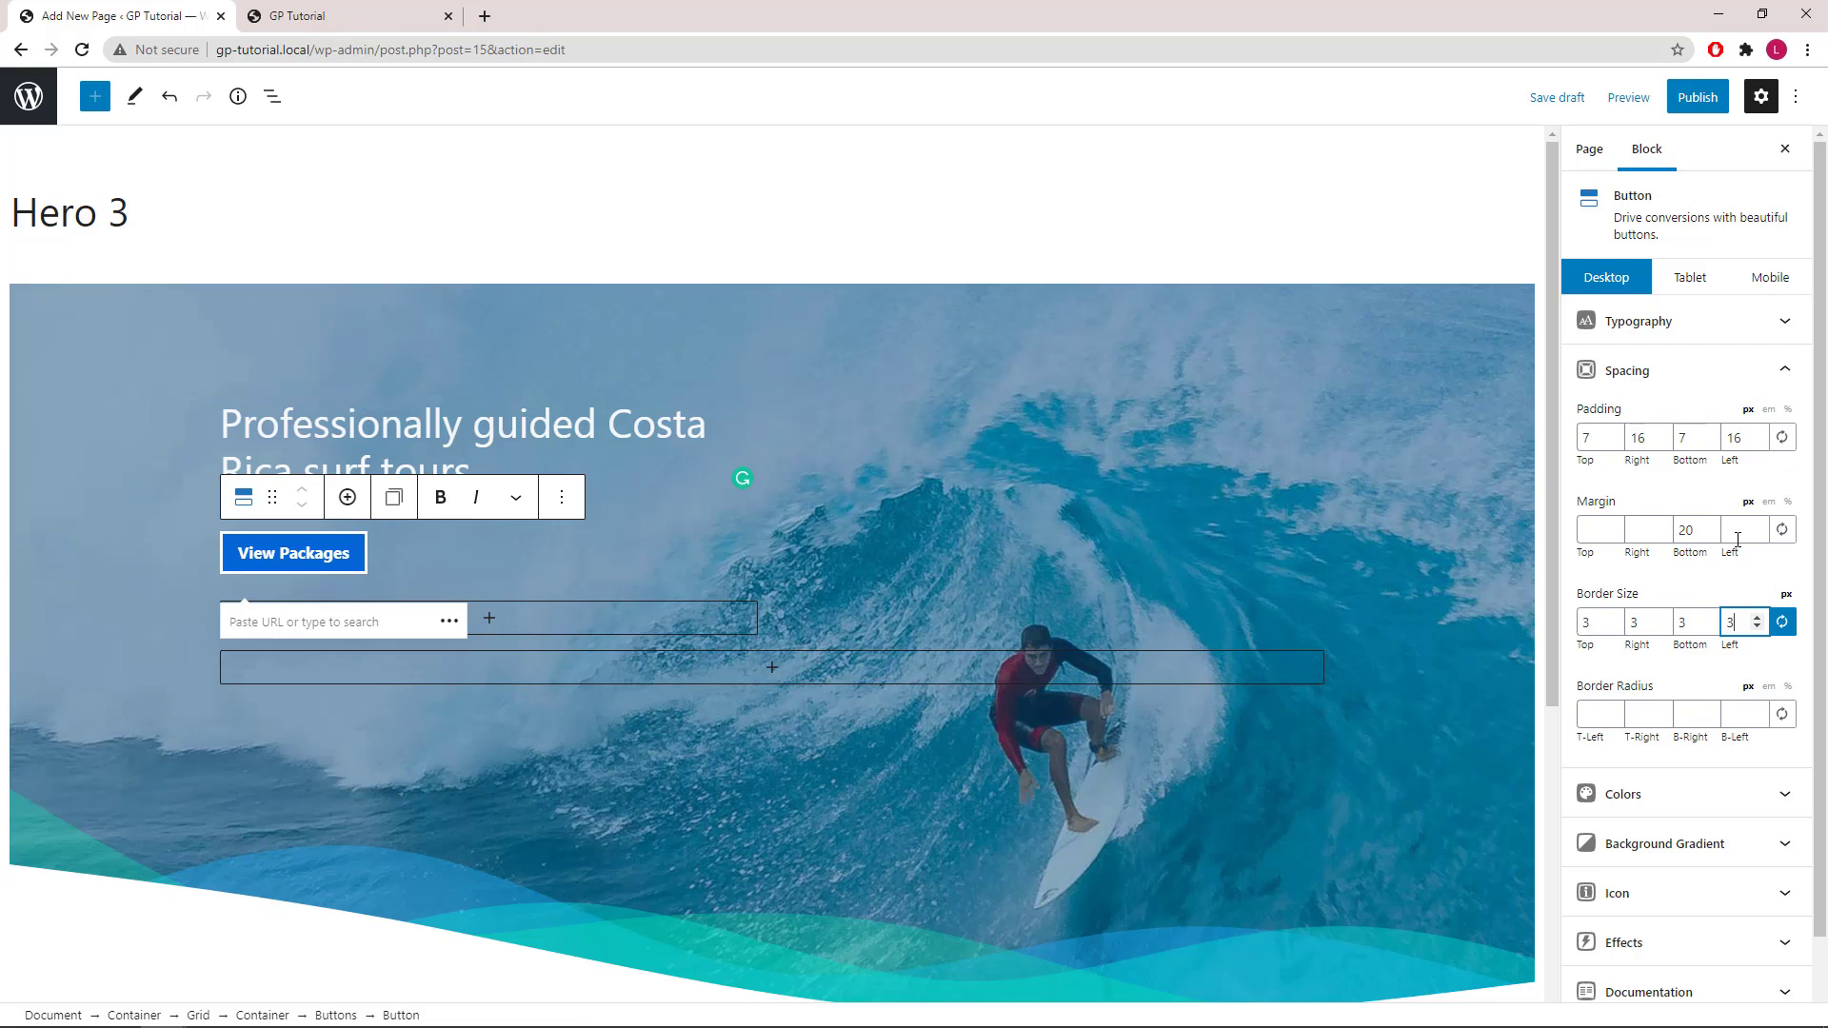
click(1788, 379)
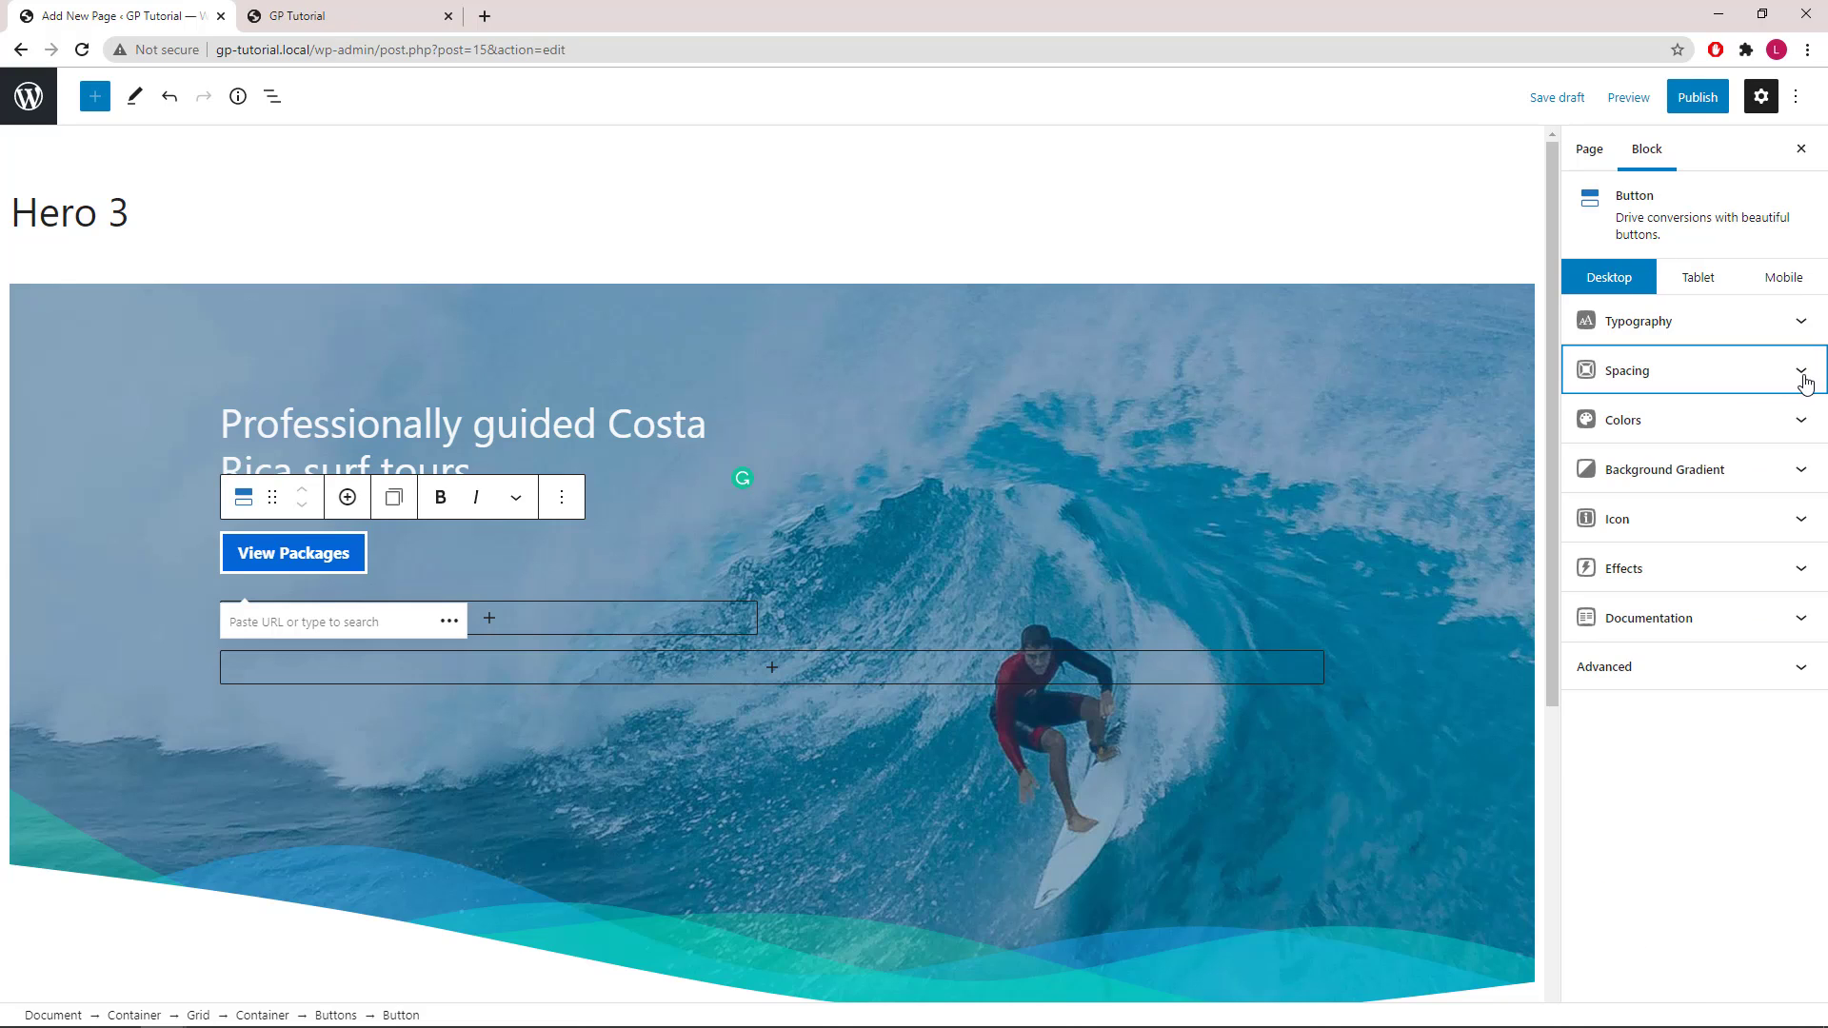
Clear the button's background color for the normal state and check its text color.
click(1803, 433)
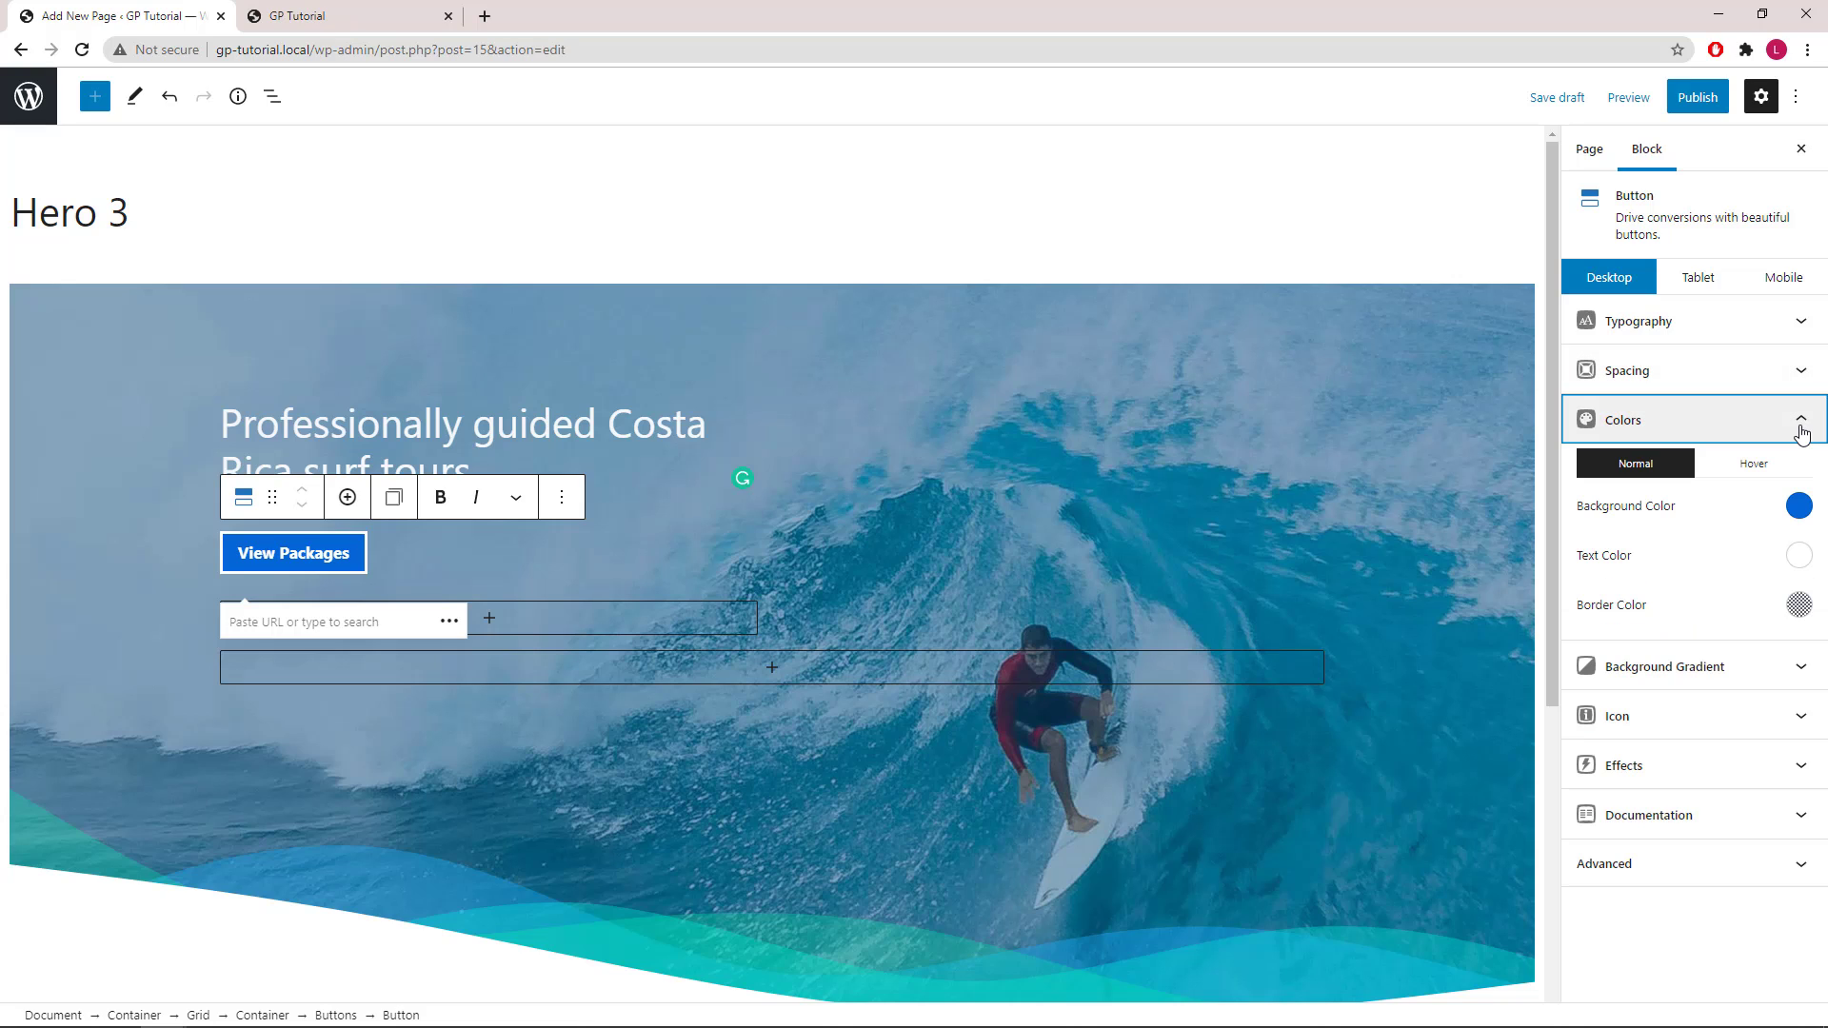
click(1799, 509)
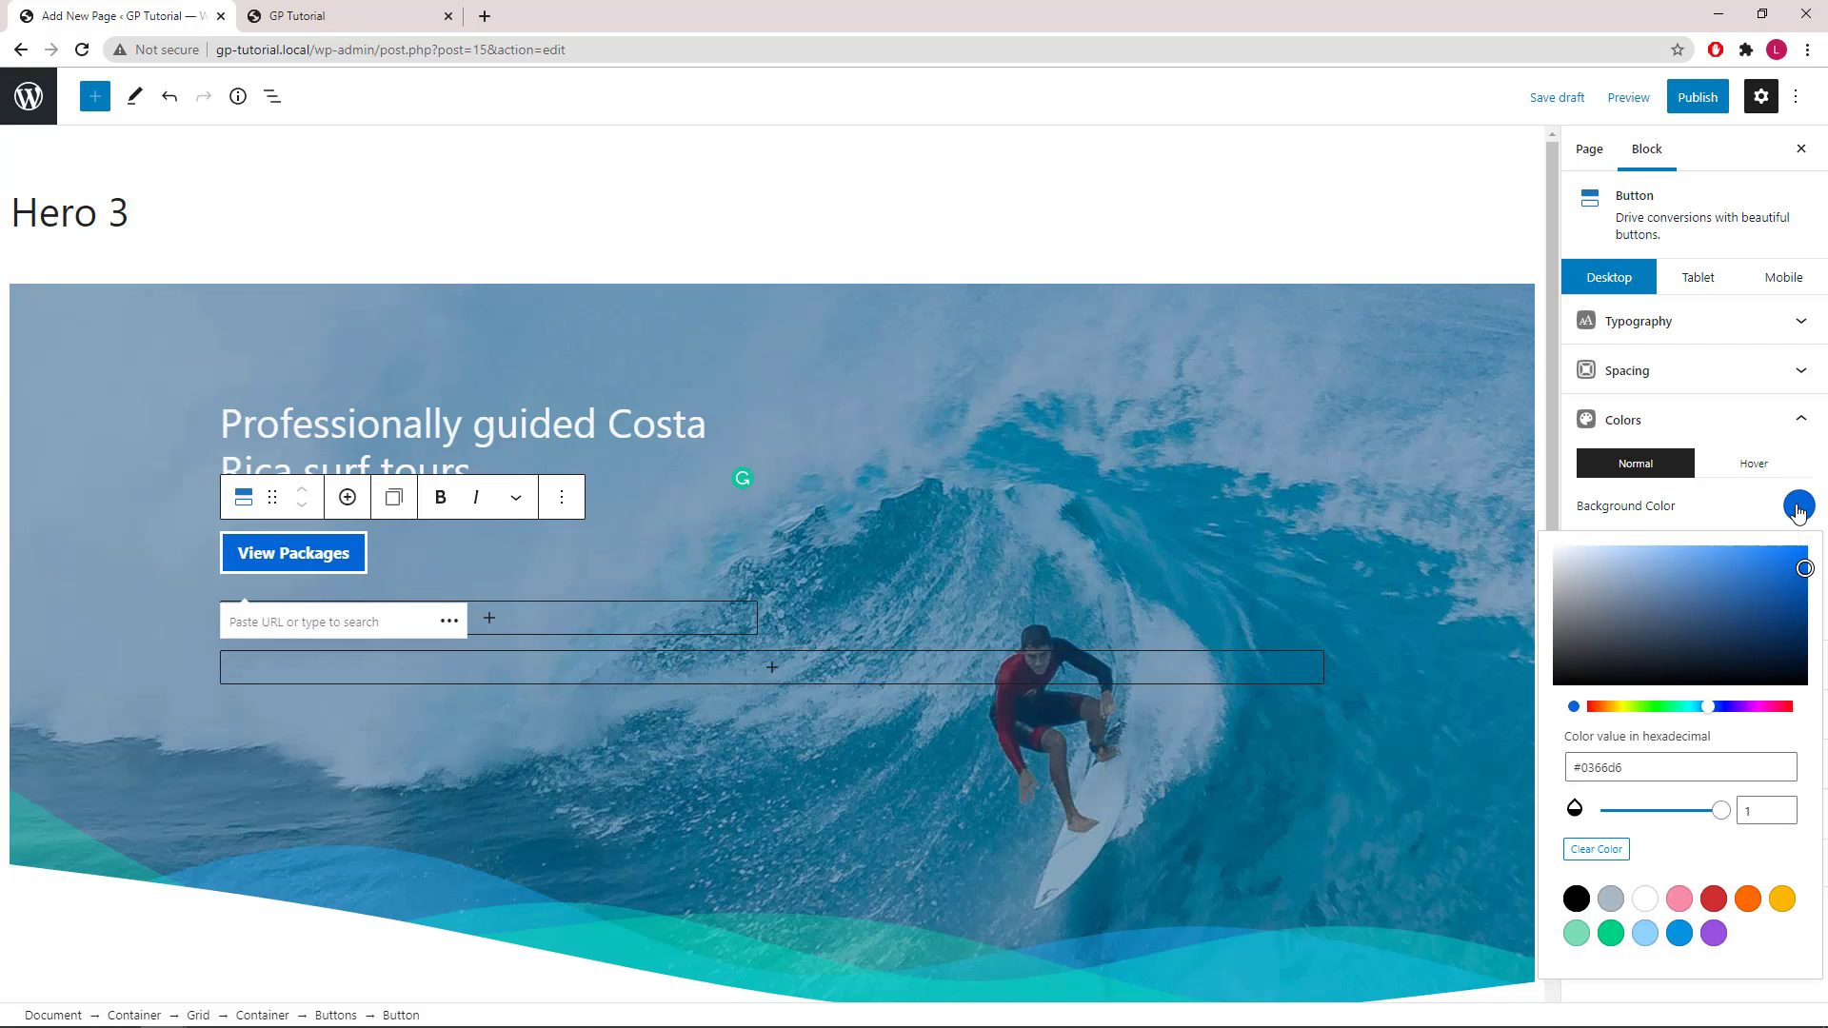
click(1590, 852)
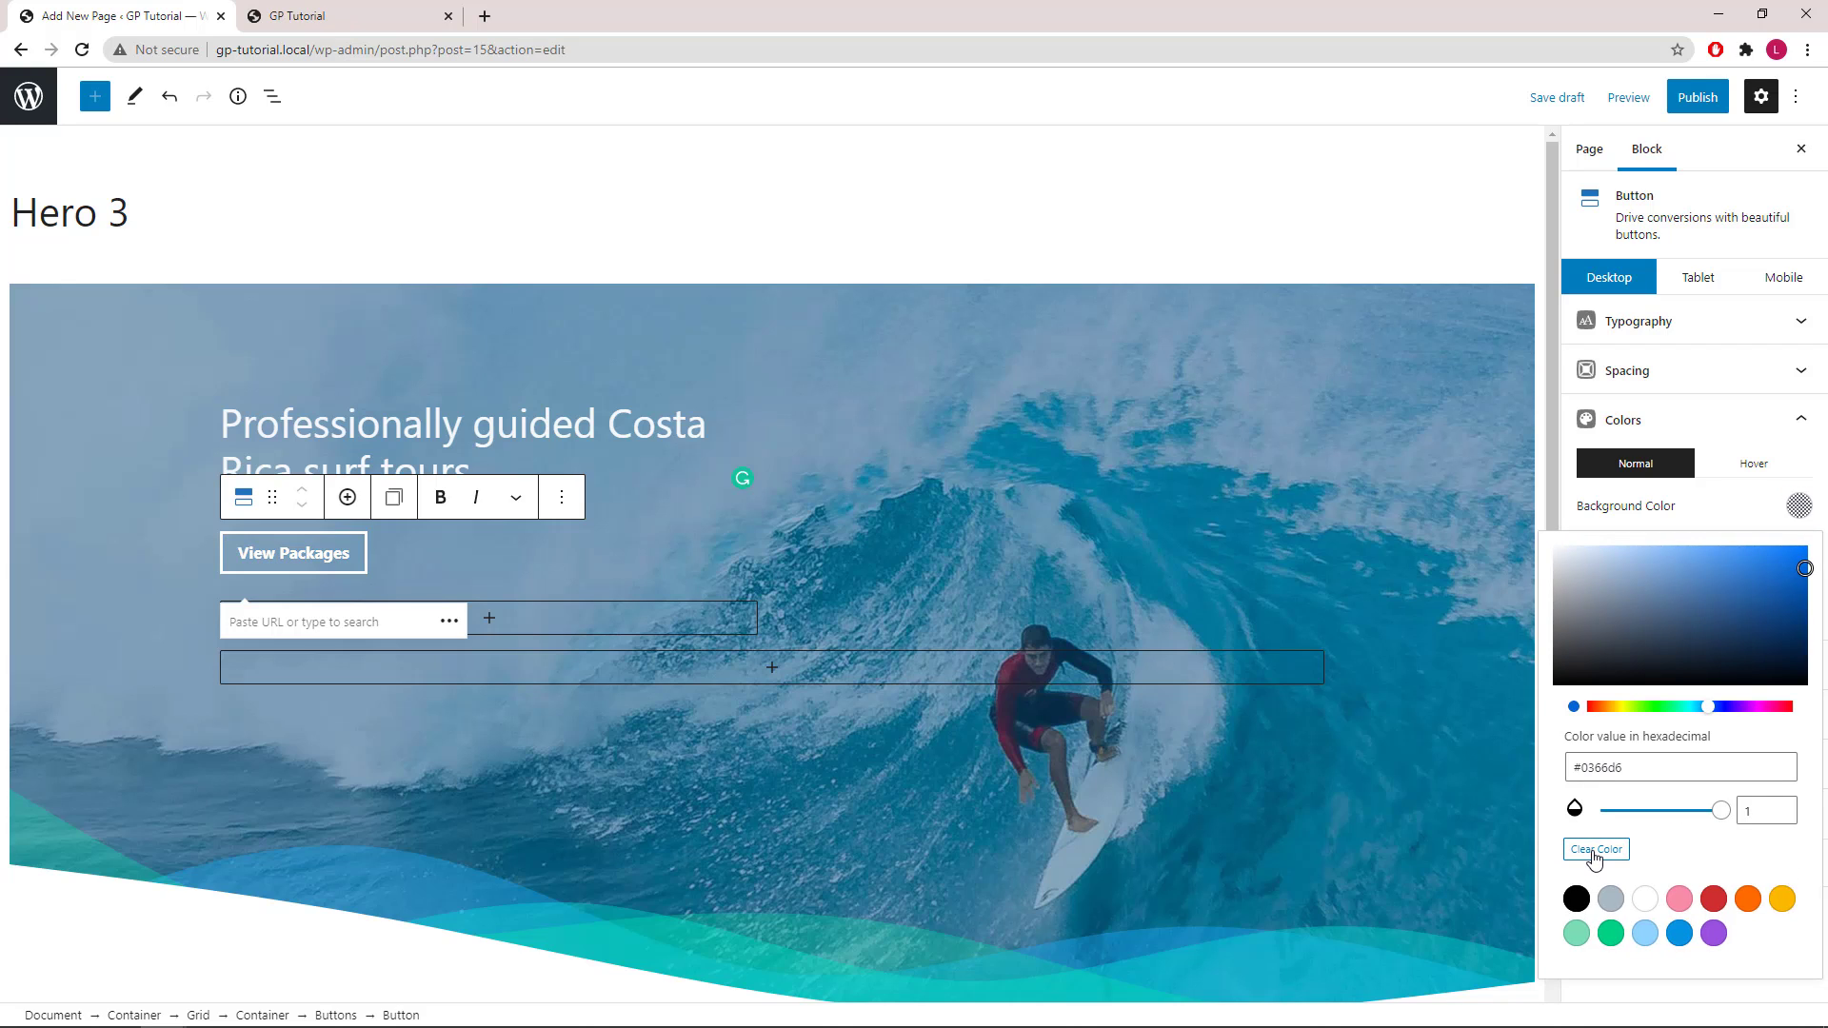
click(1799, 507)
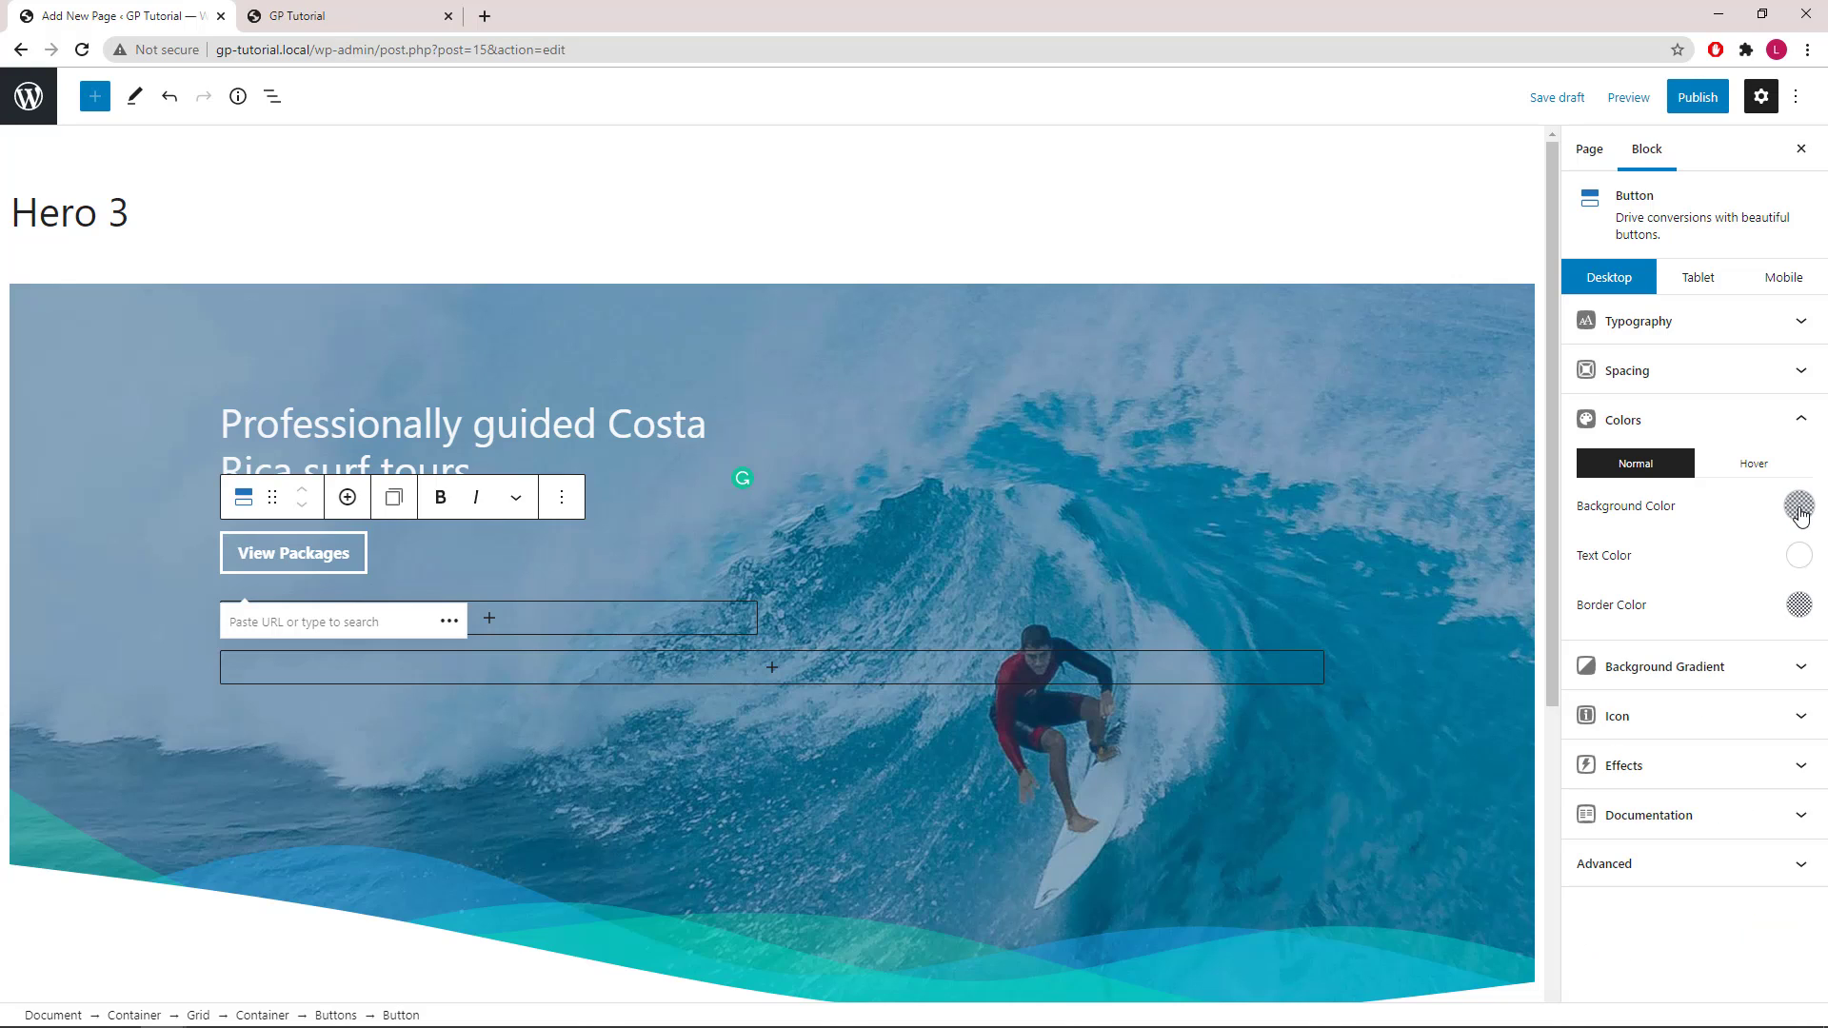
click(1800, 556)
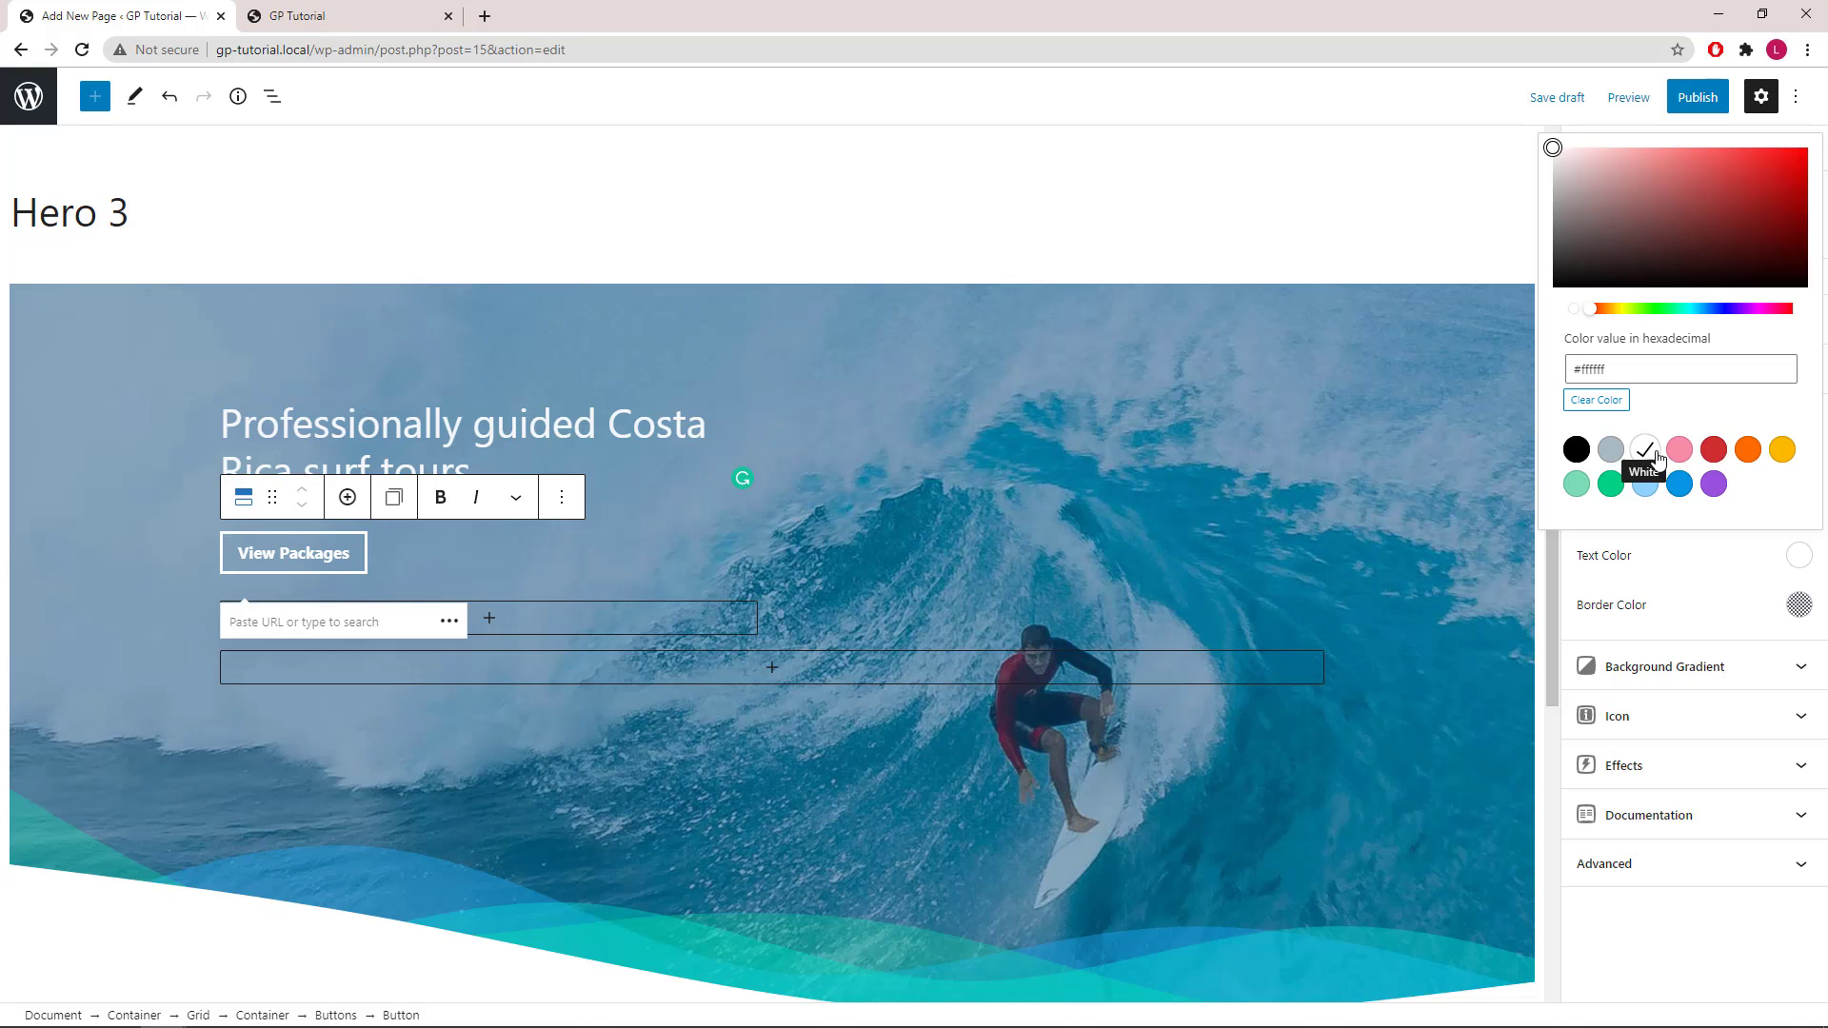
click(1800, 557)
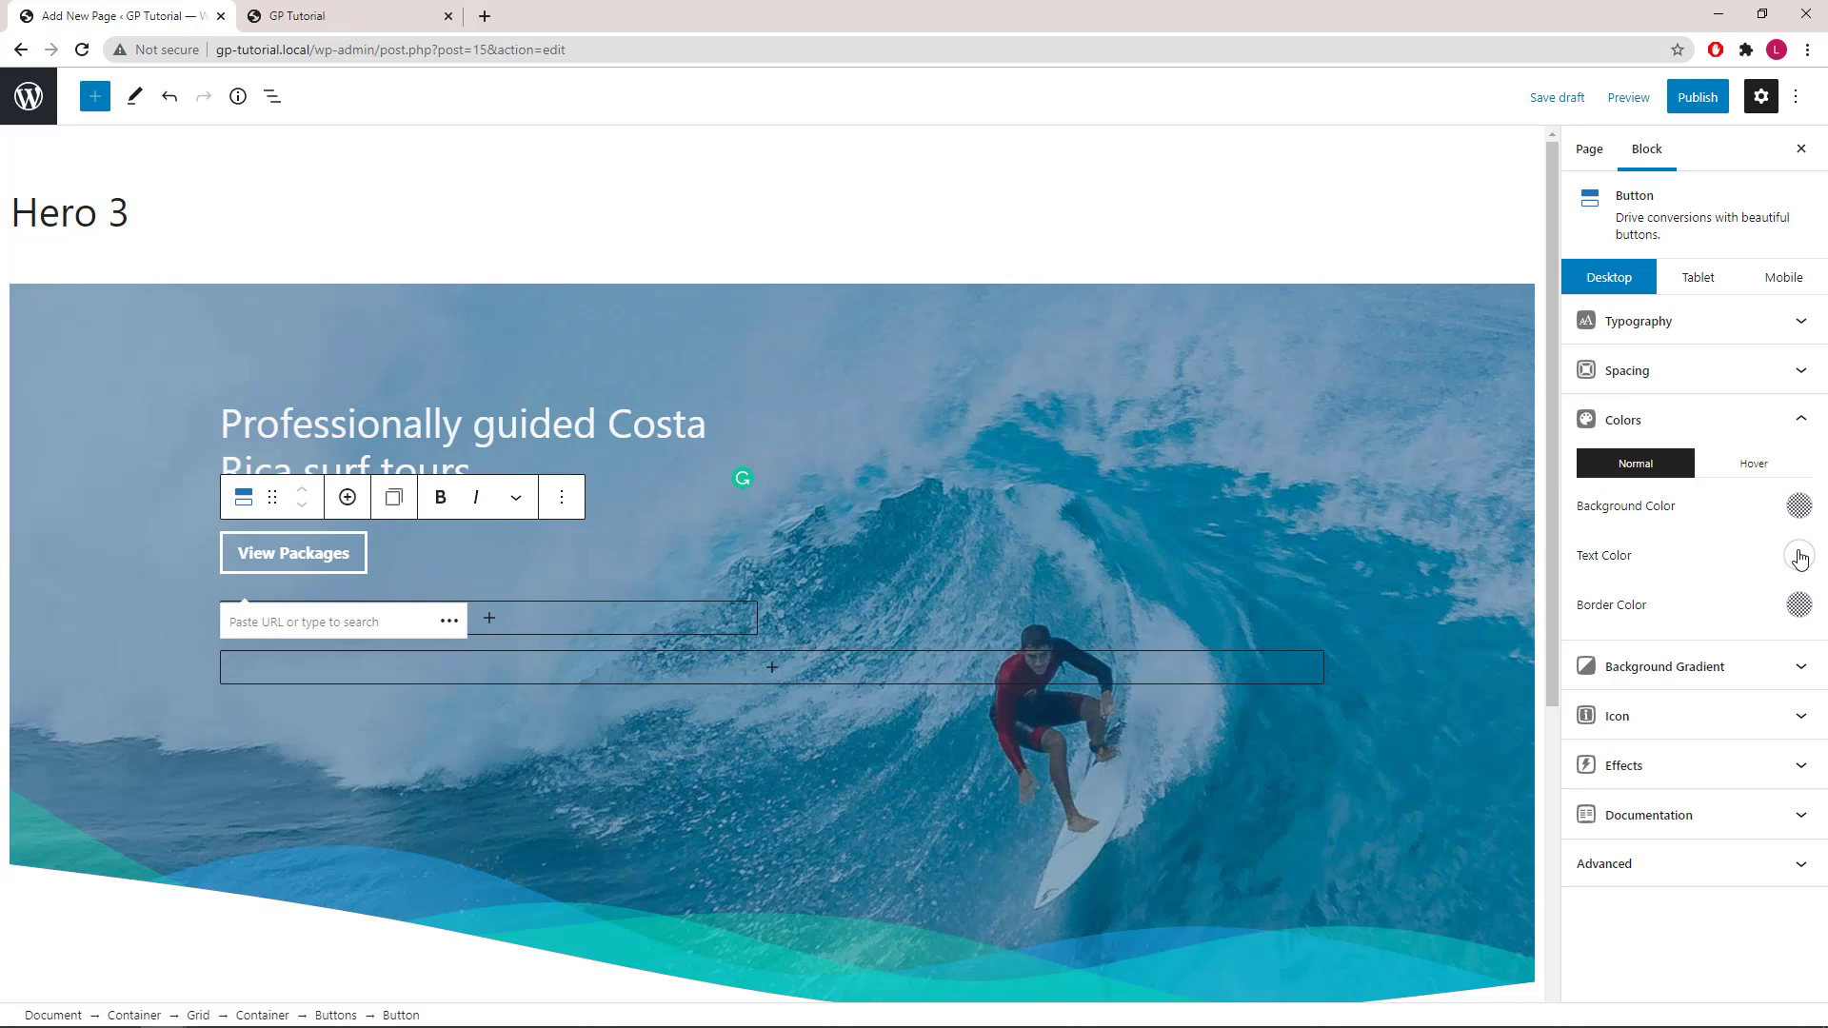
Set the button's border color for the normal state to #00c0ef.
click(1799, 605)
double_click(1609, 370)
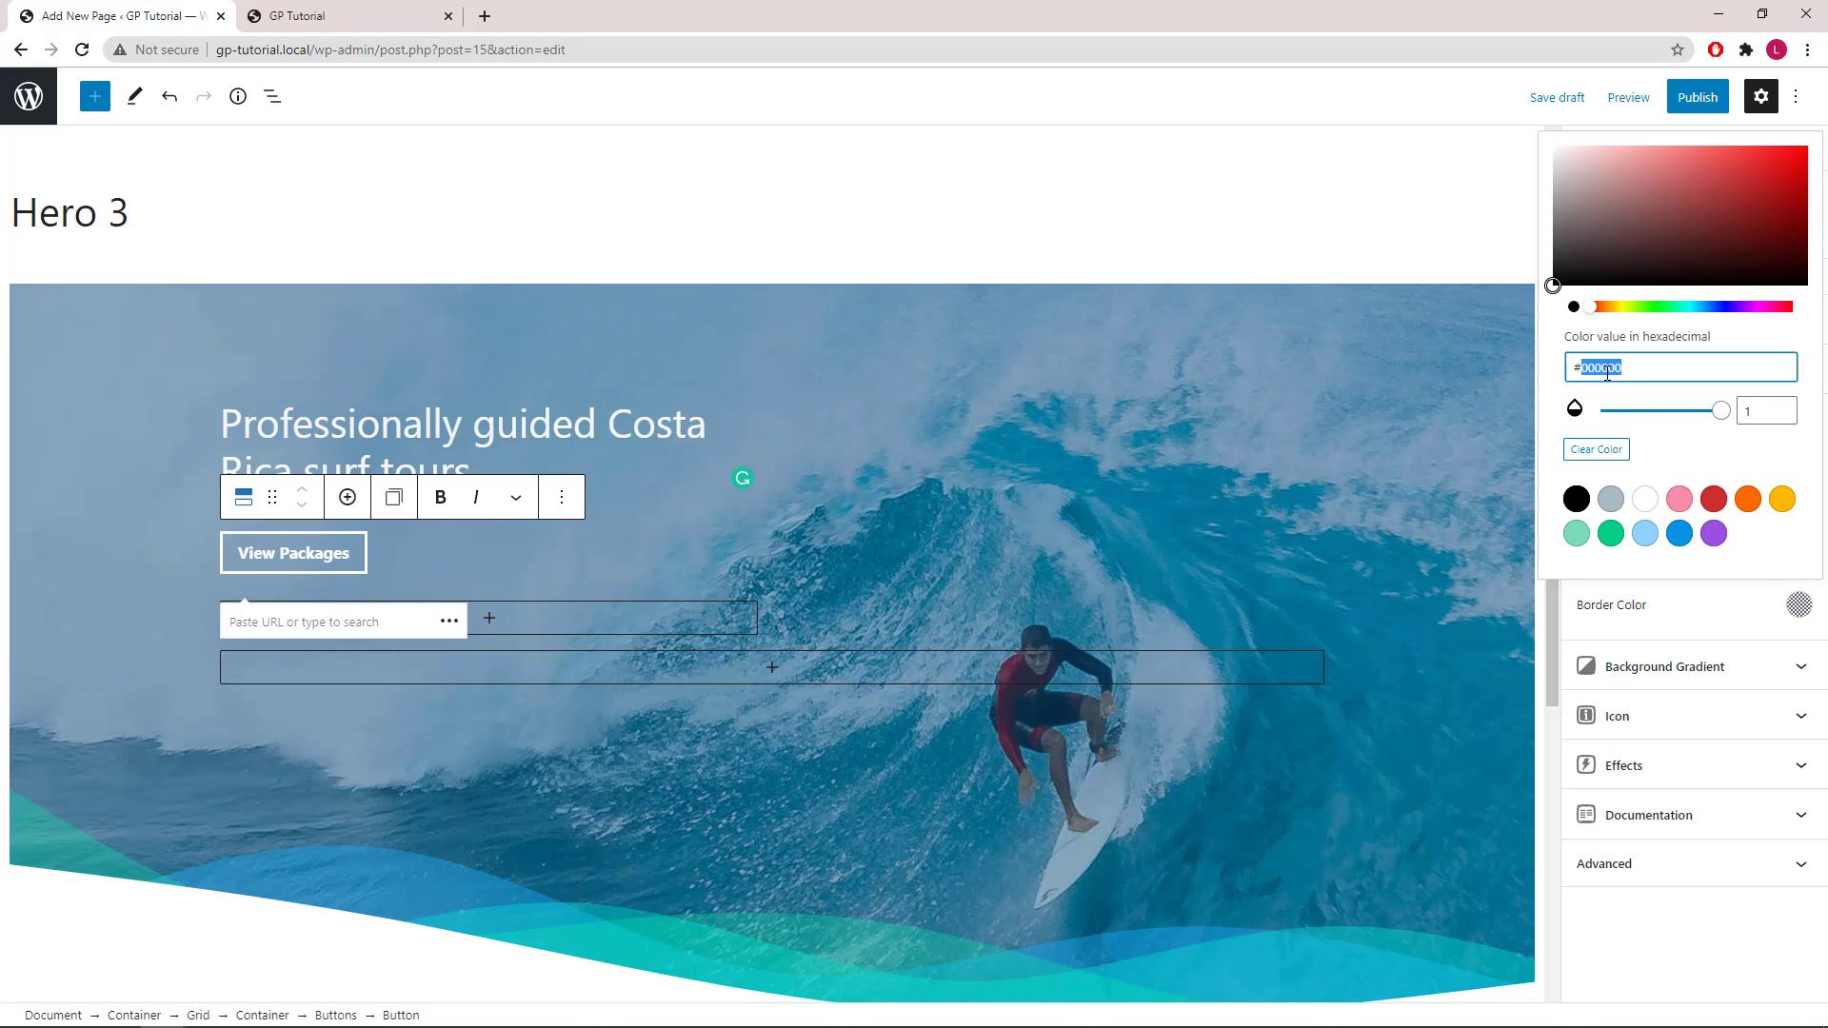
right_click(1609, 371)
click(1609, 464)
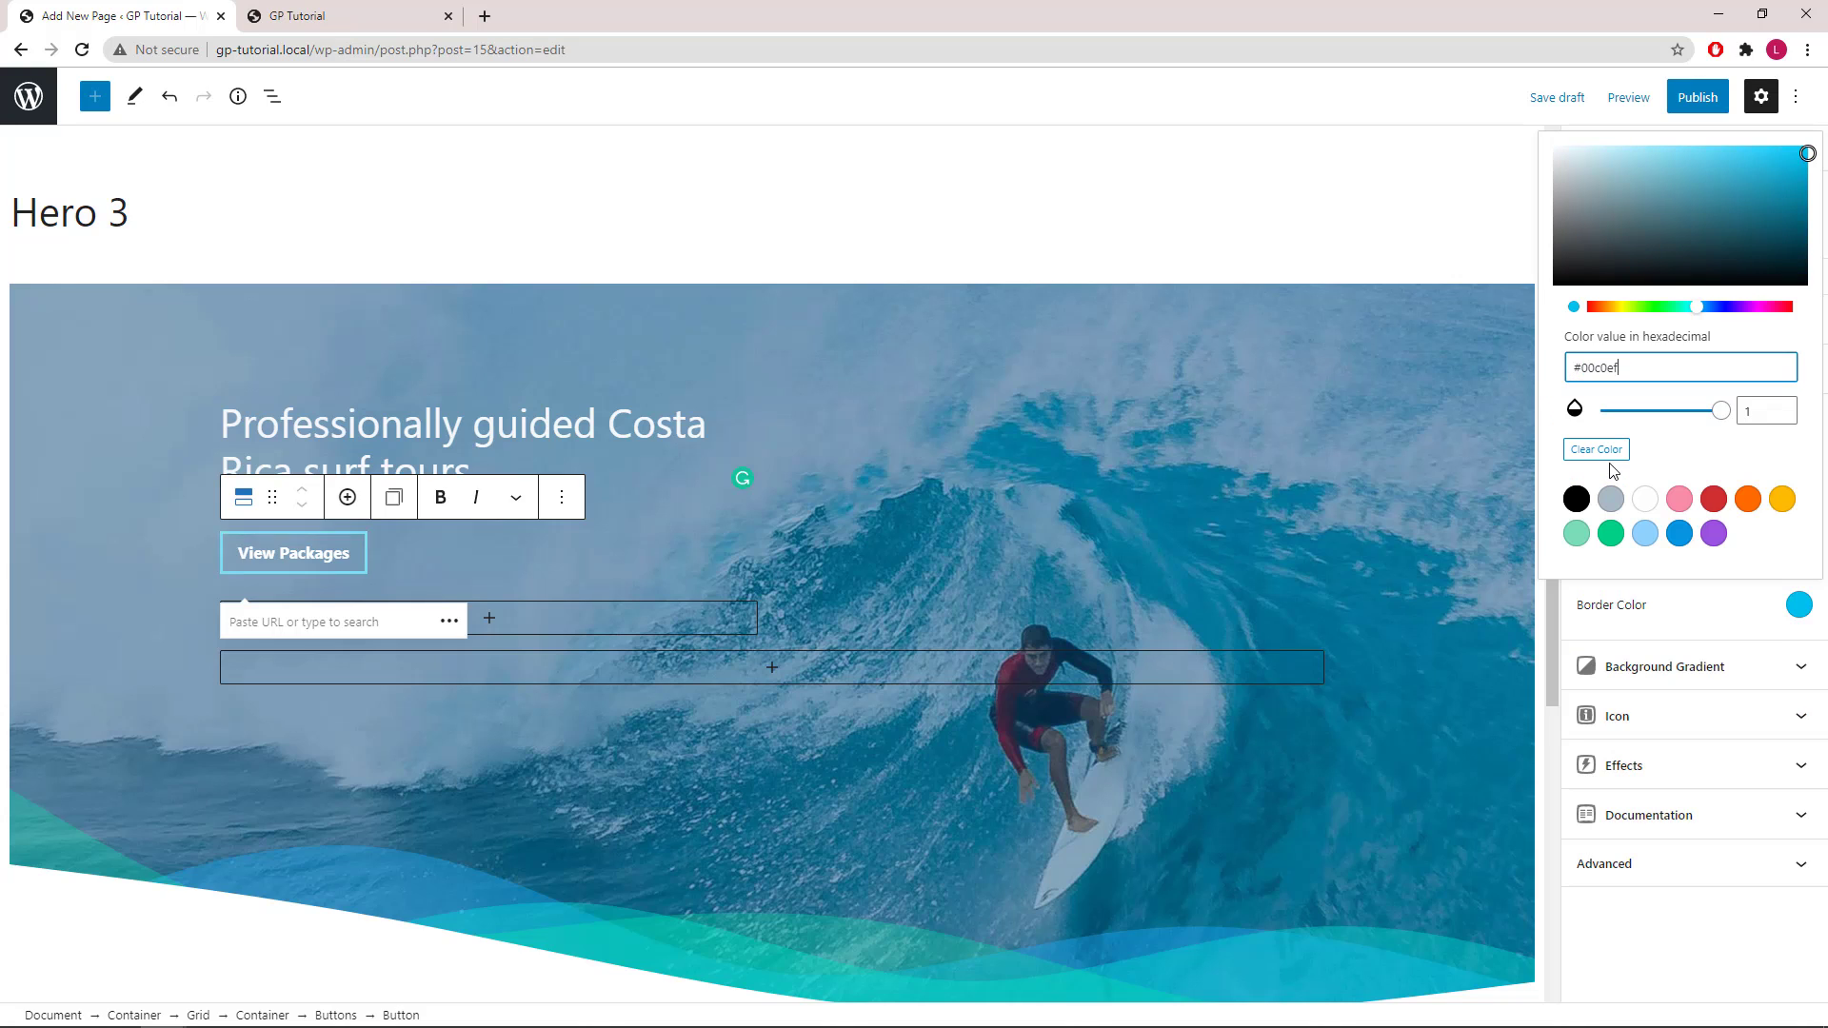
click(1798, 605)
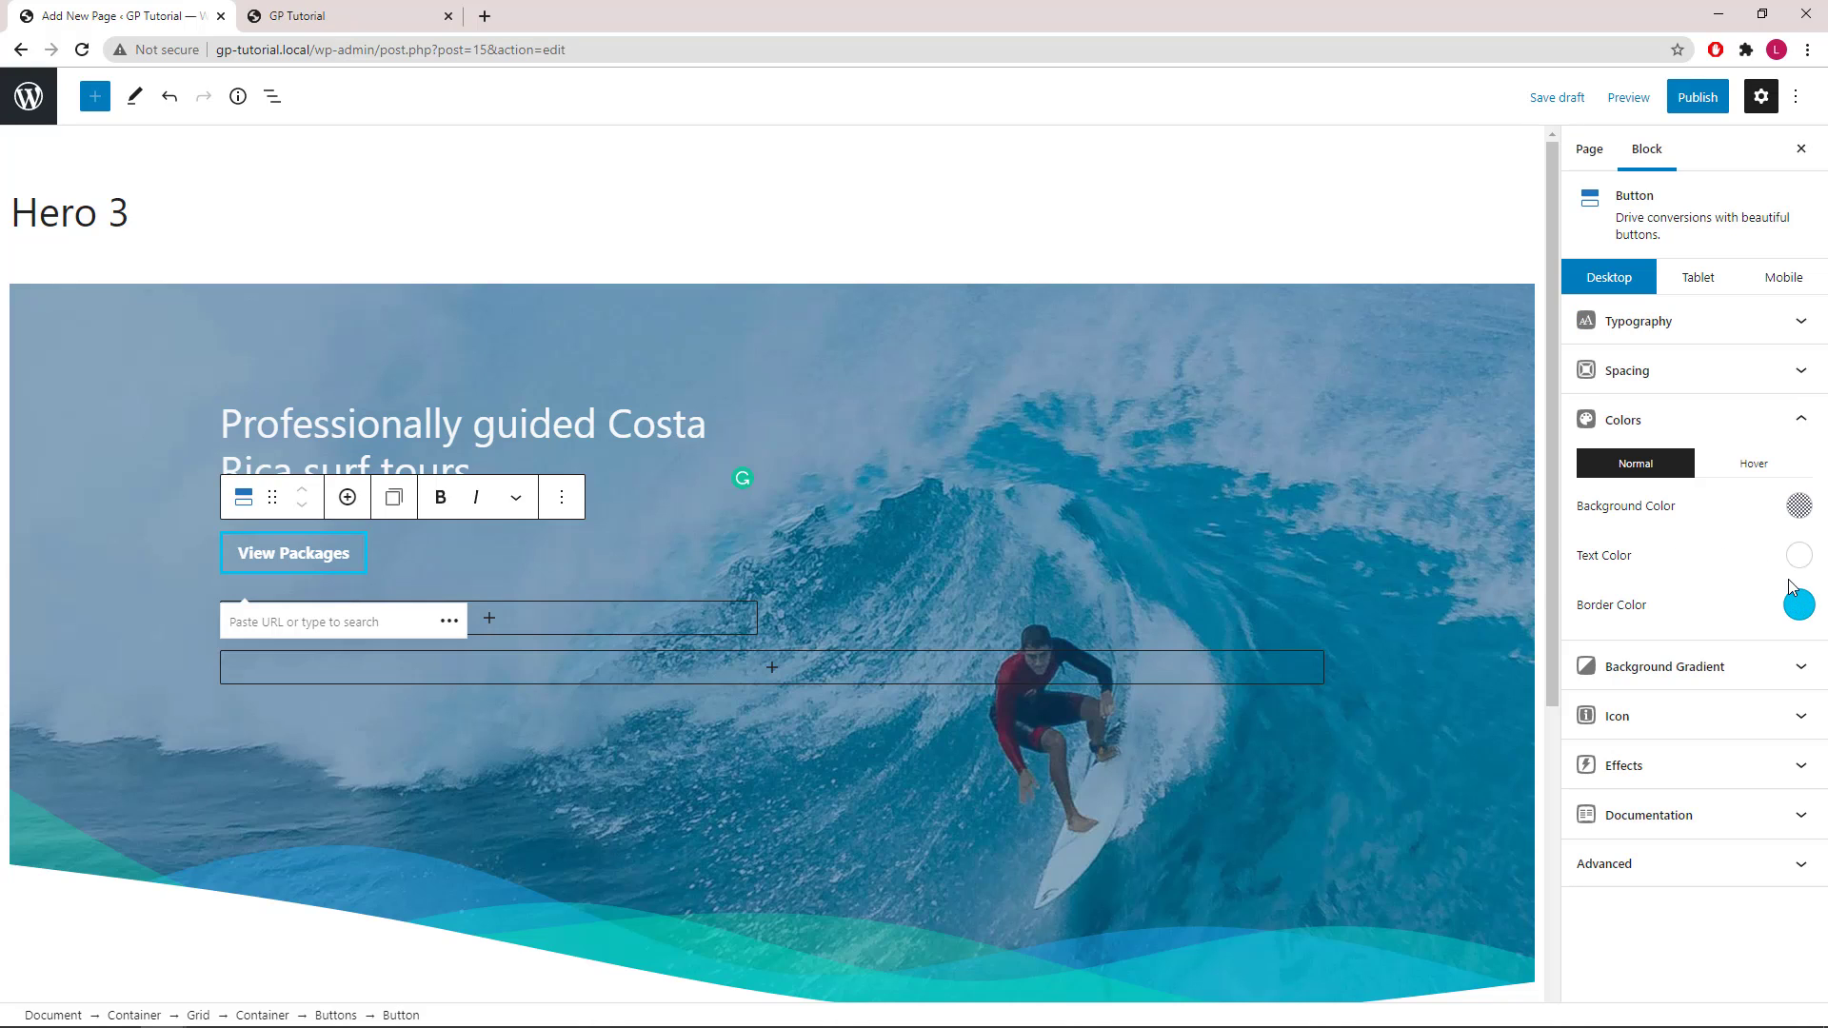
Set the button's background color for the hover state to #00c0ef.
click(1751, 478)
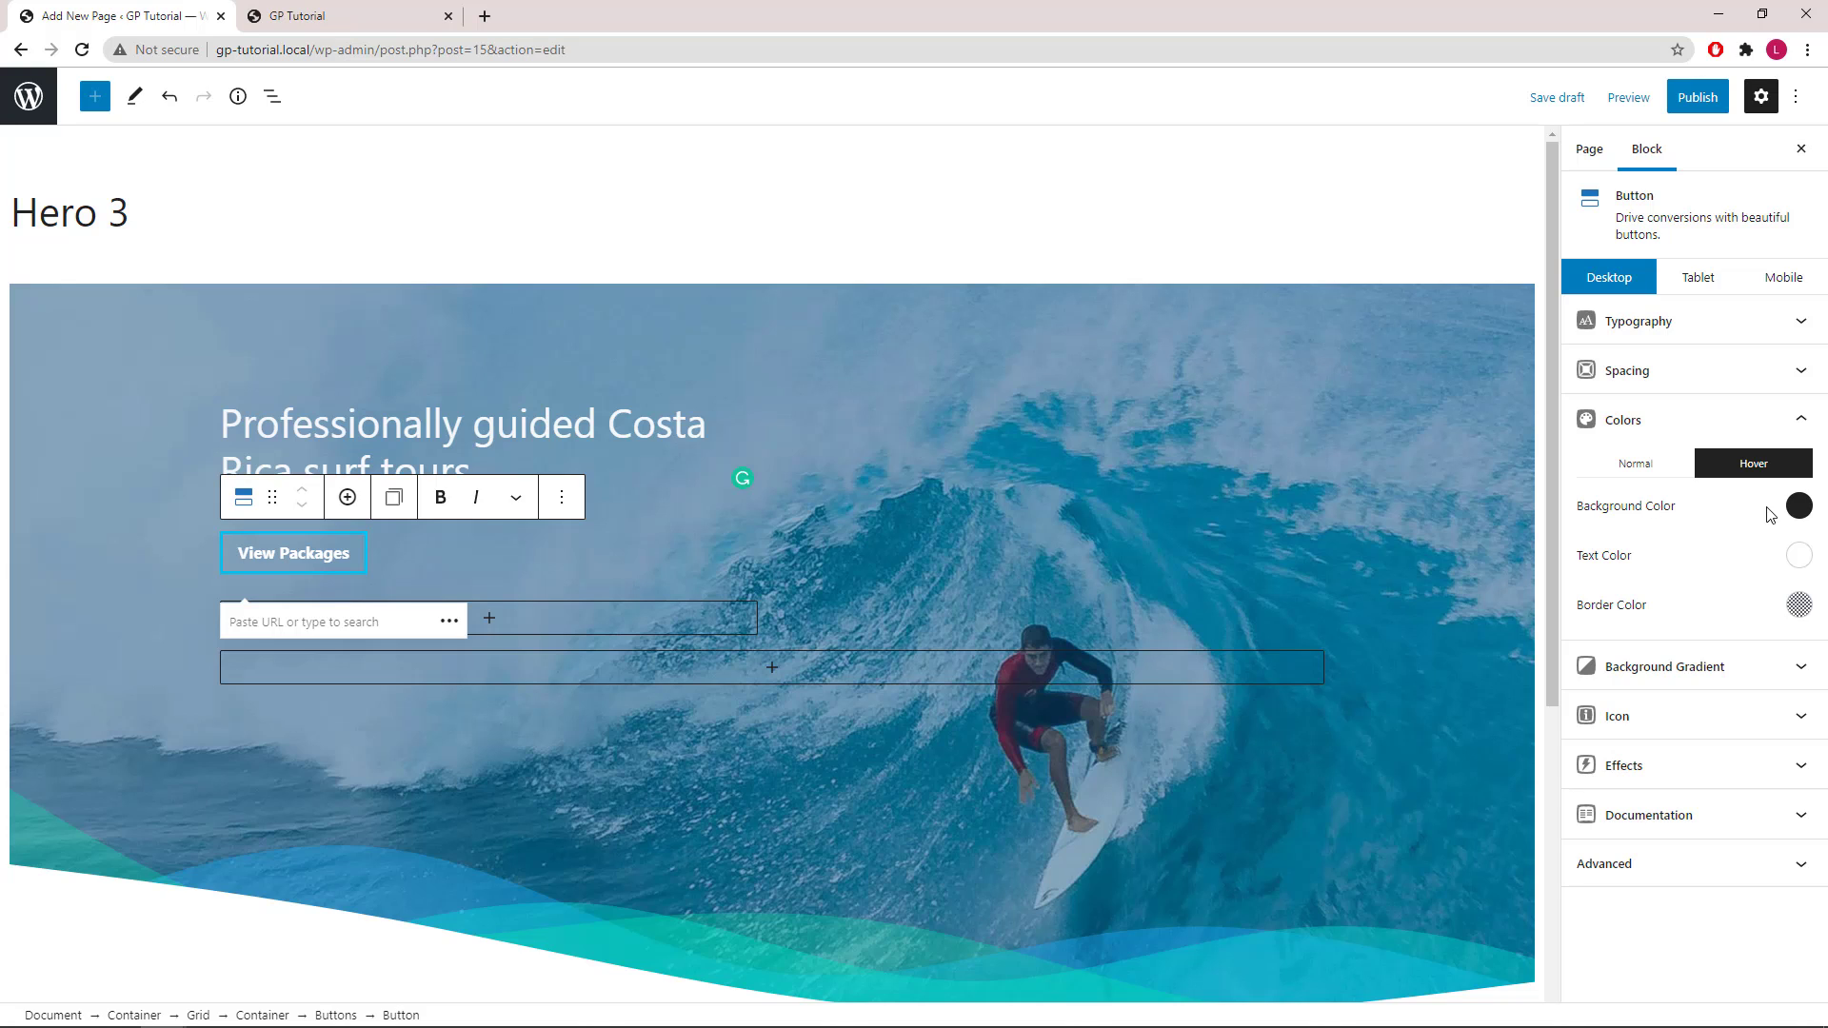
click(1799, 505)
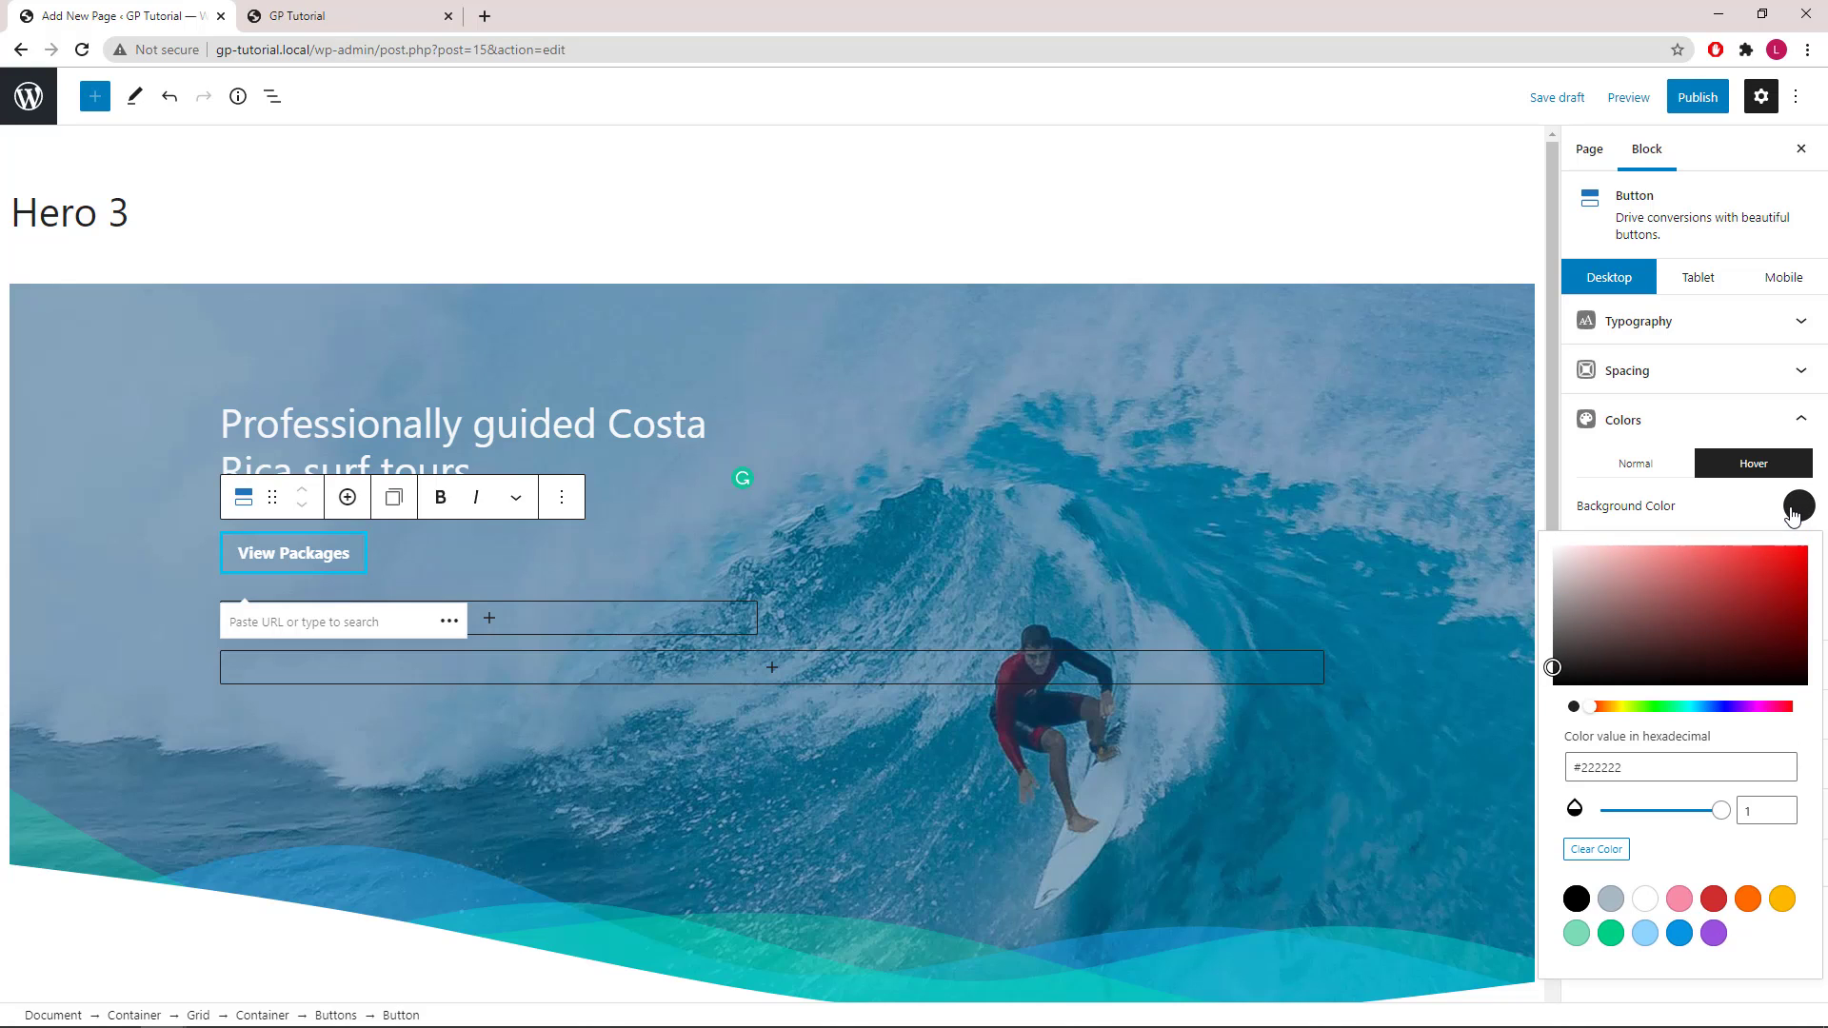
double_click(1606, 765)
right_click(1606, 764)
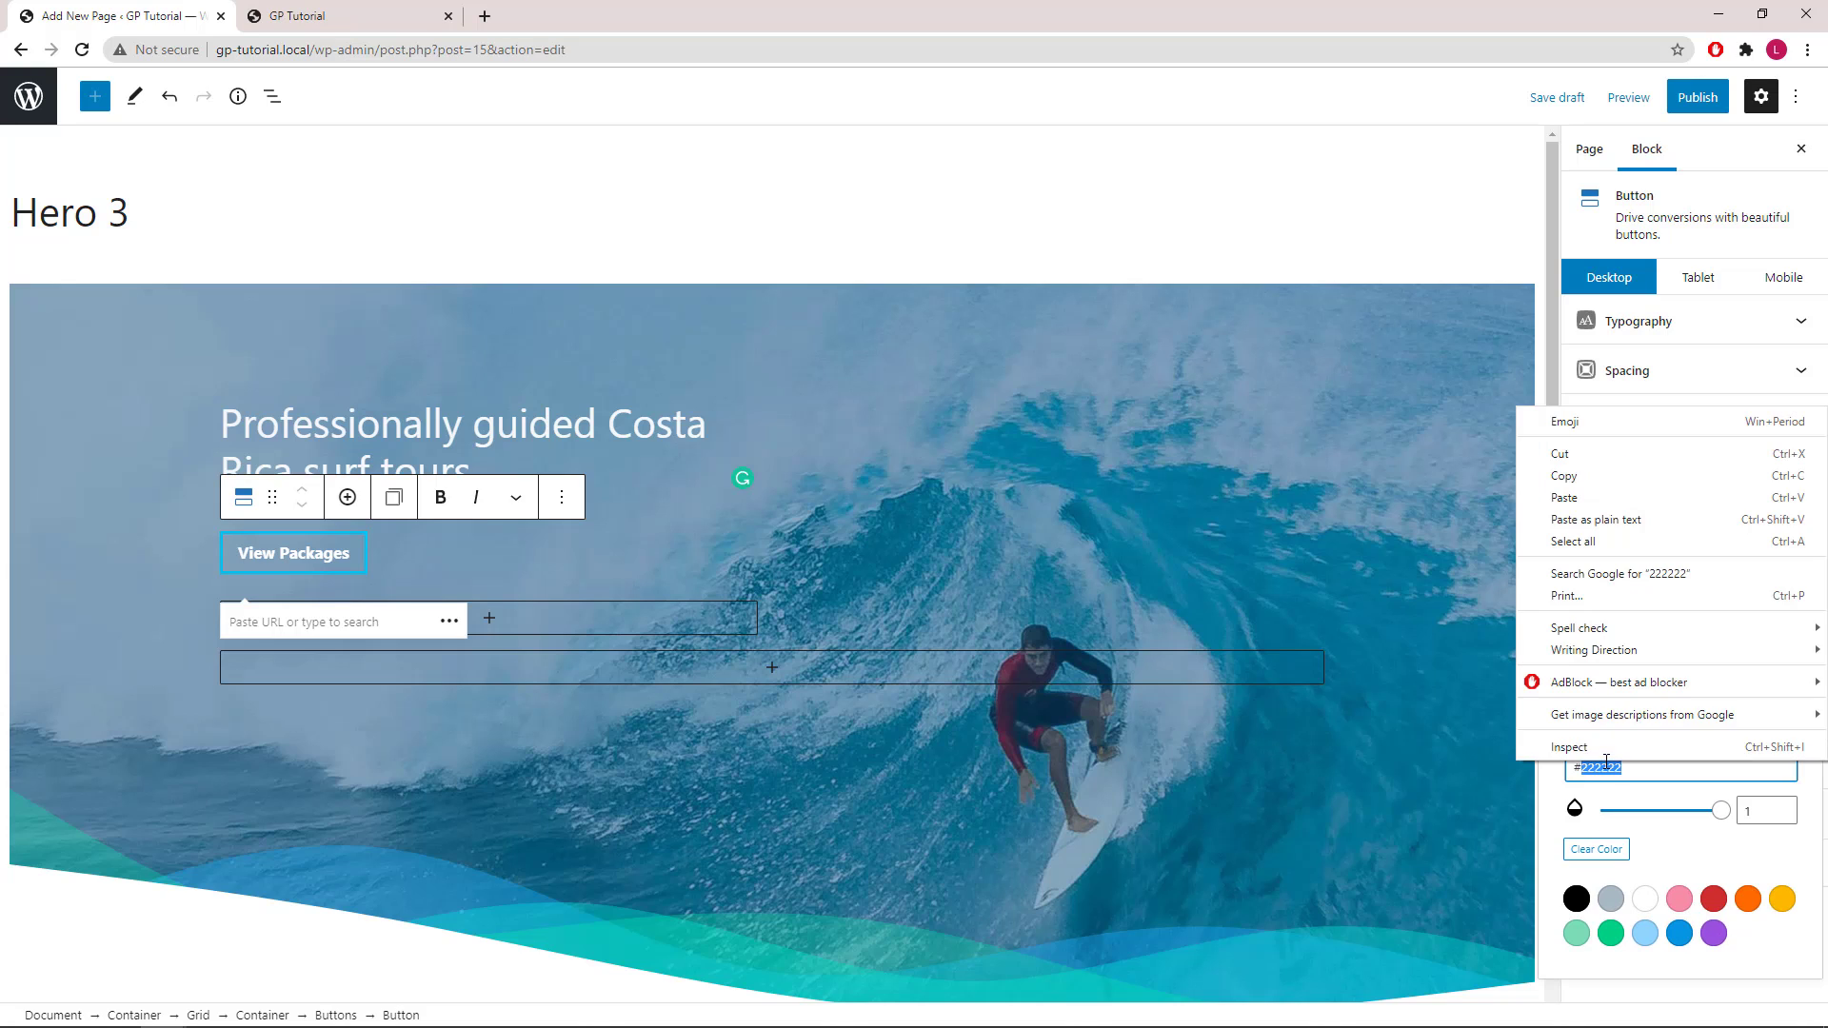
click(1600, 505)
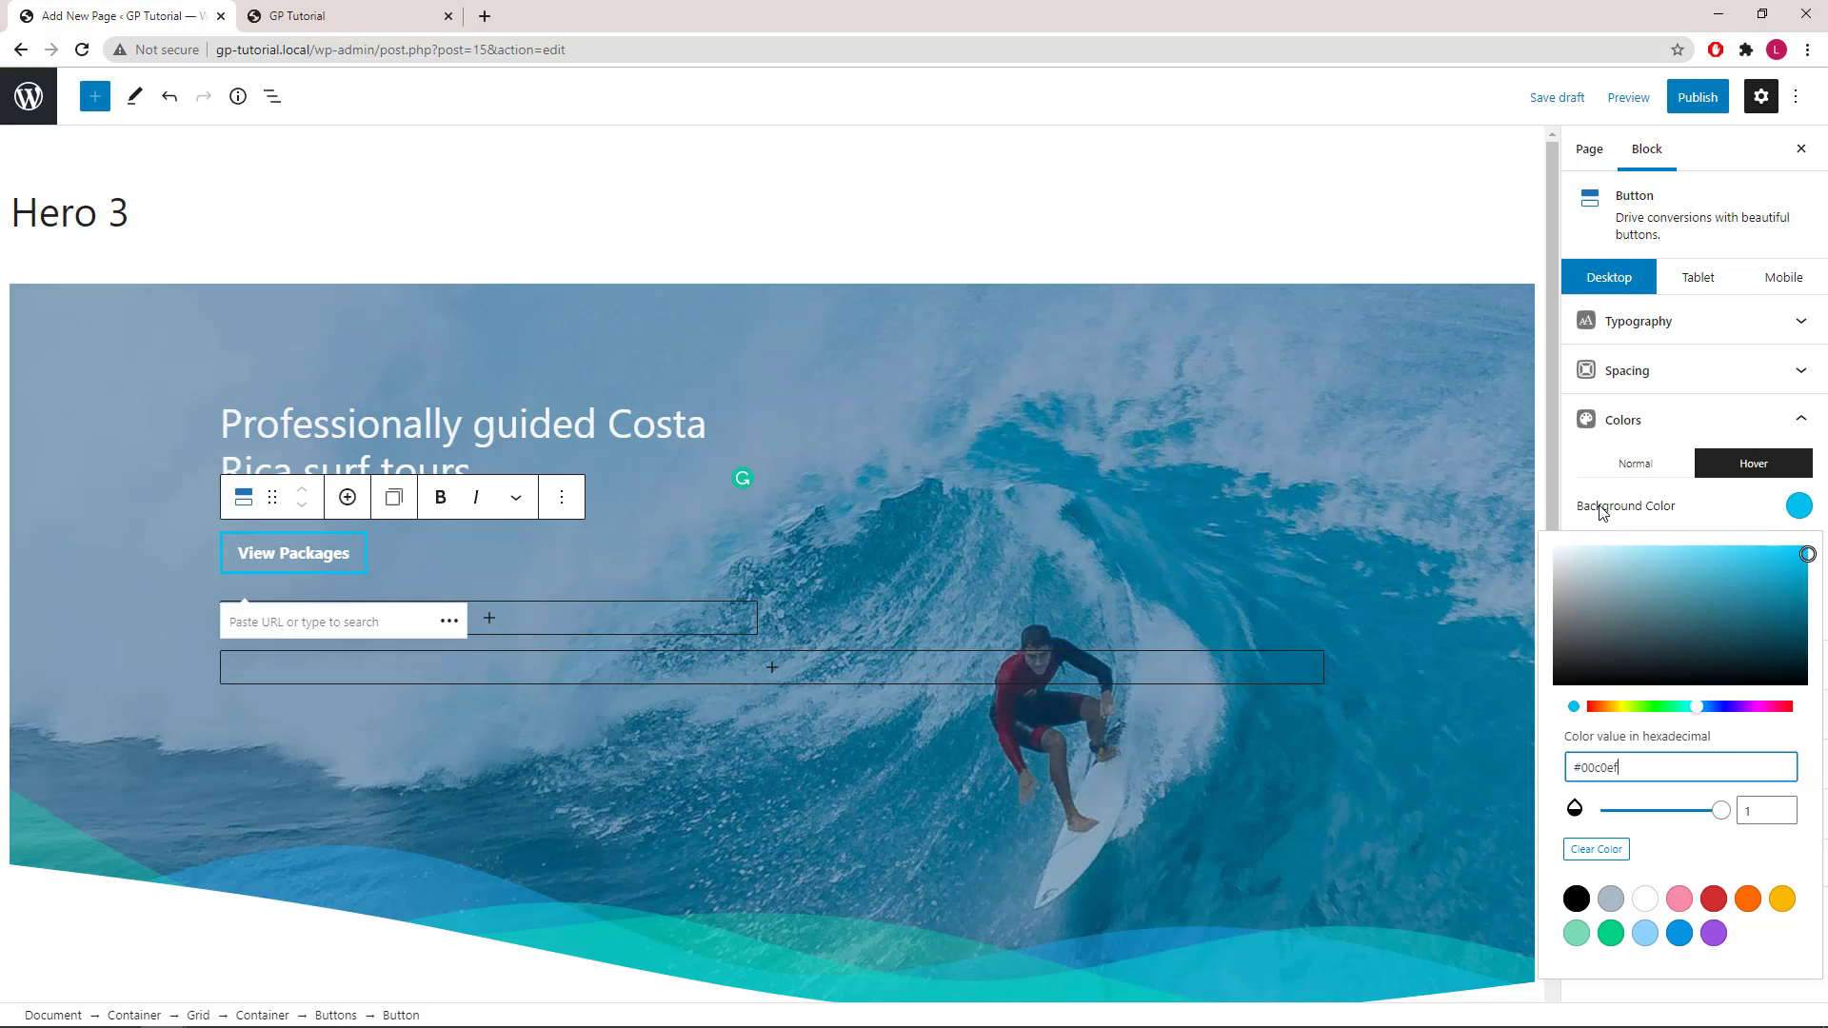
click(1791, 513)
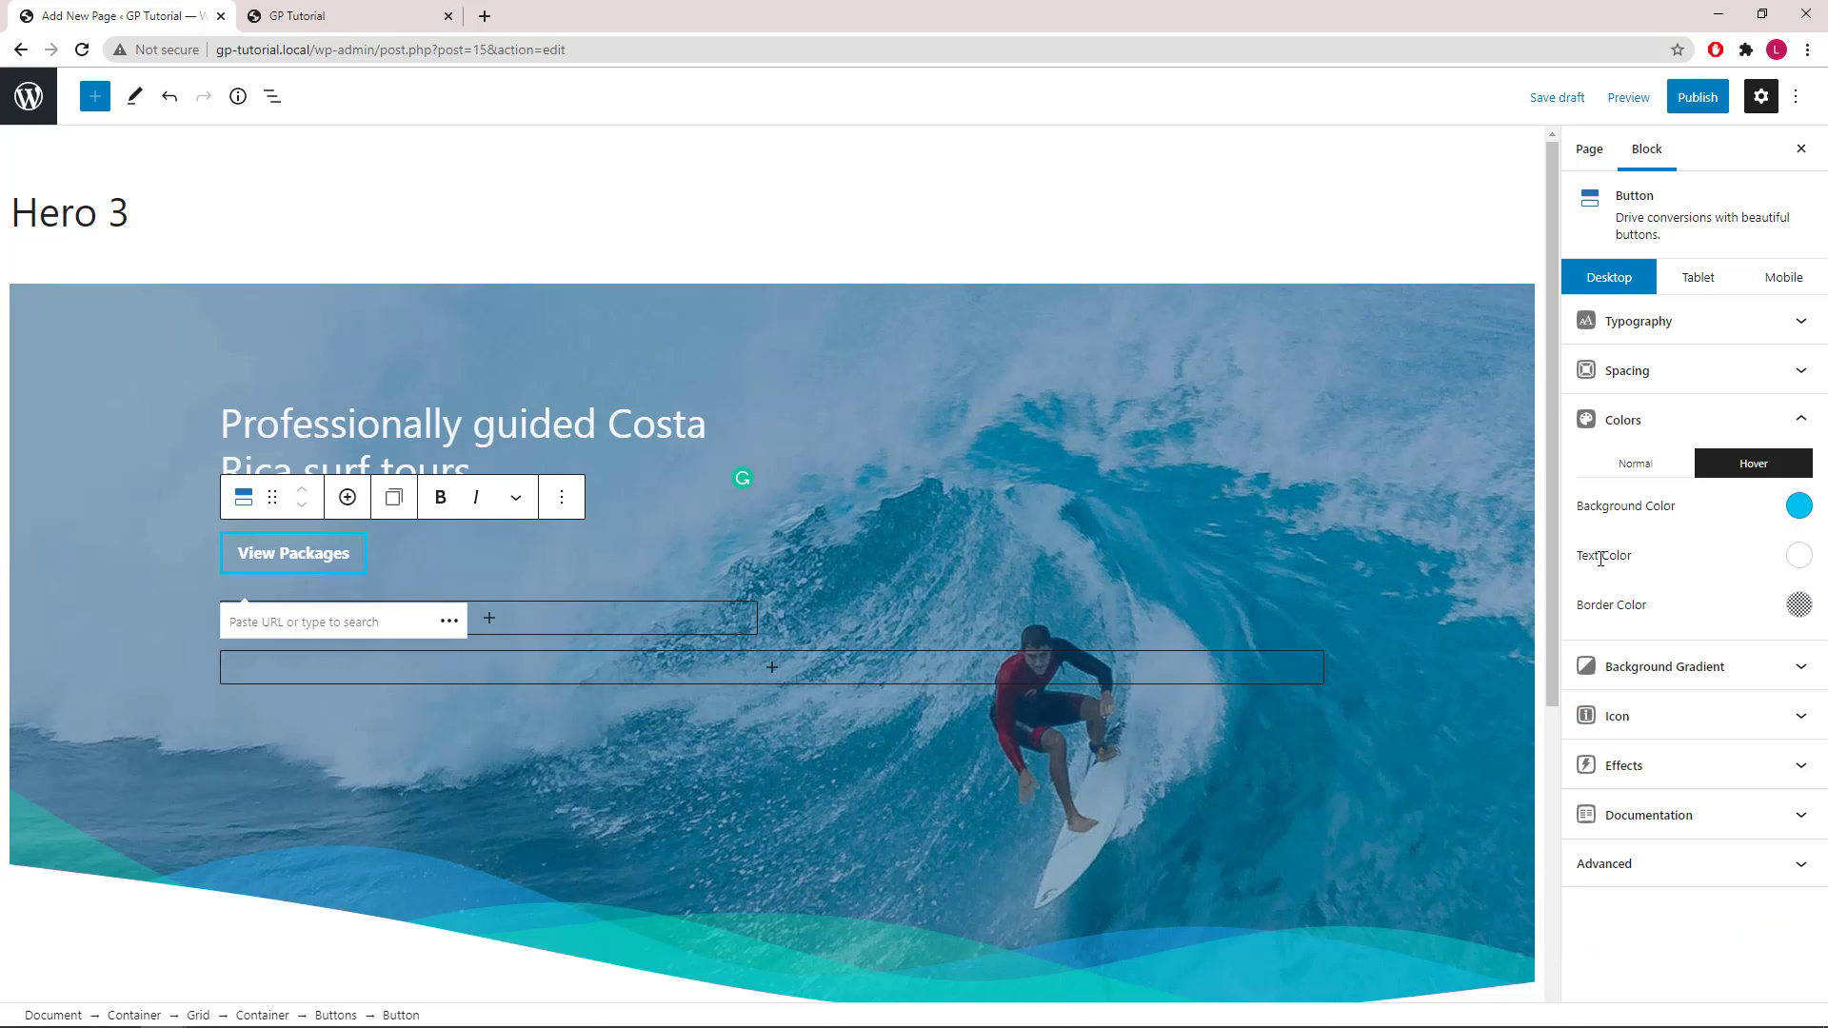
Set the button's hover border color to the same bright blue as its hover background.
click(1798, 557)
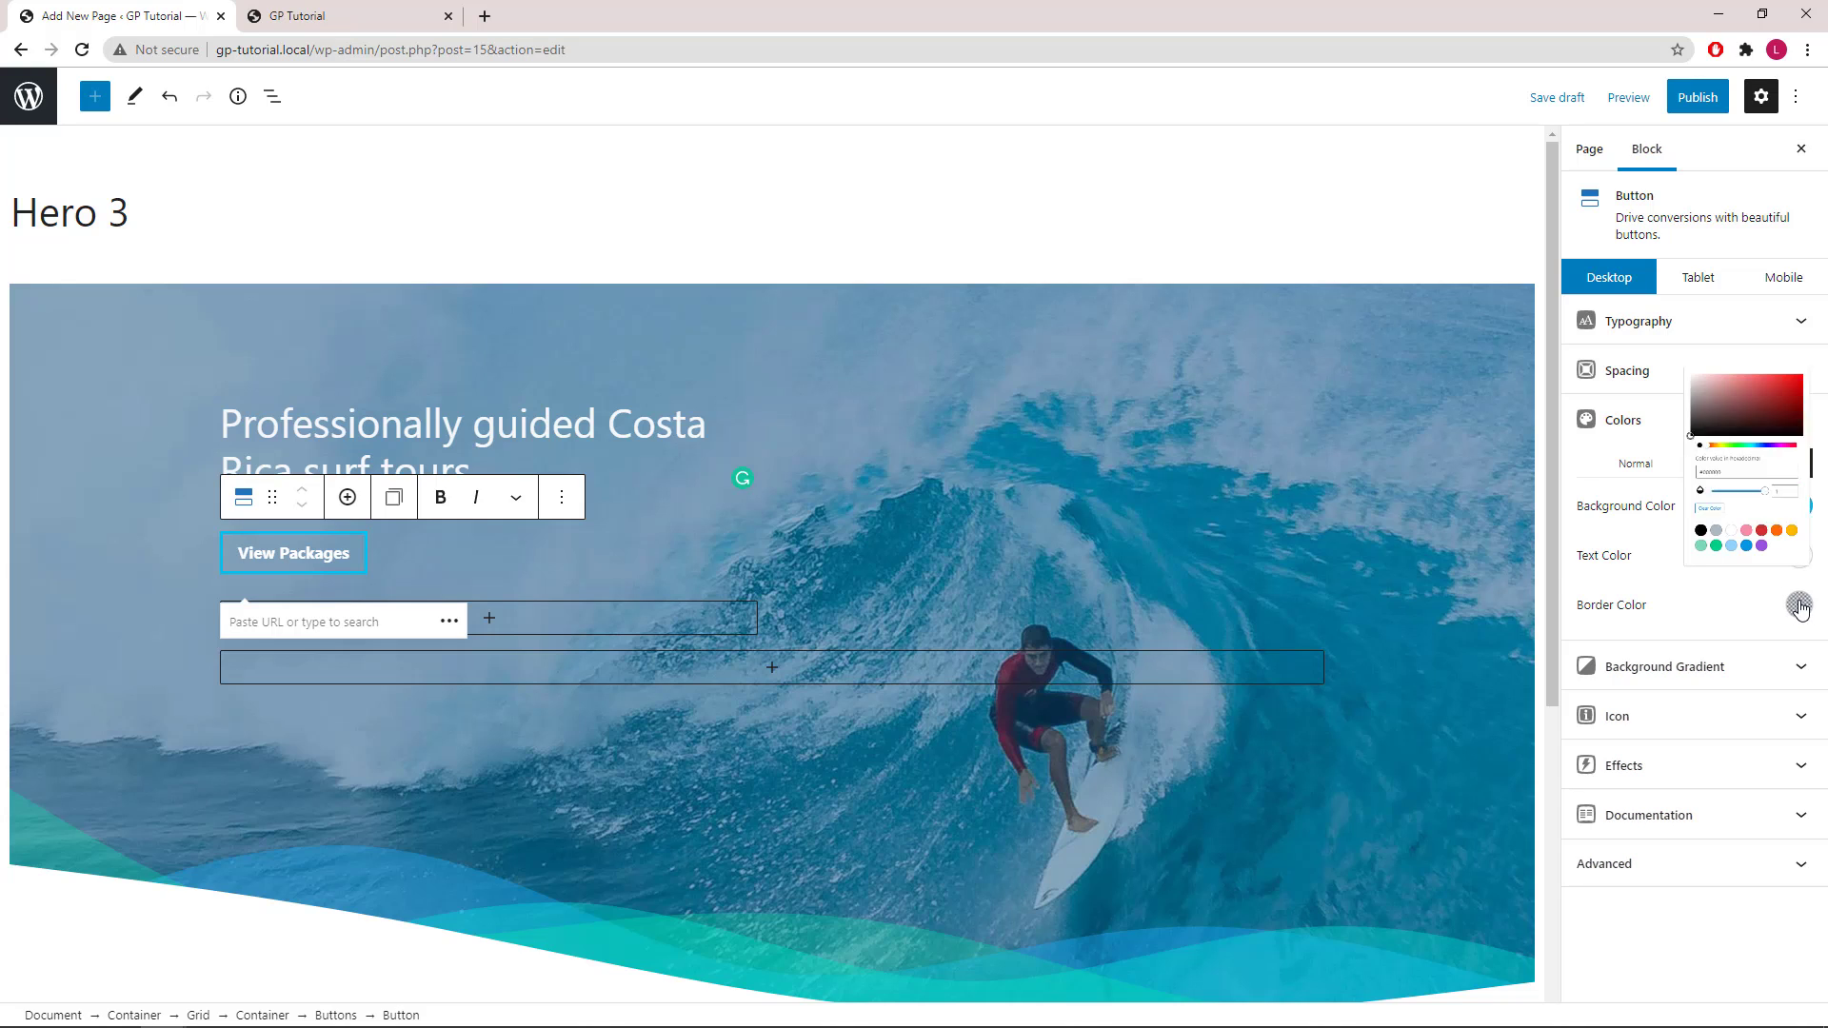
double_click(1602, 368)
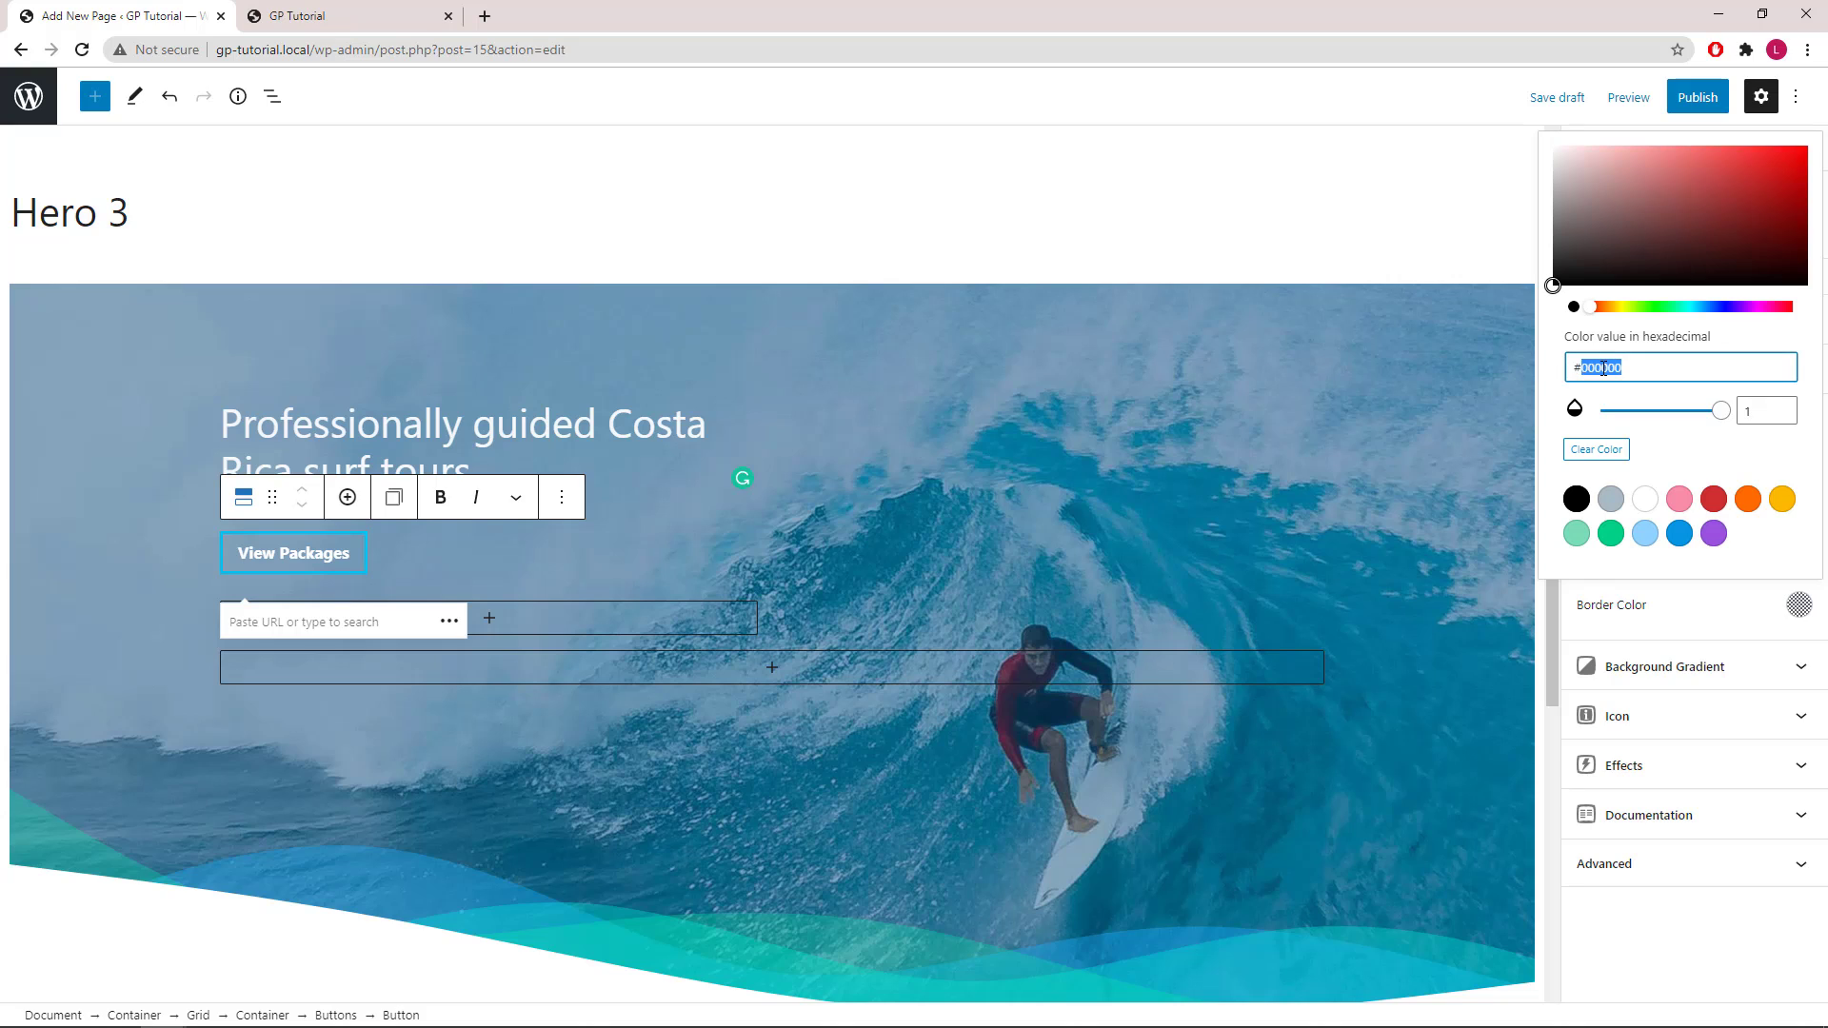
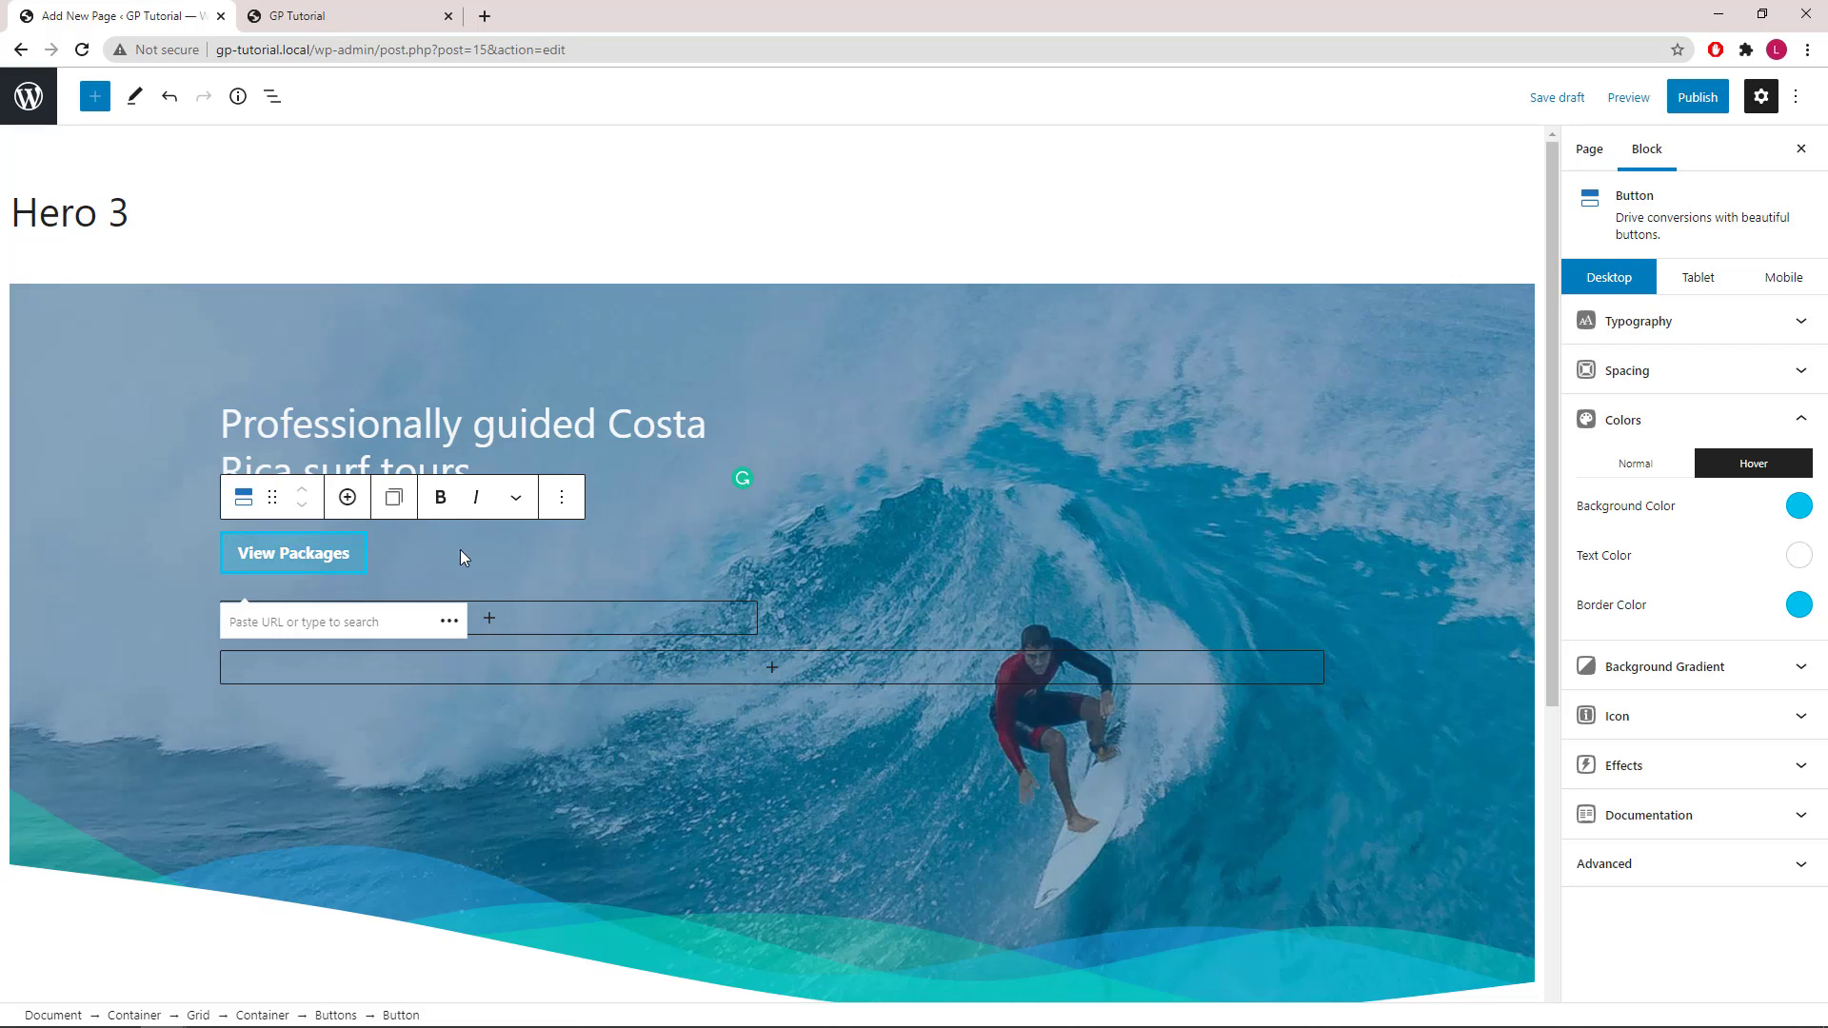
click(1801, 422)
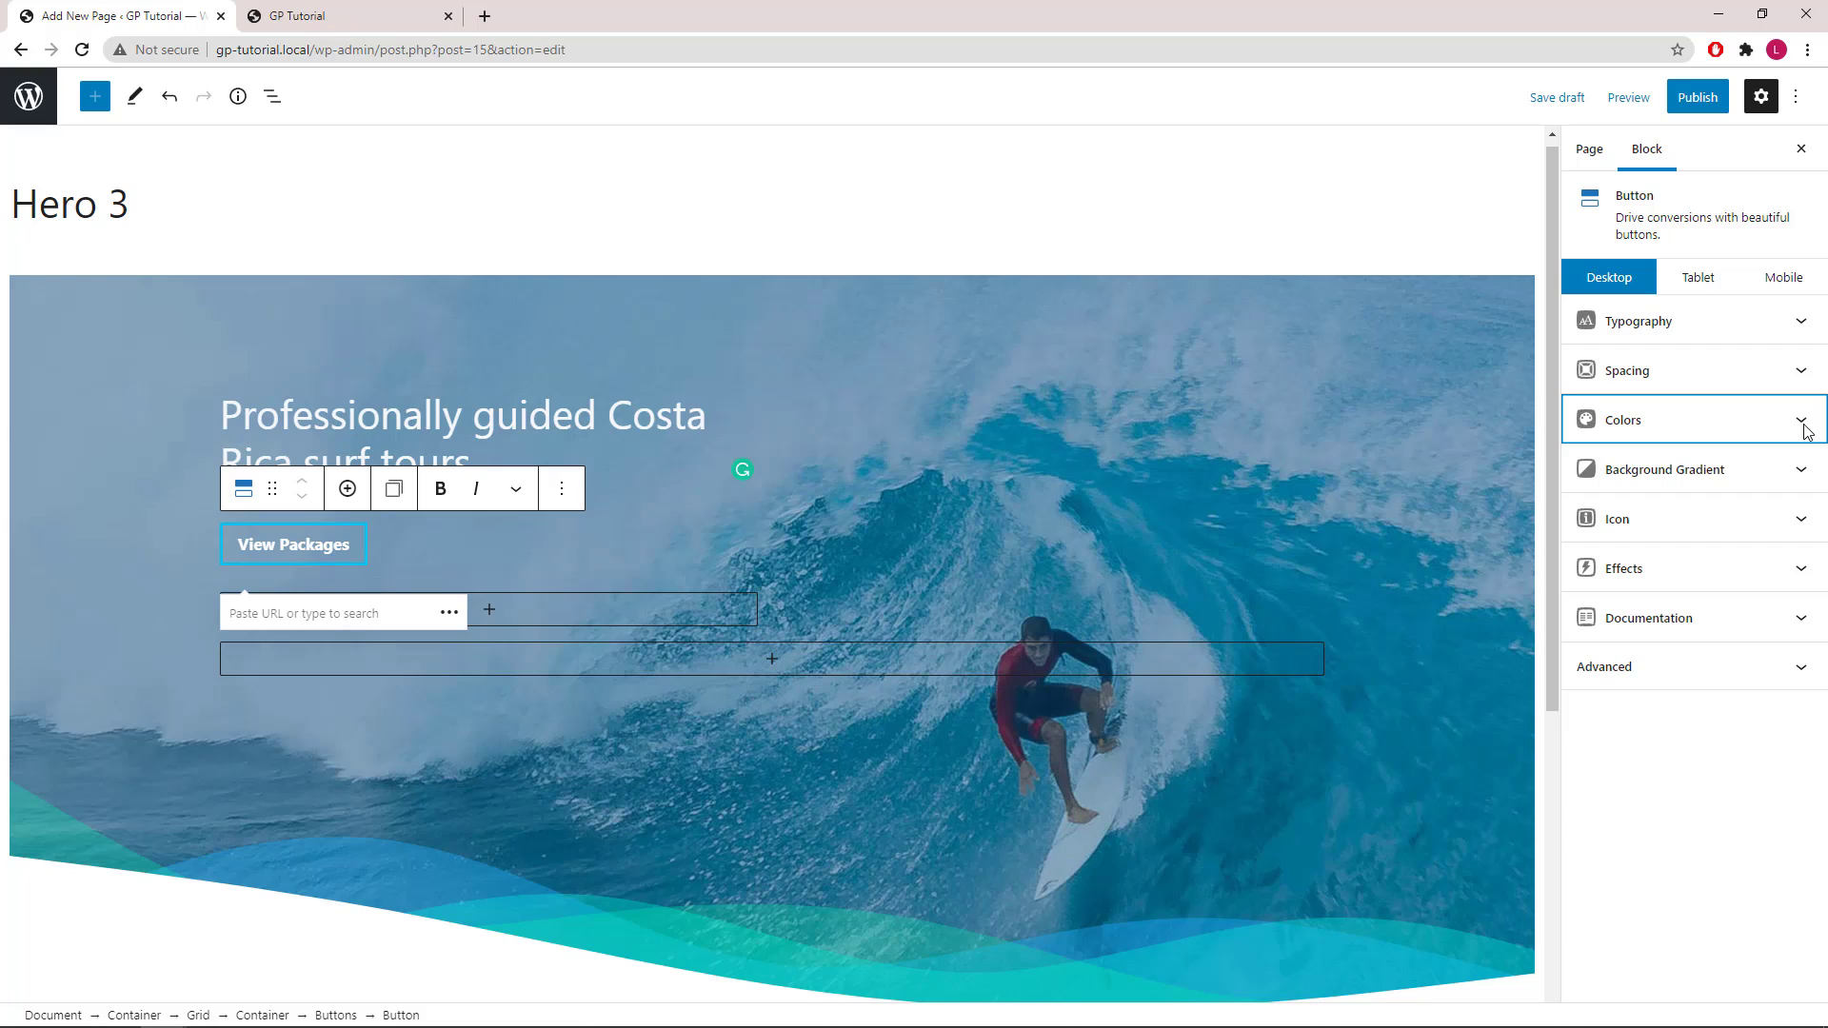
Select the outermost container and set its top padding for mobile to 160 px.
click(271, 110)
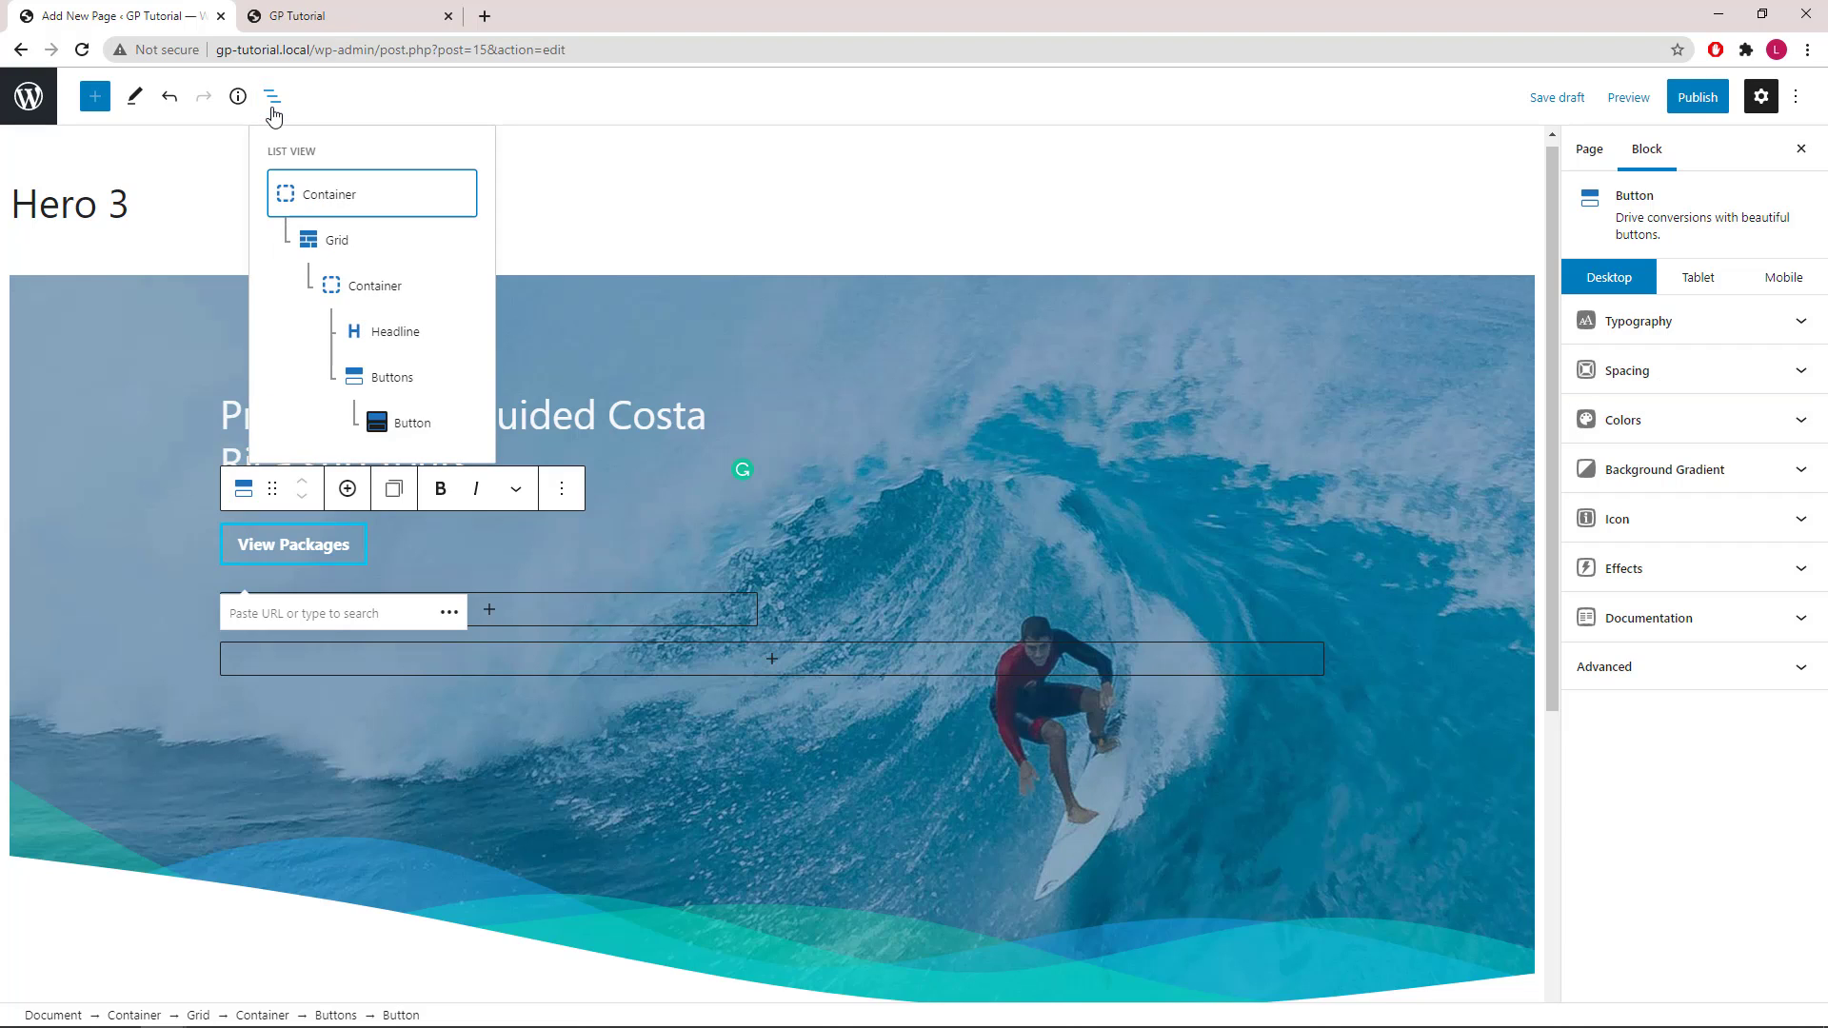
click(334, 208)
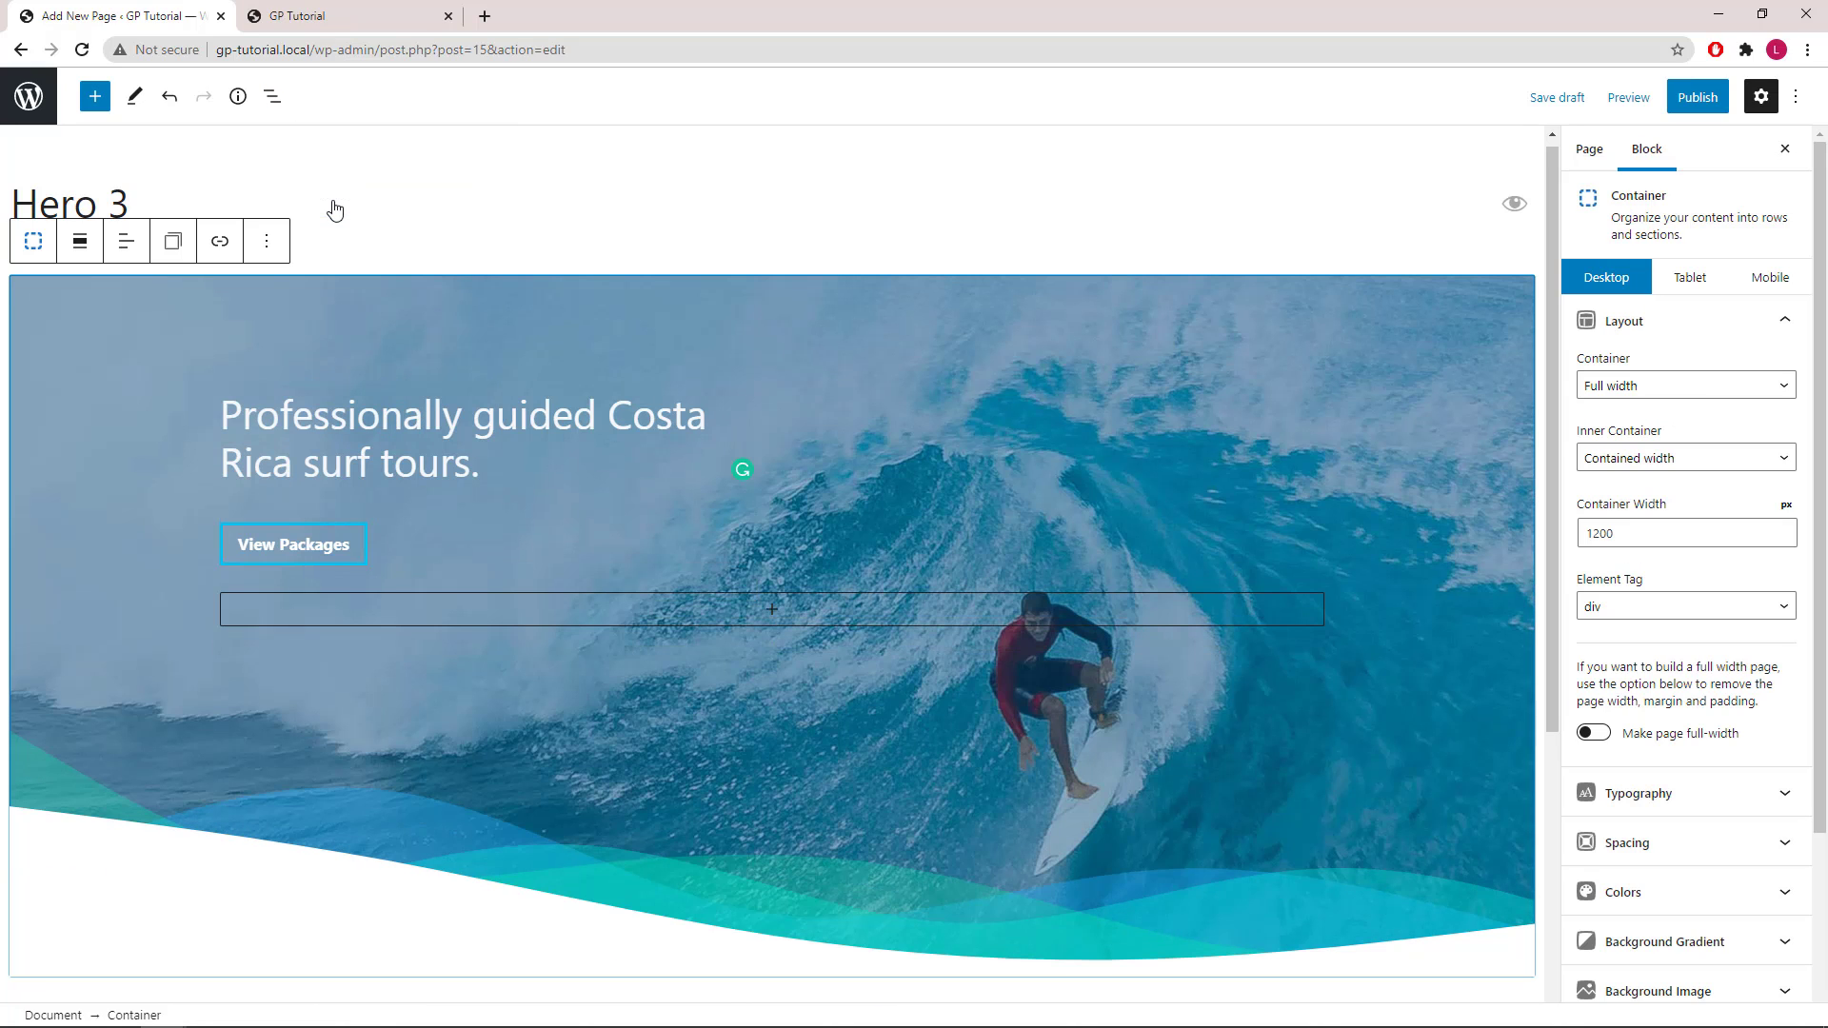
click(1765, 285)
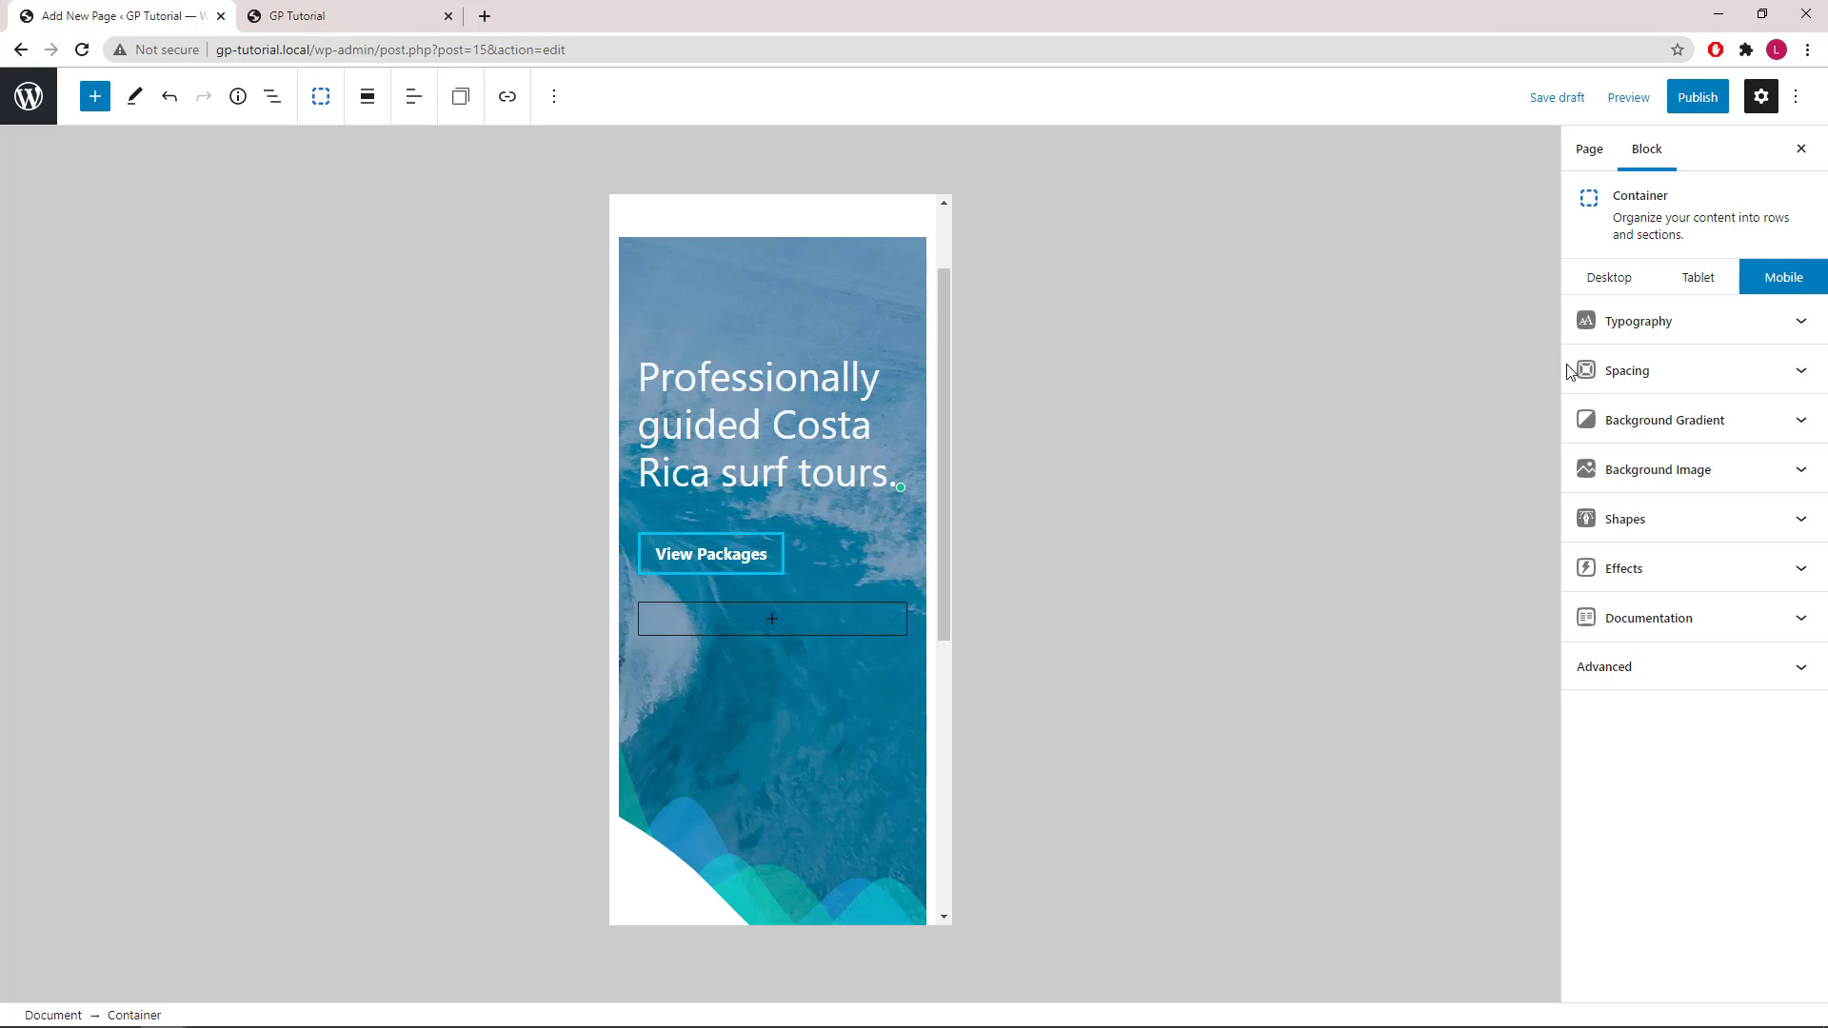
click(1752, 377)
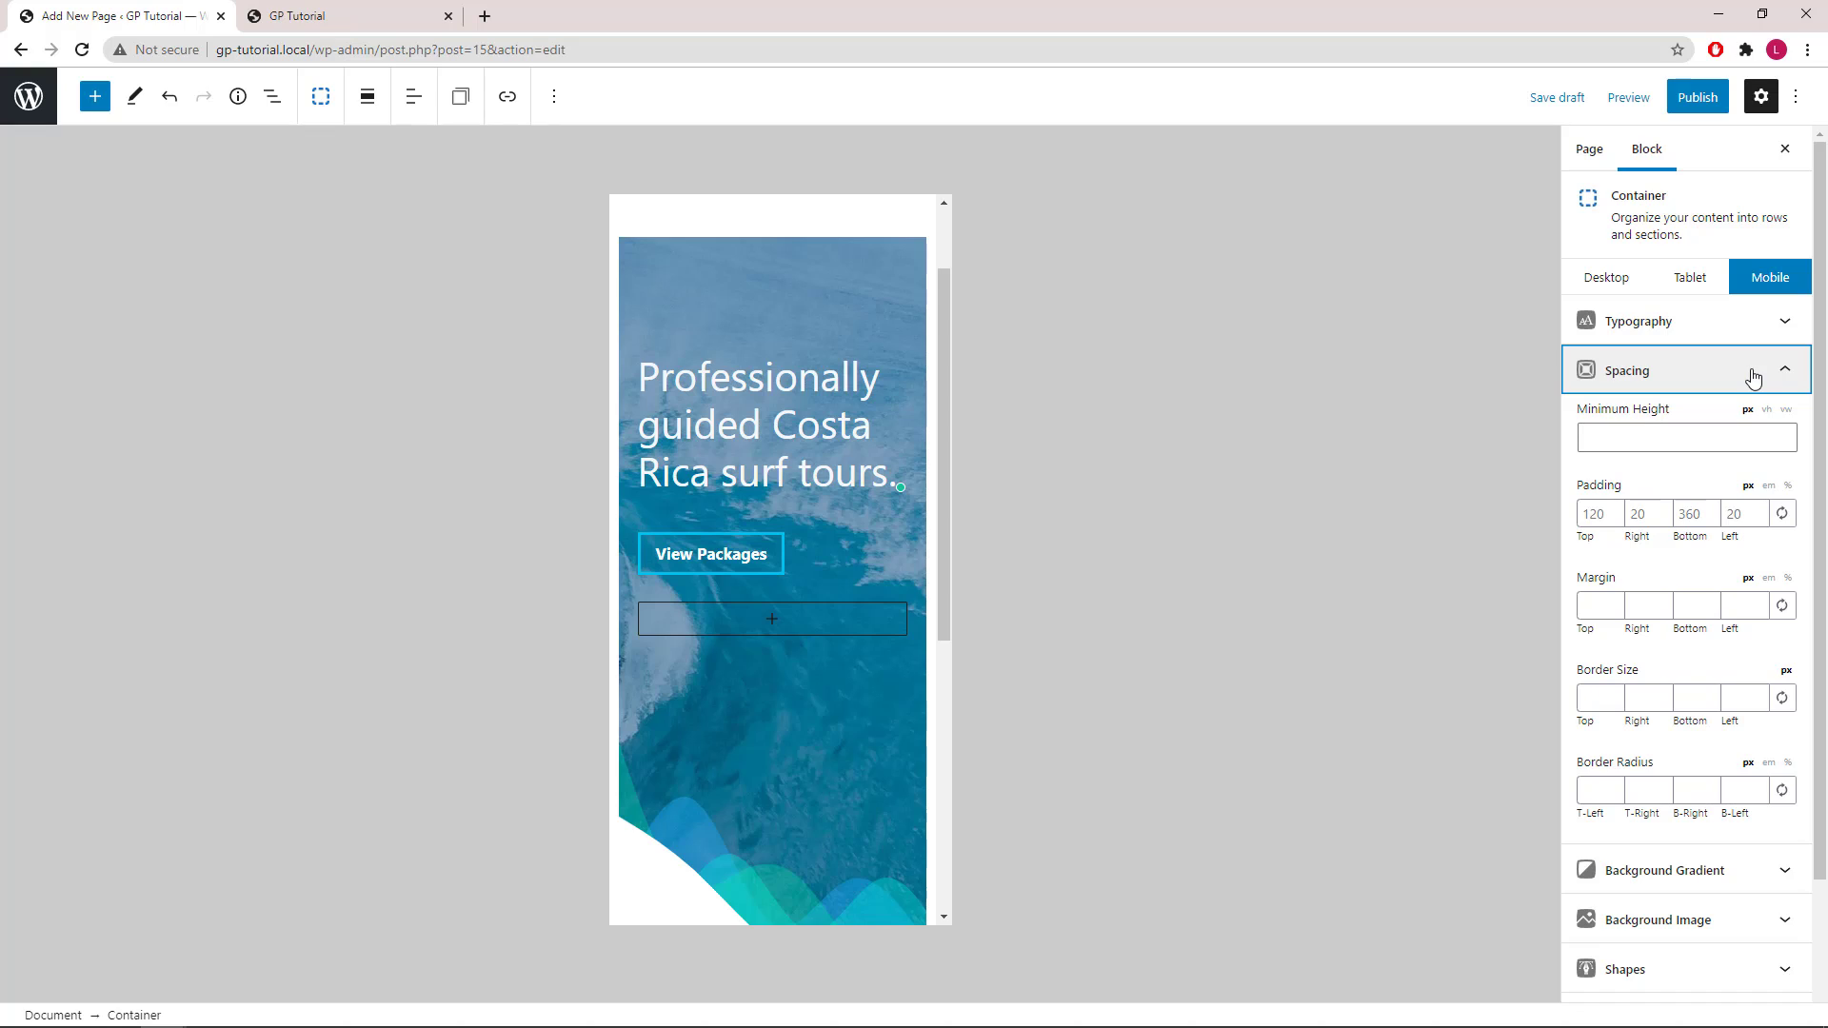
click(1600, 515)
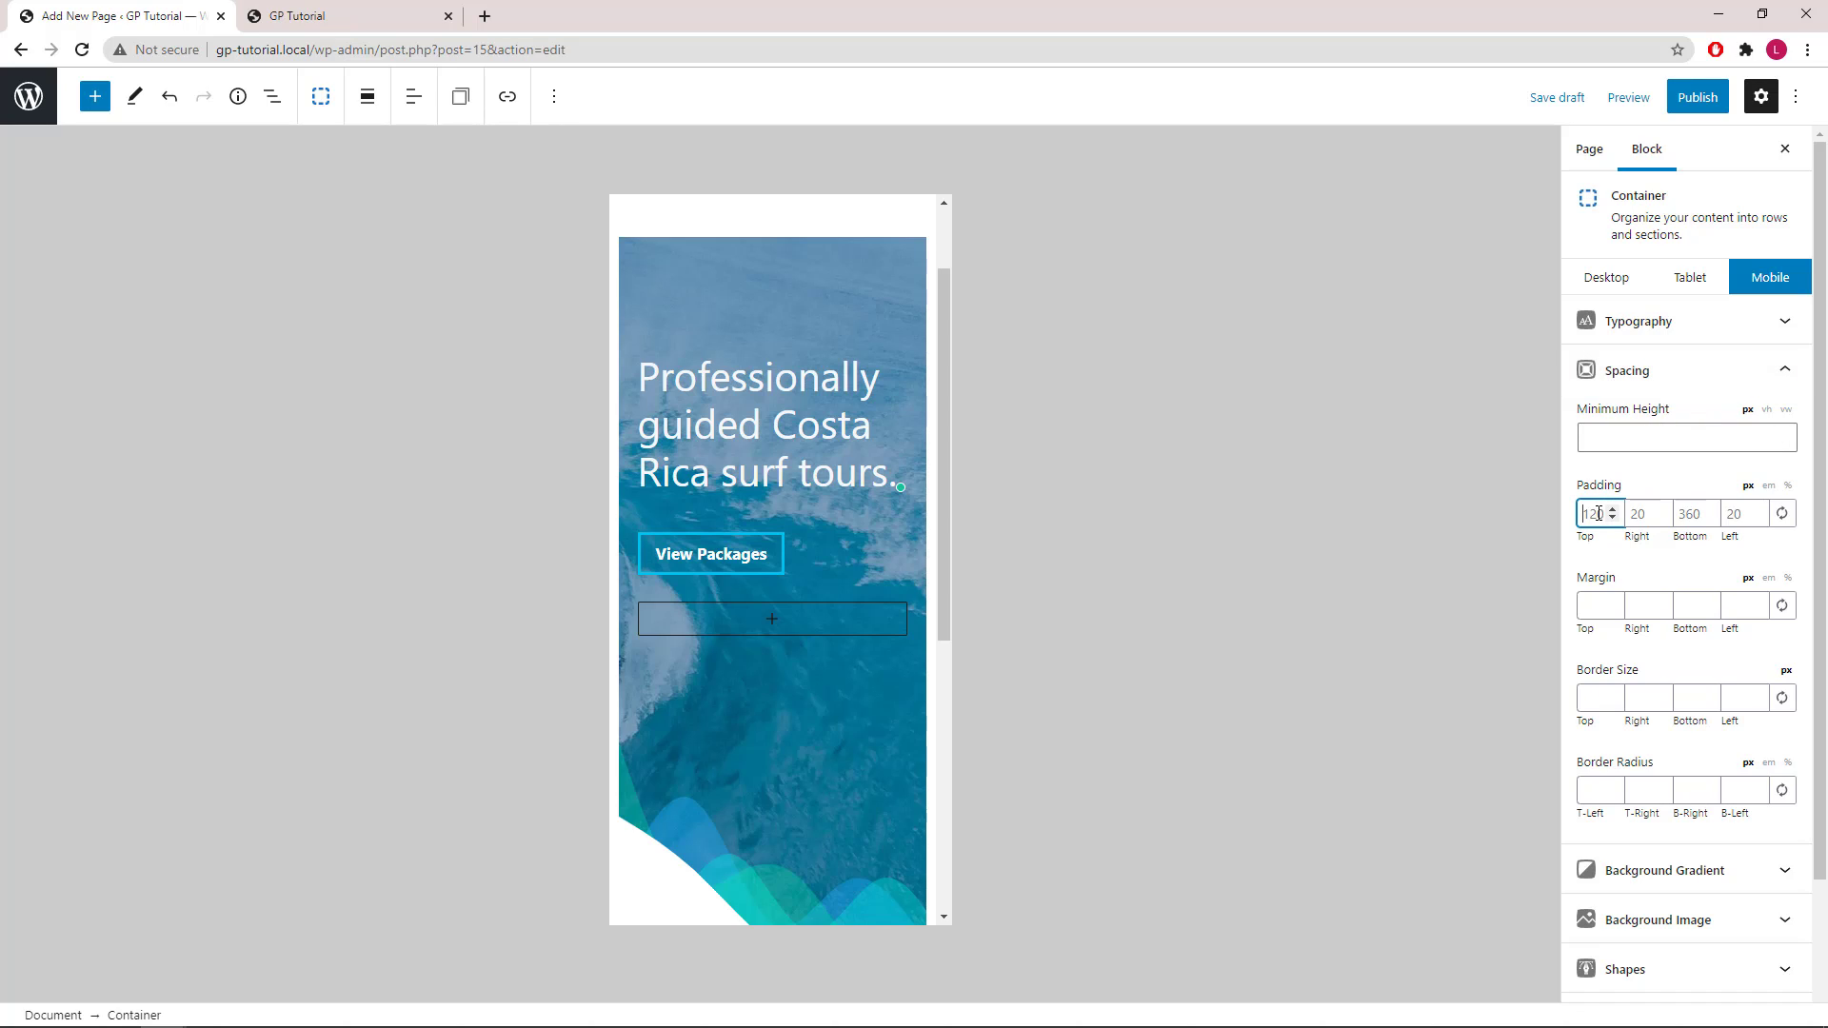
key(BackSpace)
key(BackSpace)
text(60)
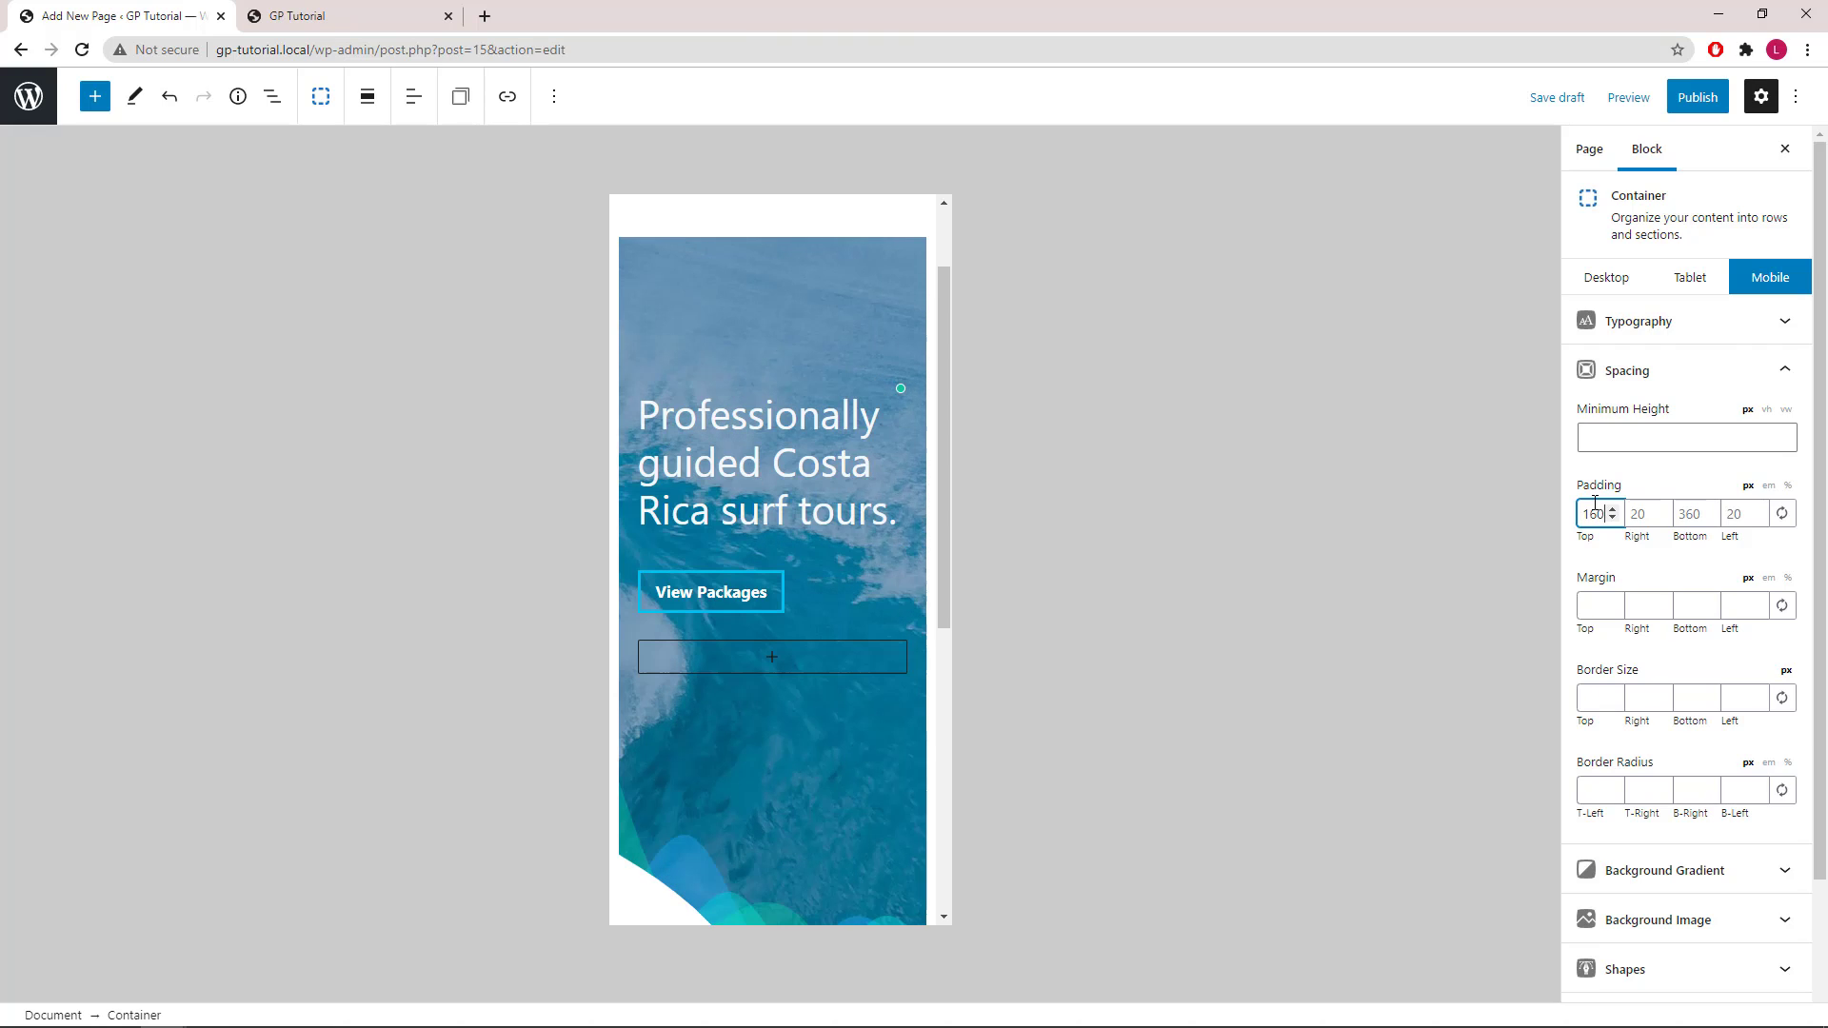
Set the outer container's bottom padding for mobile to 180 px.
click(1684, 514)
key(BackSpace)
key(BackSpace)
key(BackSpace)
text(180)
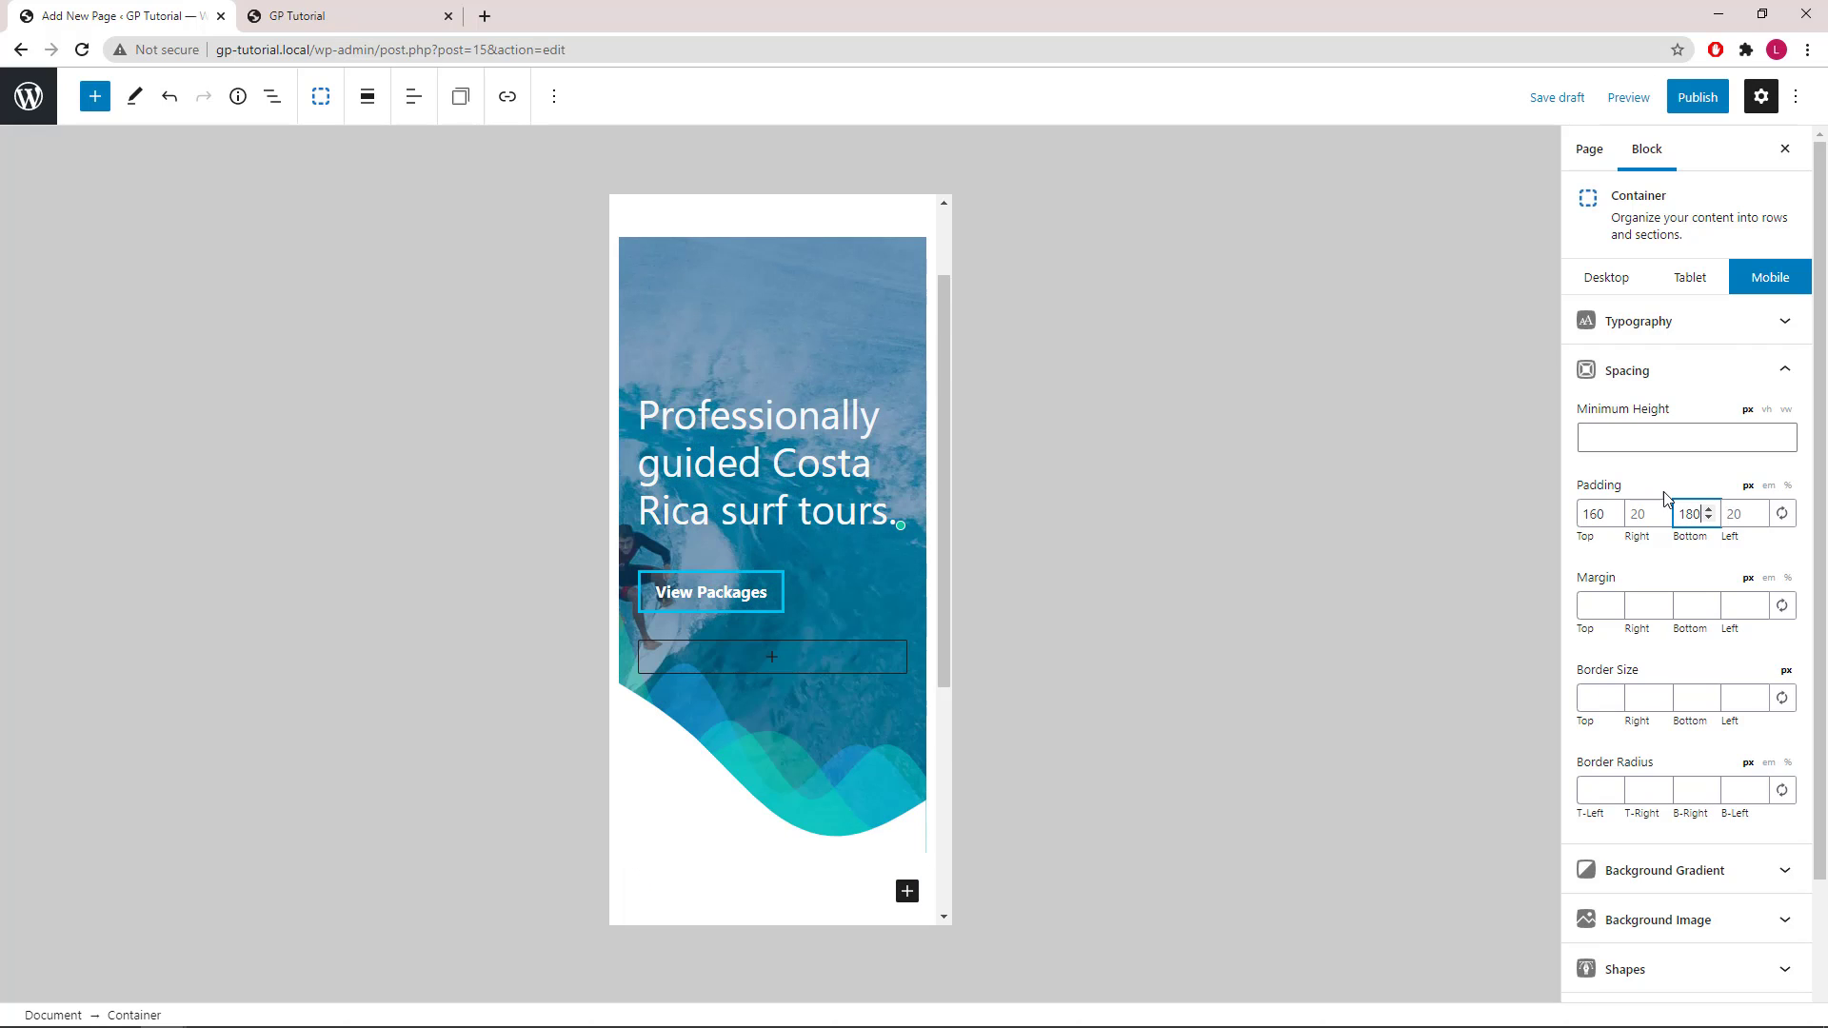
click(1783, 380)
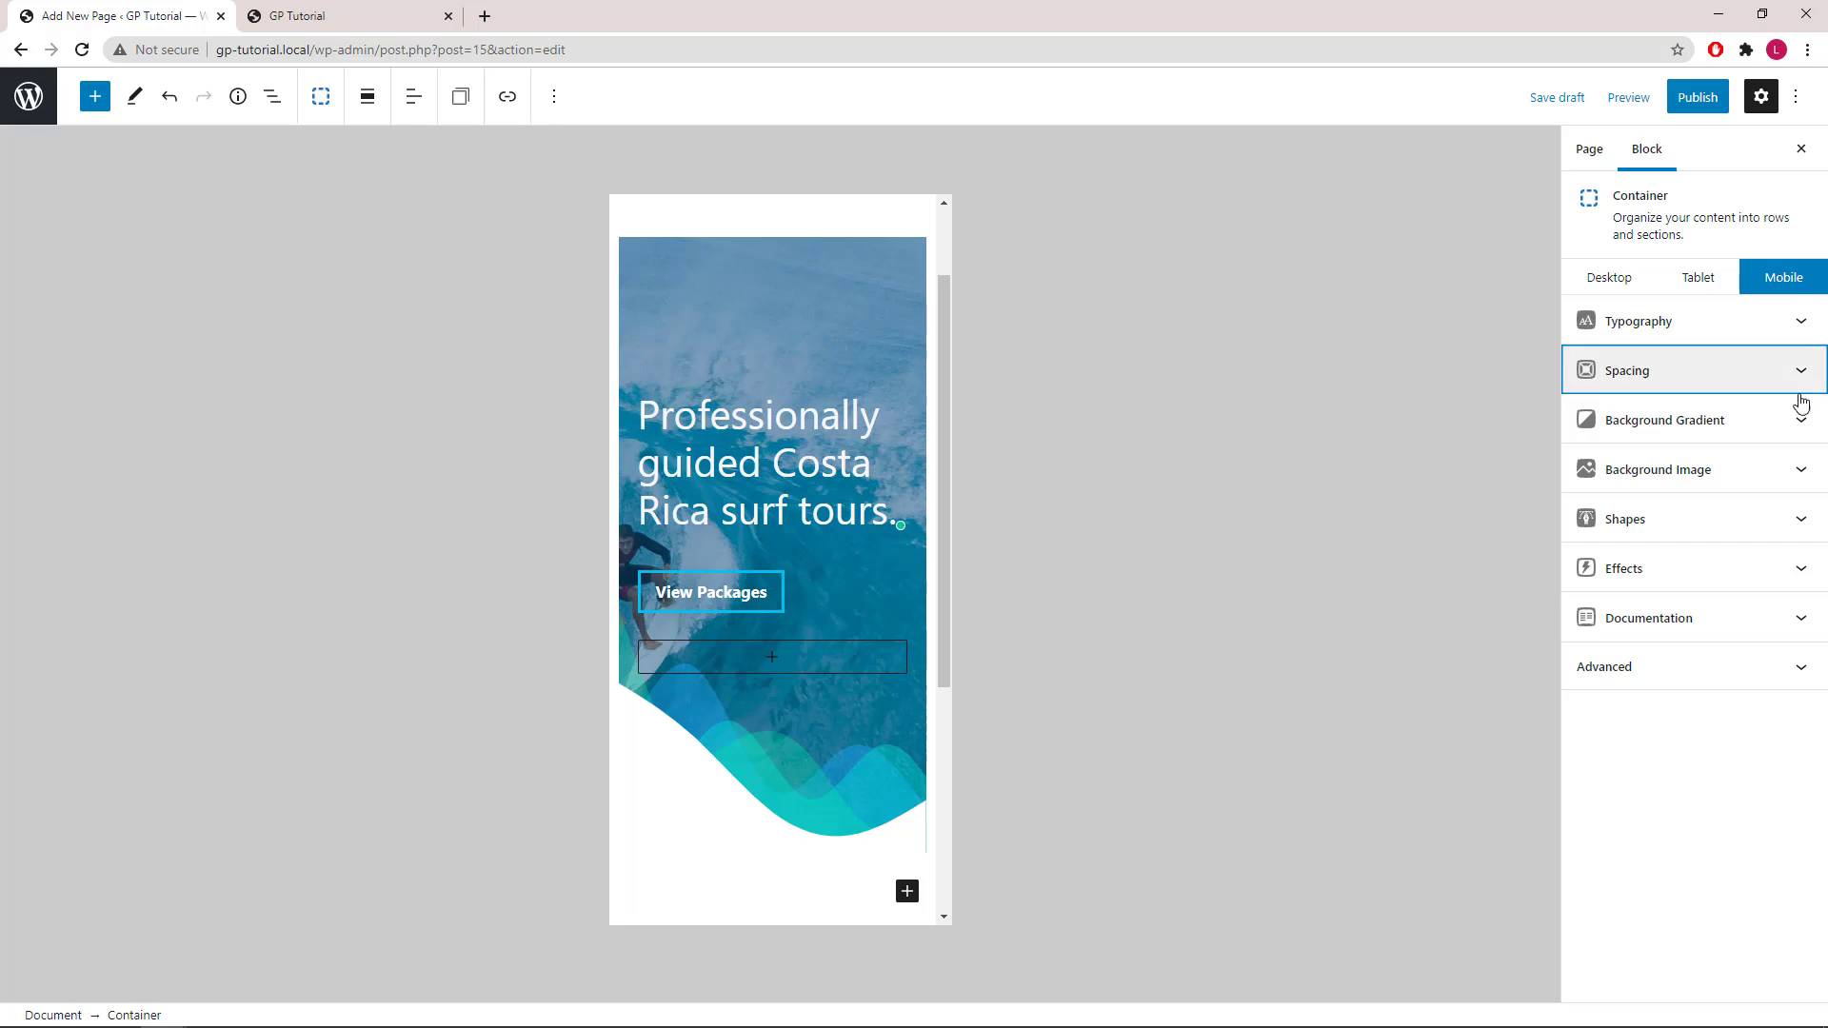
Set the outer container's background image position for mobile to 70% Center.
click(1801, 476)
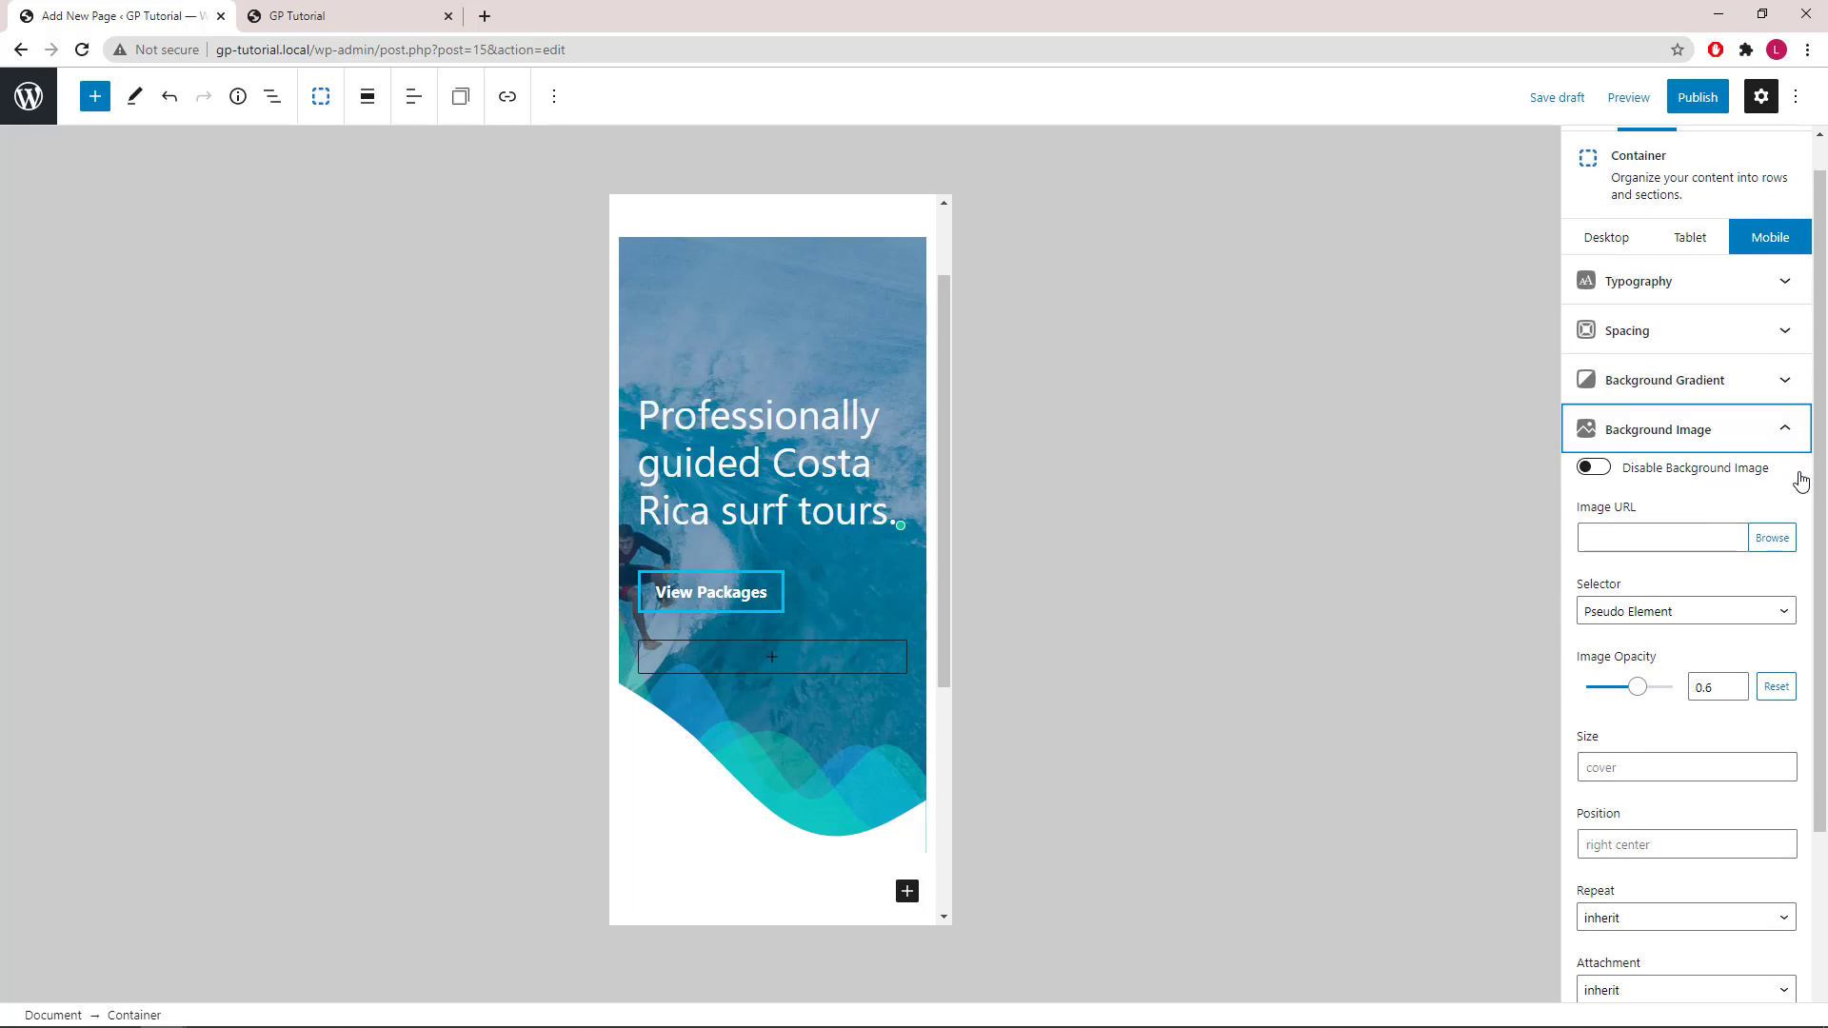
drag(1822, 481, 1822, 570)
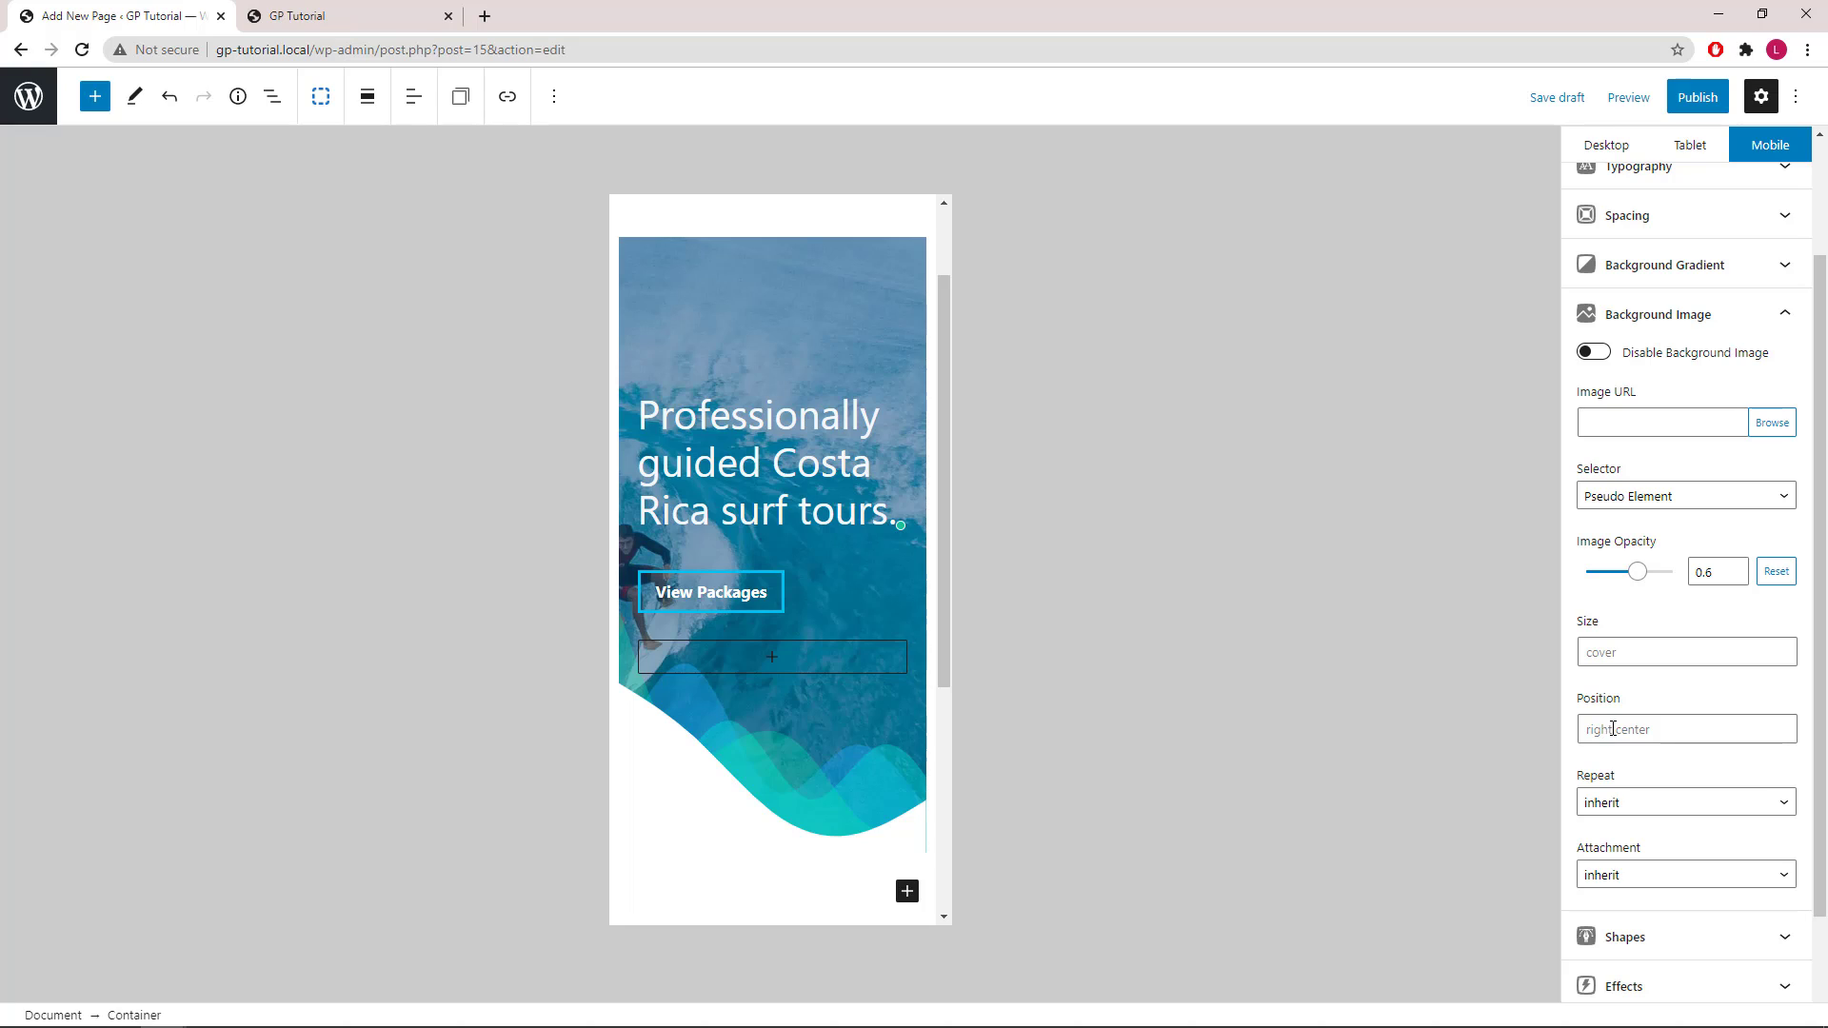
click(1612, 729)
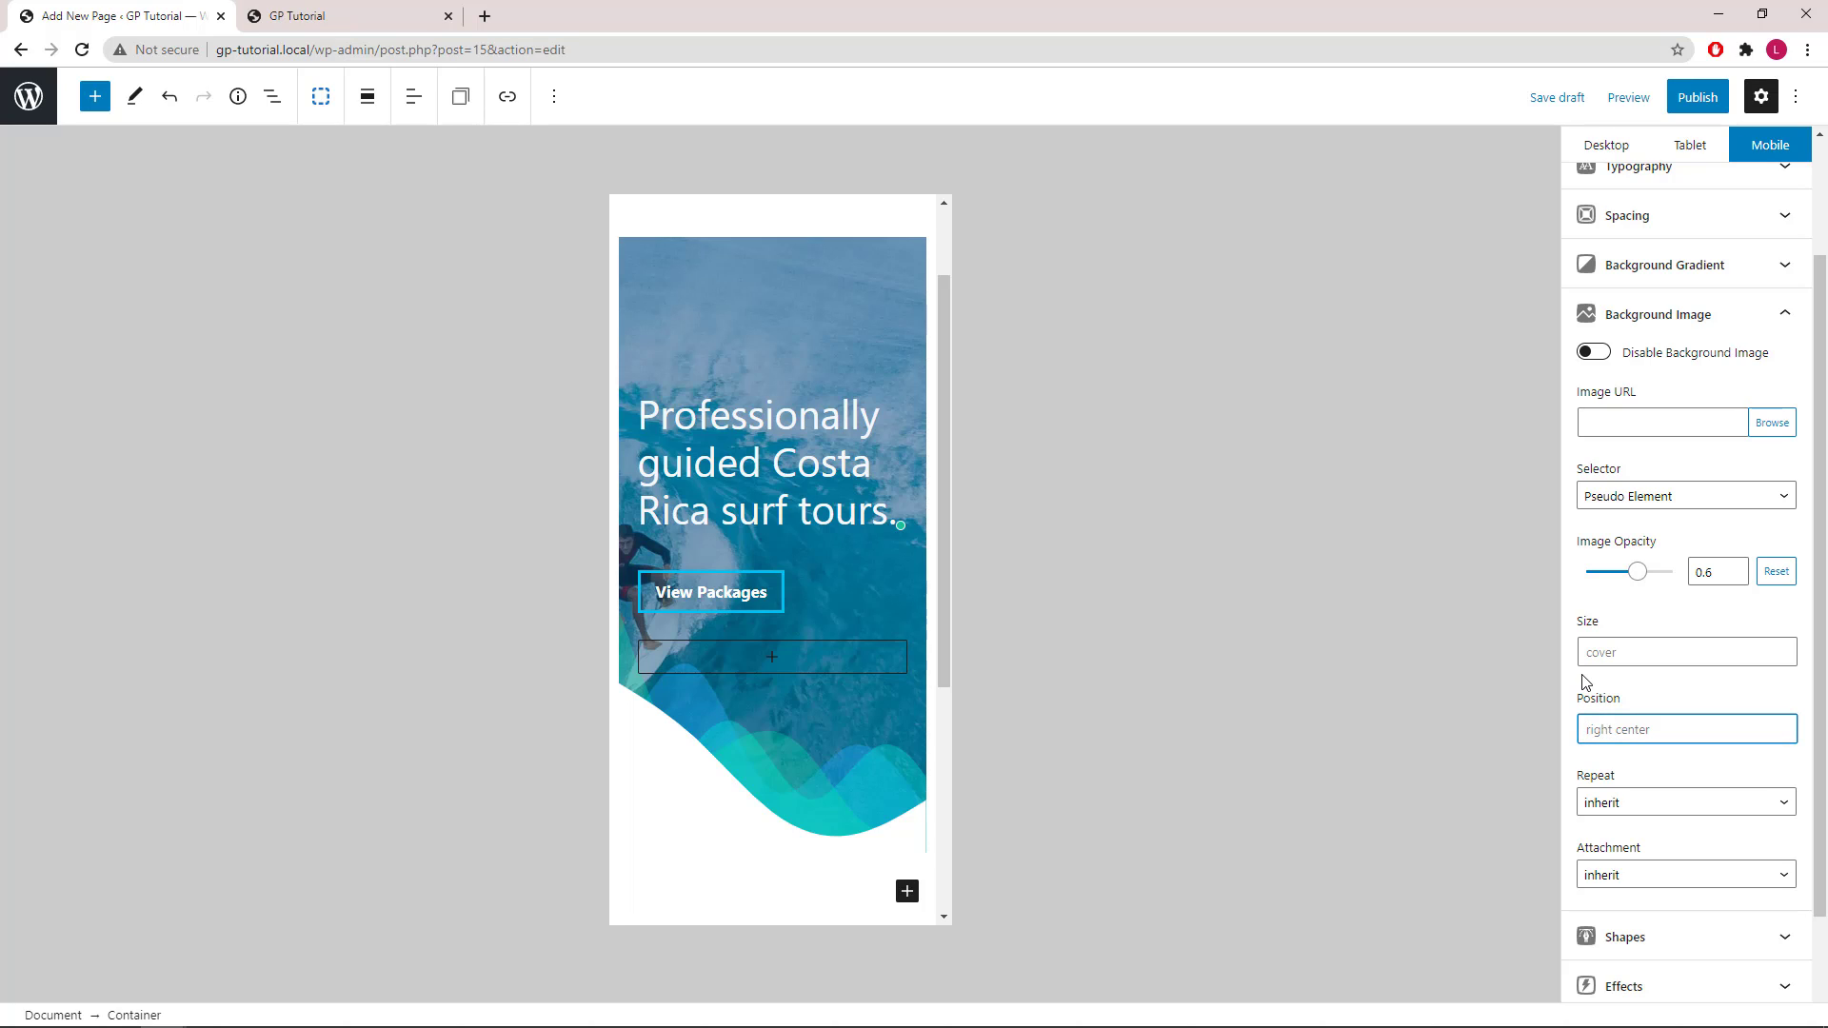
text(70%)
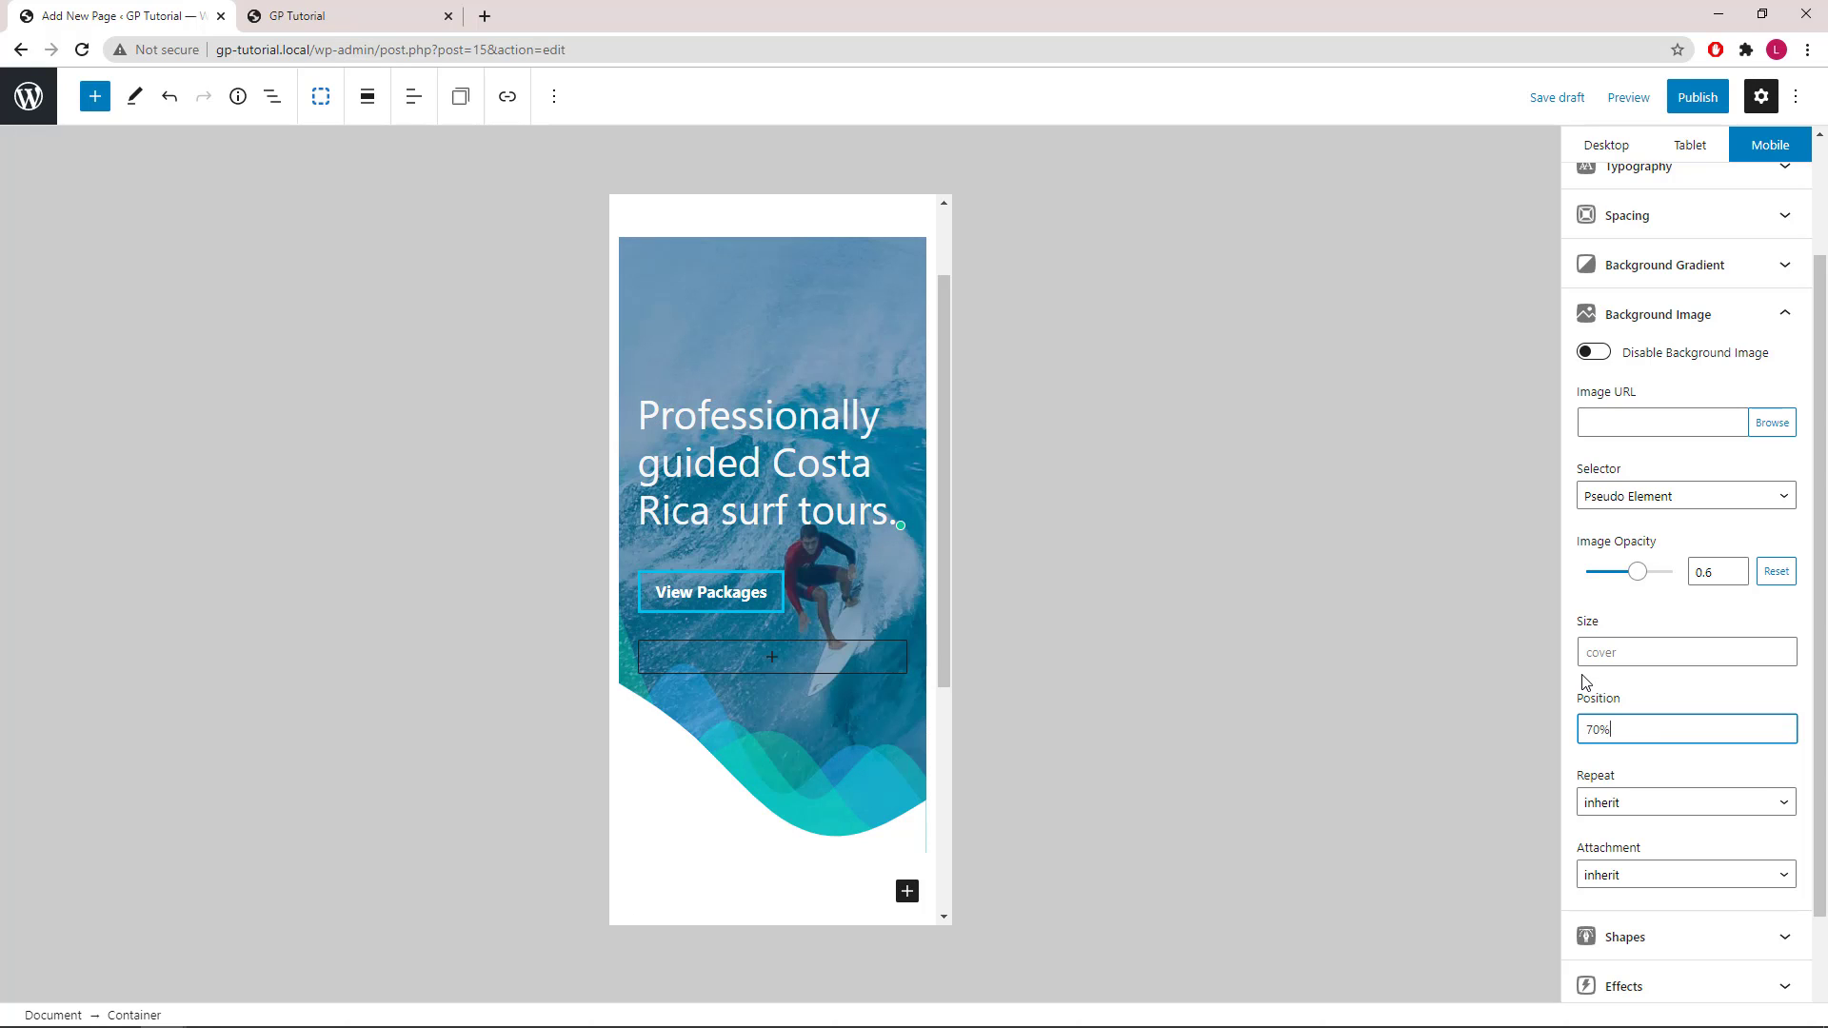
text( C)
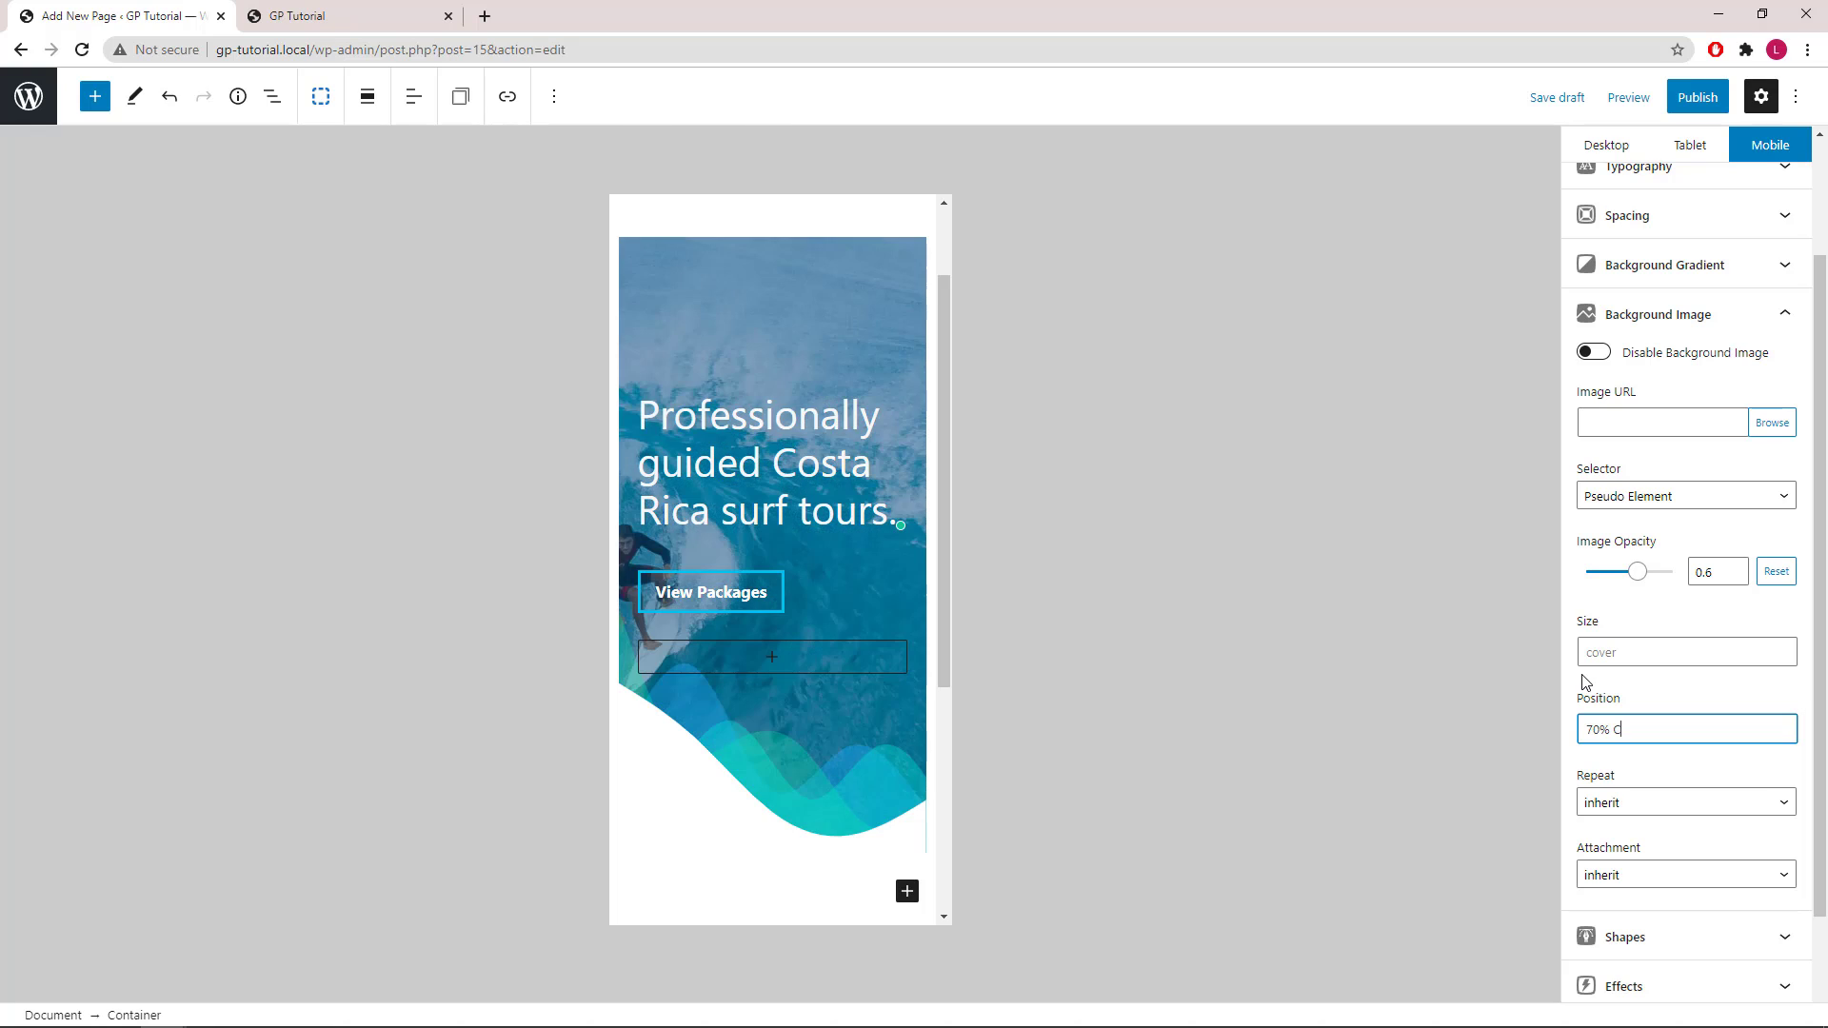
text(enter)
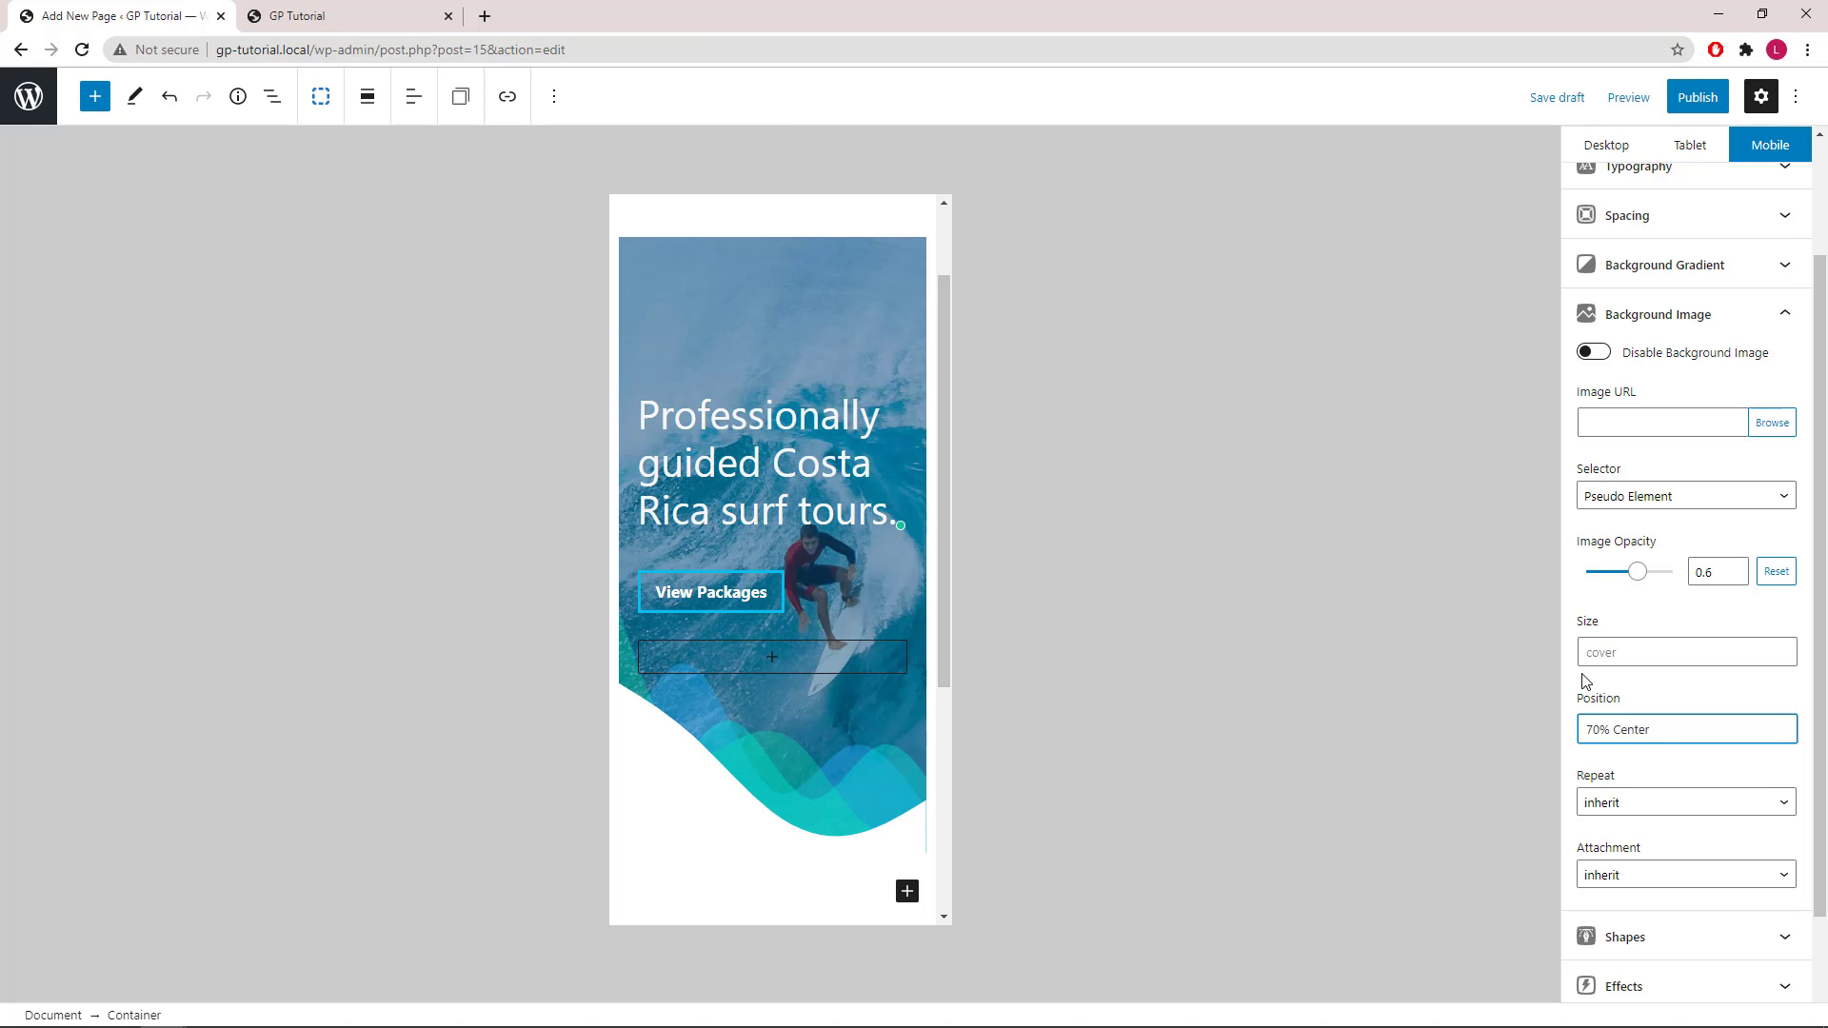
click(1791, 318)
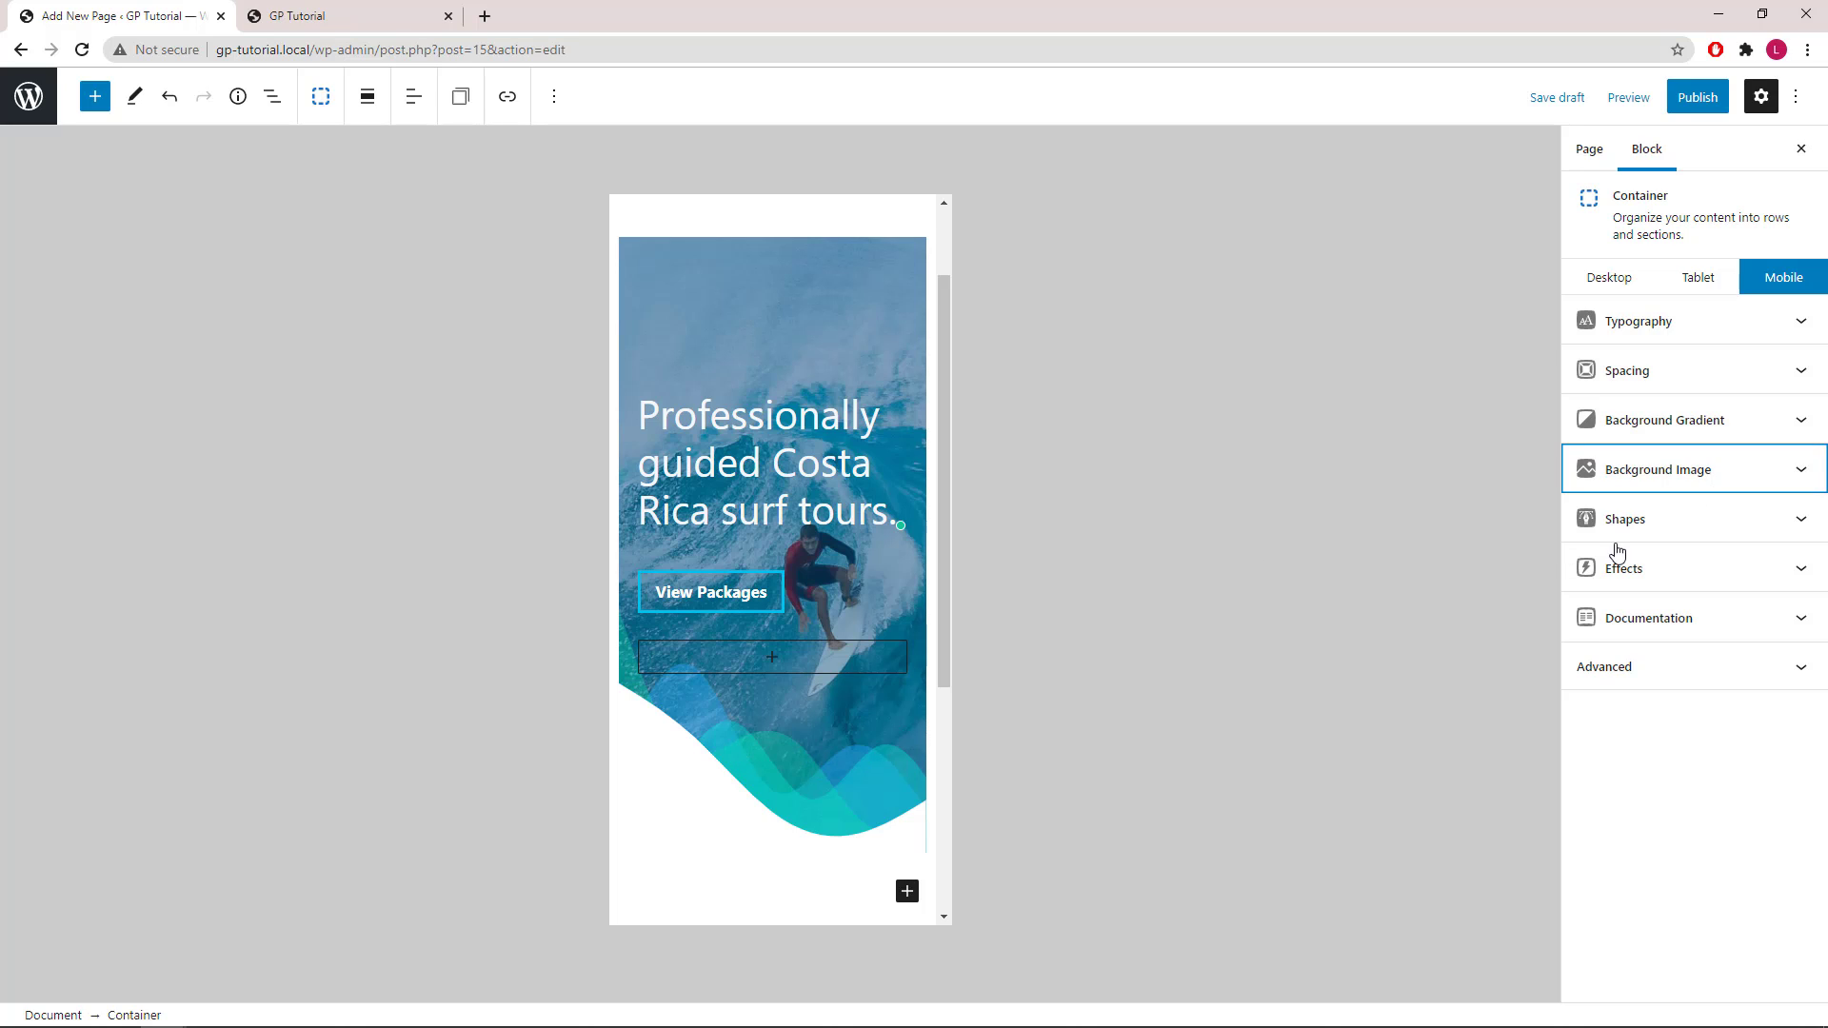
Set the width of the container's Shape 1 to 140% for mobile.
click(1803, 522)
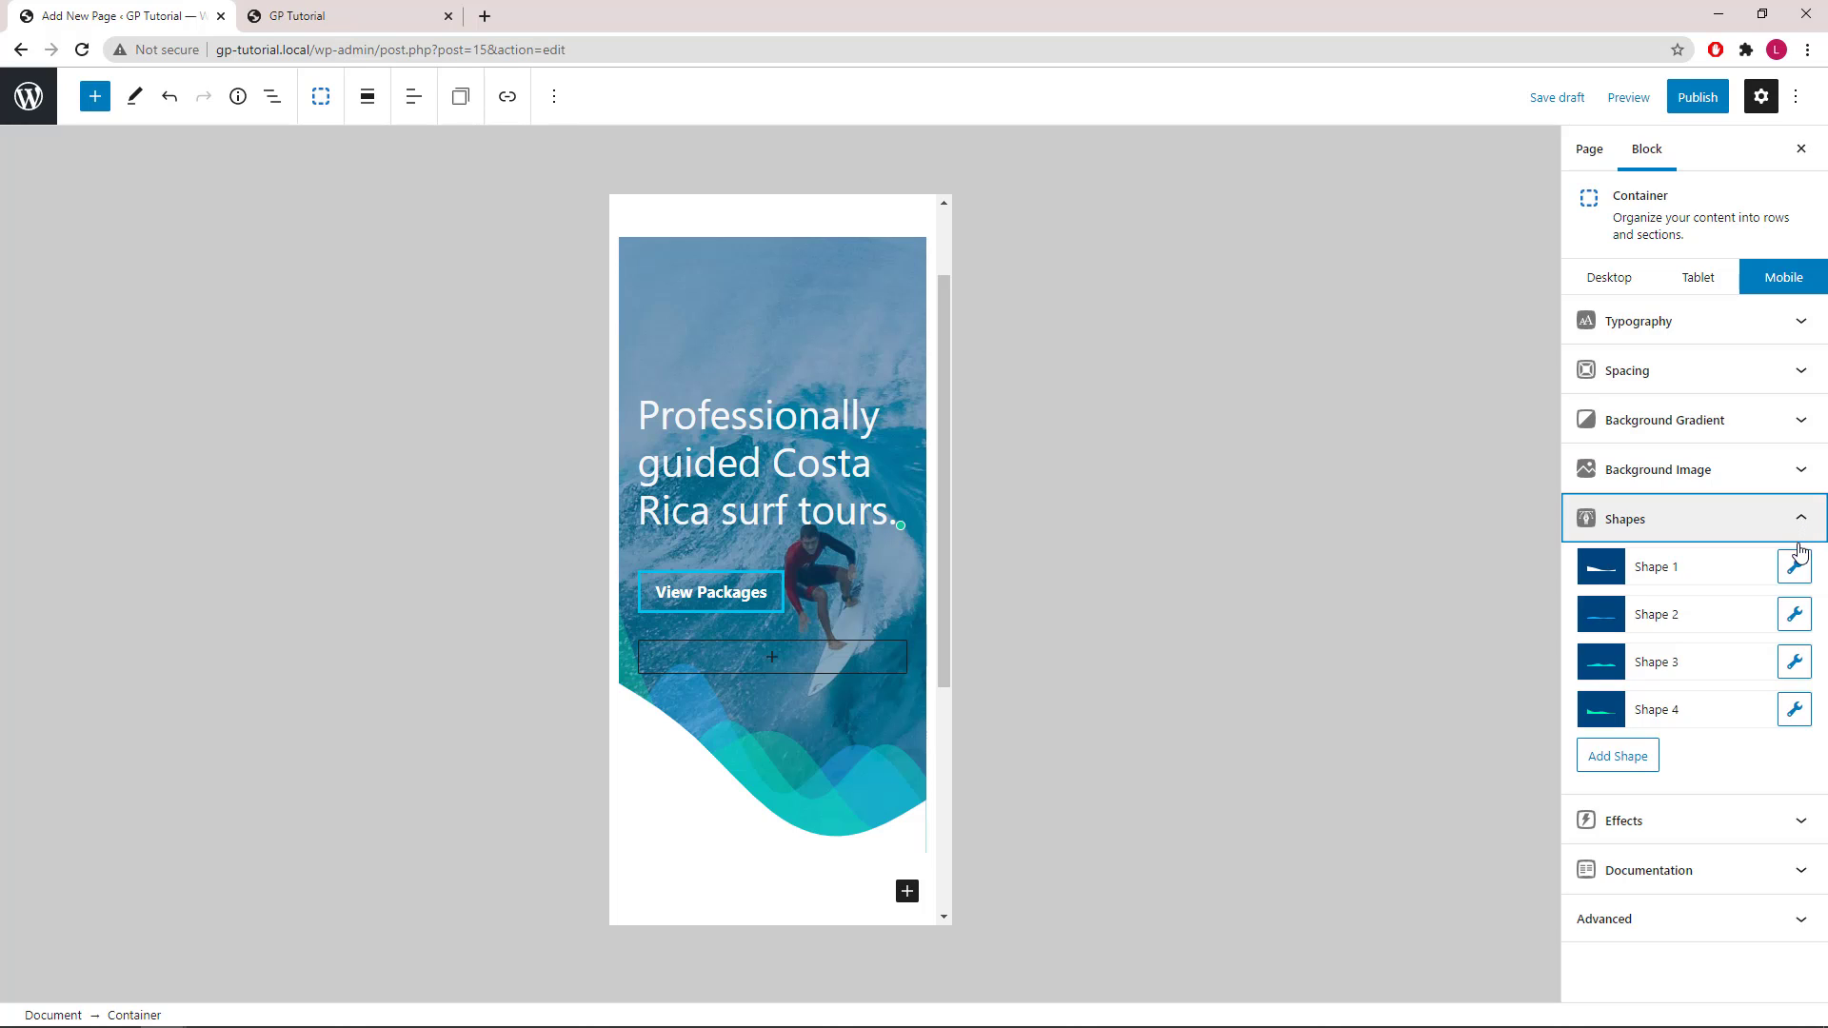
click(1795, 572)
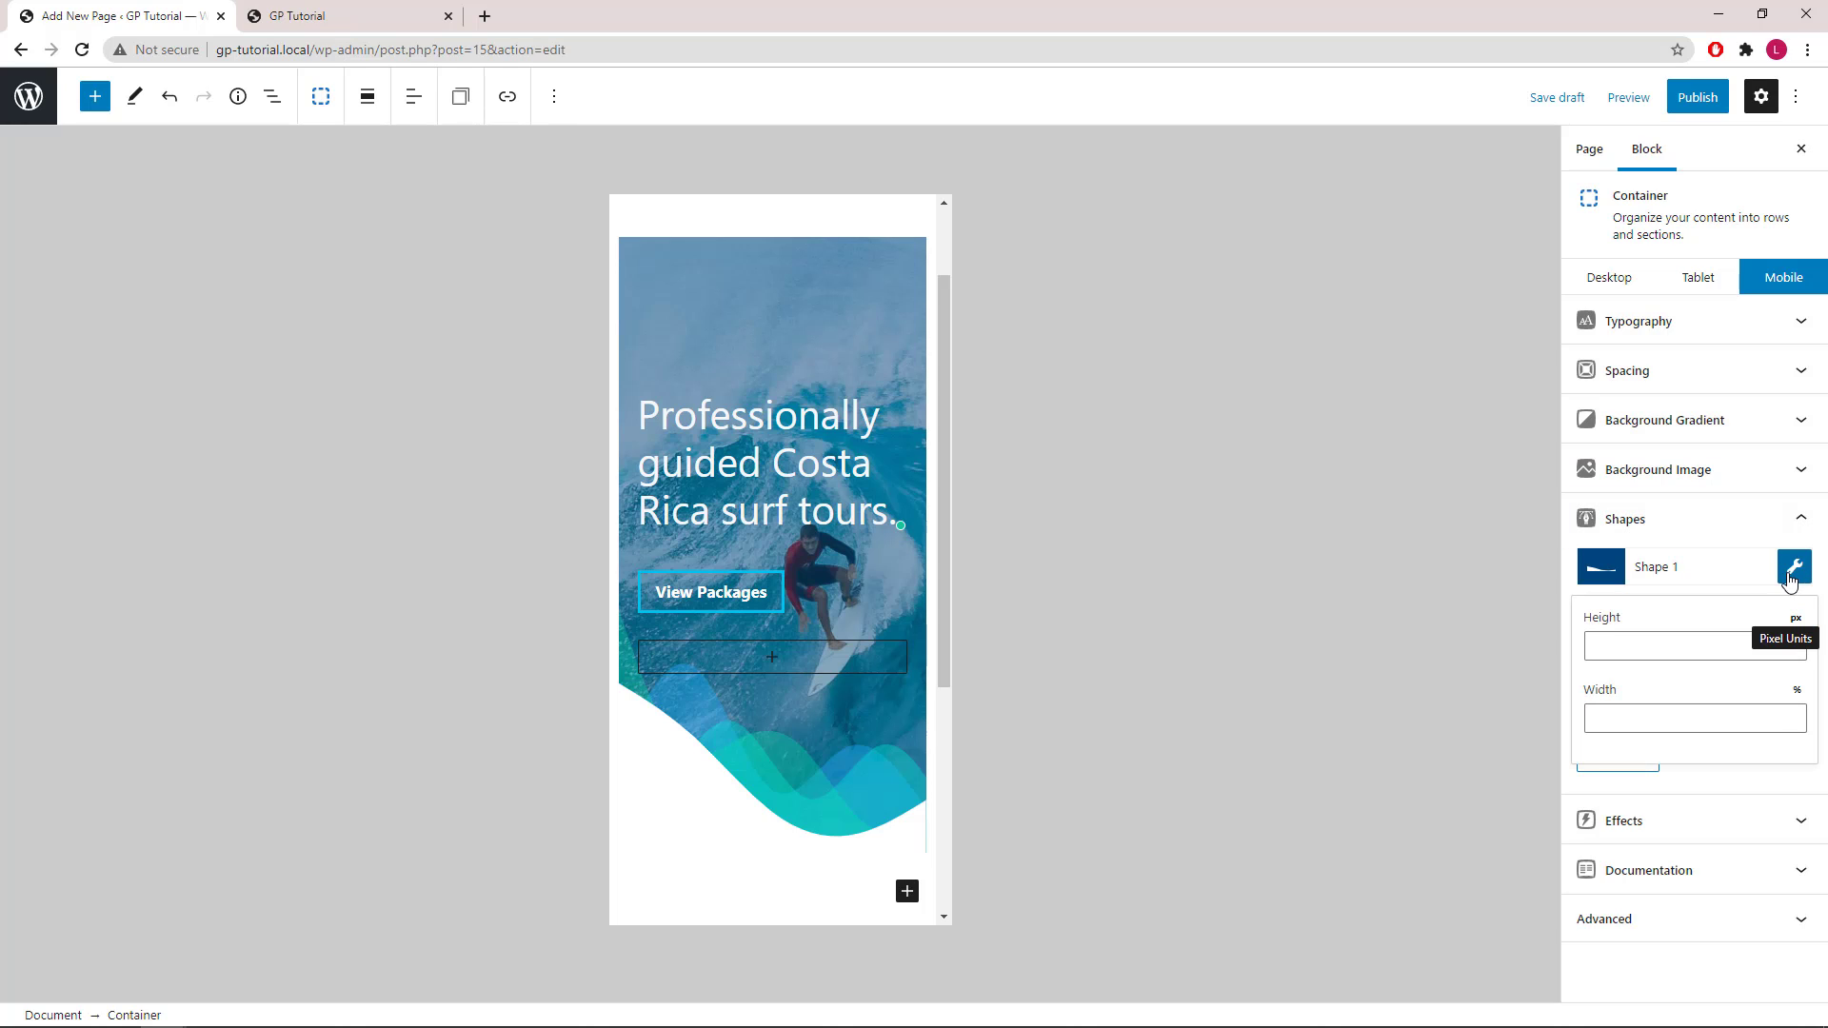
click(1642, 716)
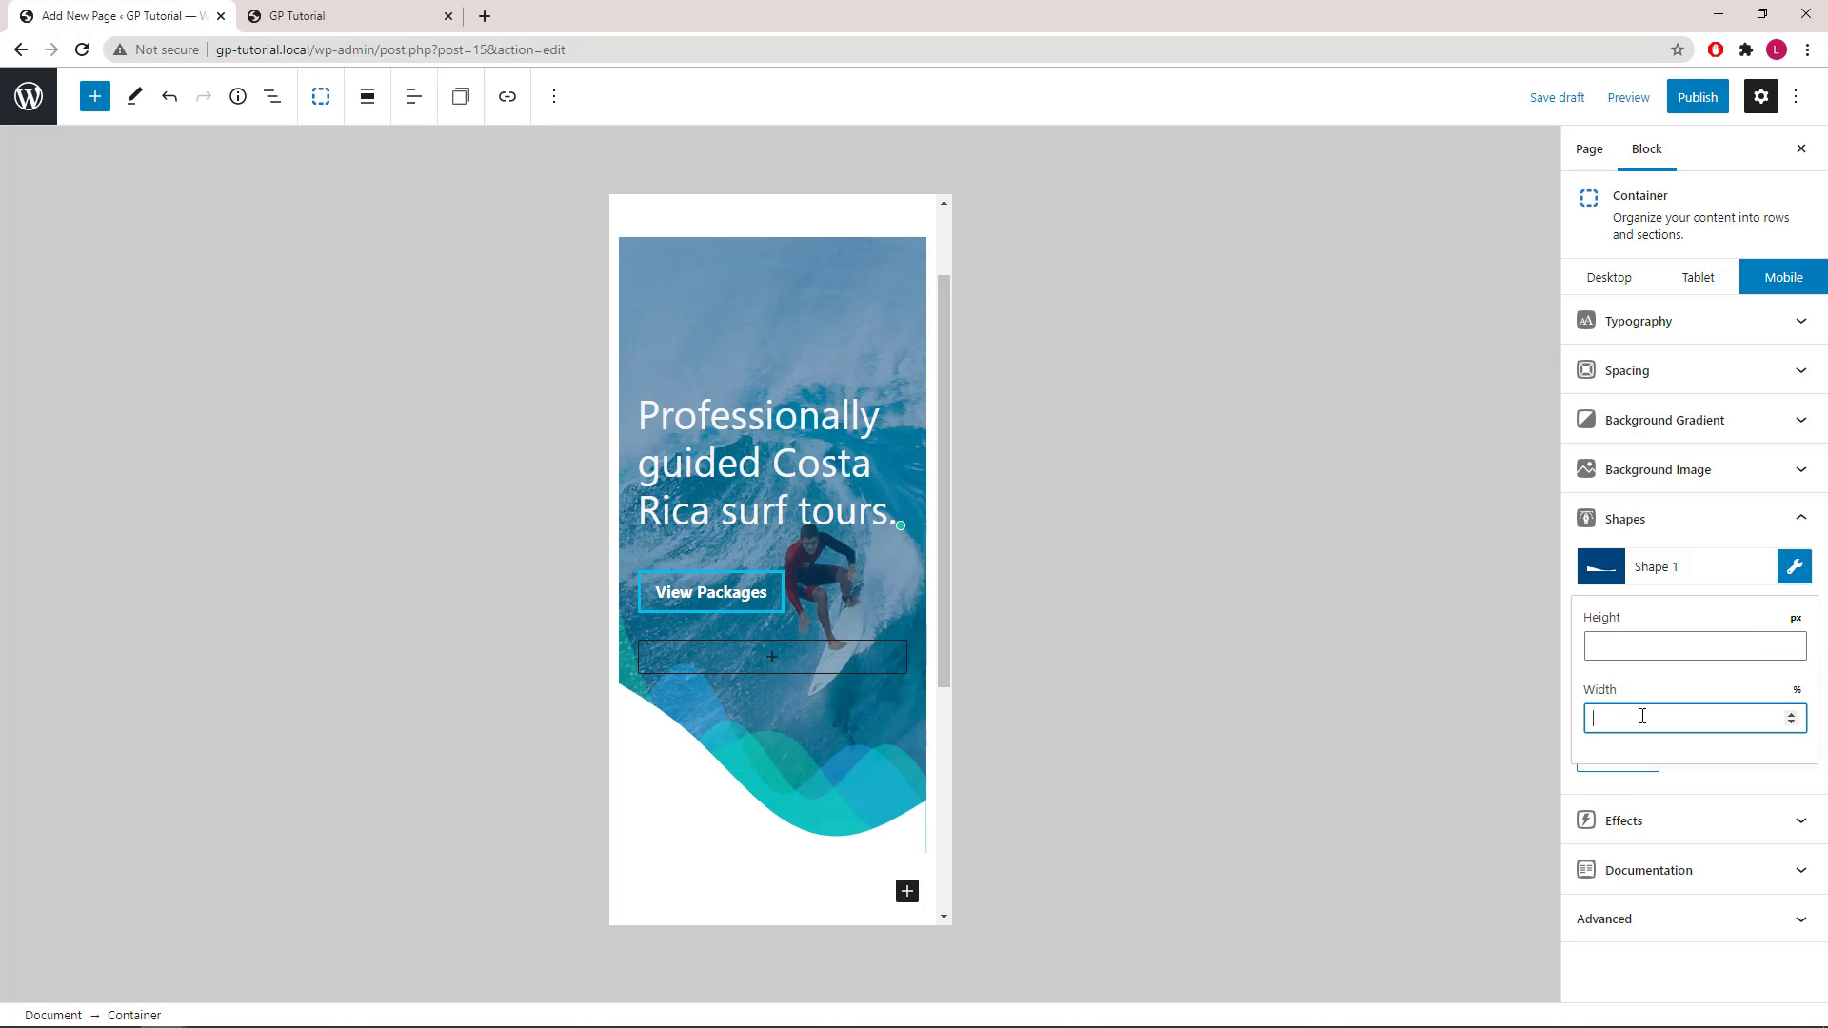
text(140)
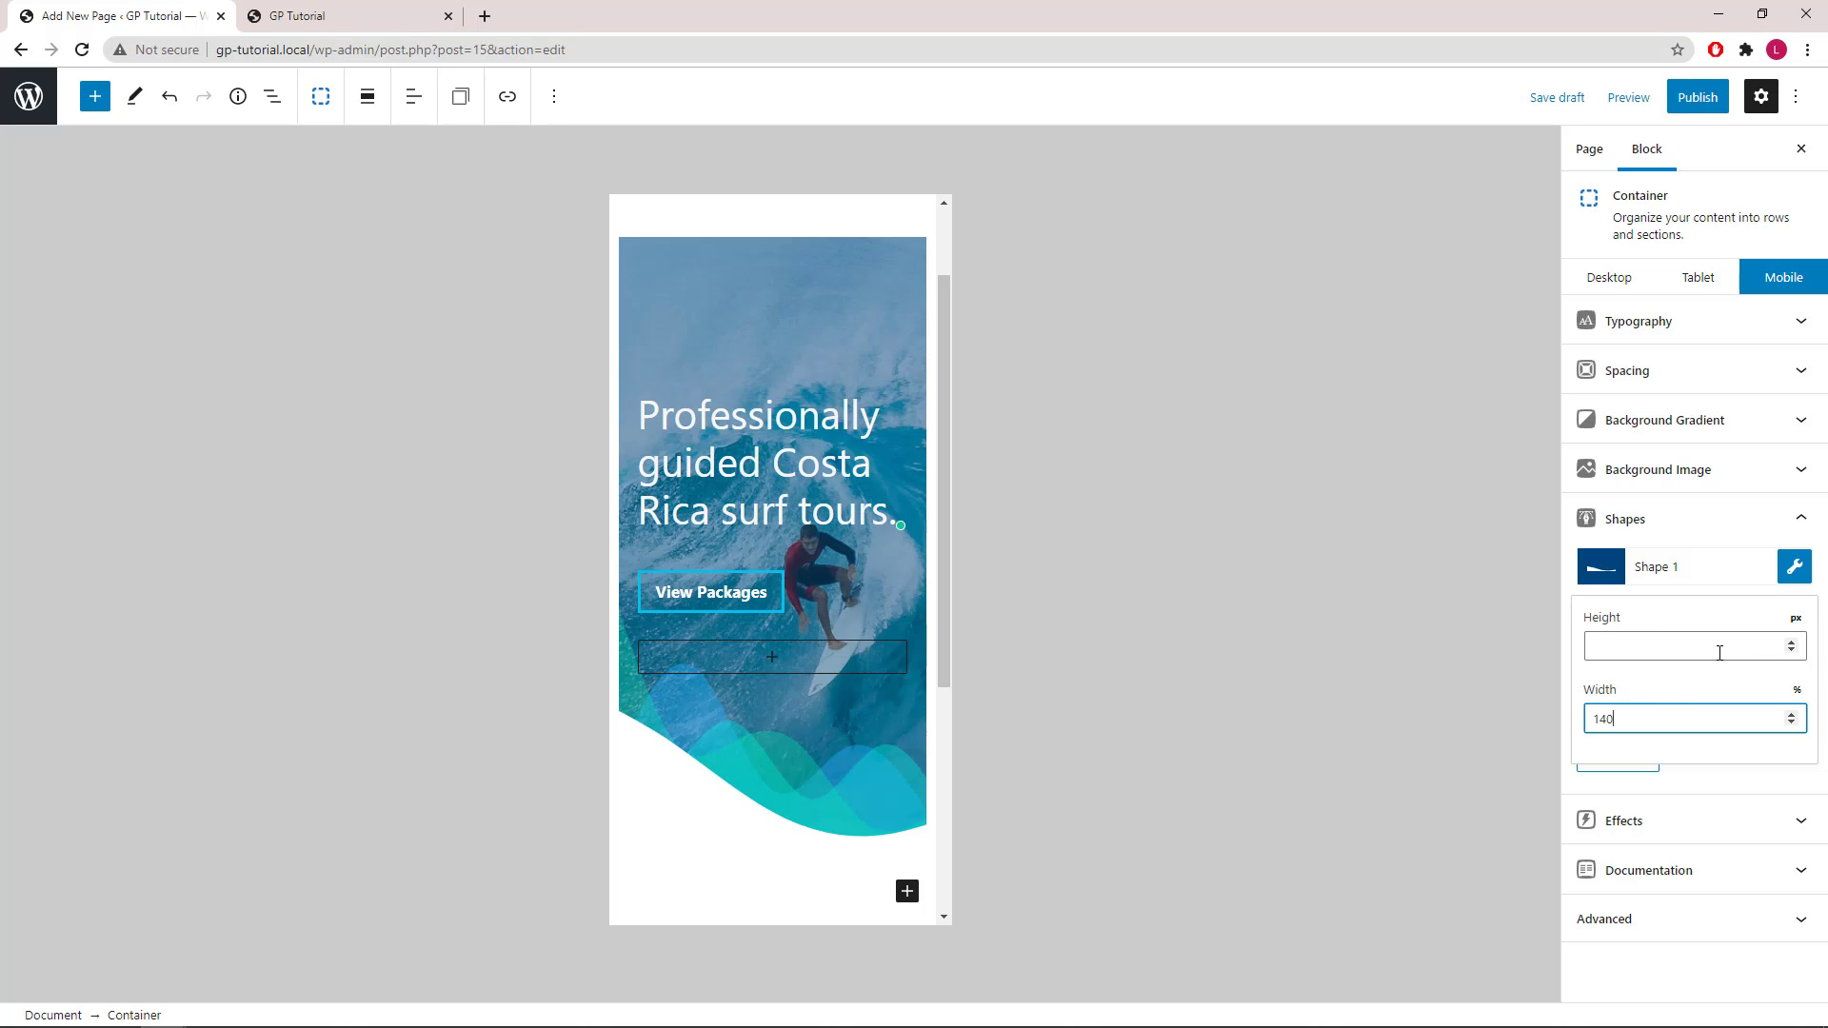
click(1791, 577)
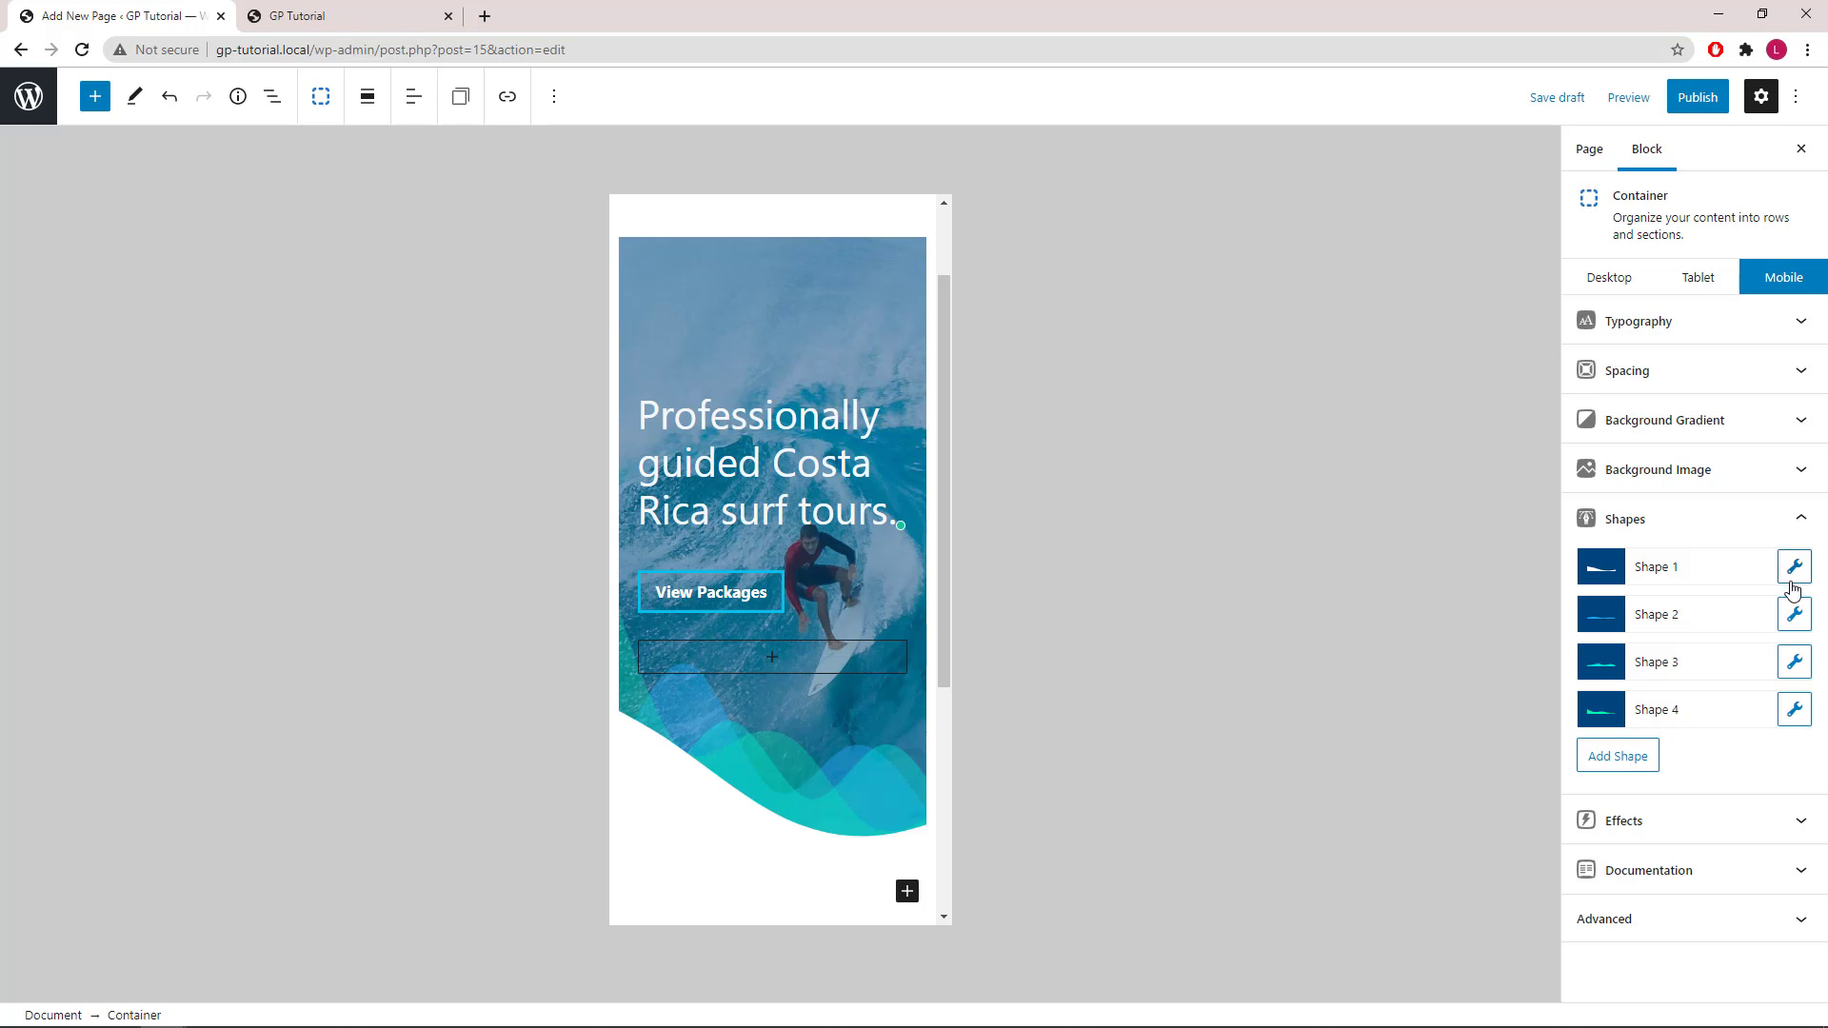
Set the widths of the container's Shape 2 and Shape 3 to 200% each for mobile.
click(1794, 614)
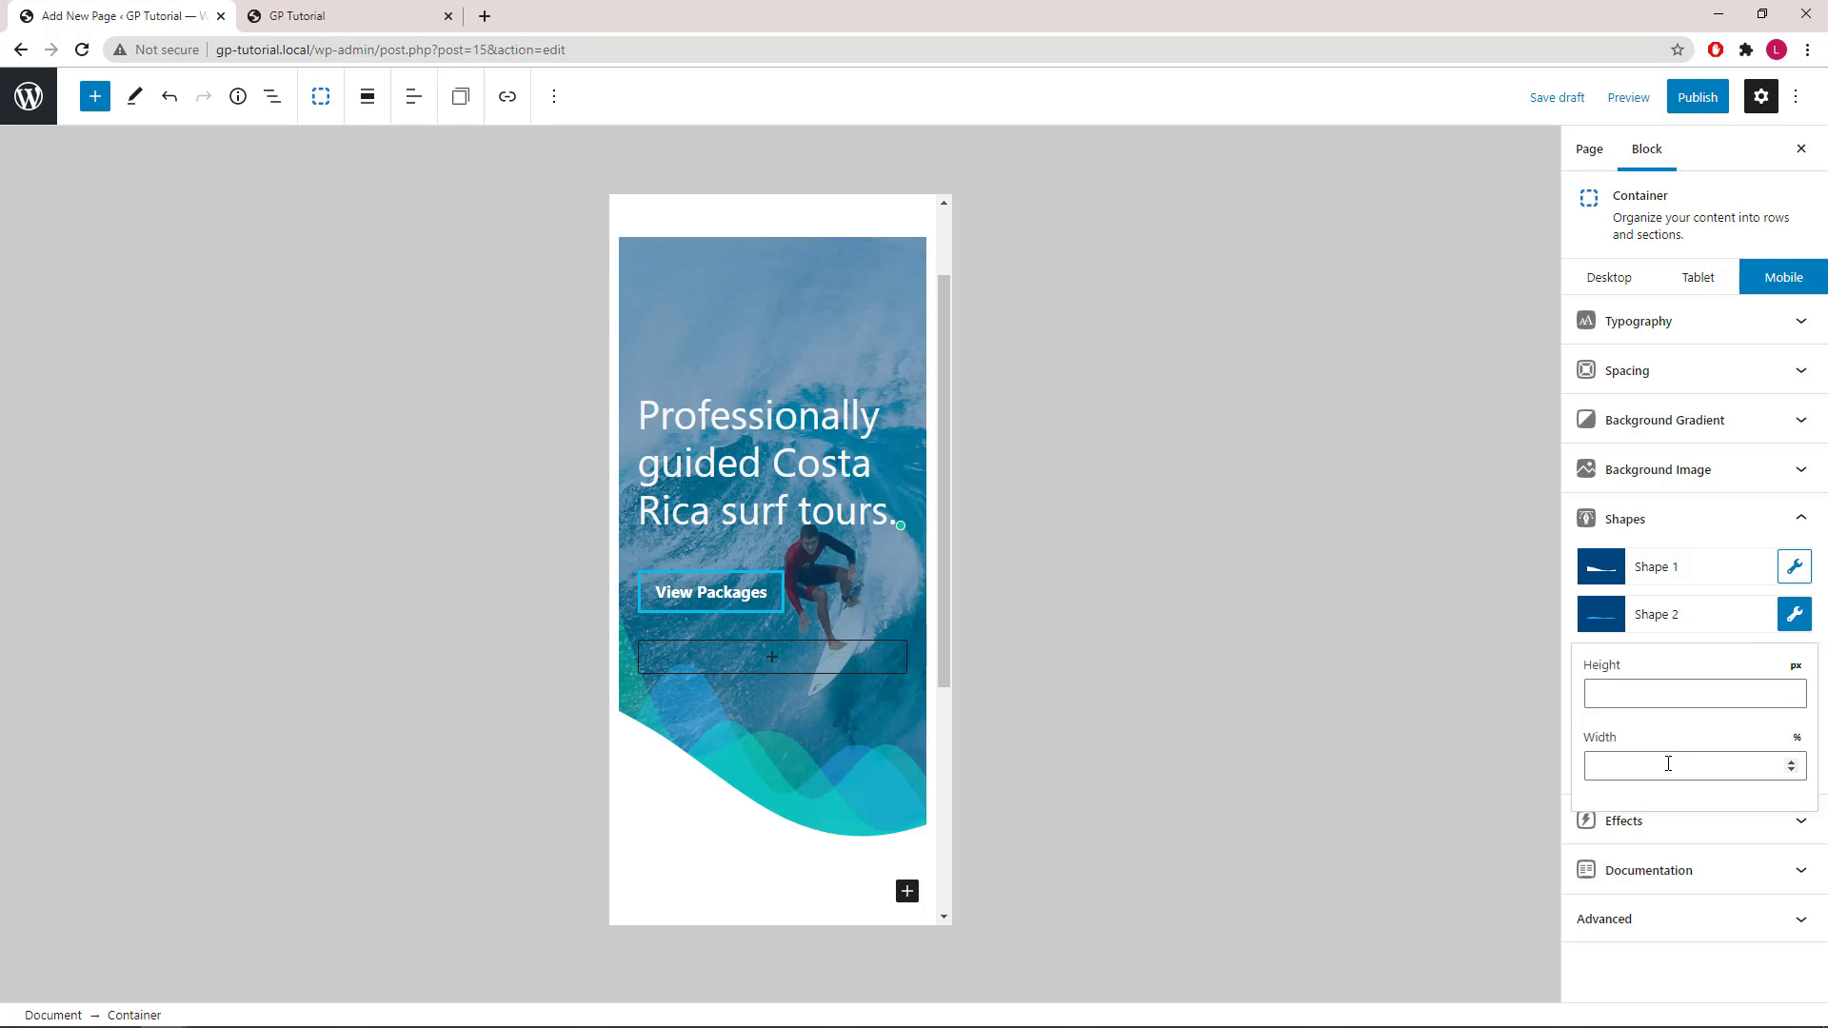
click(1668, 764)
text(200)
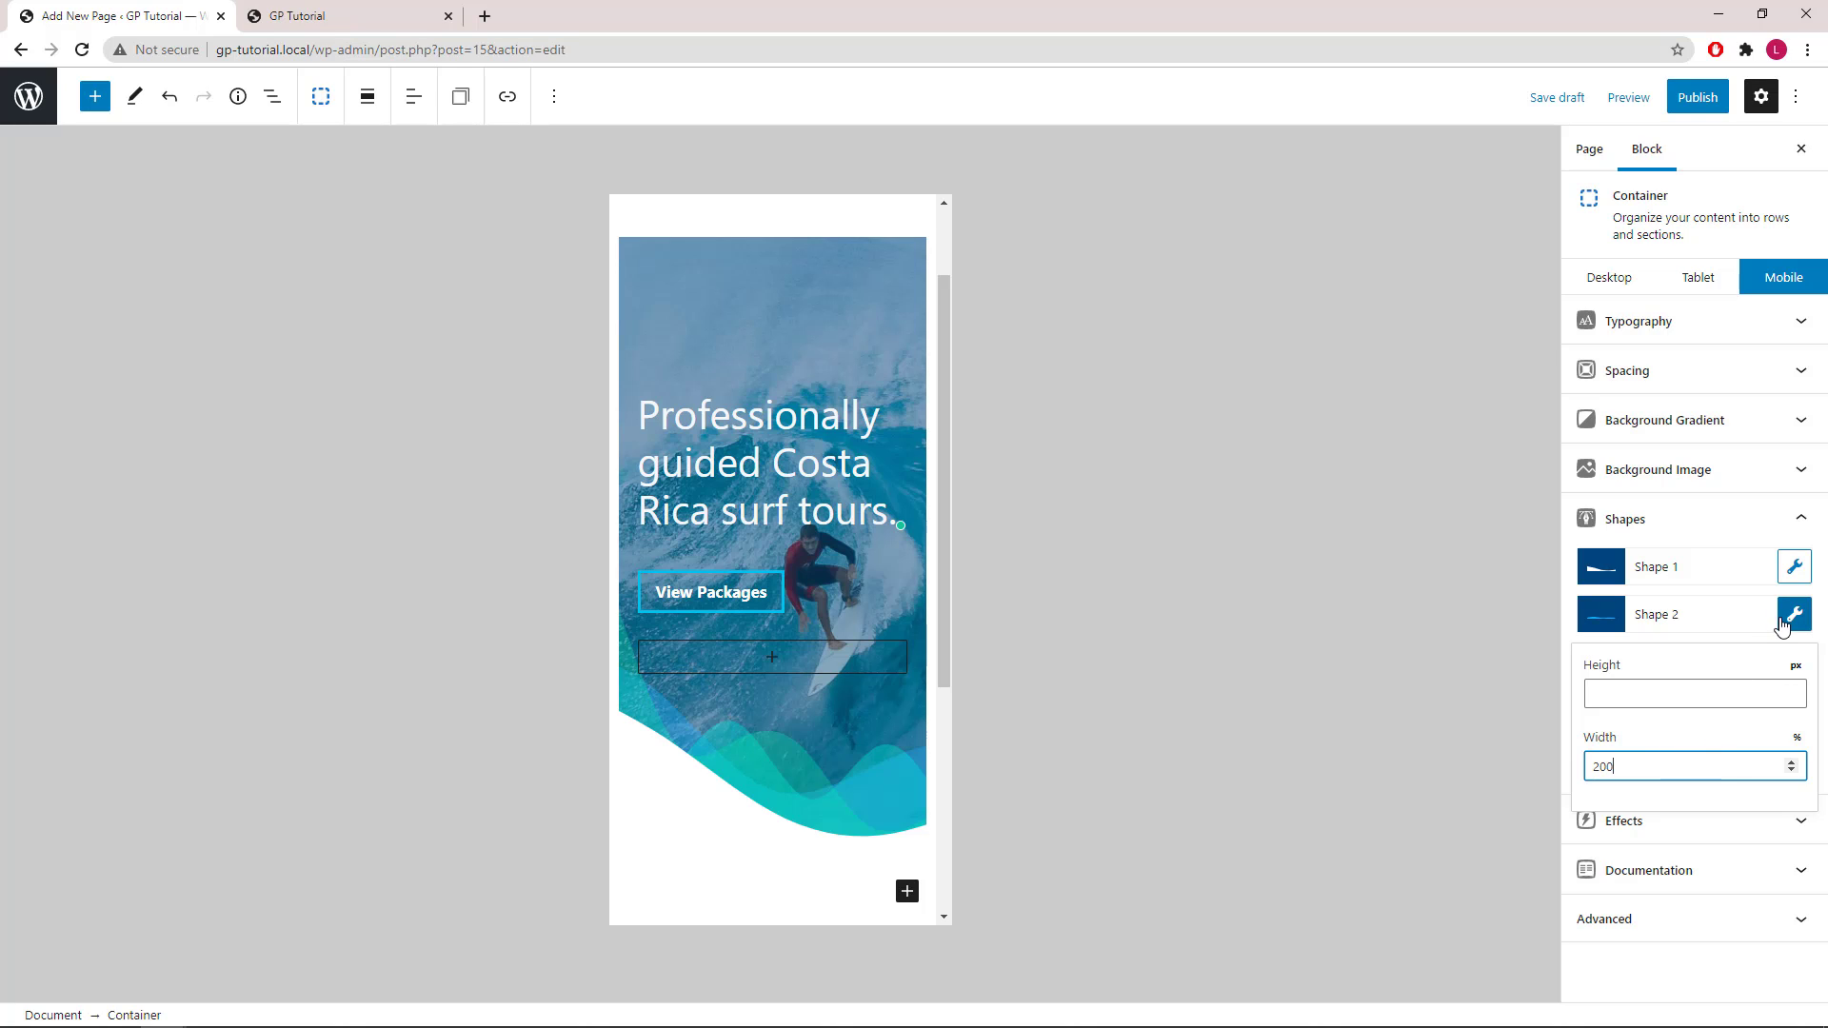
click(1789, 620)
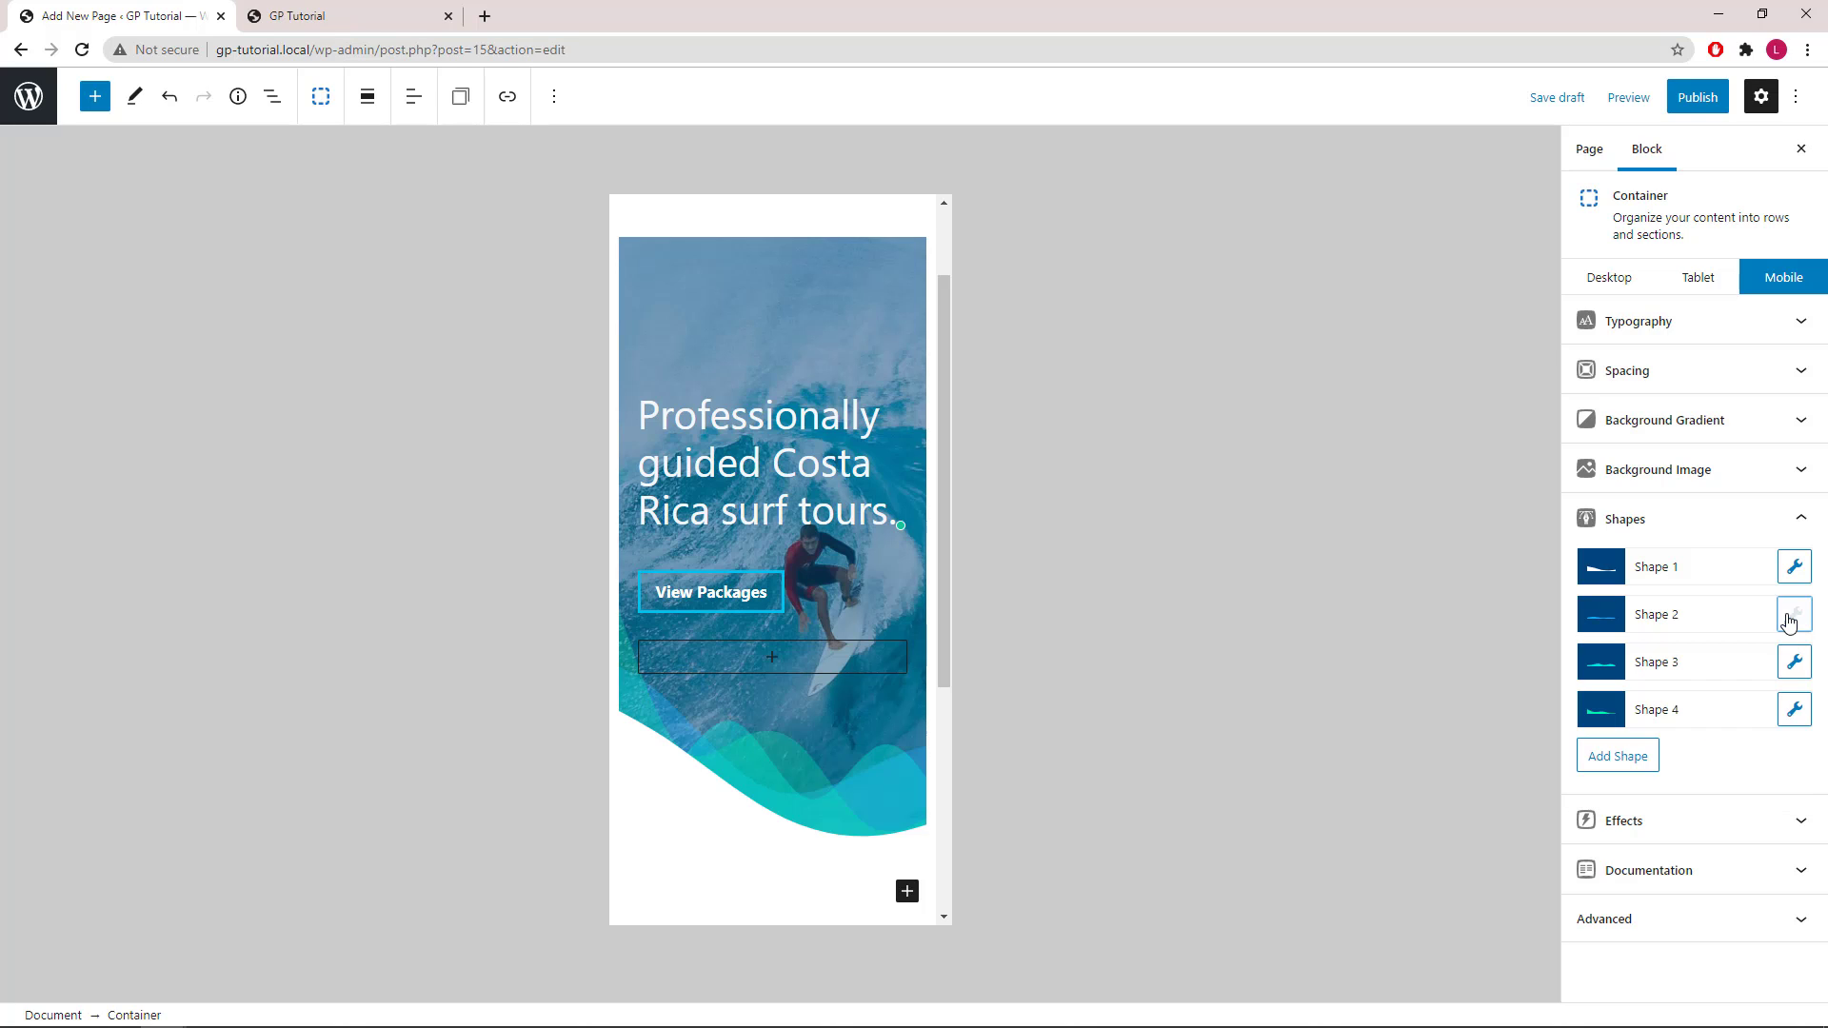
click(1794, 662)
click(1687, 814)
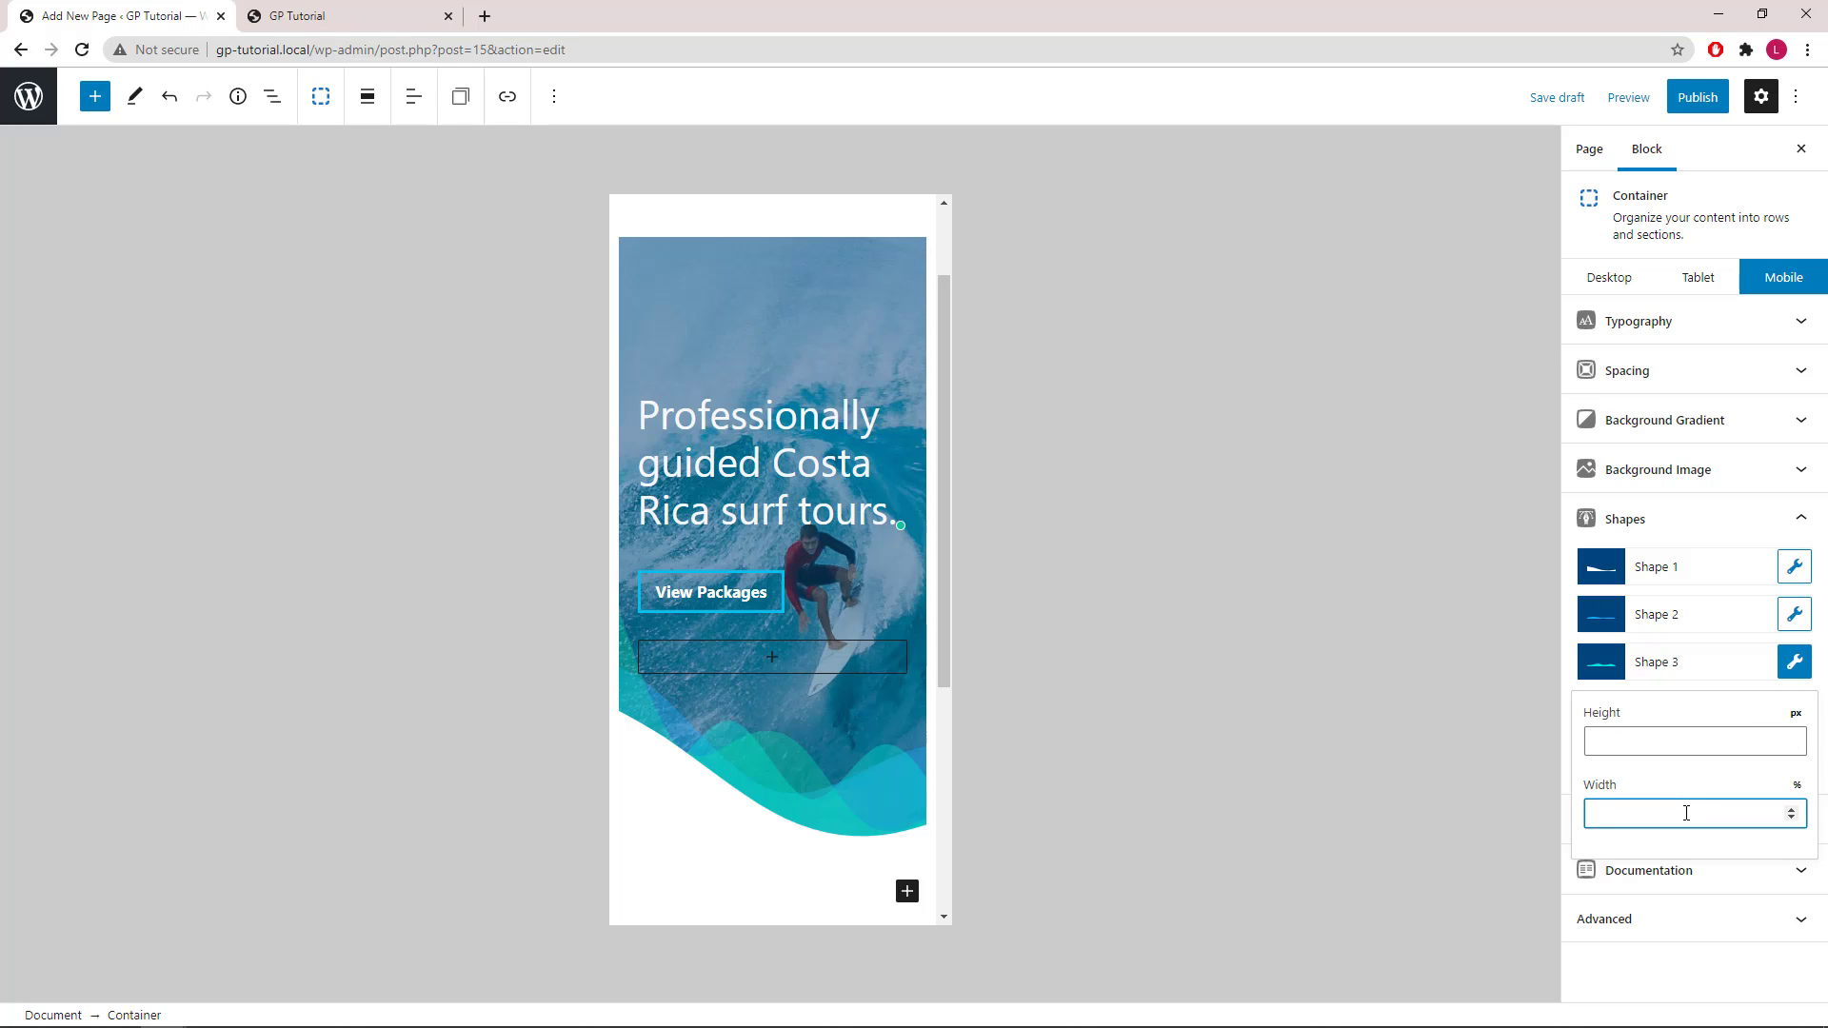
text(200)
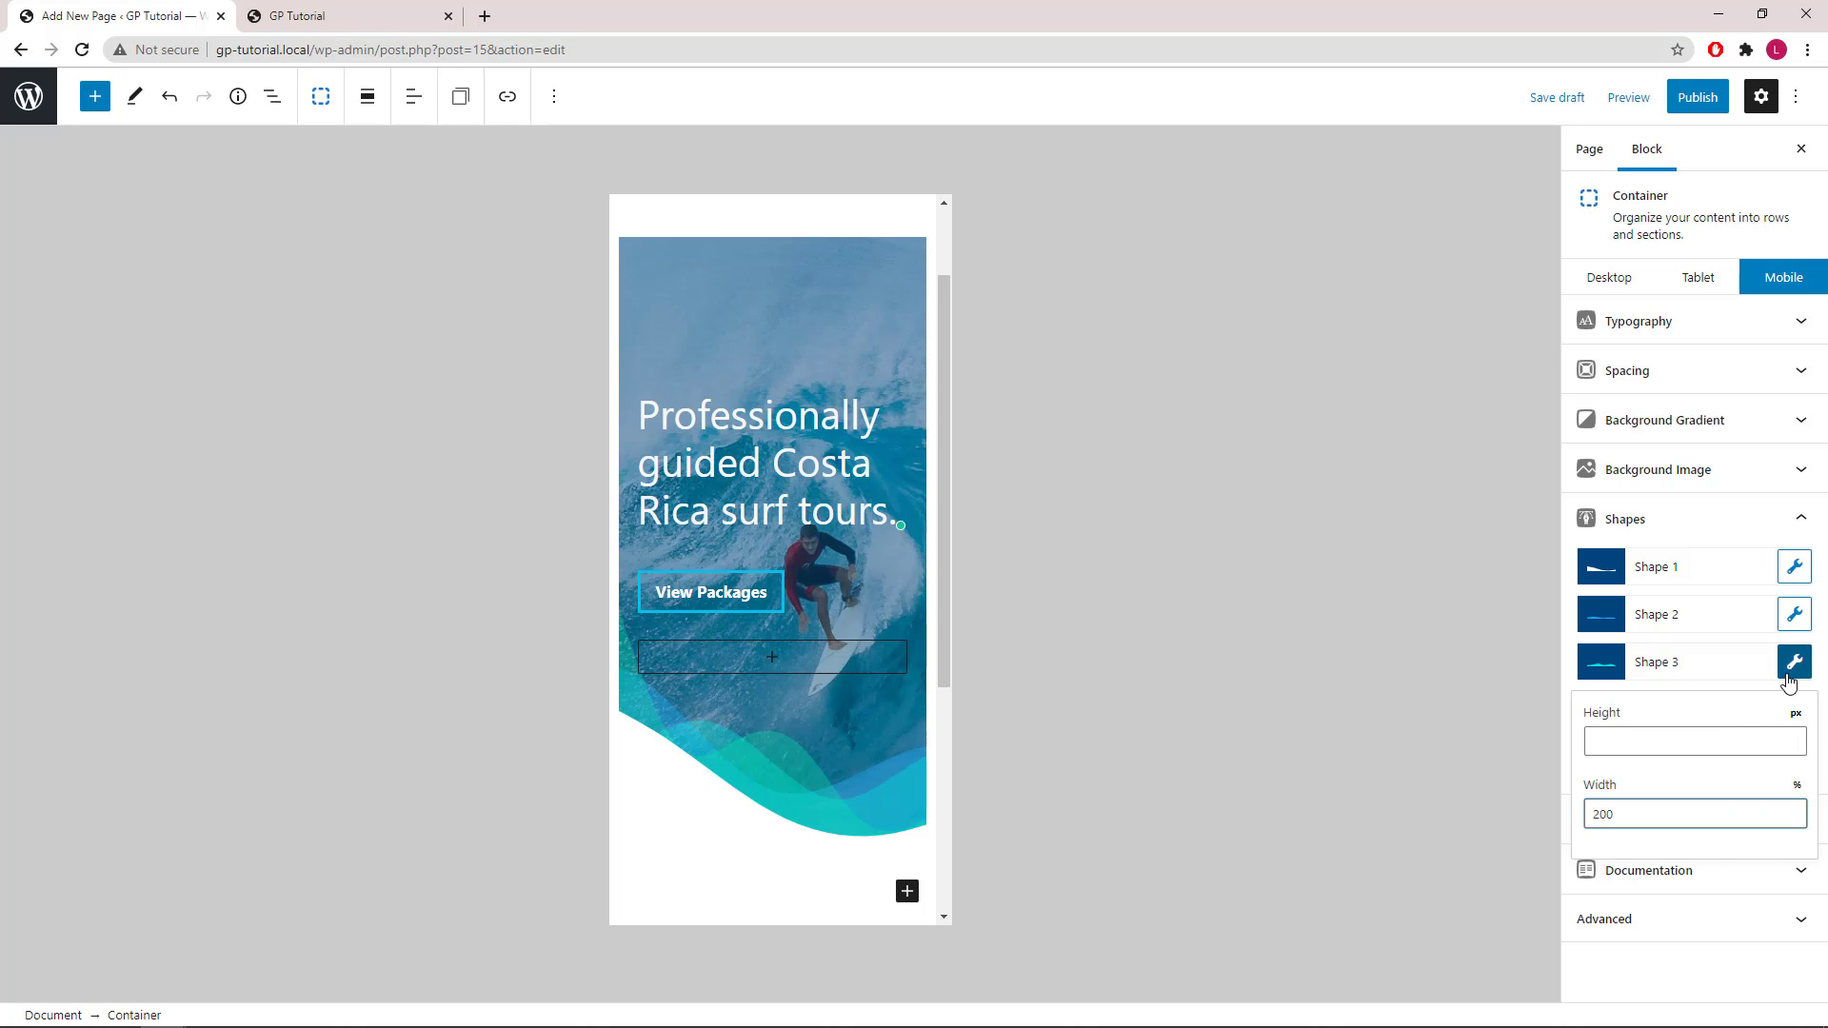
click(1789, 674)
Set the width of the container's Shape 4 to 200% for mobile.
click(1794, 710)
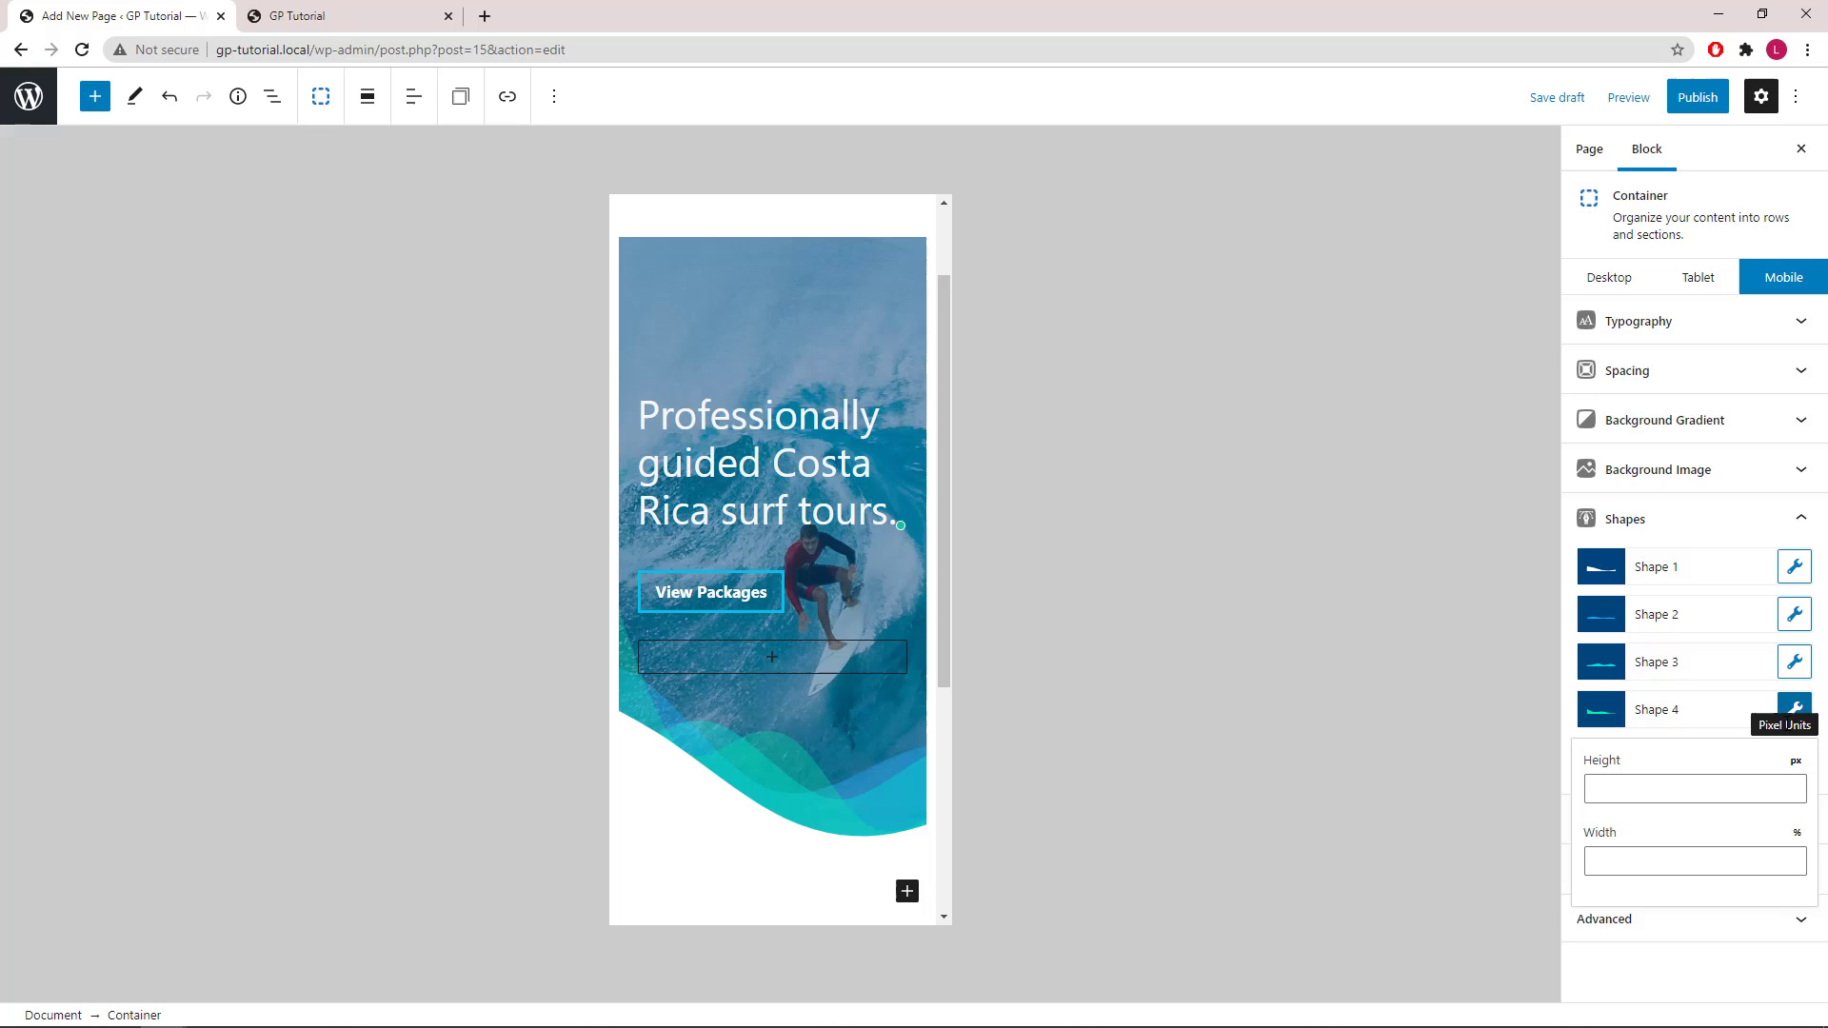
click(1674, 851)
text(200)
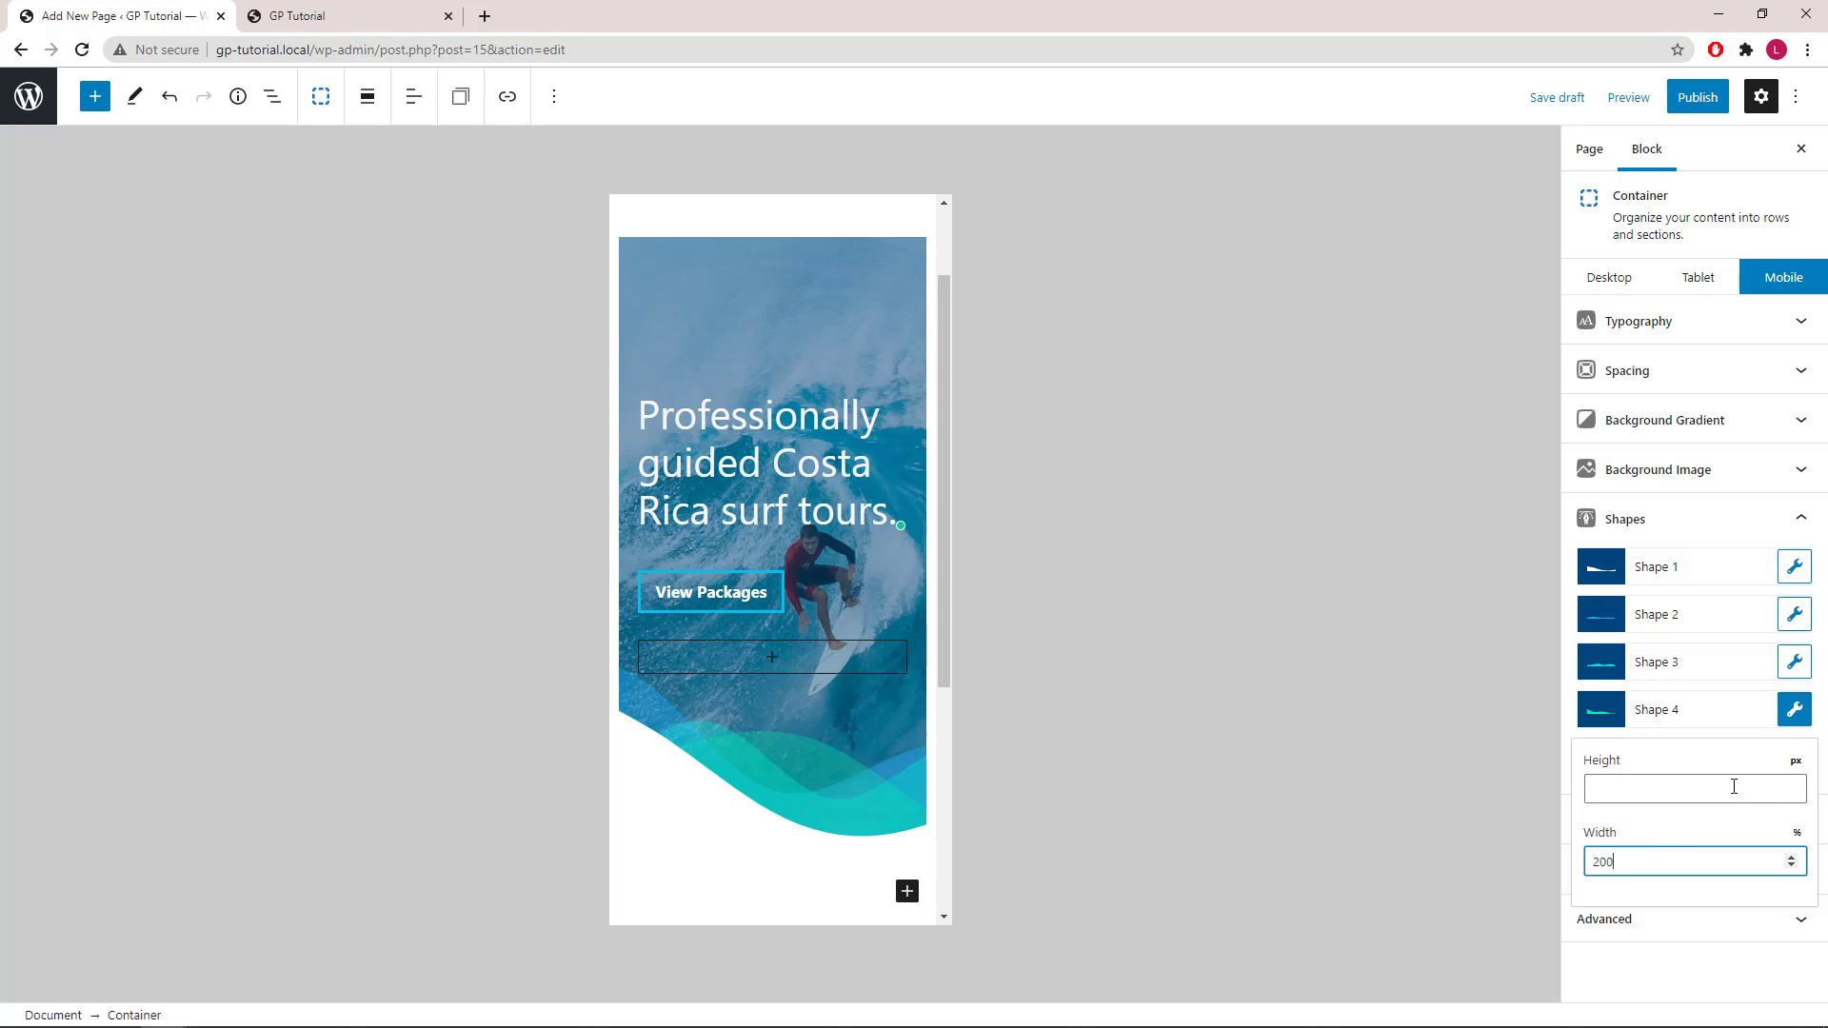
click(1794, 719)
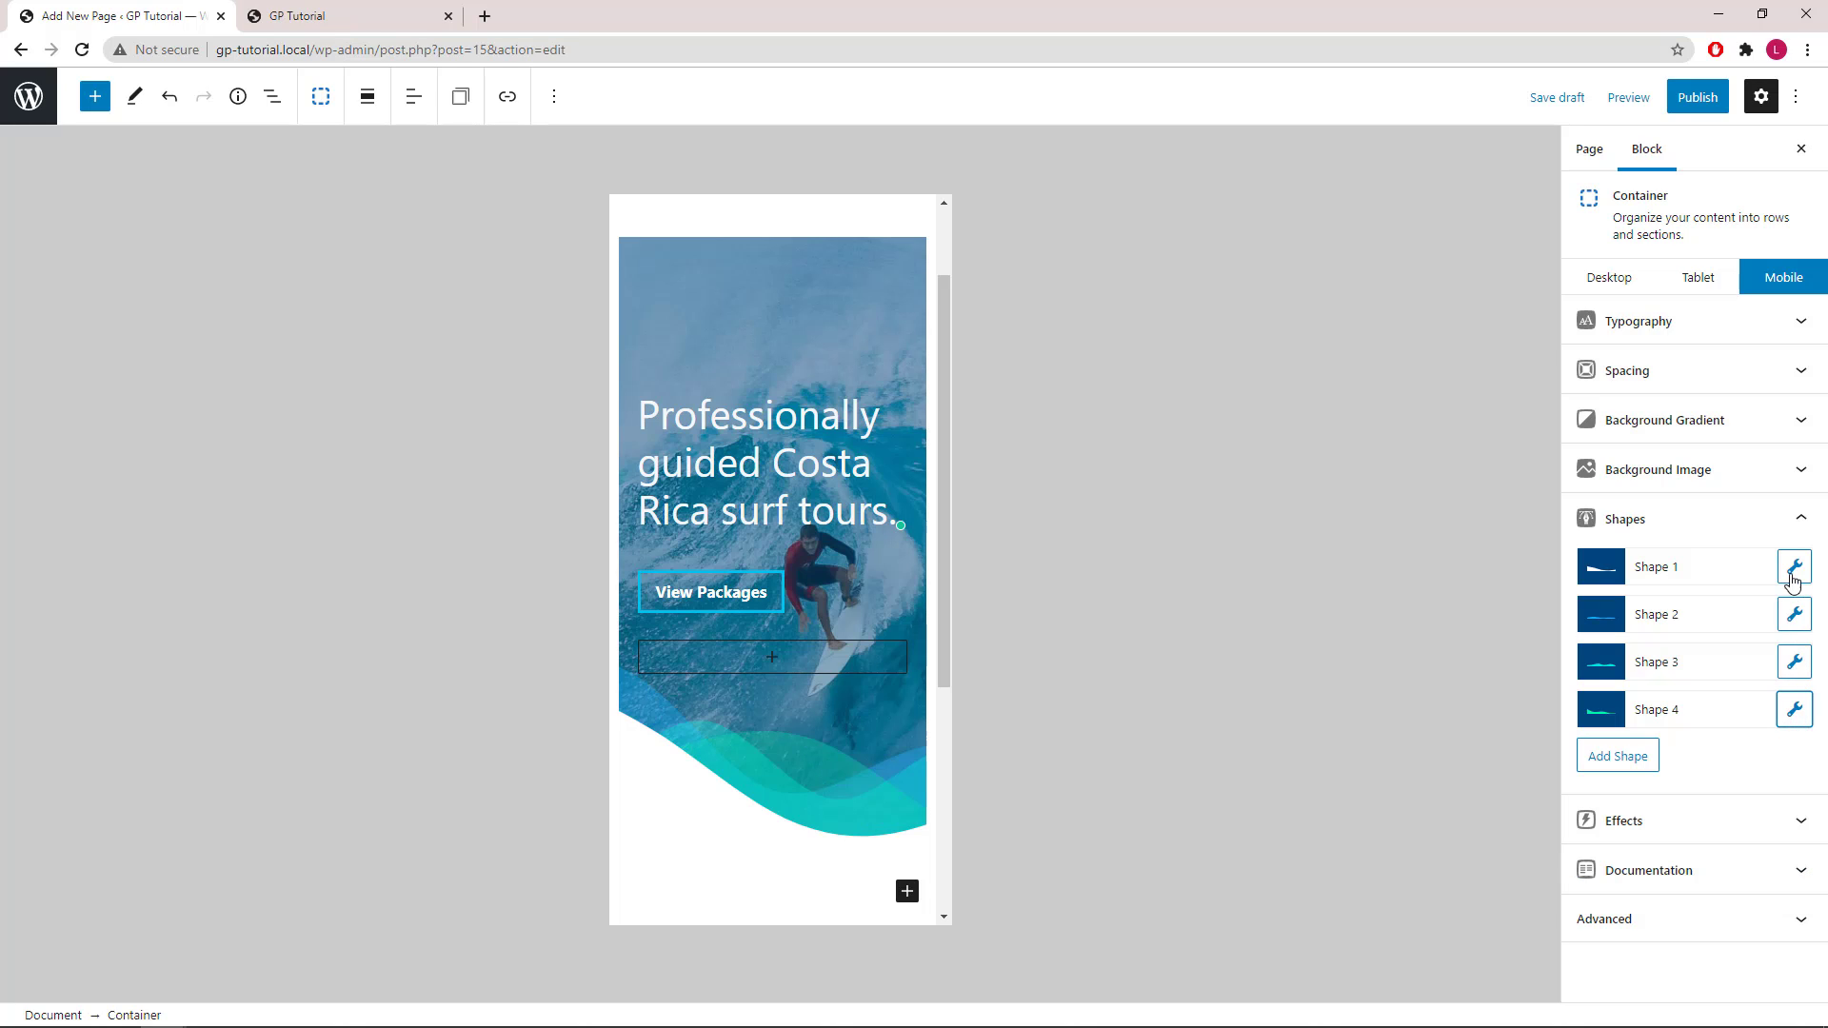
click(1800, 522)
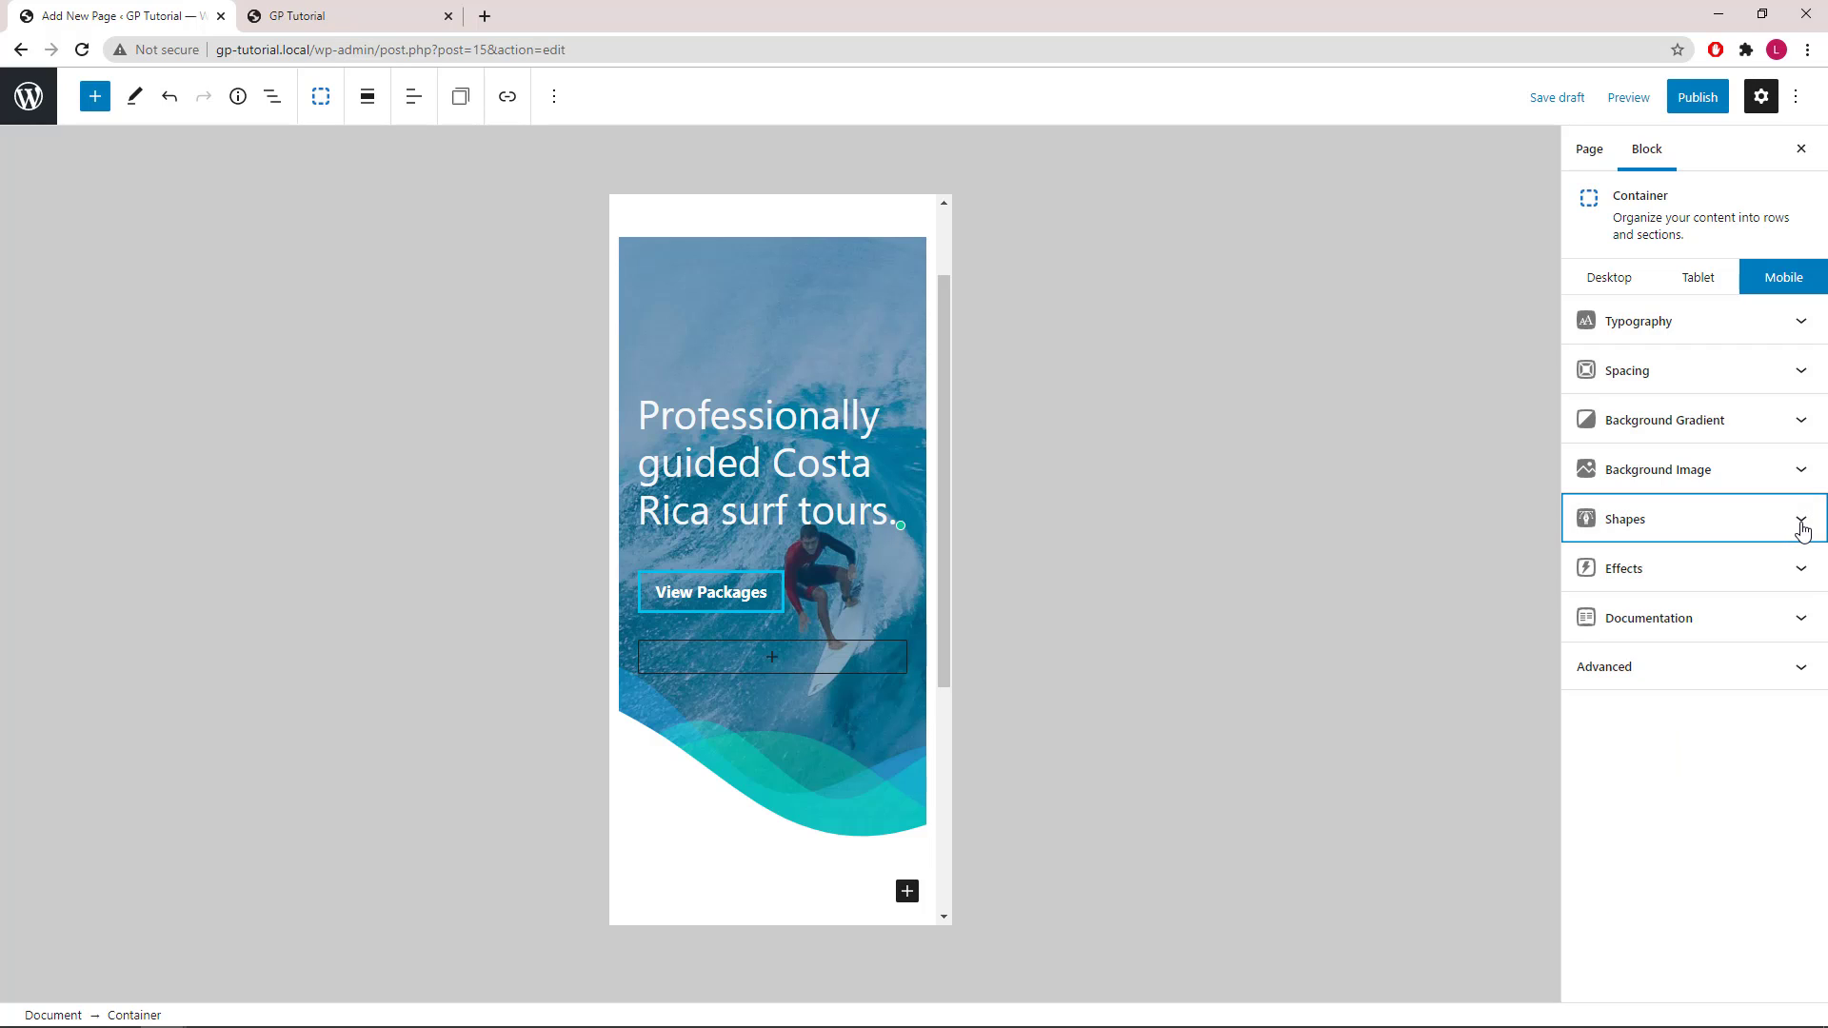
Publish the Hero 3 page and open the live page.
click(1697, 97)
click(1630, 99)
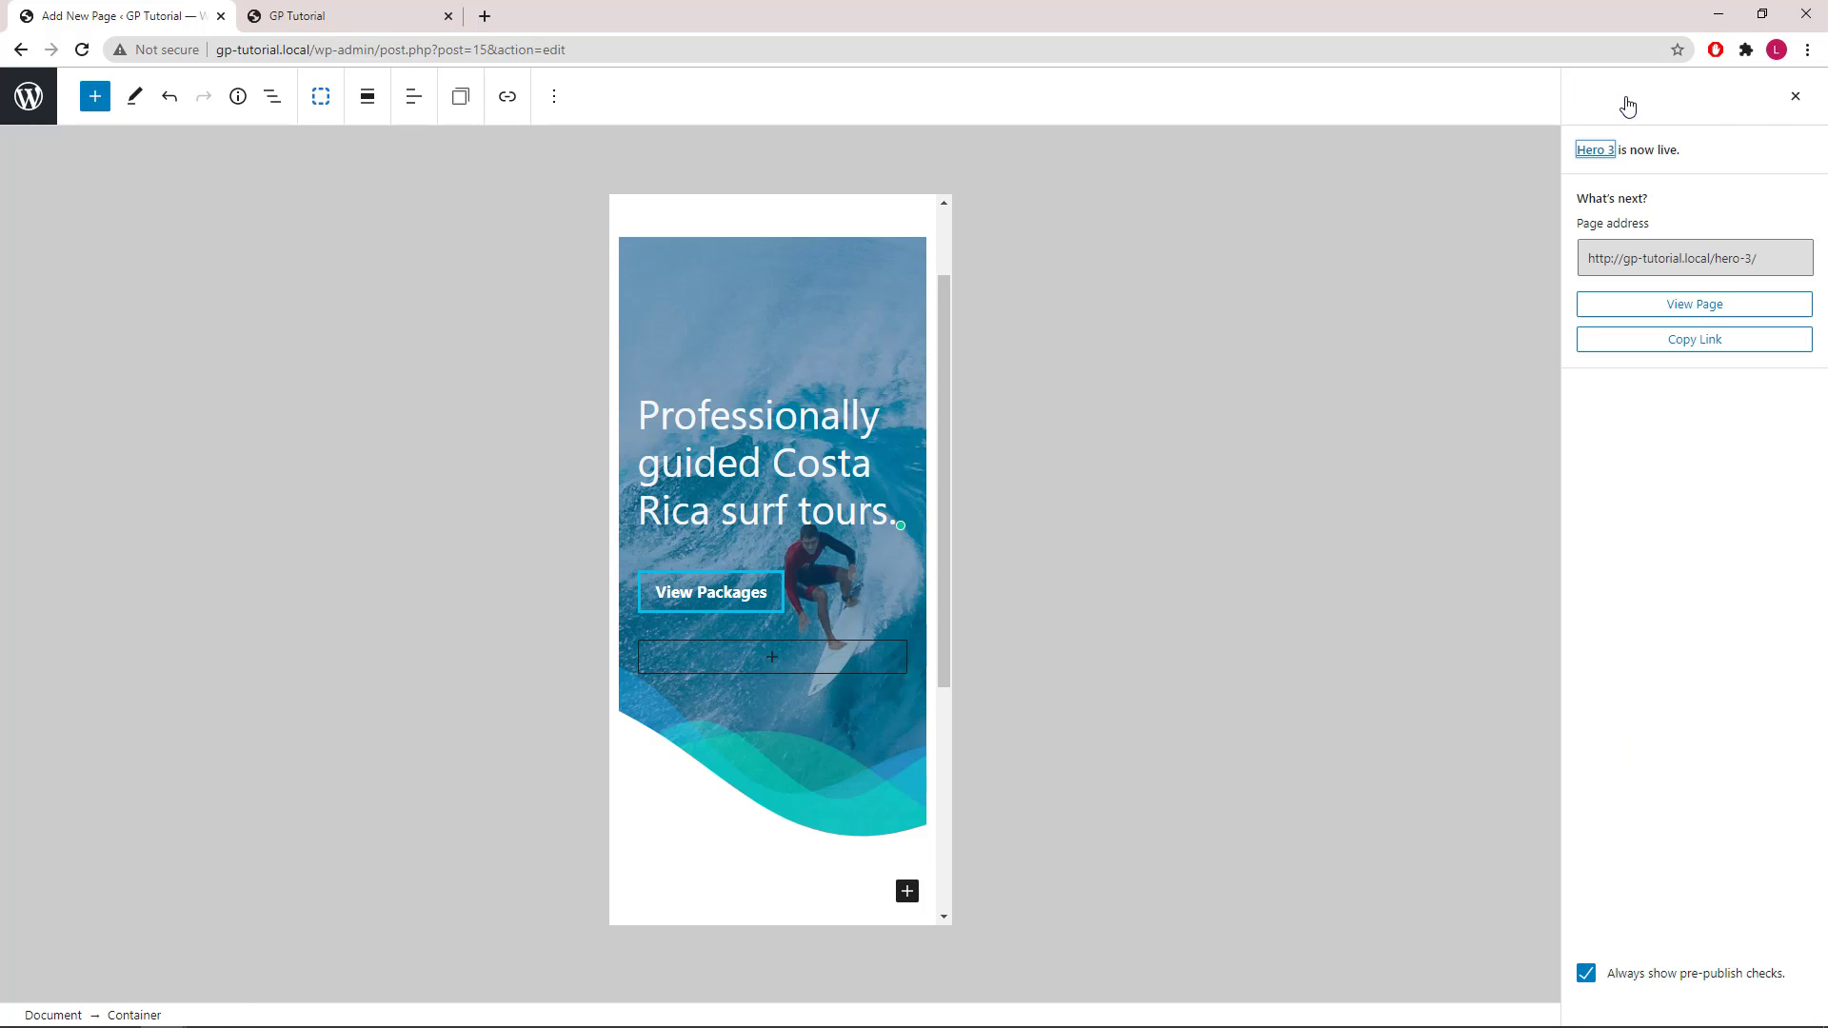
click(177, 967)
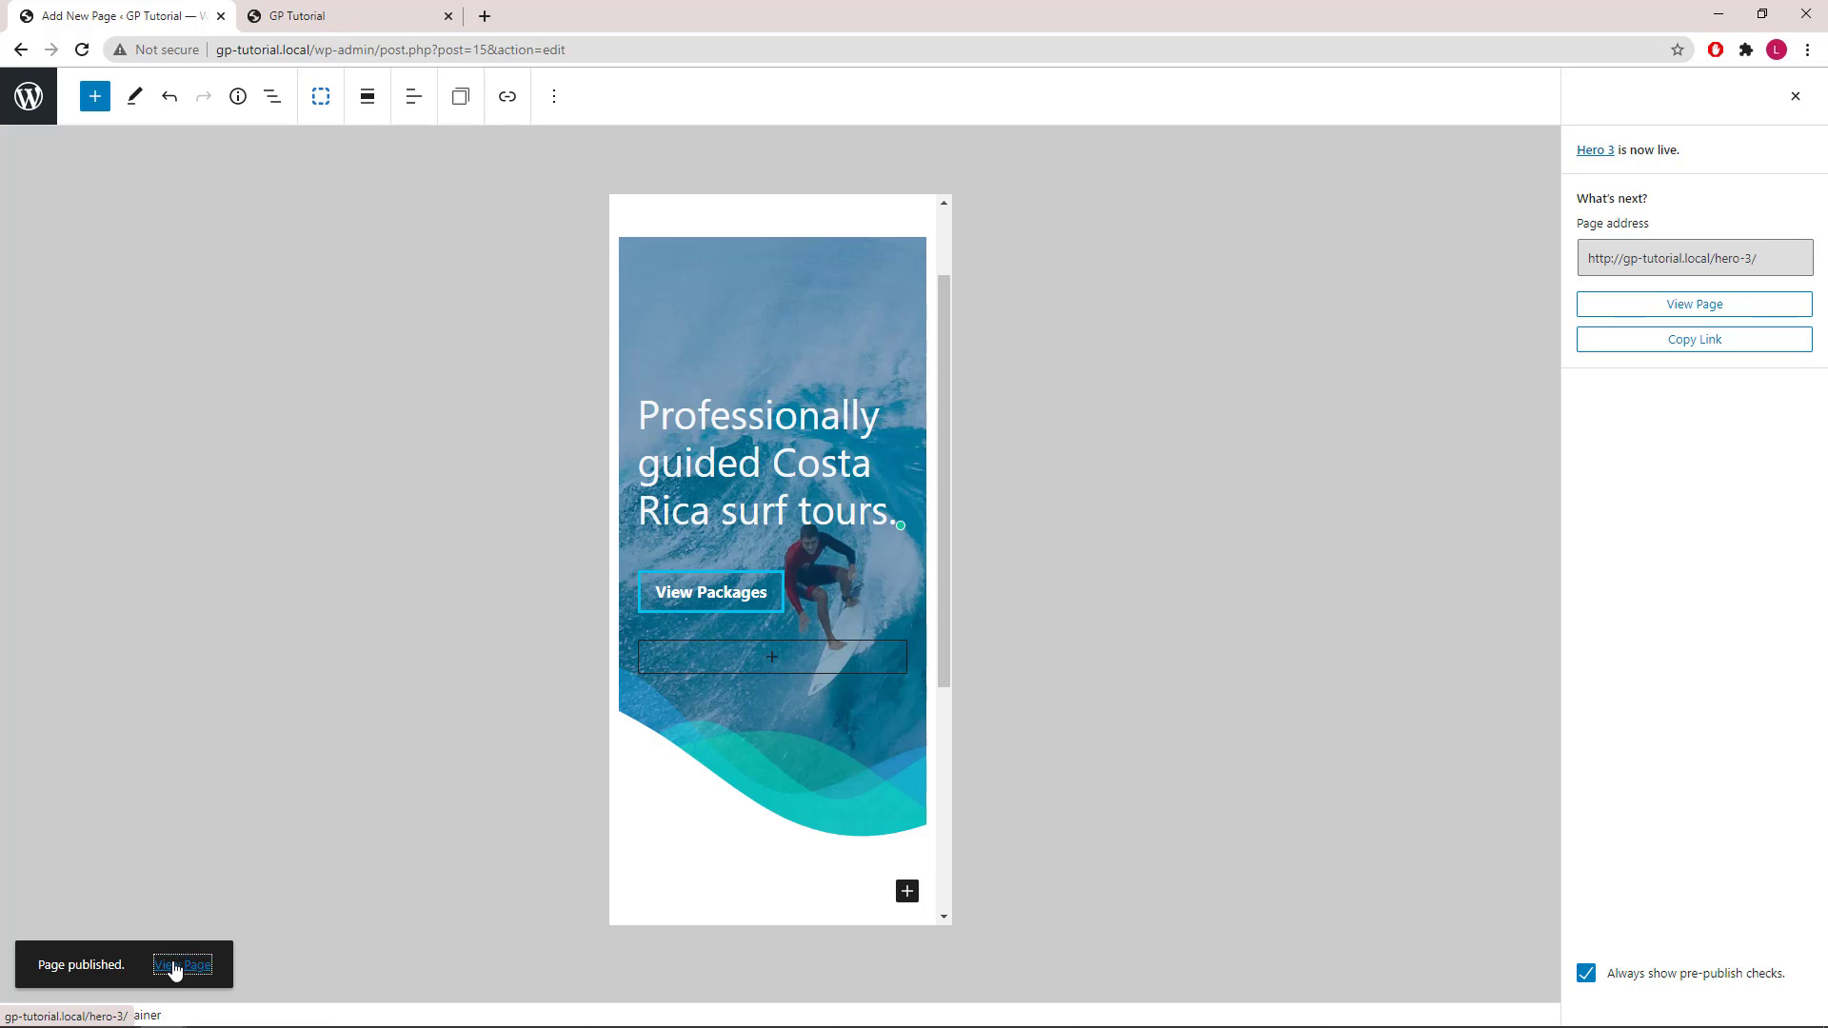